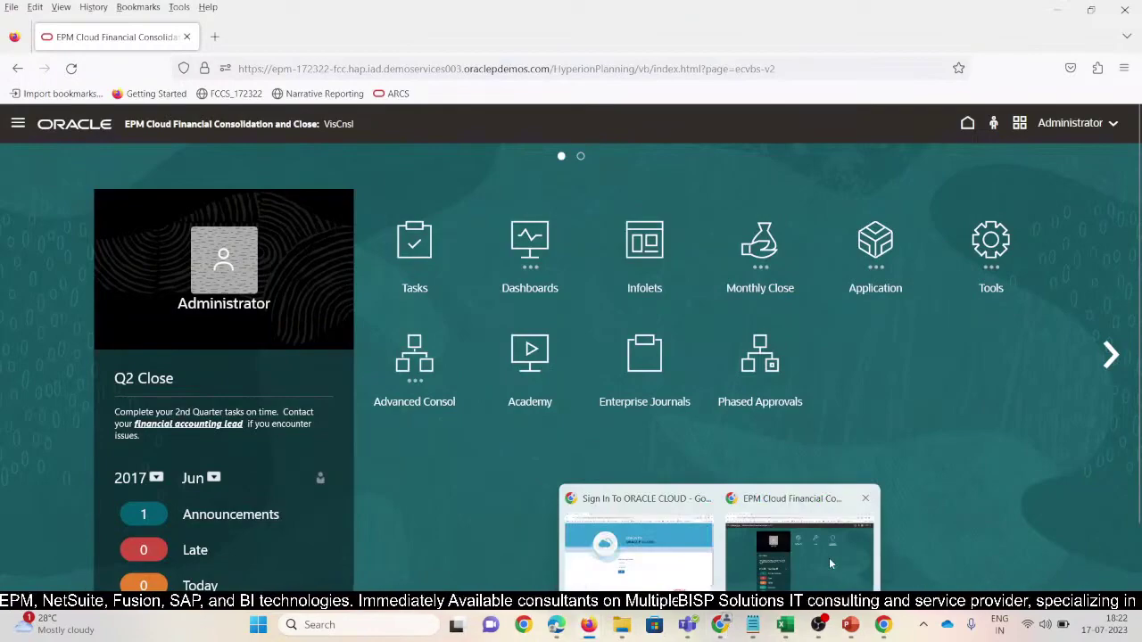
- Switch to the vanilla user's VisCnsl environment in Chrome and open the Consolidation Enable Features settings from Configuration
{"action": "left_click", "coordinate": [826, 555]}
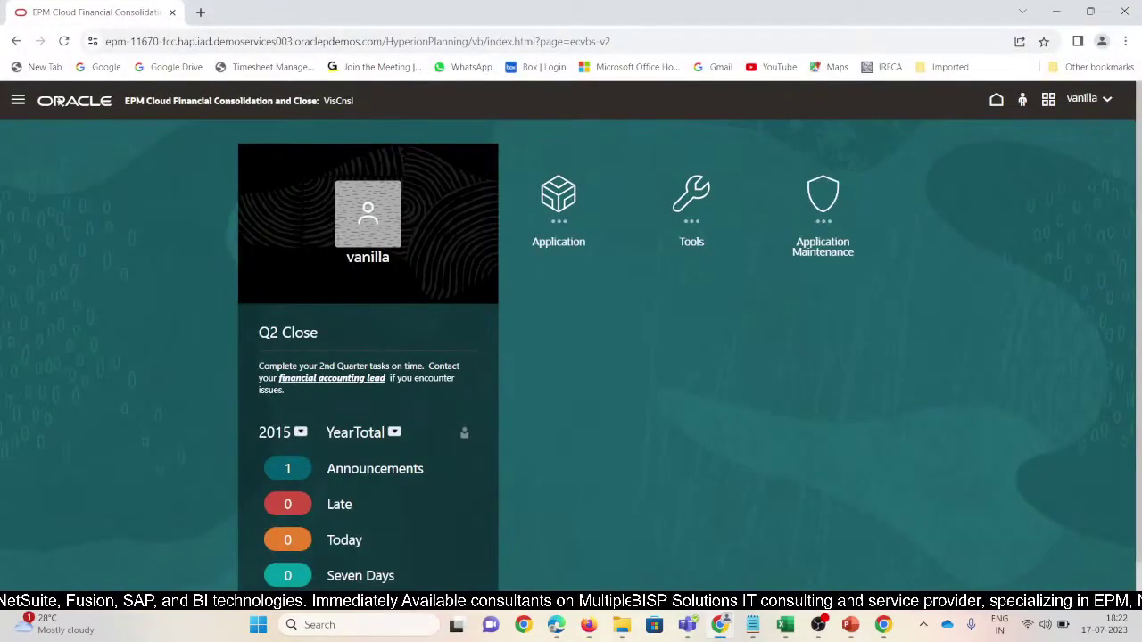
{"action": "left_click", "coordinate": [18, 100]}
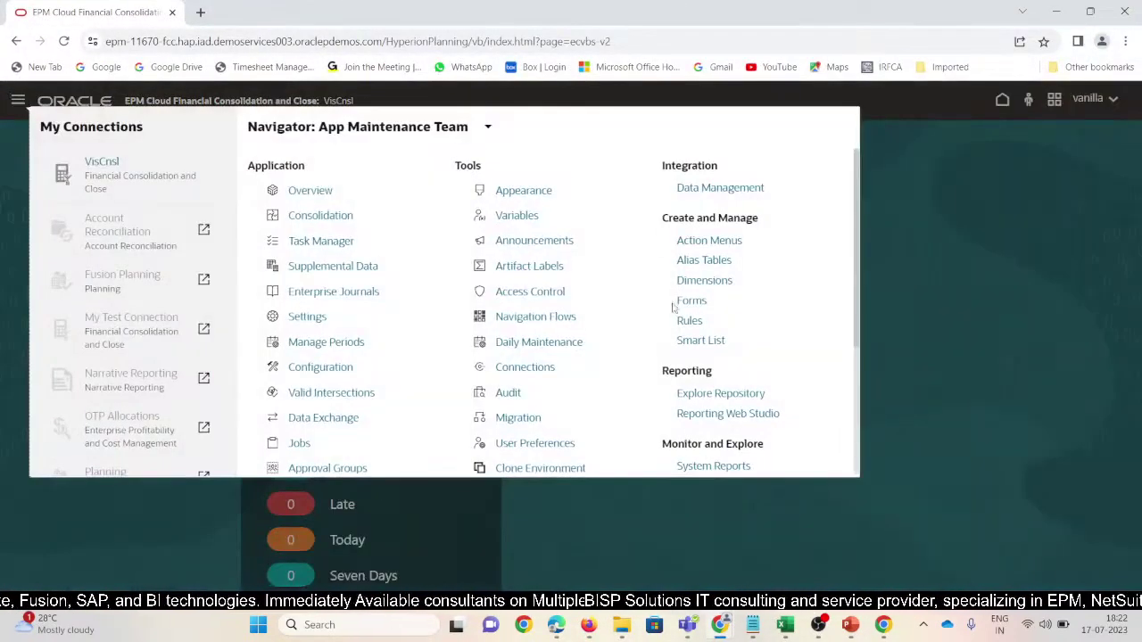
{"action": "scroll", "coordinate": [536, 295], "scroll_direction": "down", "scroll_amount": 1}
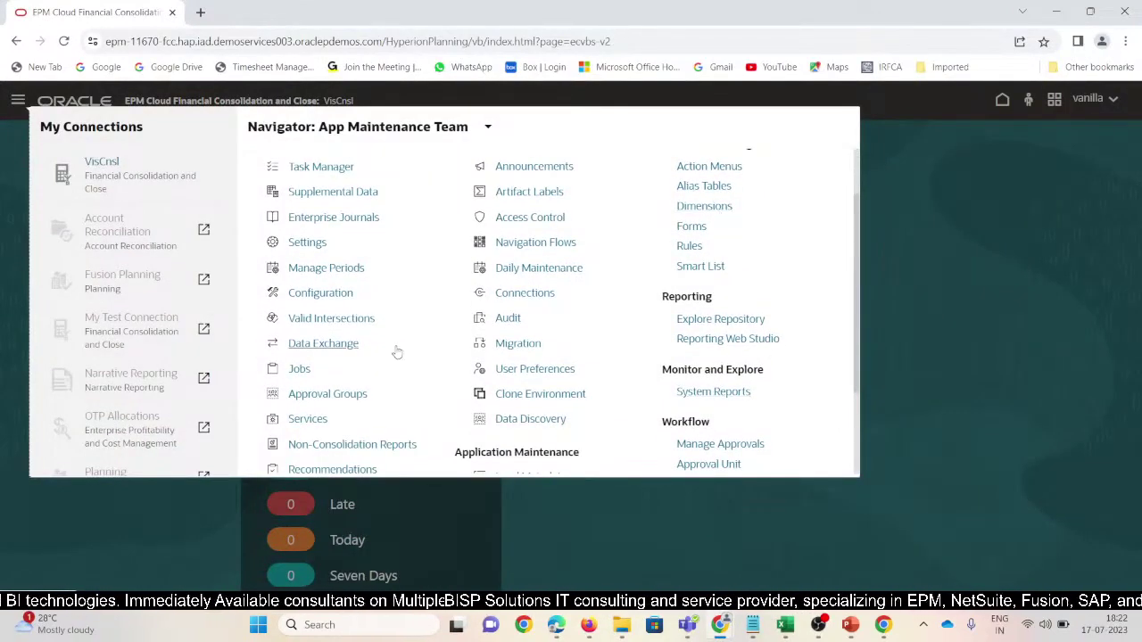
{"action": "left_click", "coordinate": [362, 295]}
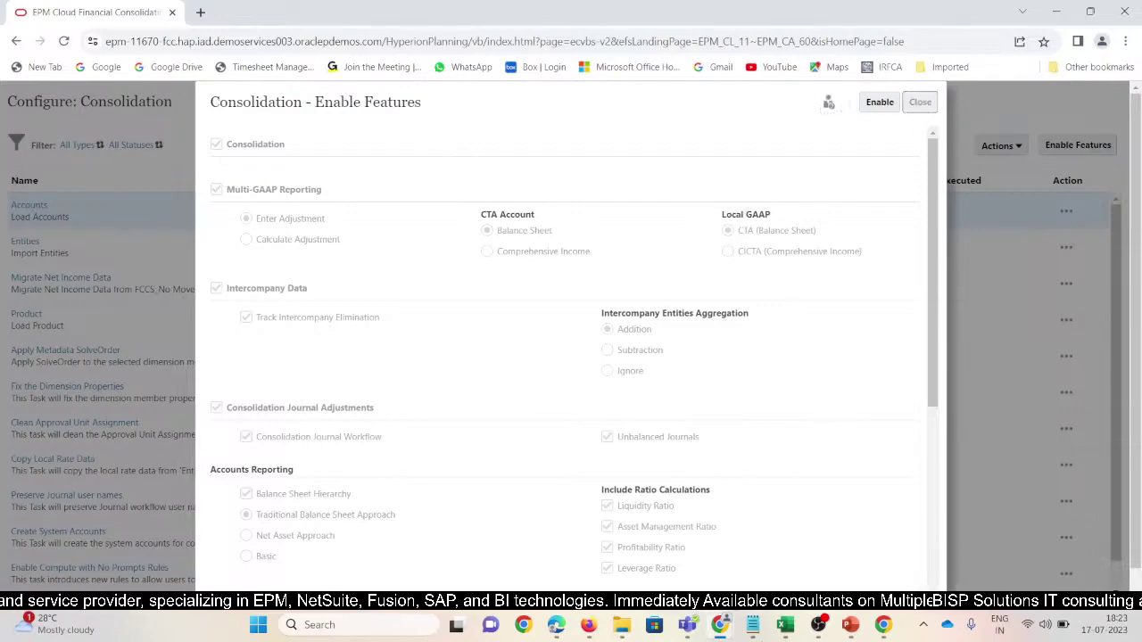
- Switch to the Support_File workbook in Excel and examine the IFRS, Local GAAP and Adjustments columns on the SView_Support sheet
{"action": "mouse_move", "coordinate": [785, 625]}
{"action": "left_click", "coordinate": [691, 536]}
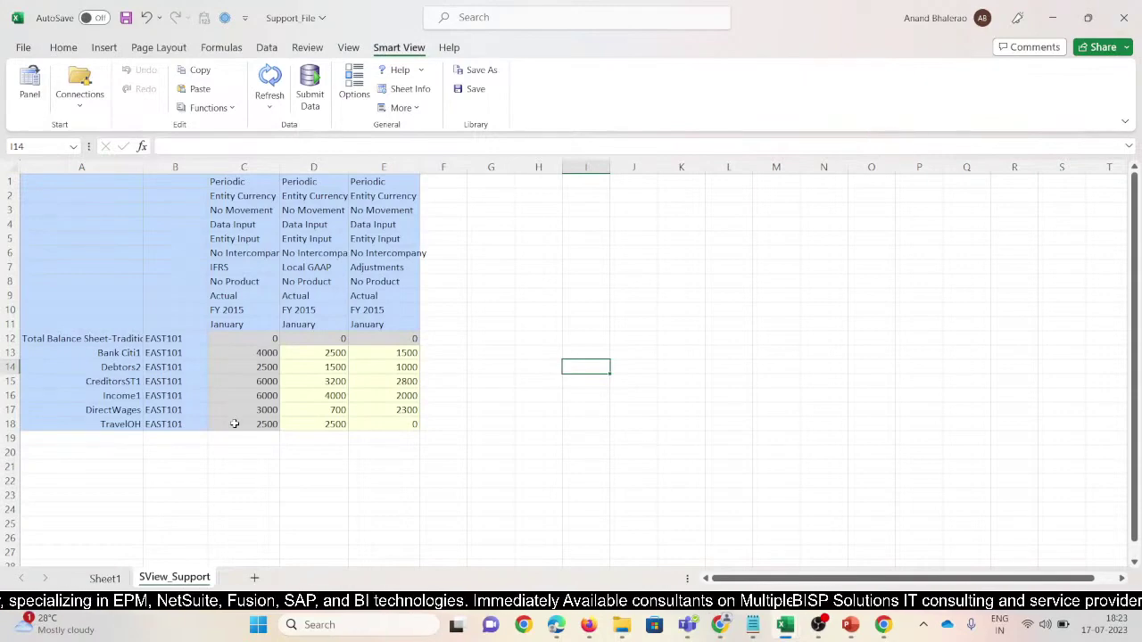
{"action": "left_click", "coordinate": [356, 286]}
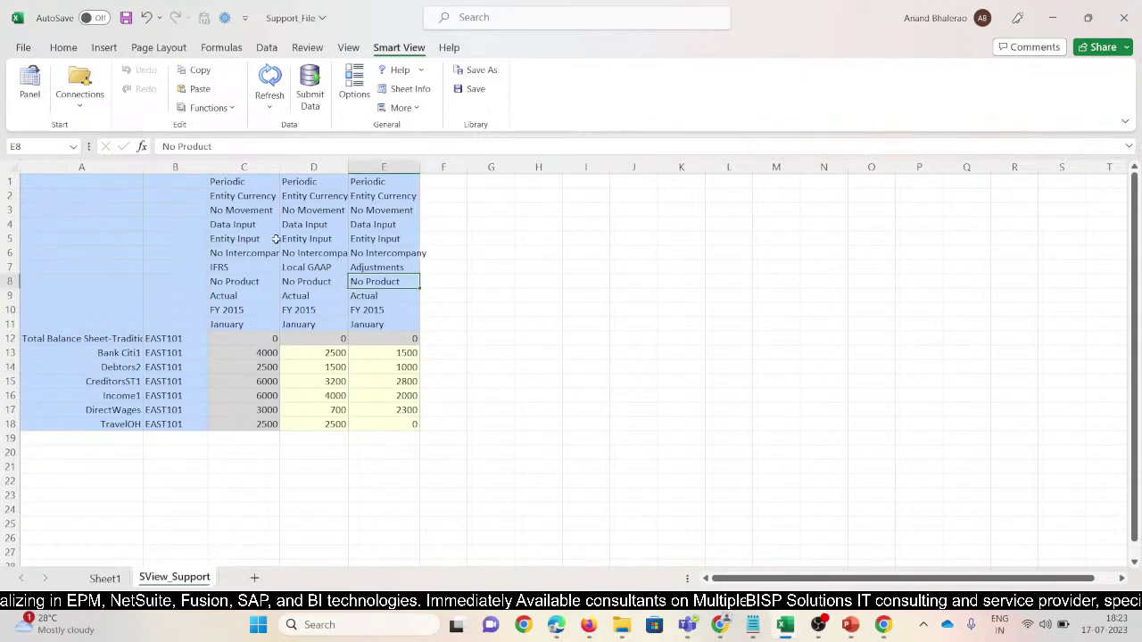
{"action": "left_click", "coordinate": [284, 324]}
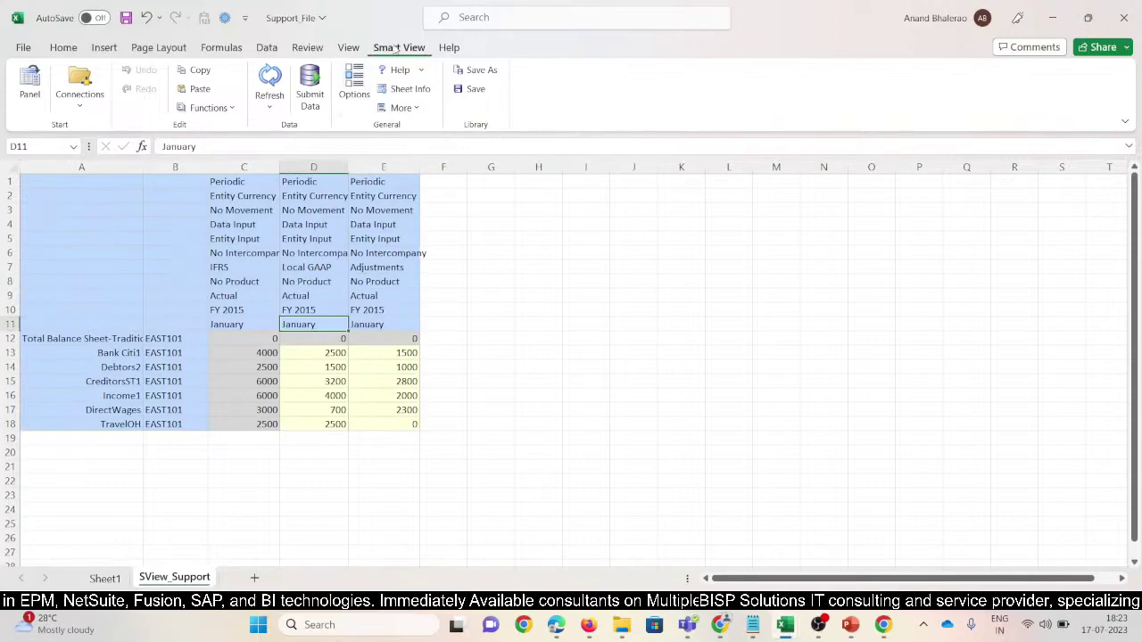
{"action": "left_click", "coordinate": [499, 395]}
{"action": "key", "text": "alt+Tab"}
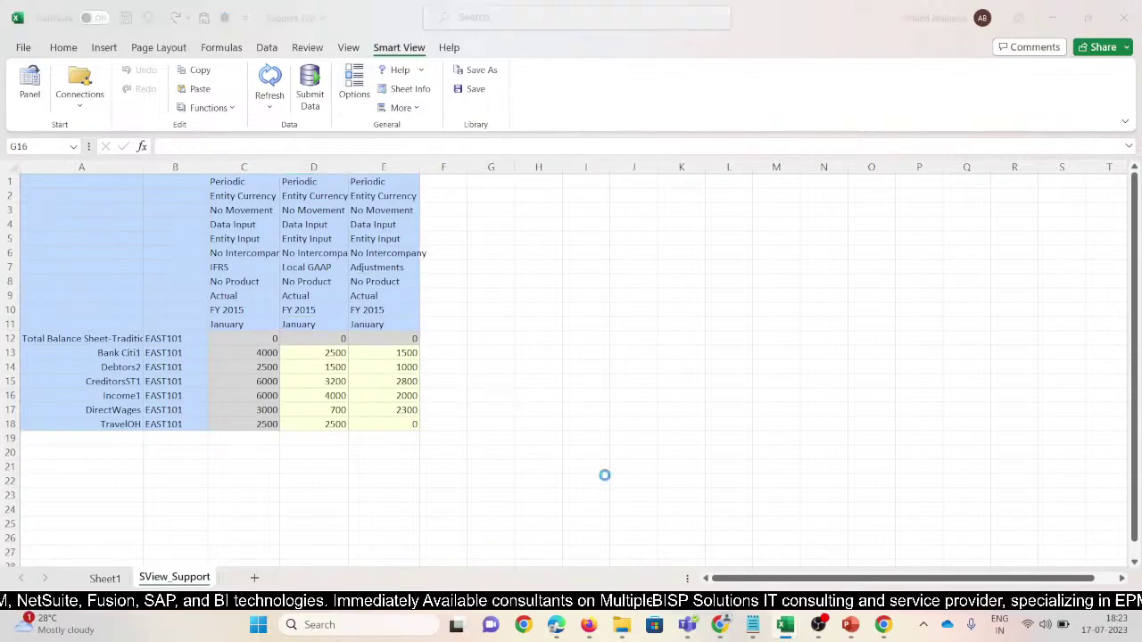
{"action": "key", "text": "alt+Tab"}
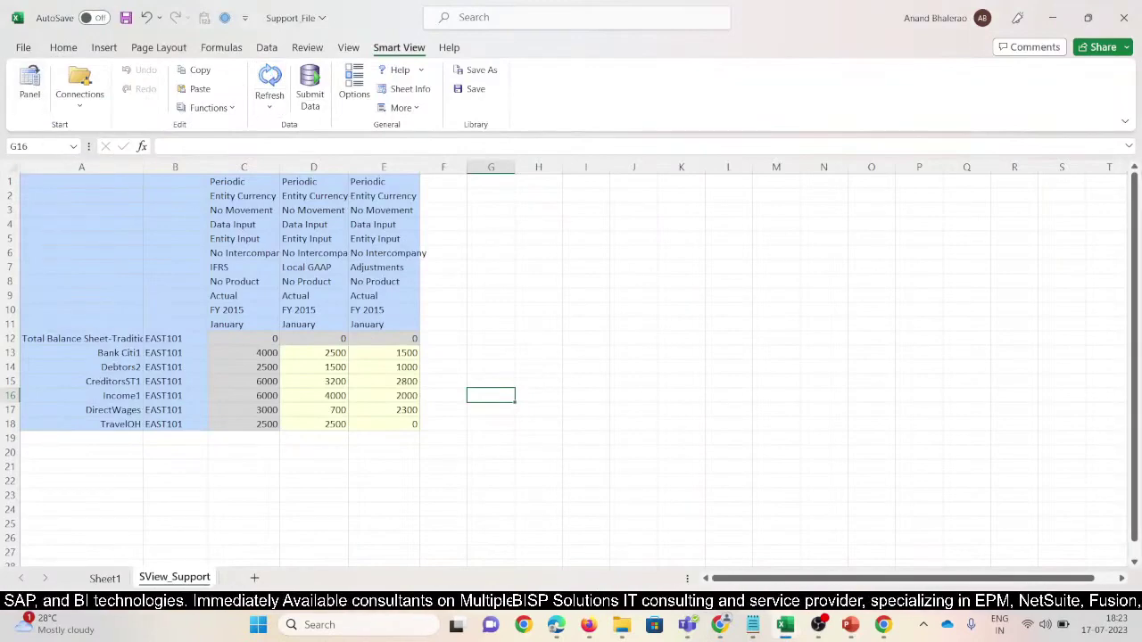
- Open the SV_Multi_2 workbook from the MultiGAAP folder in Excel and enable editing on it
{"action": "mouse_move", "coordinate": [786, 627]}
{"action": "left_click", "coordinate": [840, 556]}
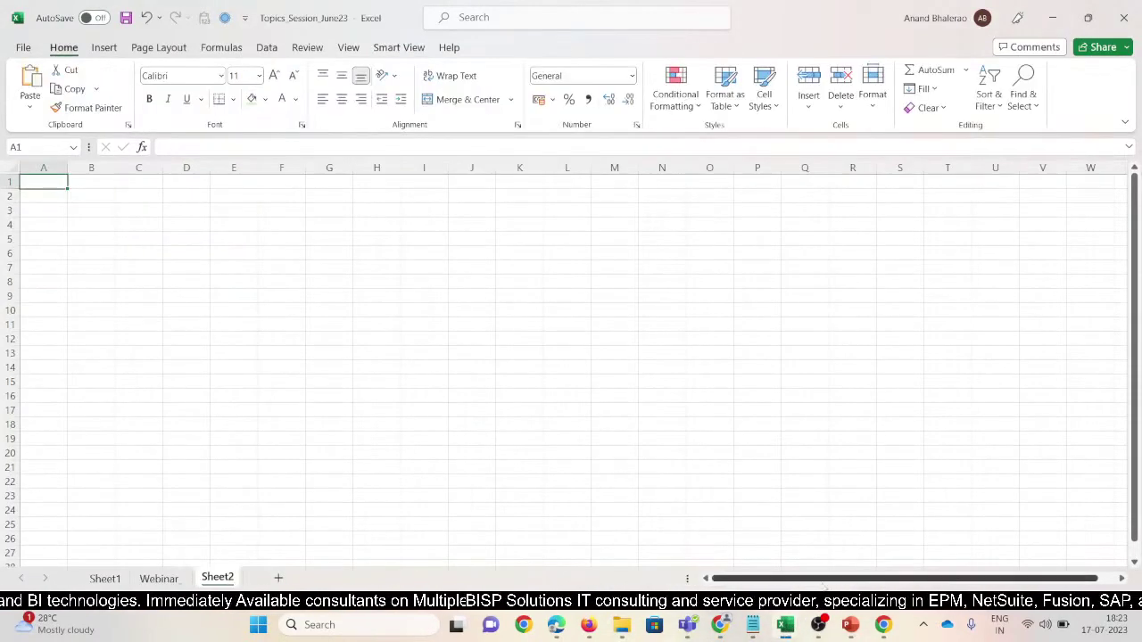
{"action": "left_click", "coordinate": [624, 626]}
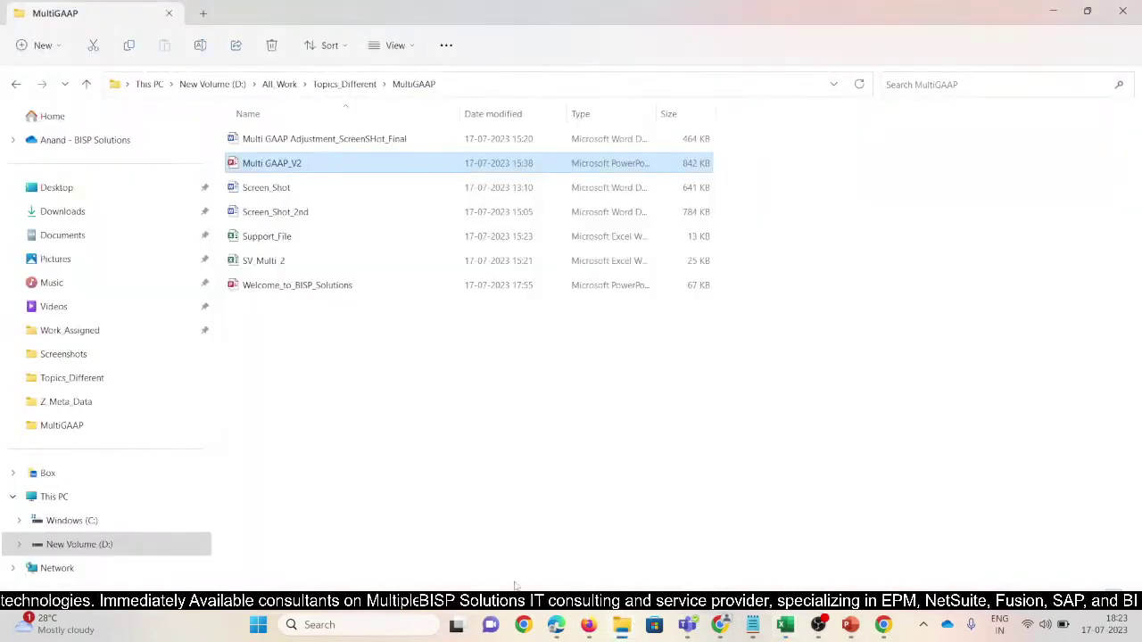
{"action": "left_click", "coordinate": [252, 270]}
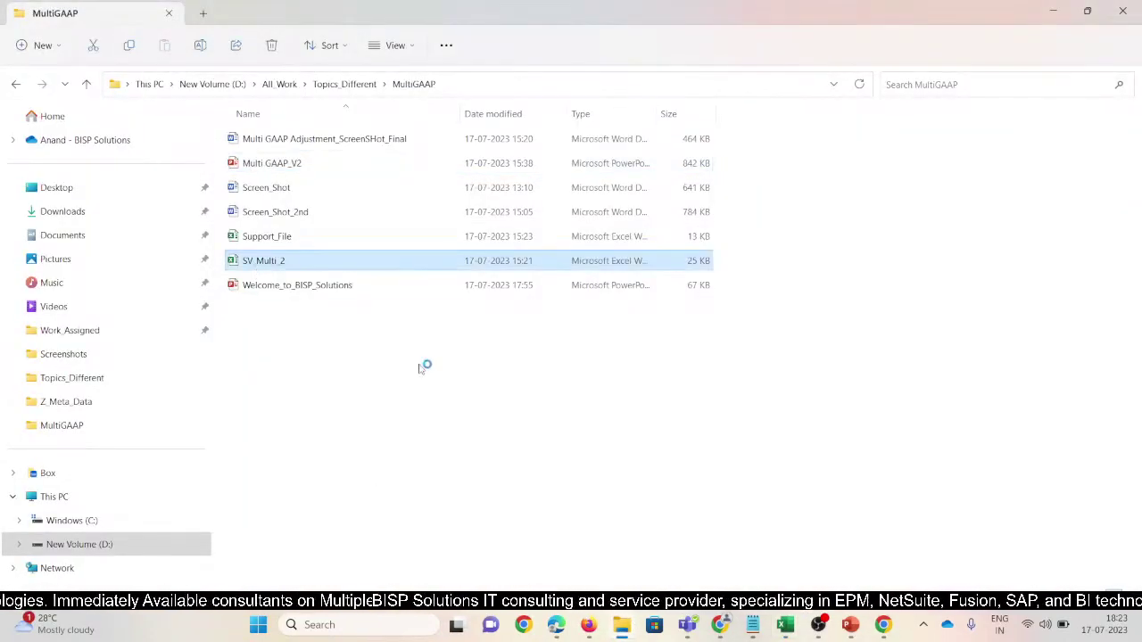
{"action": "key", "text": "alt+Tab"}
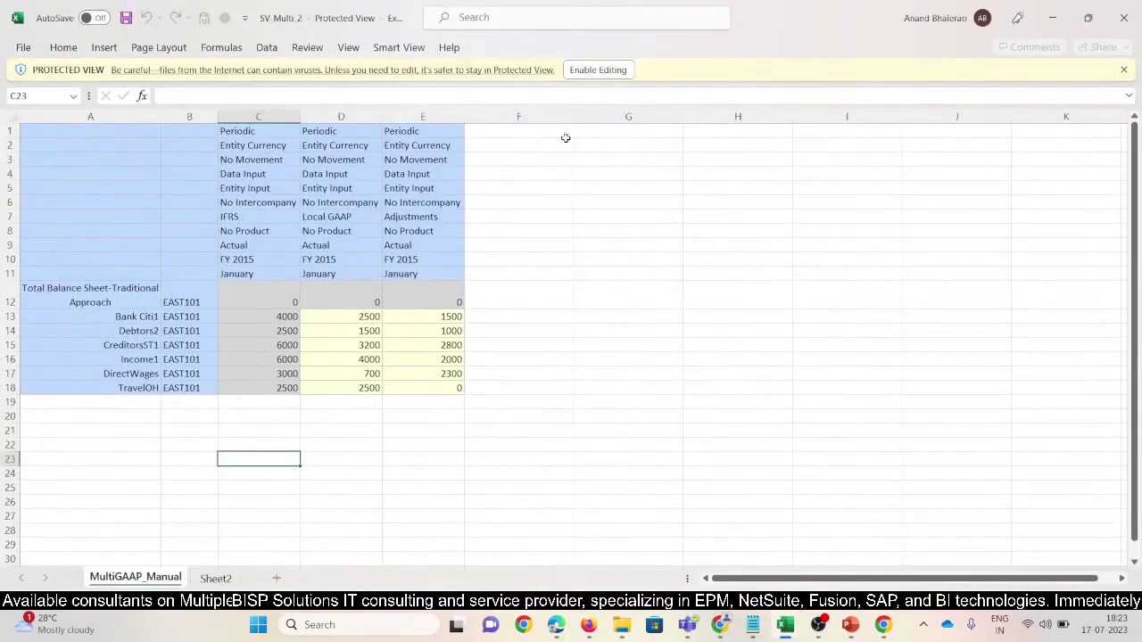
{"action": "left_click", "coordinate": [598, 69]}
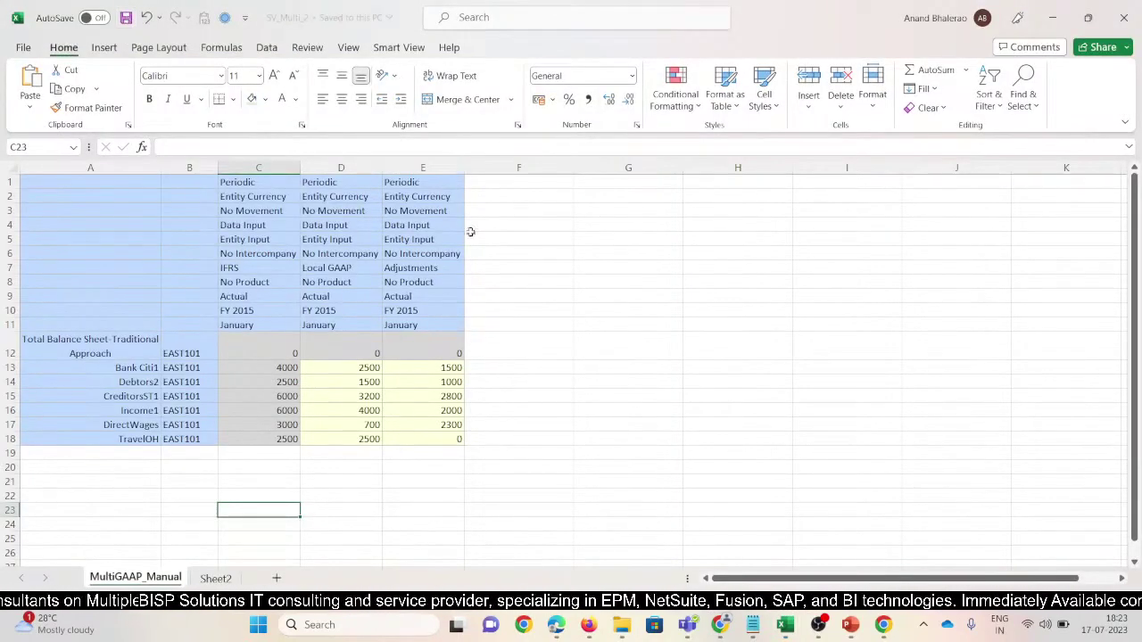
{"action": "left_click", "coordinate": [628, 368]}
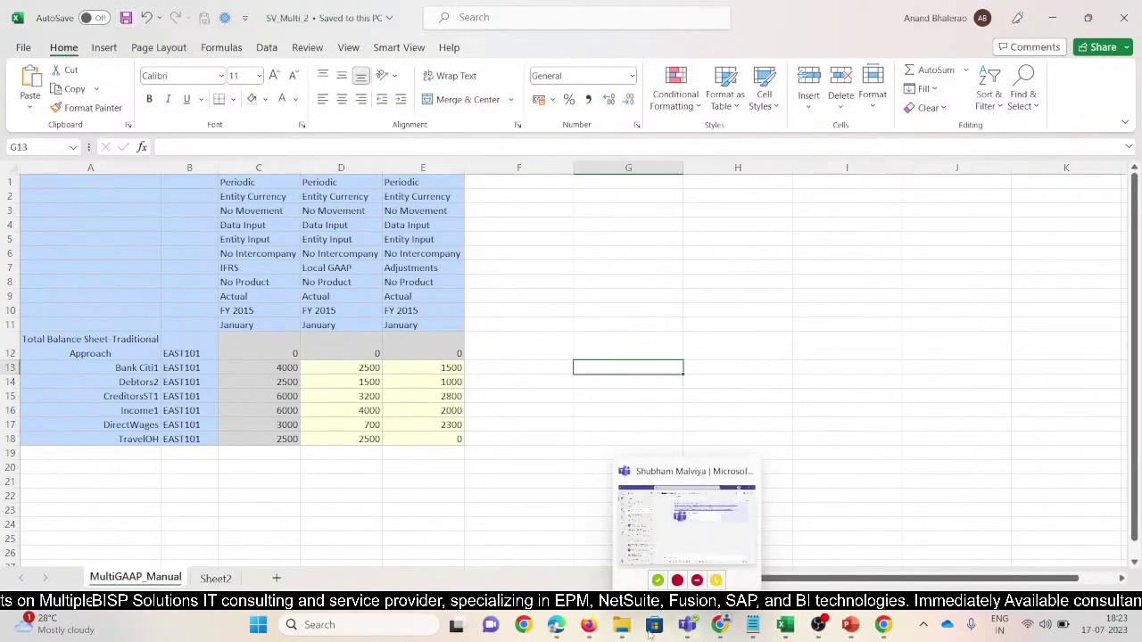
- Switch to the administrator's VisCnsl environment in Firefox and open the application Overview
{"action": "mouse_move", "coordinate": [589, 625]}
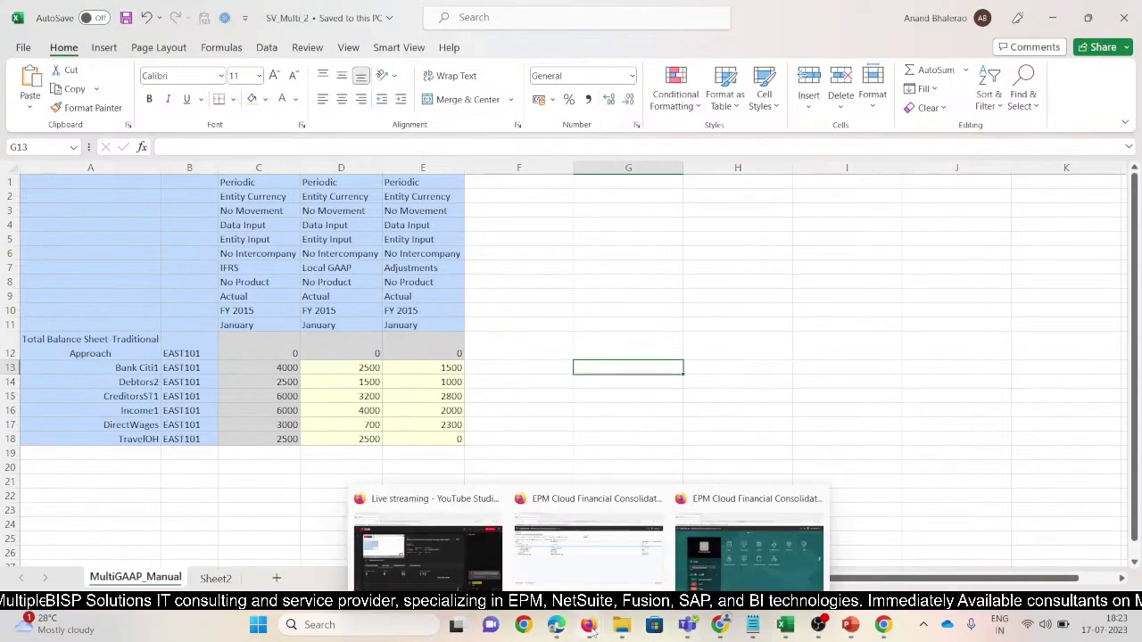
{"action": "left_click", "coordinate": [714, 502]}
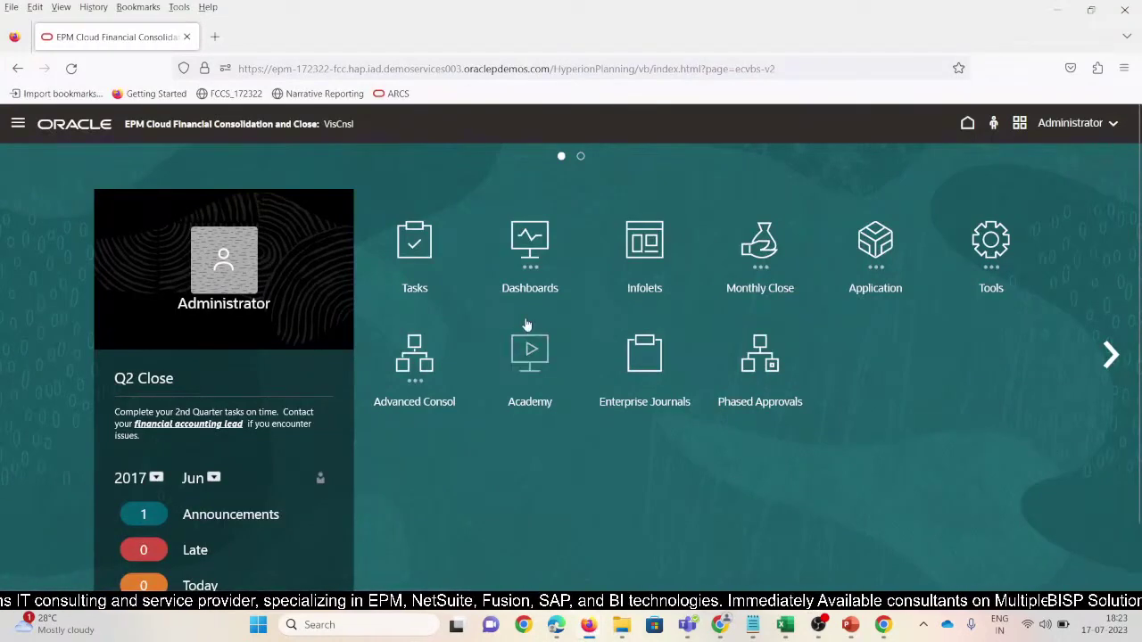
{"action": "left_click", "coordinate": [887, 244]}
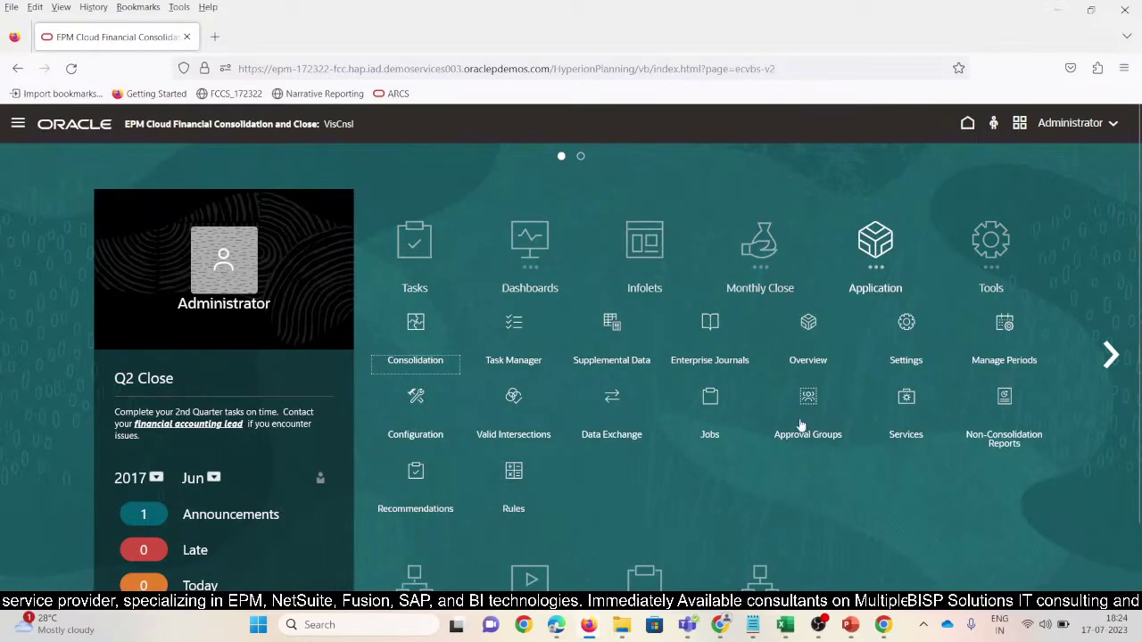
{"action": "scroll", "coordinate": [830, 418], "scroll_direction": "down", "scroll_amount": 2}
{"action": "scroll", "coordinate": [817, 419], "scroll_direction": "up", "scroll_amount": 2}
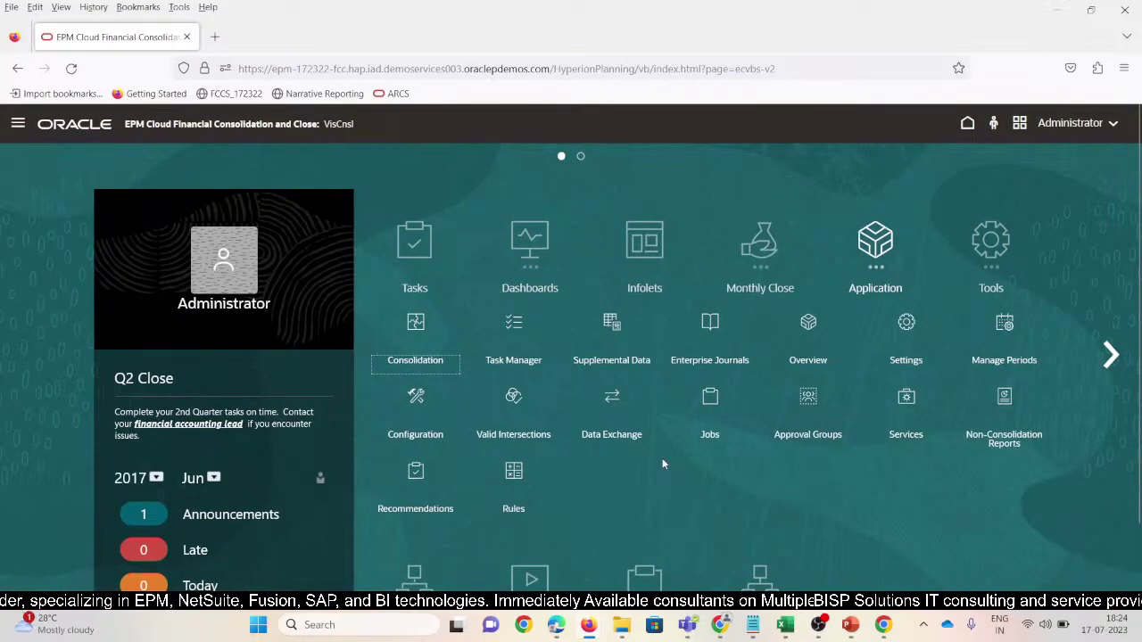
{"action": "left_click", "coordinate": [805, 327]}
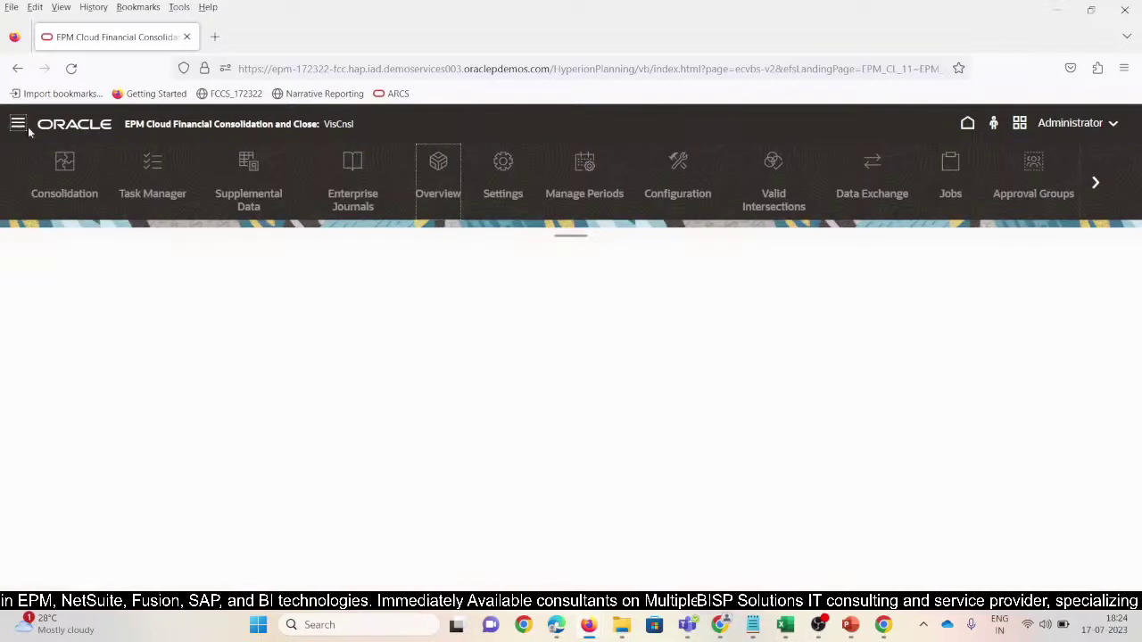
{"action": "left_click", "coordinate": [27, 127]}
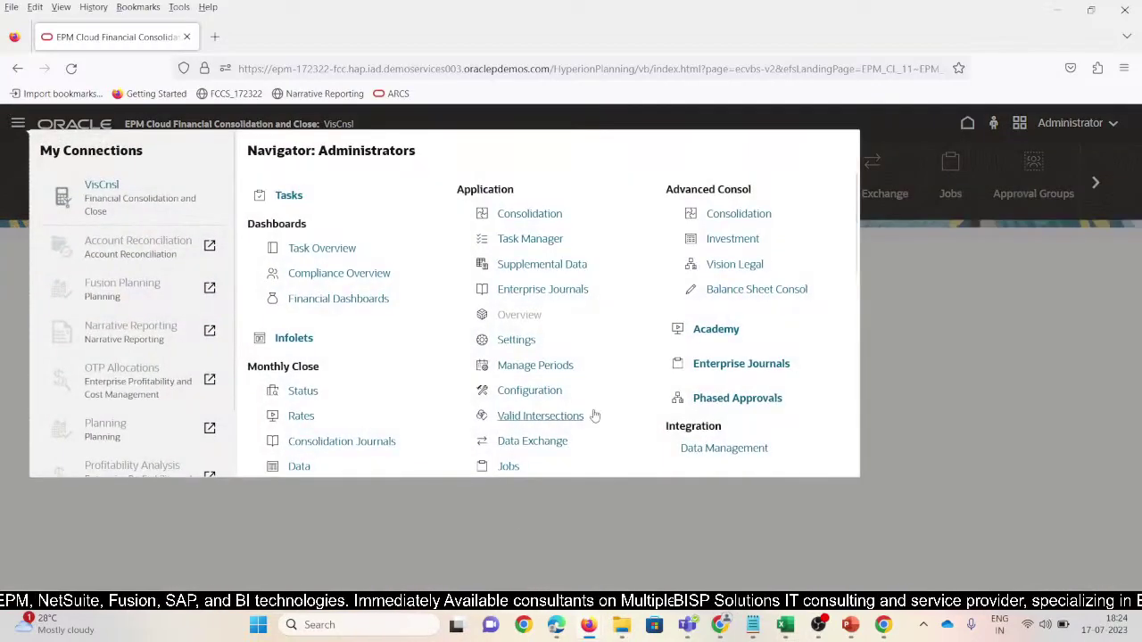
{"action": "scroll", "coordinate": [459, 435], "scroll_direction": "down", "scroll_amount": 2}
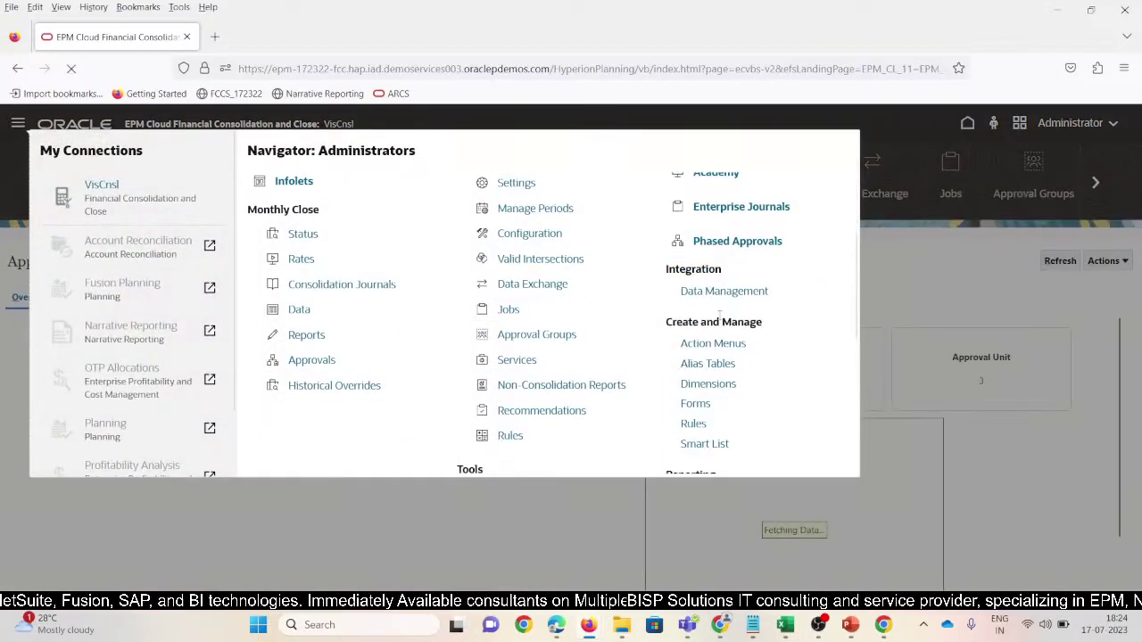
{"action": "scroll", "coordinate": [678, 390], "scroll_direction": "up", "scroll_amount": 1}
{"action": "scroll", "coordinate": [553, 329], "scroll_direction": "up", "scroll_amount": 1}
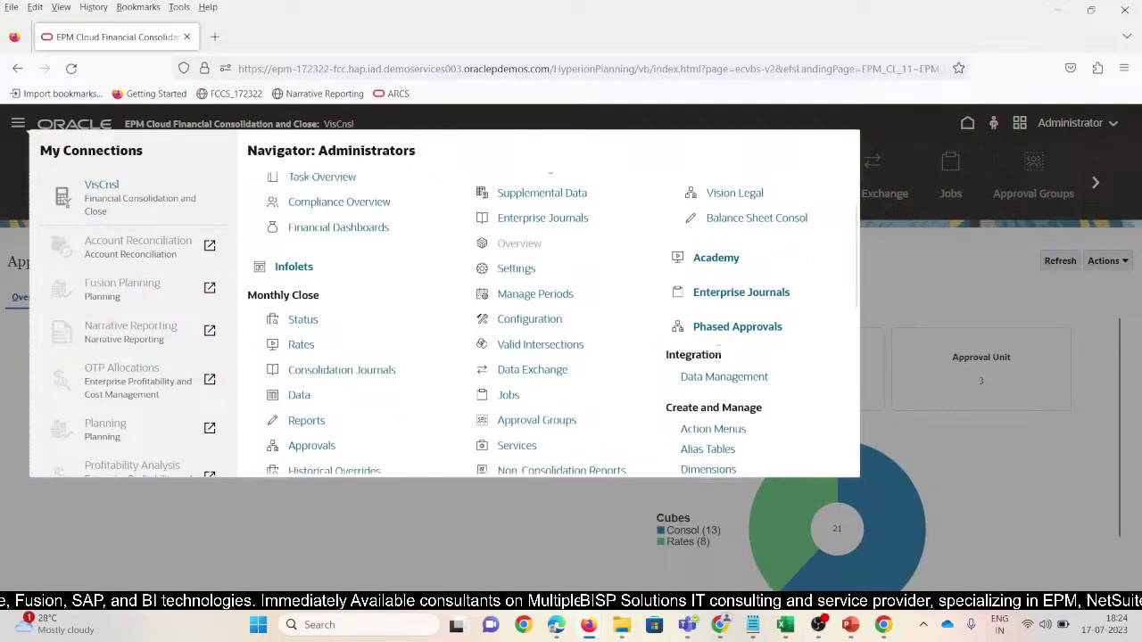
{"action": "scroll", "coordinate": [556, 333], "scroll_direction": "down", "scroll_amount": 3}
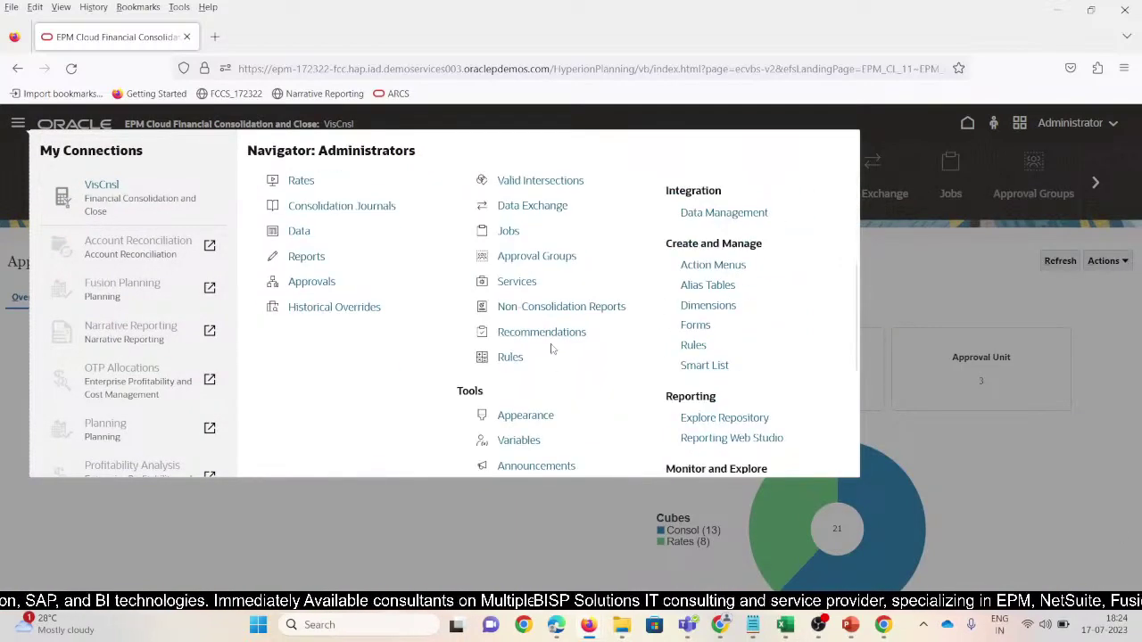
{"action": "scroll", "coordinate": [477, 348], "scroll_direction": "up", "scroll_amount": 3}
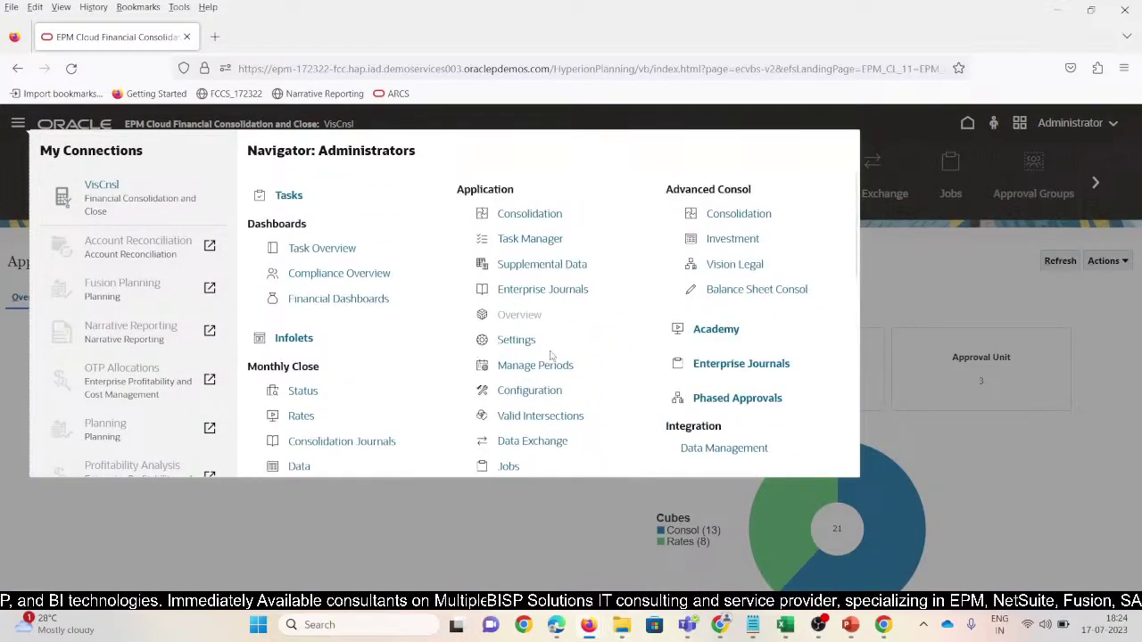
{"action": "left_click", "coordinate": [955, 237]}
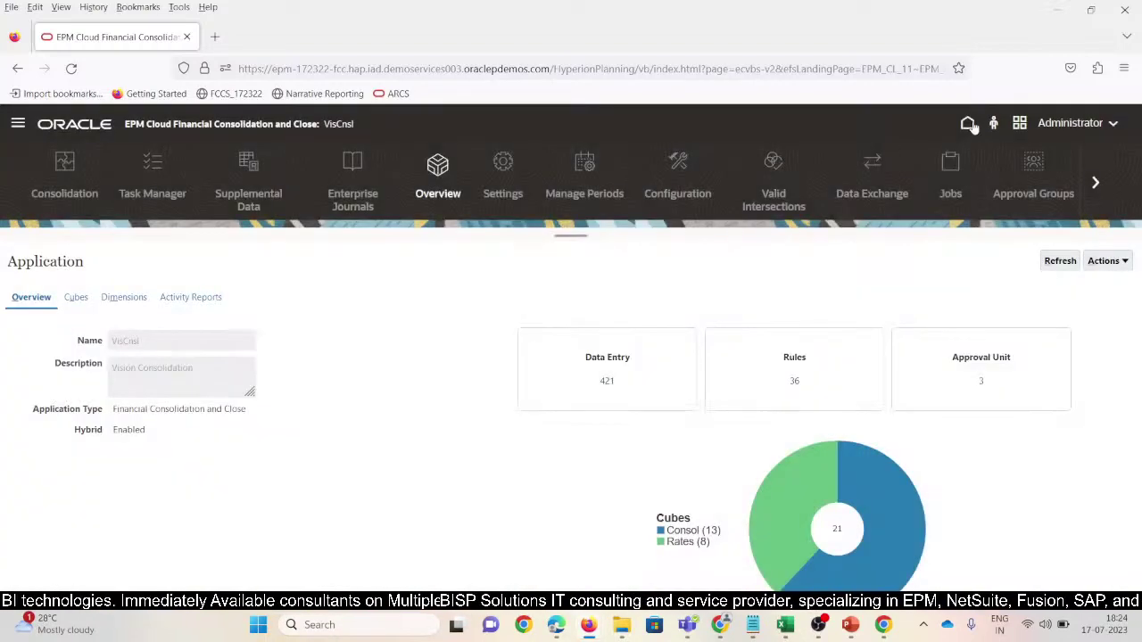
- Return to the home page and open the Migration page of the Tools cluster
{"action": "left_click", "coordinate": [969, 124]}
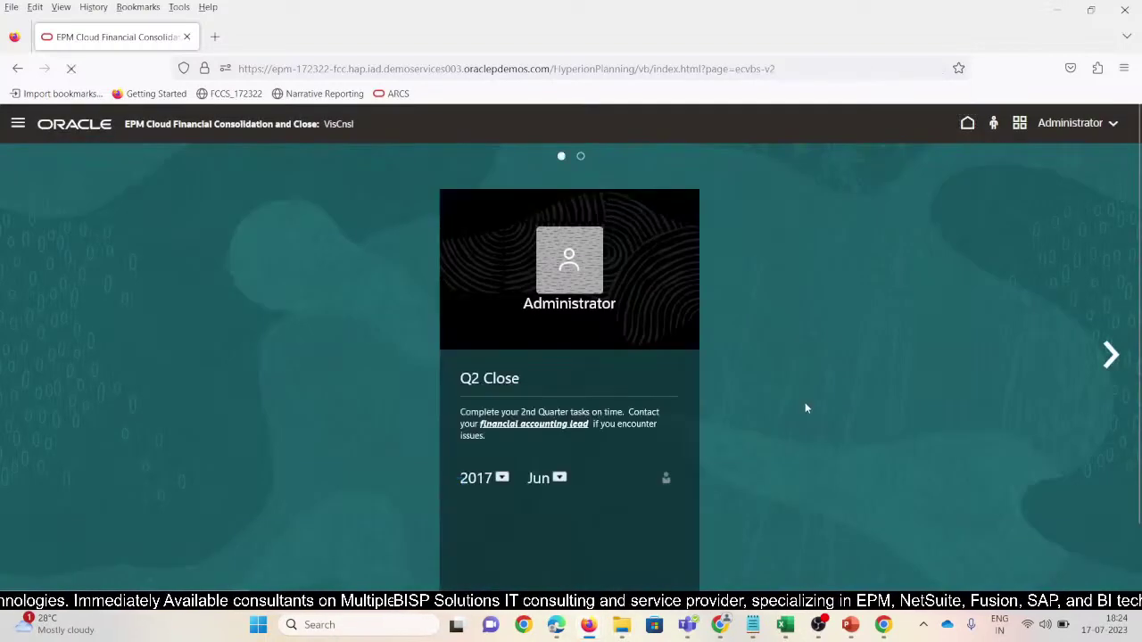
{"action": "scroll", "coordinate": [576, 299], "scroll_direction": "down", "scroll_amount": 2}
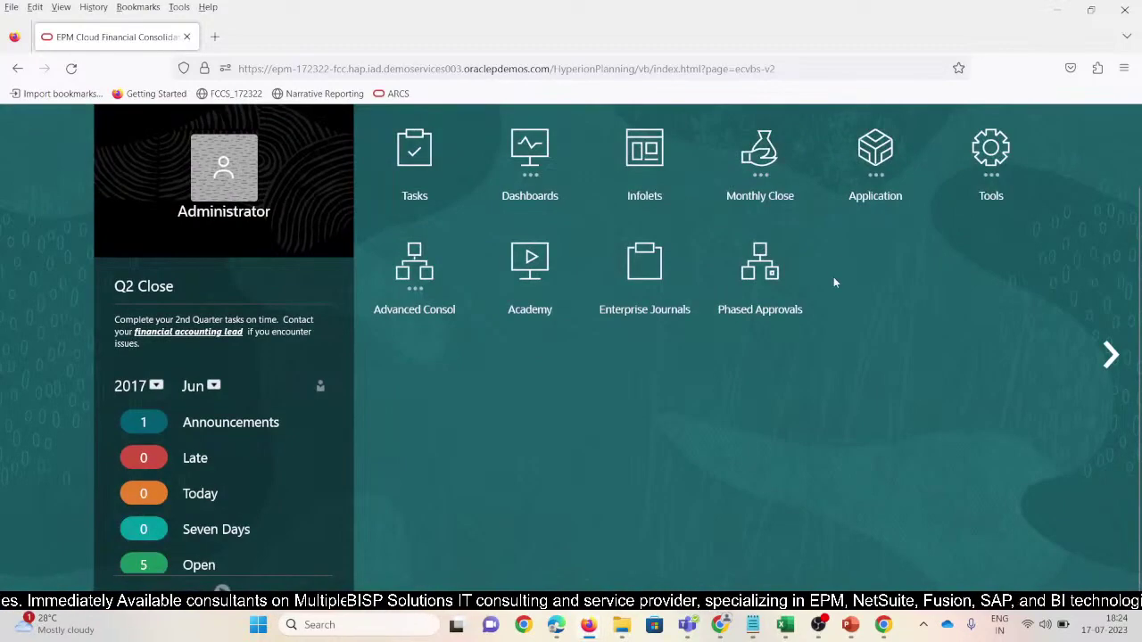
{"action": "scroll", "coordinate": [833, 282], "scroll_direction": "up", "scroll_amount": 2}
{"action": "left_click", "coordinate": [990, 226]}
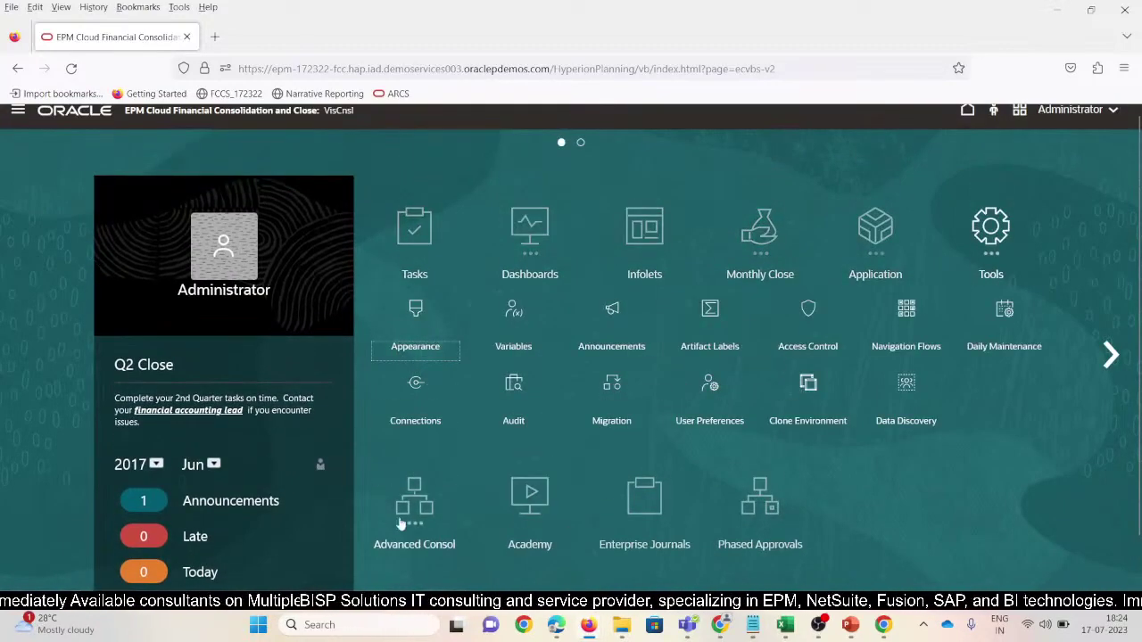
{"action": "left_click", "coordinate": [615, 388]}
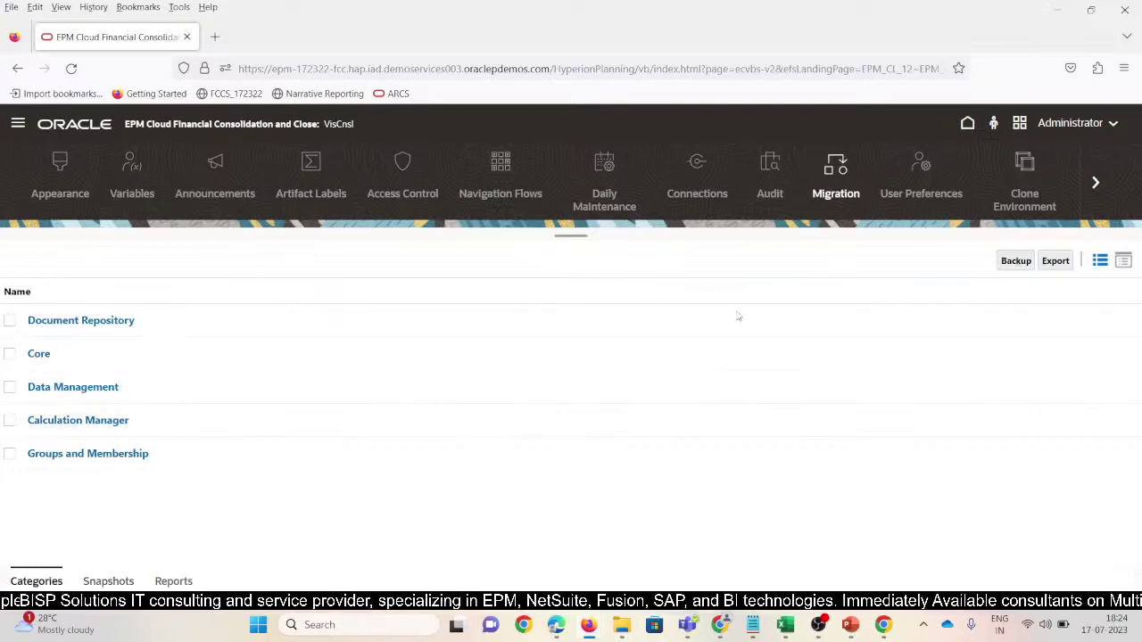
- Download the VisCnsl_Backup 23-07-13 snapshot from the Migration snapshots list
{"action": "left_click", "coordinate": [91, 583]}
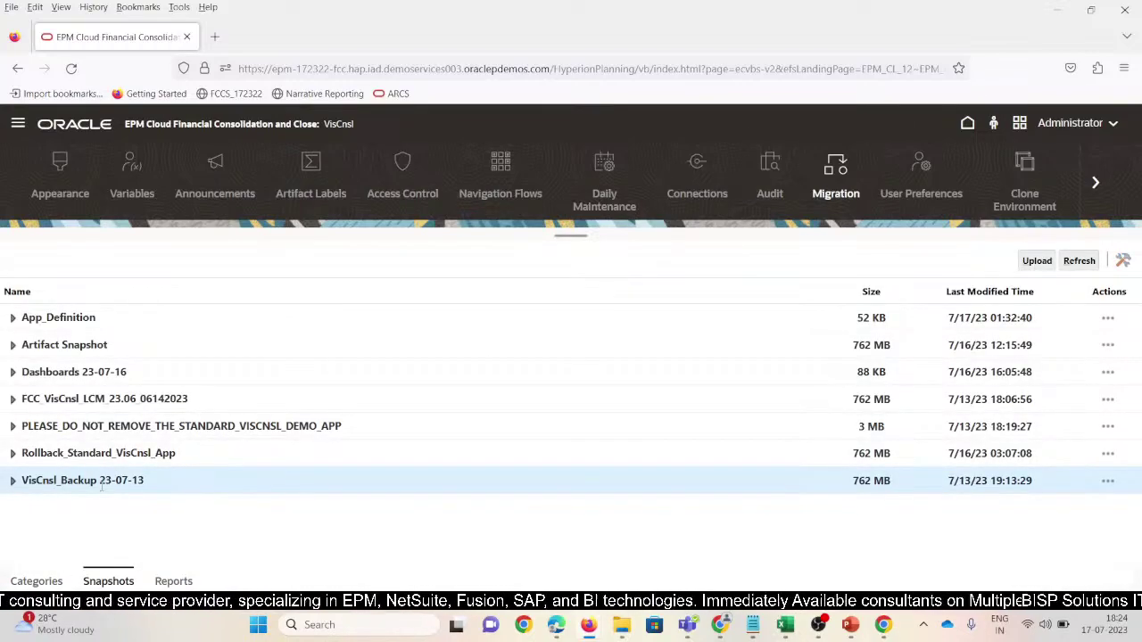
{"action": "left_click", "coordinate": [1107, 482]}
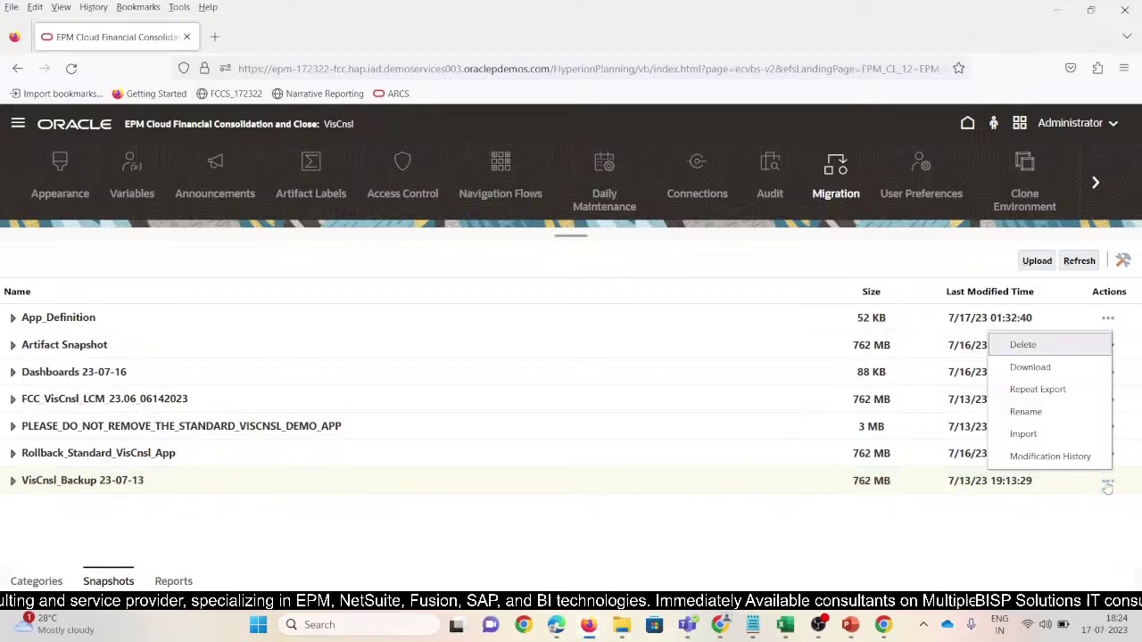
{"action": "left_click", "coordinate": [1041, 369]}
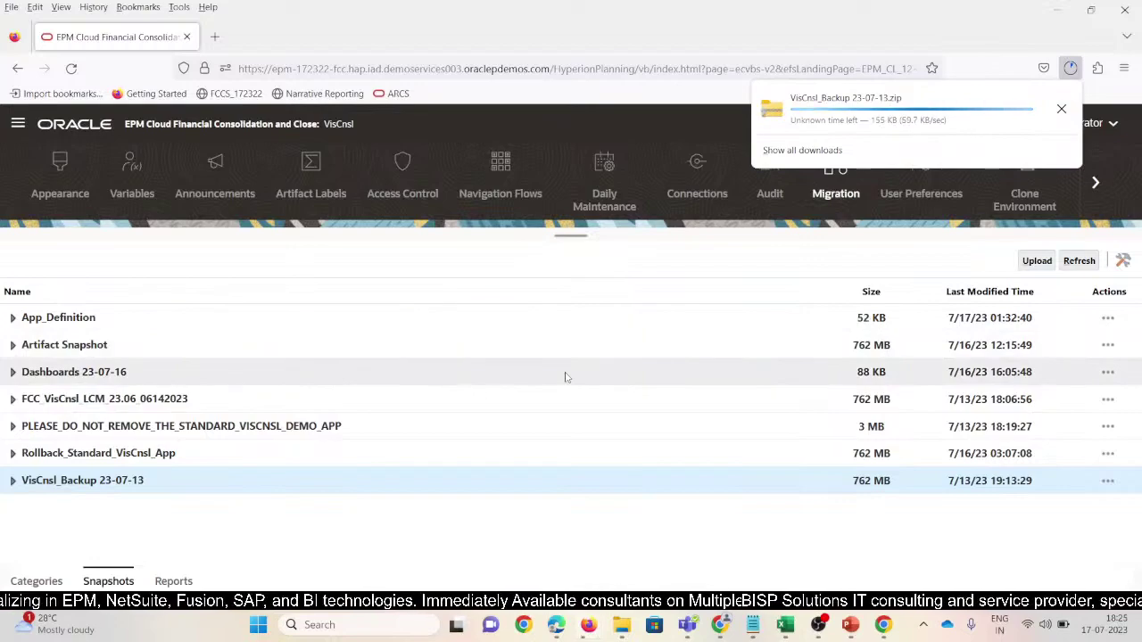
- Open the Overview page of the VisCnsl application from the Navigator's Application section
{"action": "left_click", "coordinate": [19, 124]}
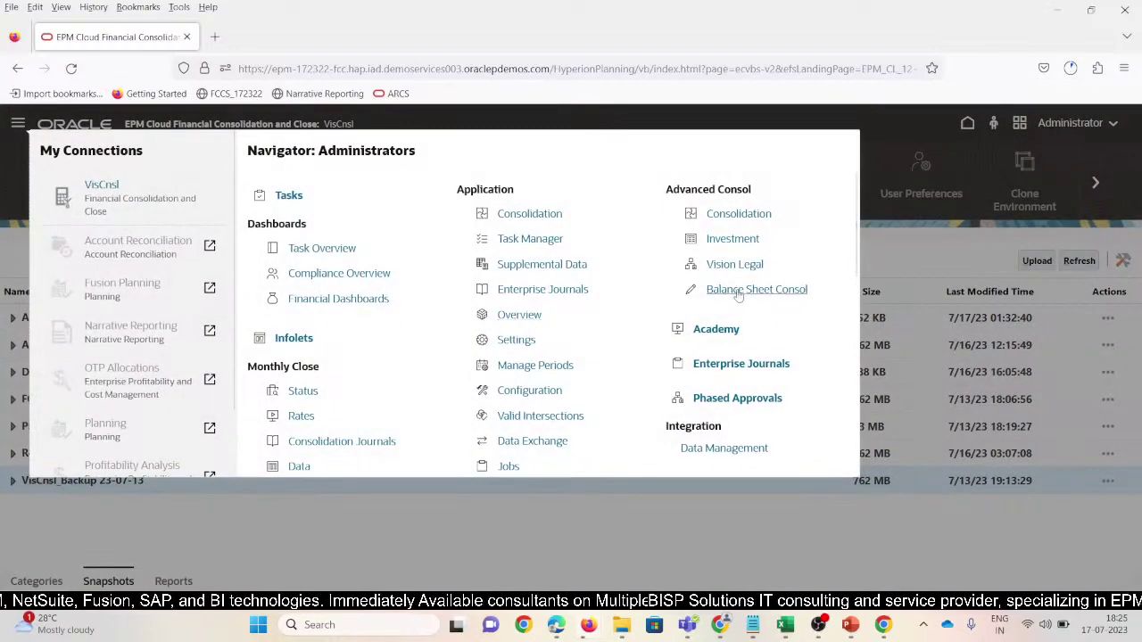
{"action": "scroll", "coordinate": [420, 364], "scroll_direction": "down", "scroll_amount": 3}
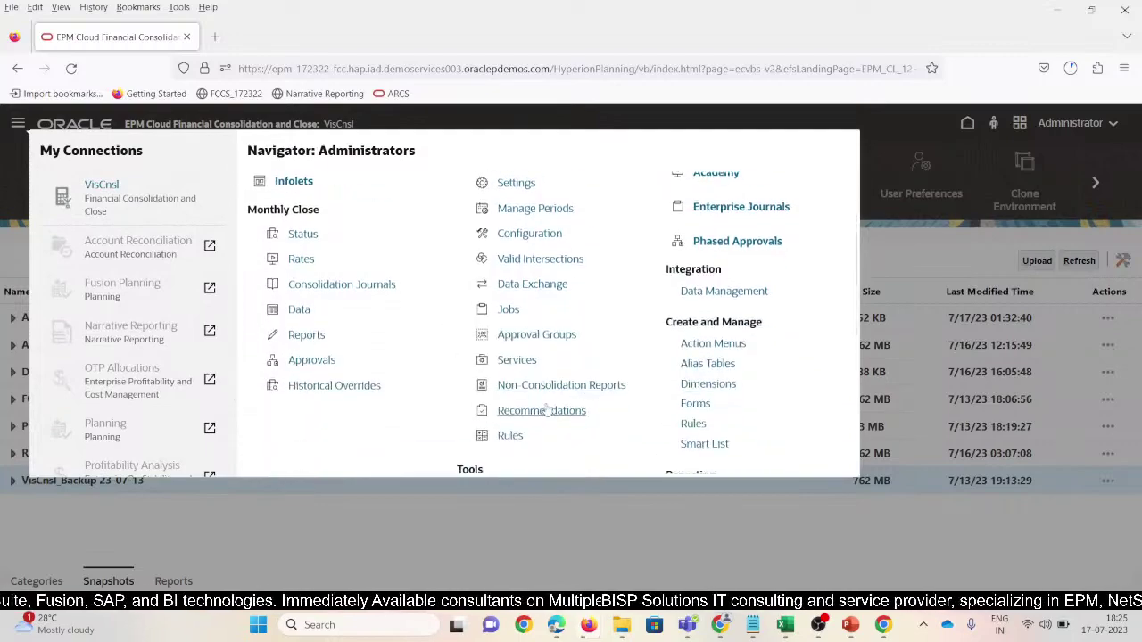
{"action": "scroll", "coordinate": [522, 385], "scroll_direction": "up", "scroll_amount": 3}
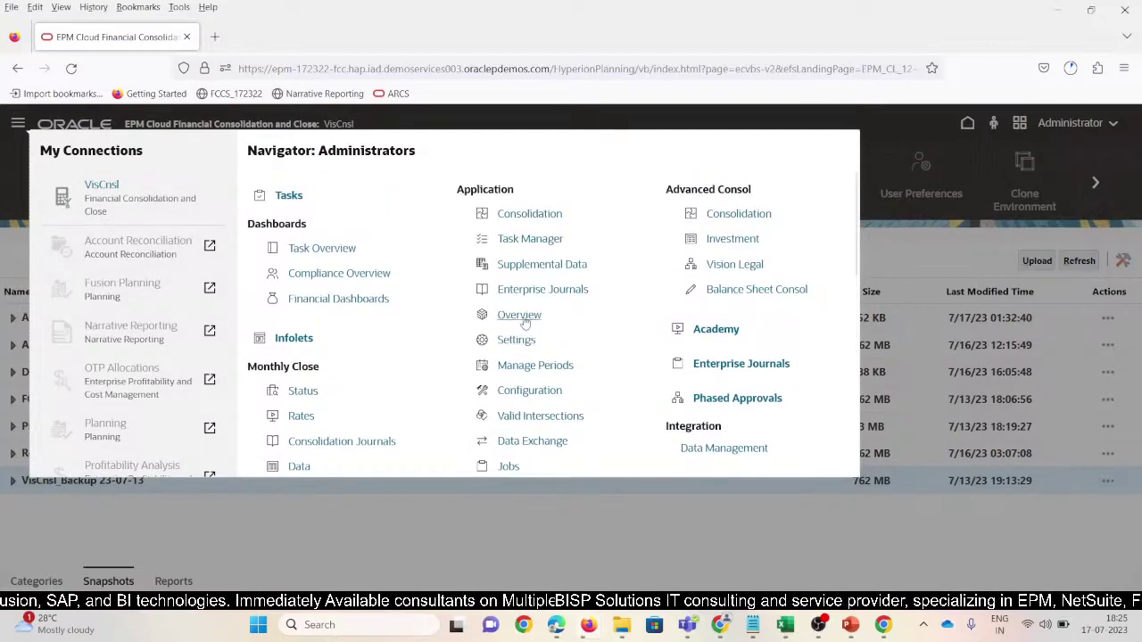
{"action": "left_click", "coordinate": [521, 316]}
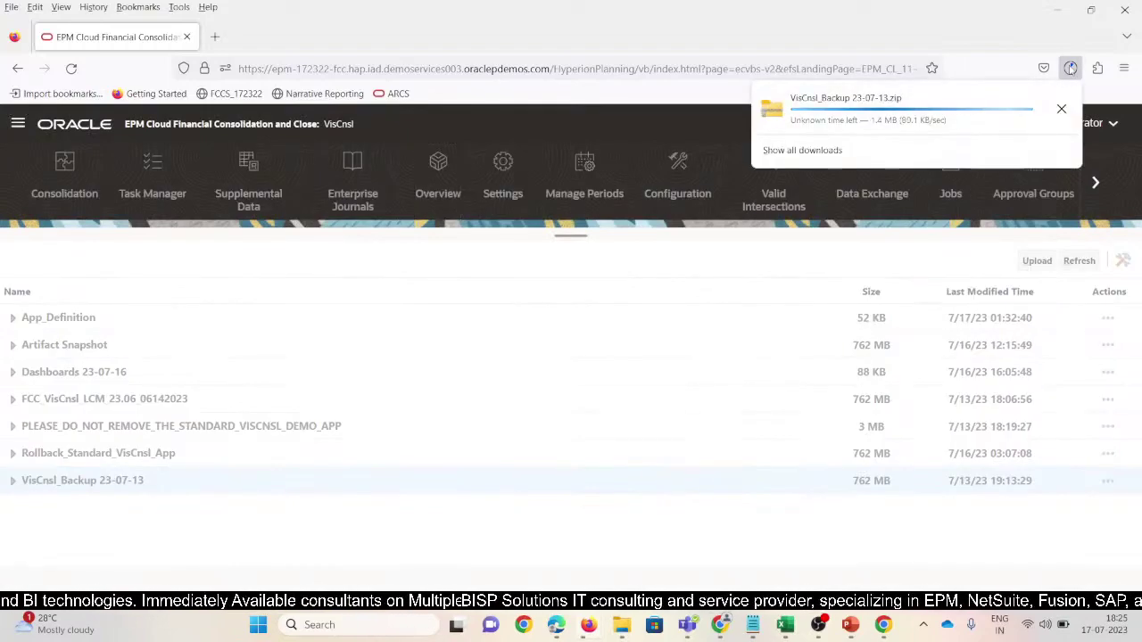
{"action": "left_click", "coordinate": [976, 332]}
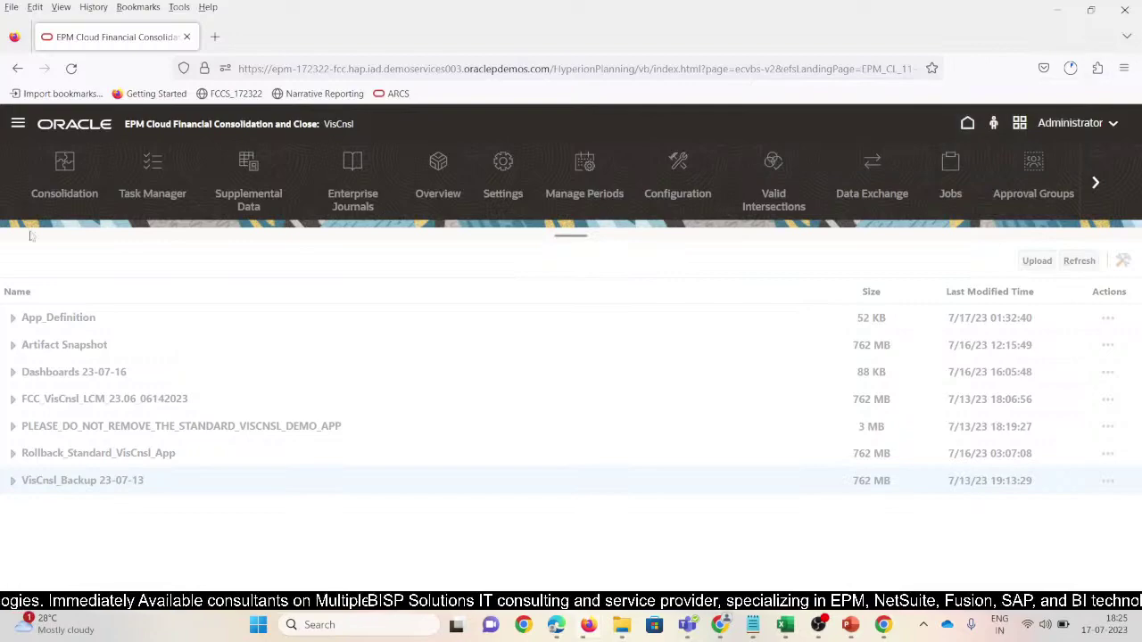
{"action": "left_click", "coordinate": [17, 125]}
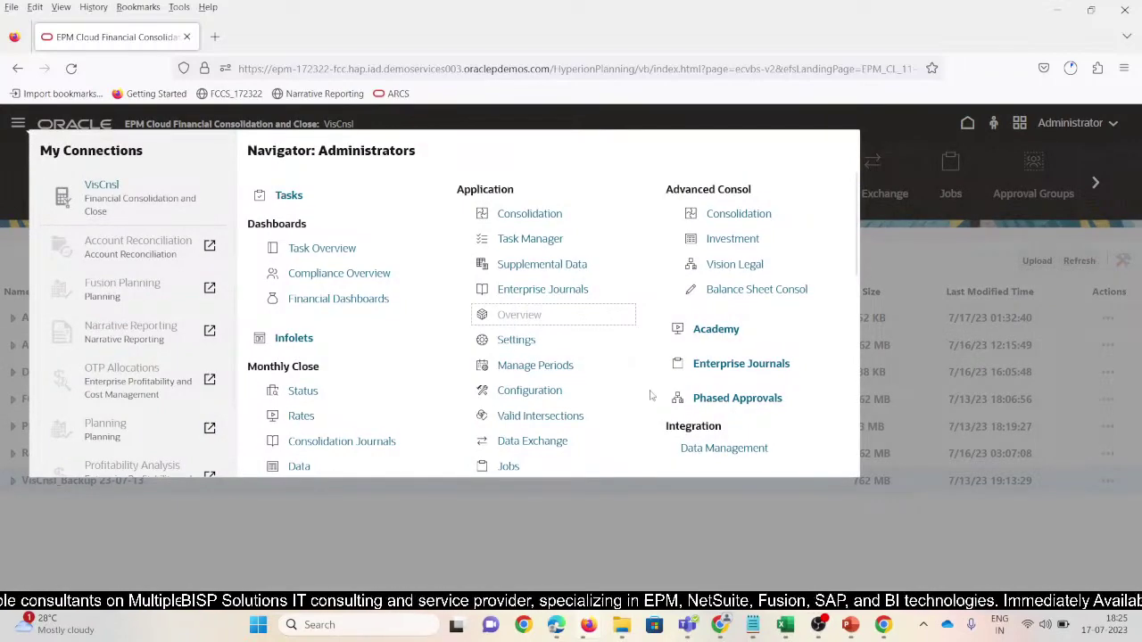
{"action": "scroll", "coordinate": [652, 396], "scroll_direction": "down", "scroll_amount": 5}
{"action": "scroll", "coordinate": [652, 395], "scroll_direction": "up", "scroll_amount": 5}
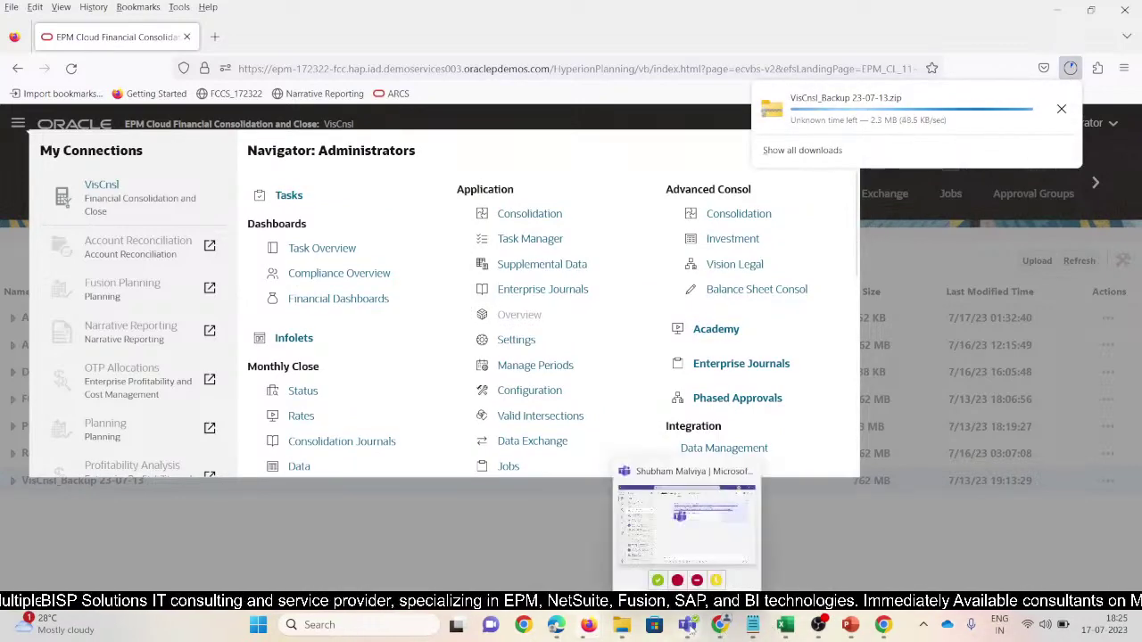
- View the Multi GAAP adjustment slide in PowerPoint and switch to the MultiGAAP_Manual sheet of SV_Multi_2 in Excel
{"action": "mouse_move", "coordinate": [850, 625]}
{"action": "left_click", "coordinate": [1017, 534]}
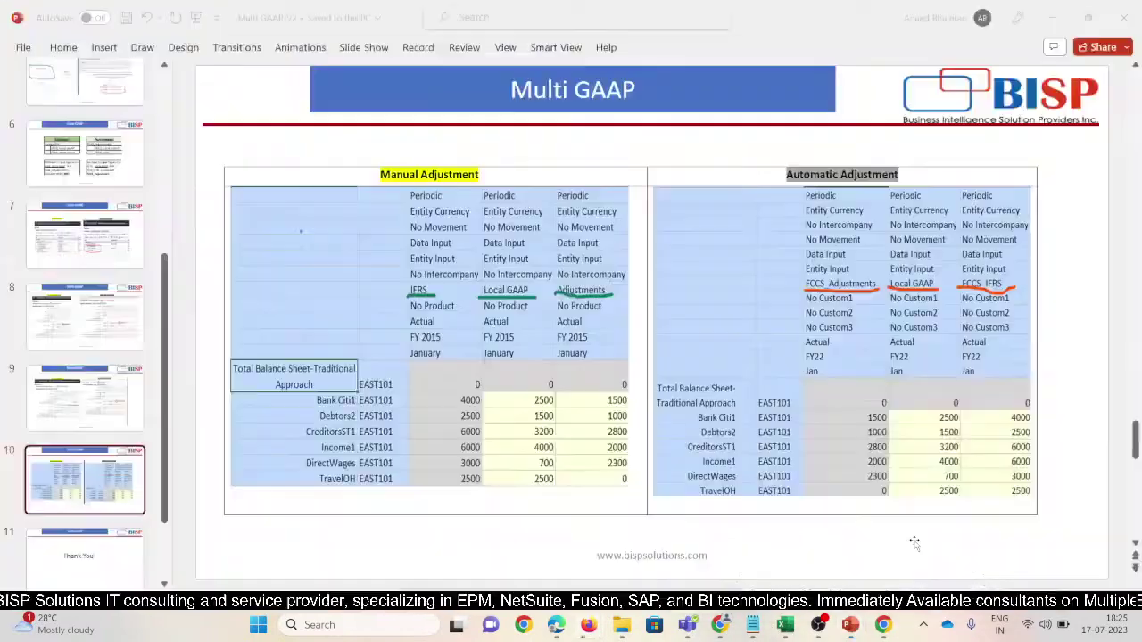
{"action": "mouse_move", "coordinate": [785, 624]}
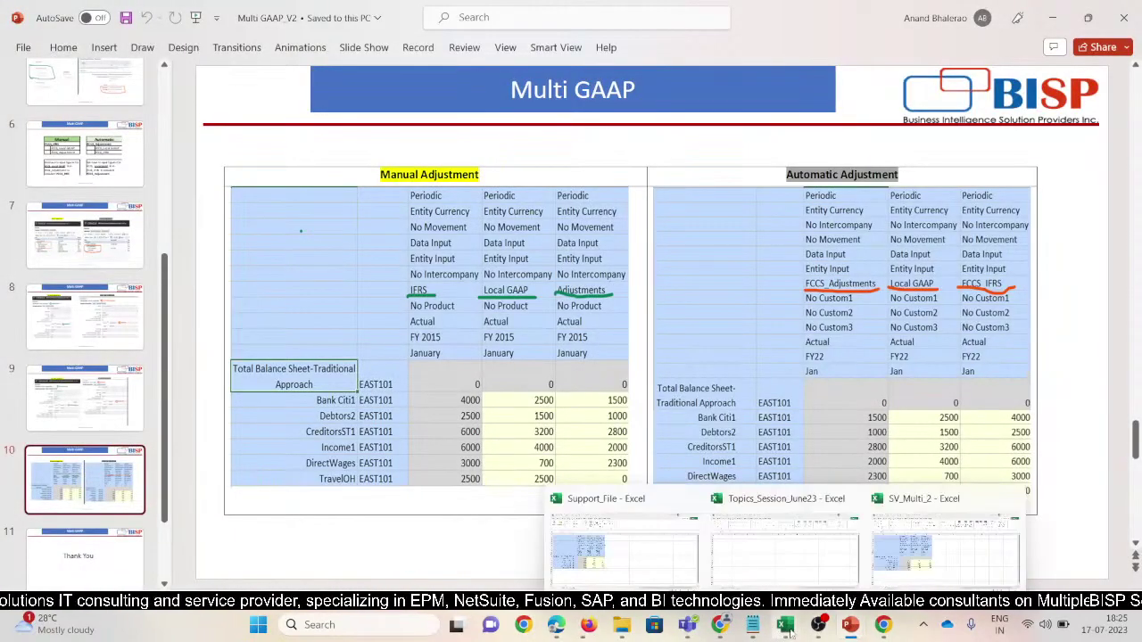
{"action": "left_click", "coordinate": [932, 564]}
{"action": "left_click", "coordinate": [339, 368]}
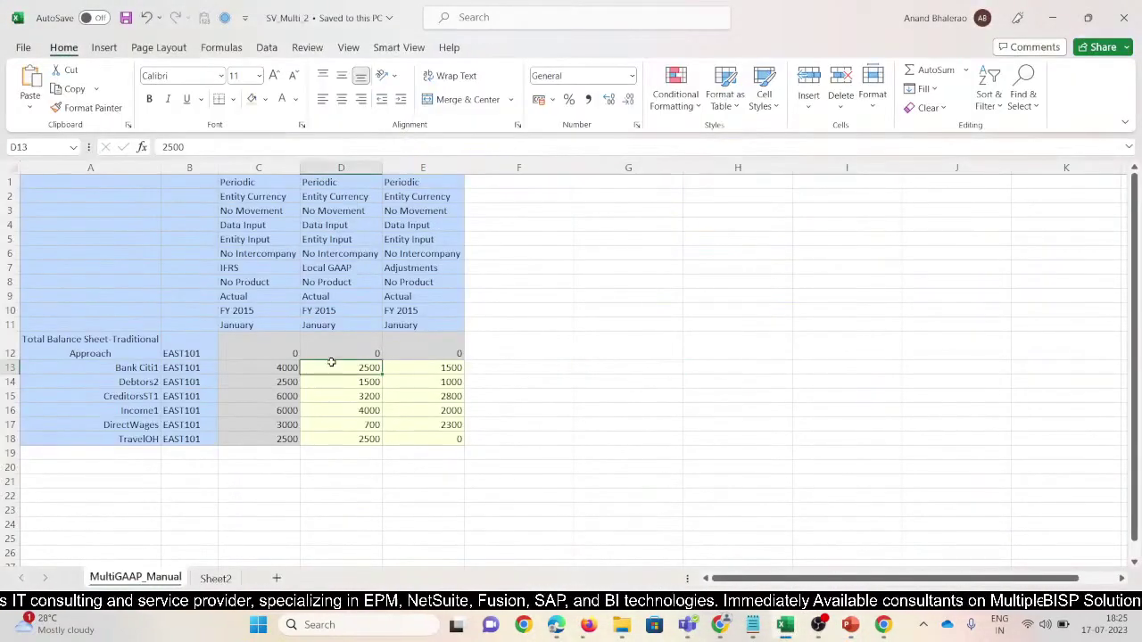
- Open the recently used 11670_Van ad hoc grid in Smart View, clearing the sheet contents and POV
{"action": "left_click", "coordinate": [393, 52]}
{"action": "left_click", "coordinate": [29, 85]}
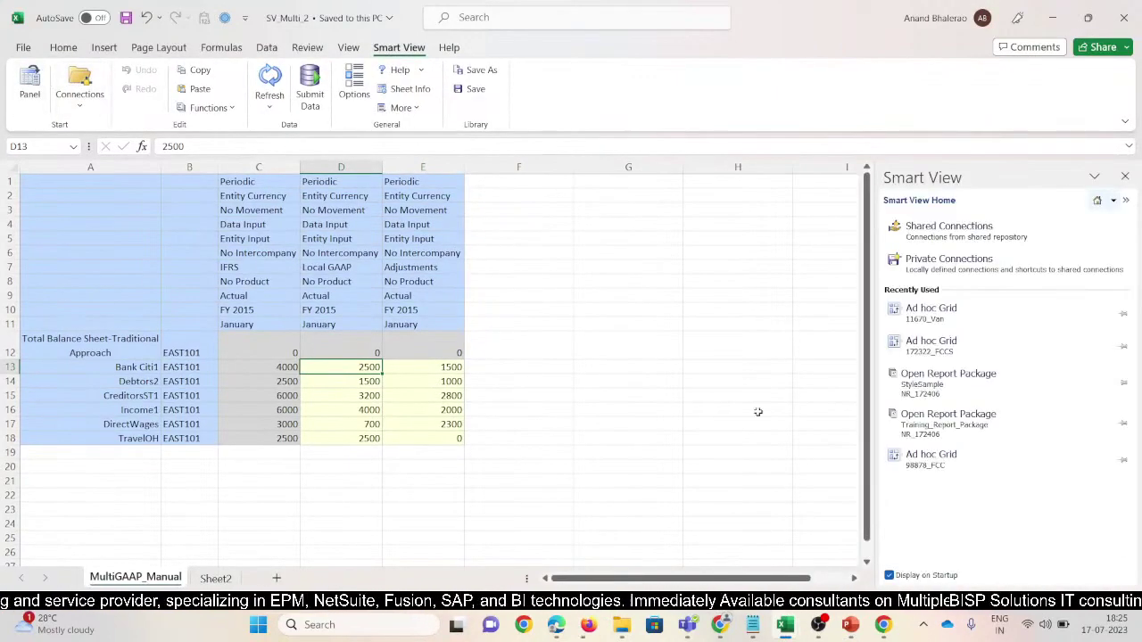
{"action": "left_click", "coordinate": [928, 310]}
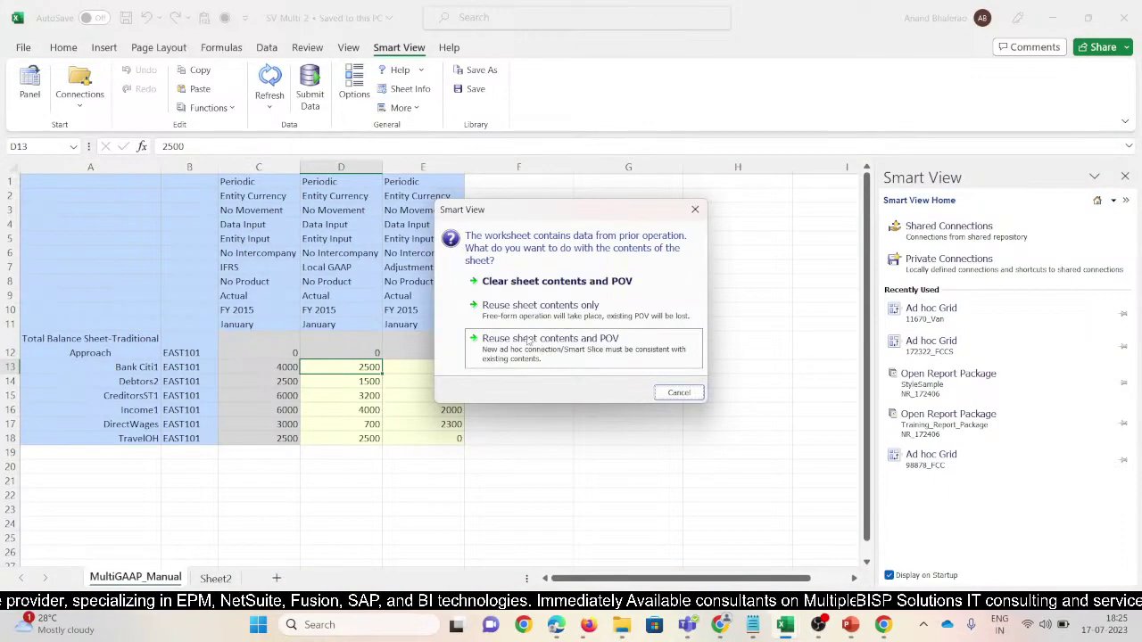
{"action": "left_click", "coordinate": [536, 283]}
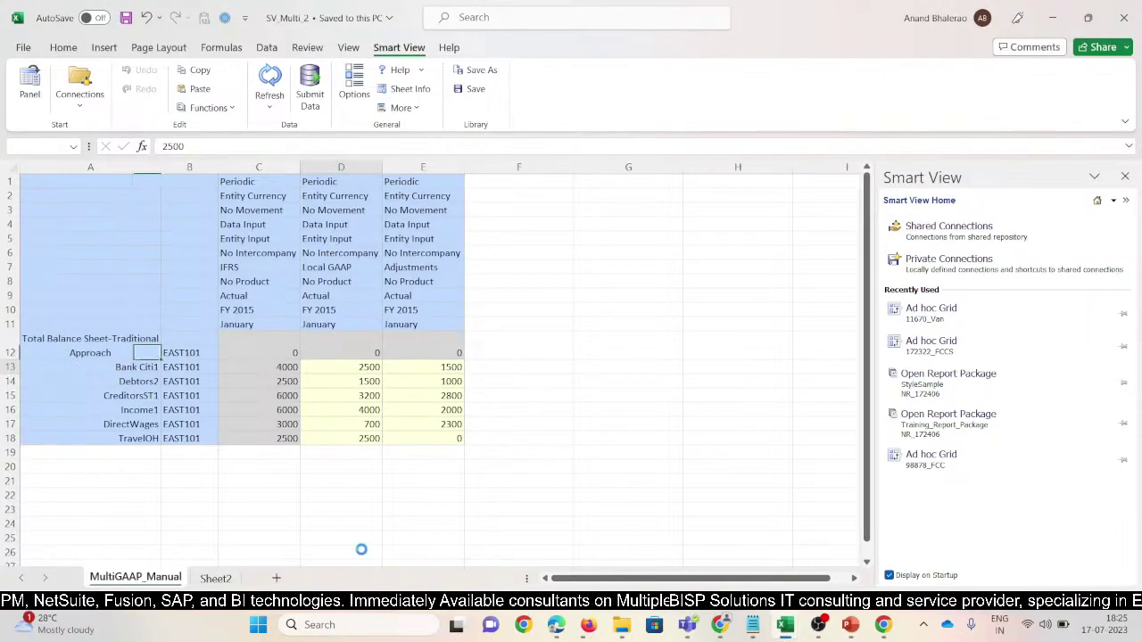
- Insert nine blank rows above the Scenario row of the ad hoc grid
{"action": "left_click", "coordinate": [121, 183]}
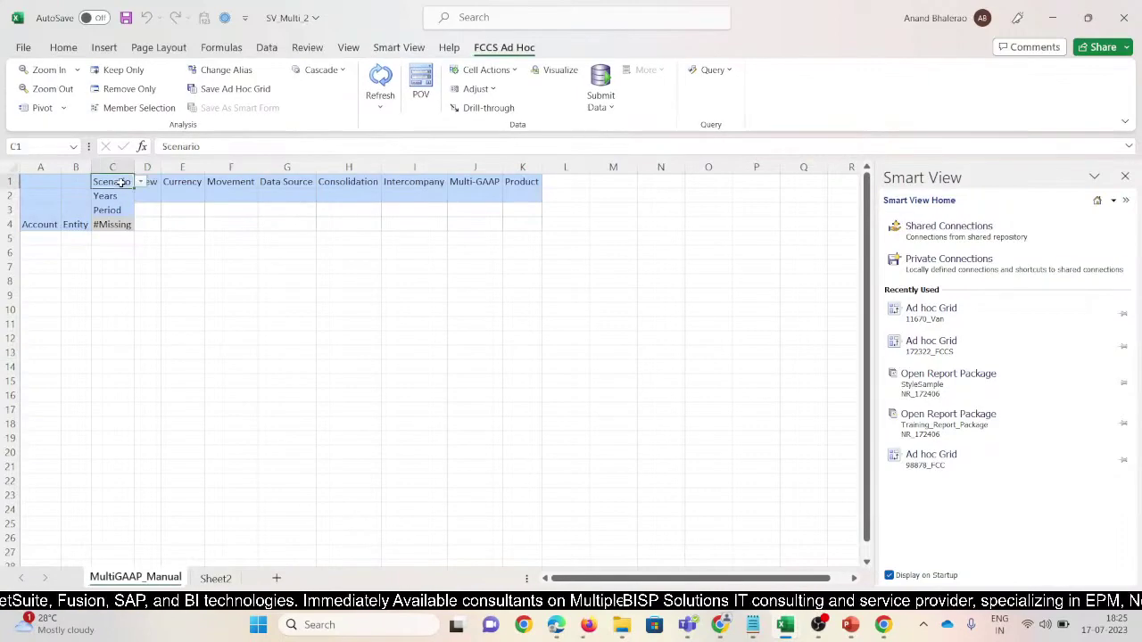
{"action": "key", "text": "alt+h"}
{"action": "key", "text": "i"}
{"action": "key", "text": "r"}
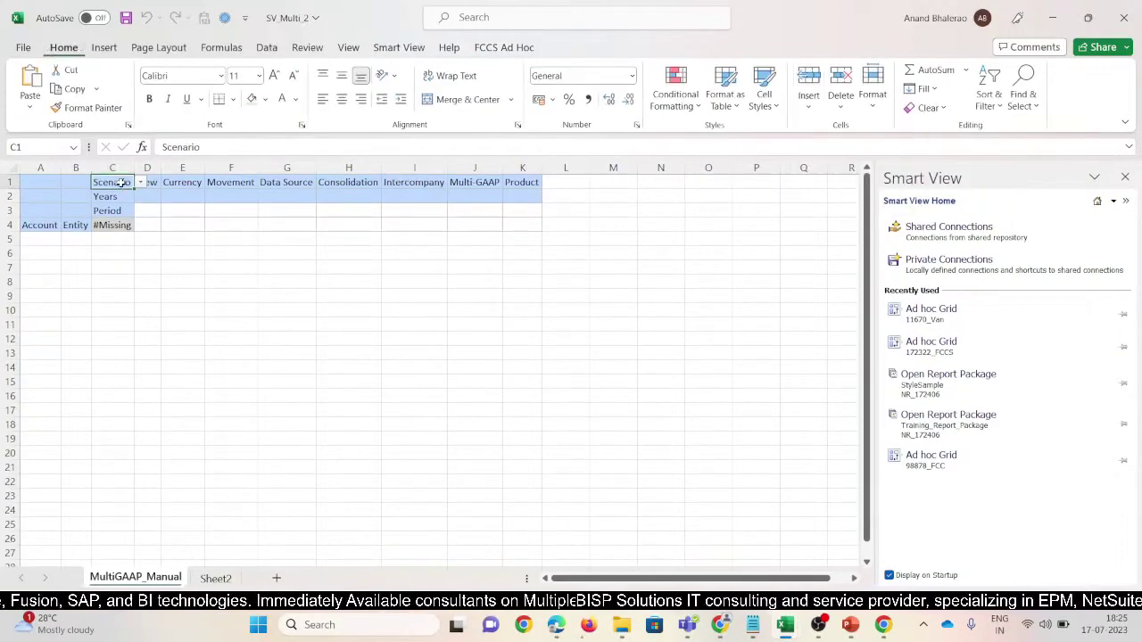
{"action": "key", "text": "F4"}
{"action": "key", "text": "F4"}
{"action": "key", "text": "F4"}
{"action": "key", "text": "F4"}
{"action": "key", "text": "F4"}
{"action": "key", "text": "F4"}
{"action": "key", "text": "F4"}
{"action": "key", "text": "F4"}
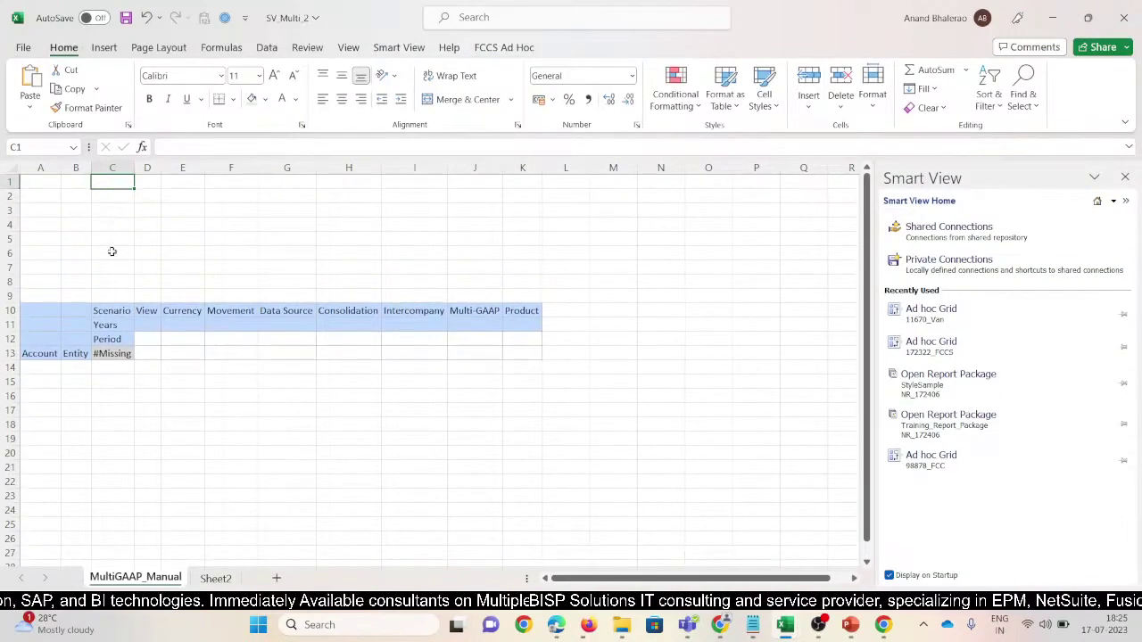
- Copy the dimension names from View to Product and paste them as transposed values down column C starting at C1
{"action": "left_click_drag", "start_coordinate": [148, 309], "coordinate": [508, 308]}
{"action": "key", "text": "ctrl+c"}
{"action": "left_click", "coordinate": [119, 179]}
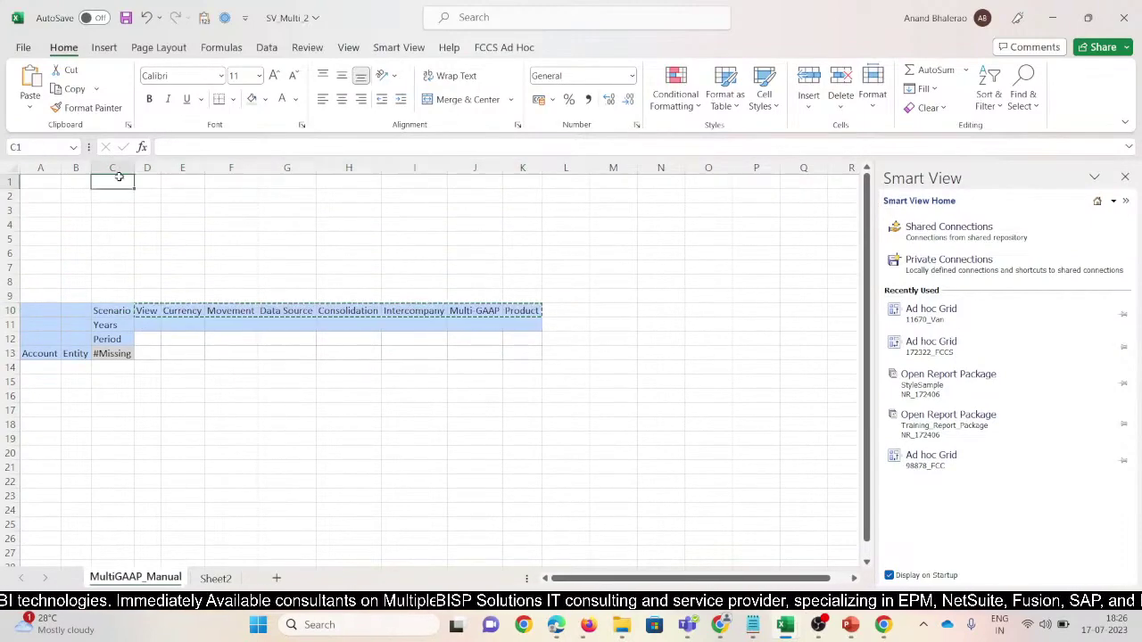
{"action": "key", "text": "alt+e"}
{"action": "key", "text": "s"}
{"action": "key", "text": "v"}
{"action": "key", "text": "e"}
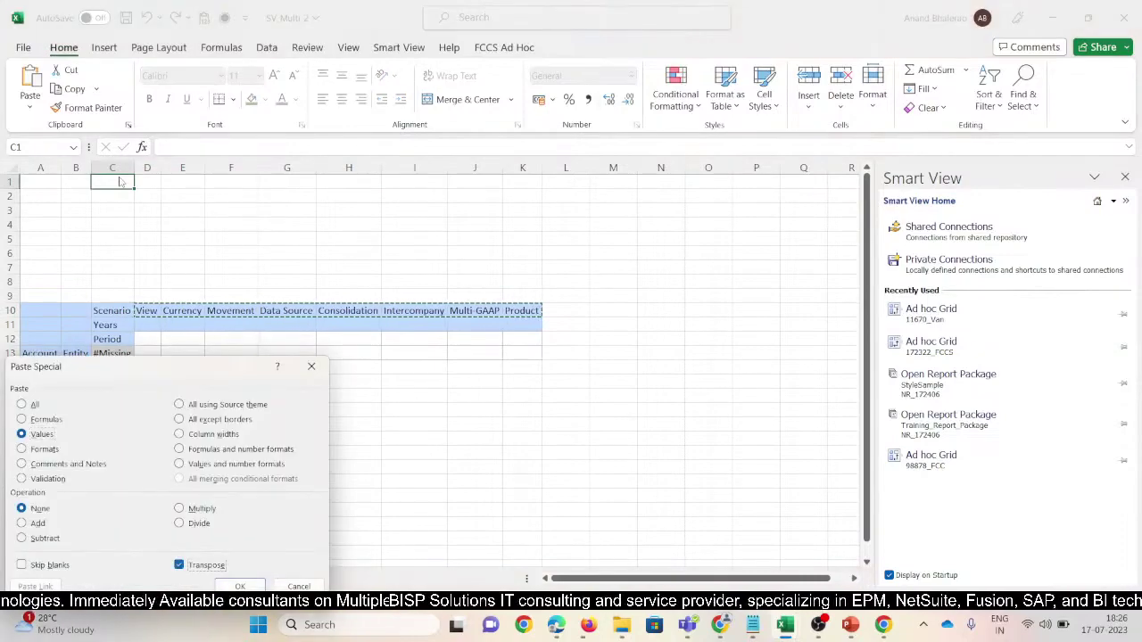
{"action": "key", "text": "Return"}
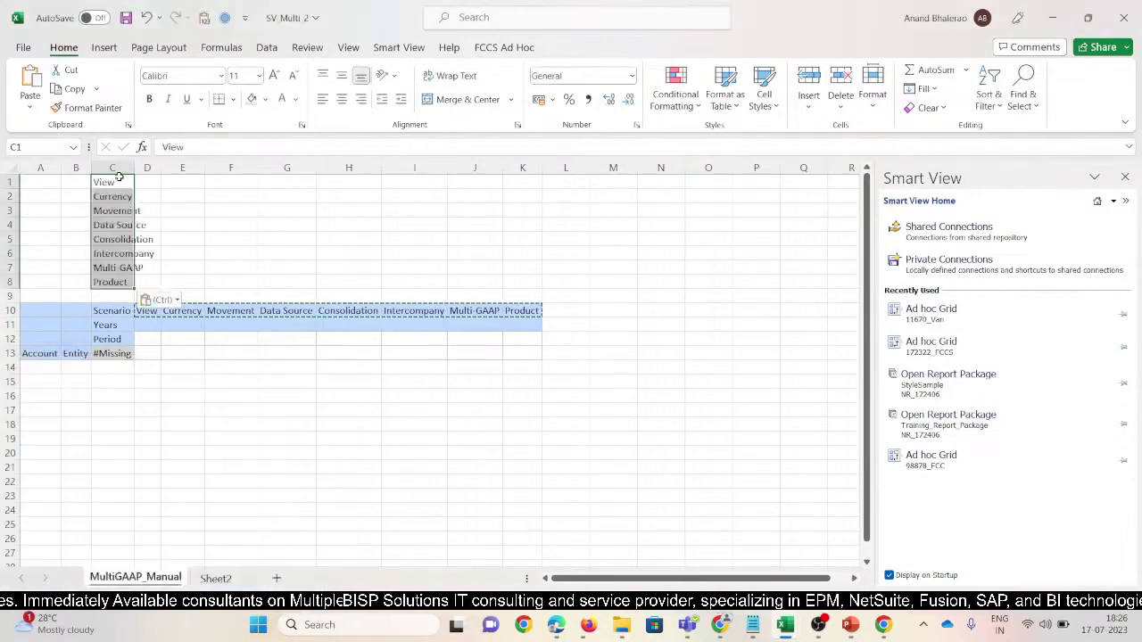
- Delete the leftover columns D to L and the empty row 9, and refresh the ad hoc grid
{"action": "left_click_drag", "start_coordinate": [147, 167], "coordinate": [578, 167]}
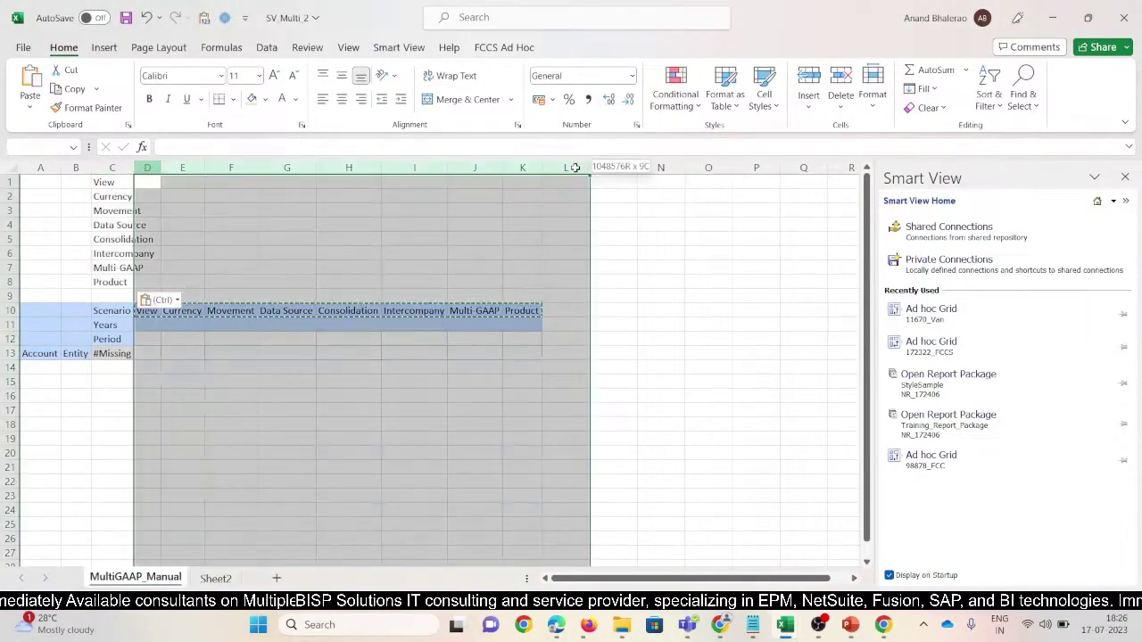
{"action": "key", "text": "ctrl+minus"}
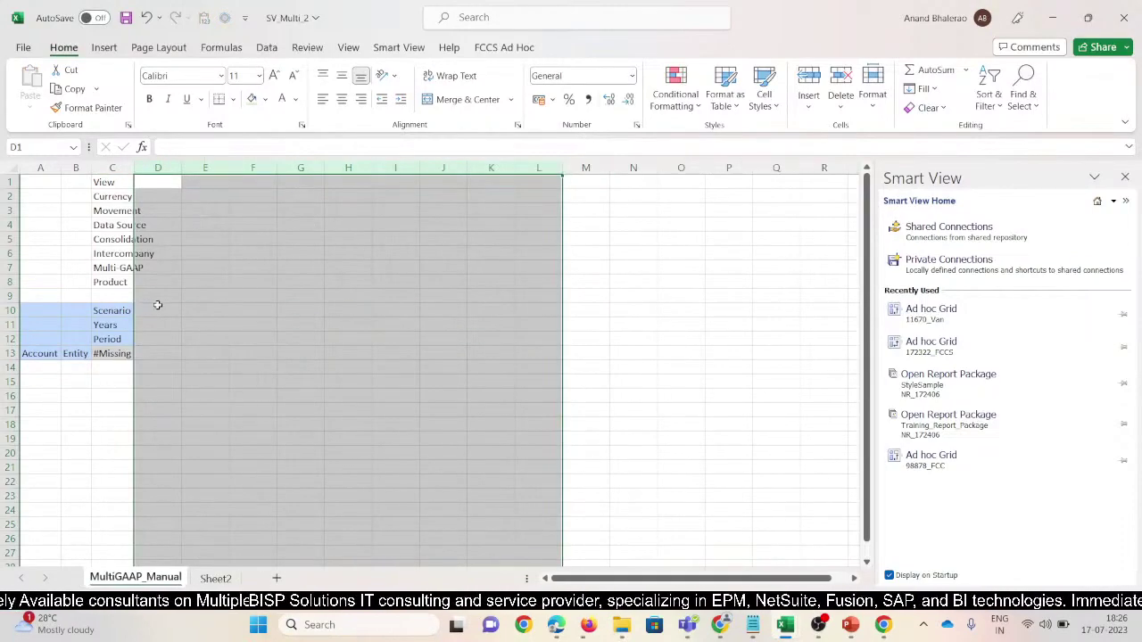
{"action": "left_click", "coordinate": [123, 292]}
{"action": "key", "text": "shift+space"}
{"action": "key", "text": "ctrl+minus"}
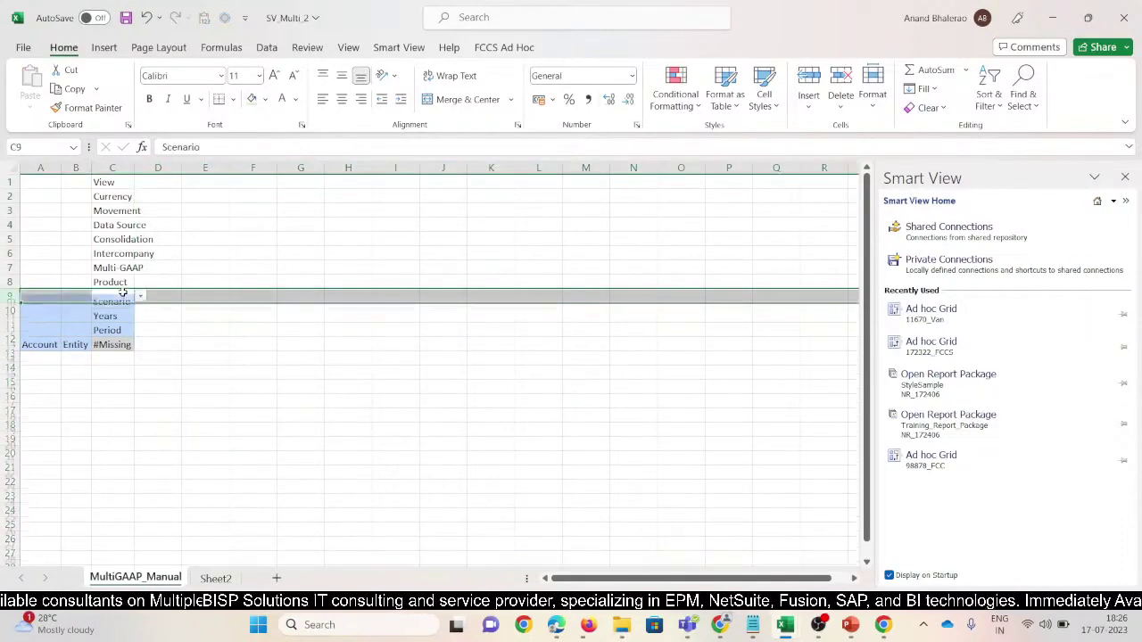
{"action": "left_click", "coordinate": [300, 393]}
{"action": "left_click", "coordinate": [401, 46]}
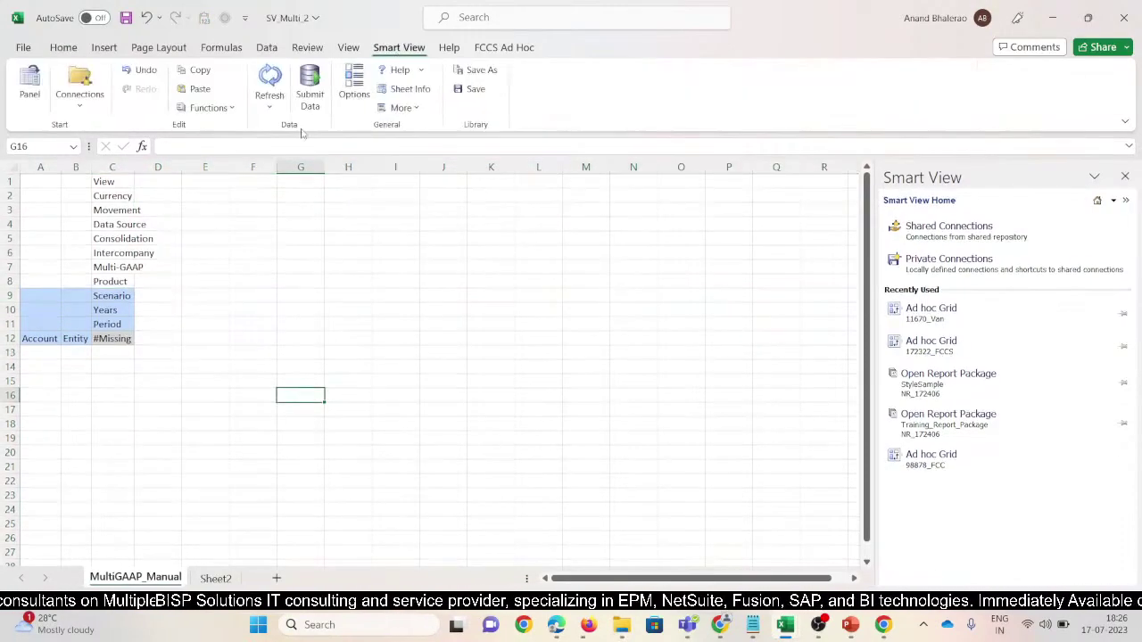
- Check the Multi-GAAP dimension hierarchy and the snapshot download in Firefox, and return to the SV_Multi_2 workbook
{"action": "mouse_move", "coordinate": [589, 624]}
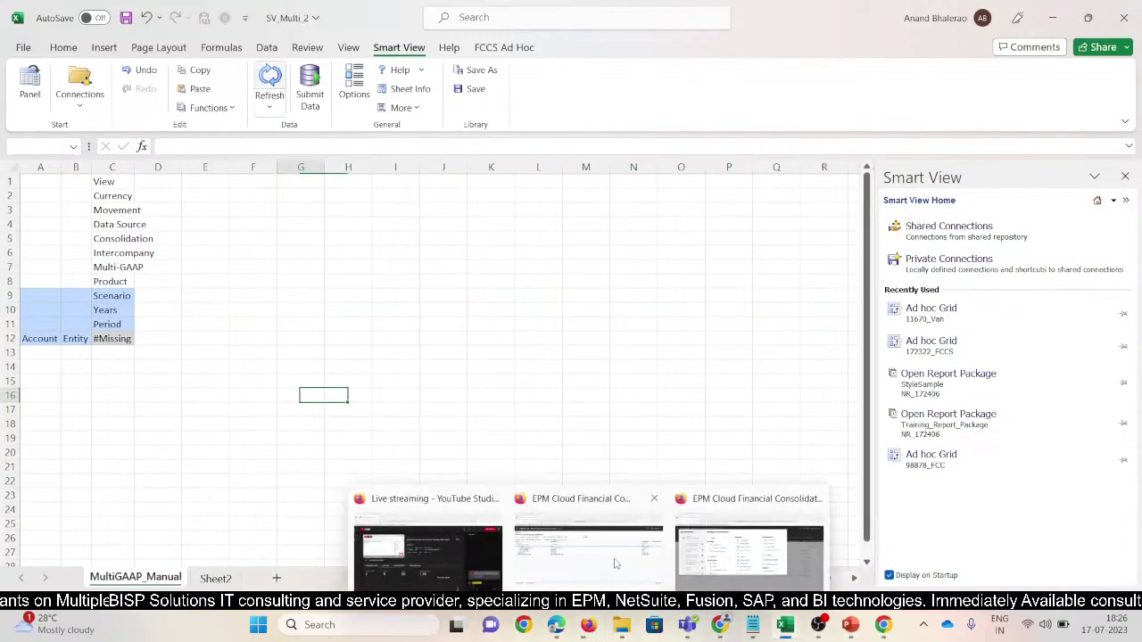
{"action": "left_click", "coordinate": [587, 544]}
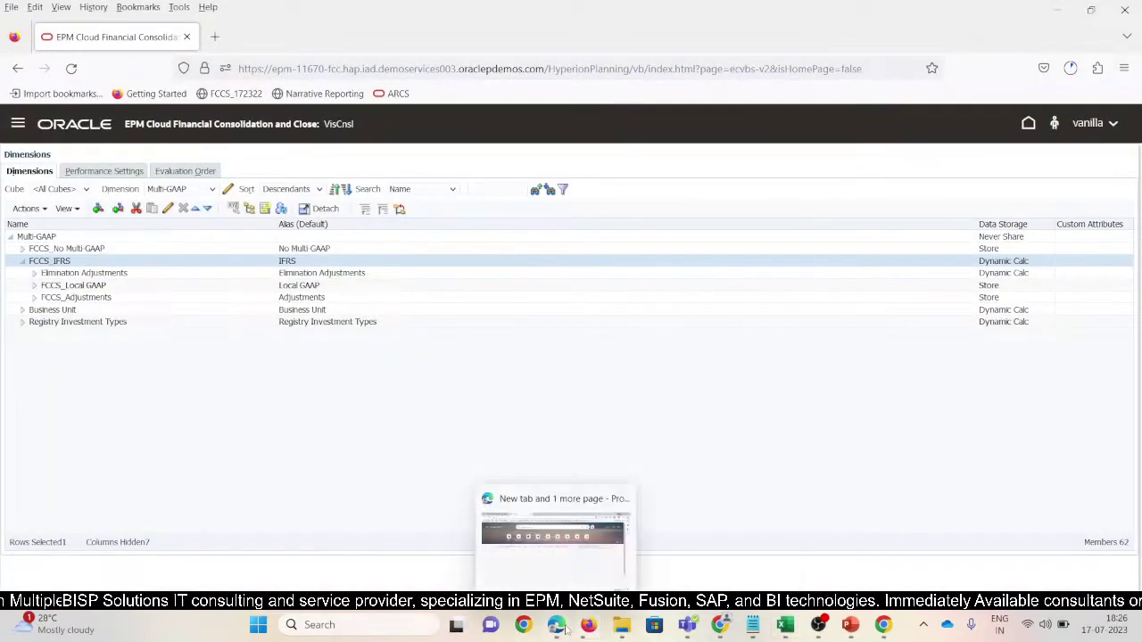
{"action": "mouse_move", "coordinate": [589, 625]}
{"action": "left_click", "coordinate": [750, 549]}
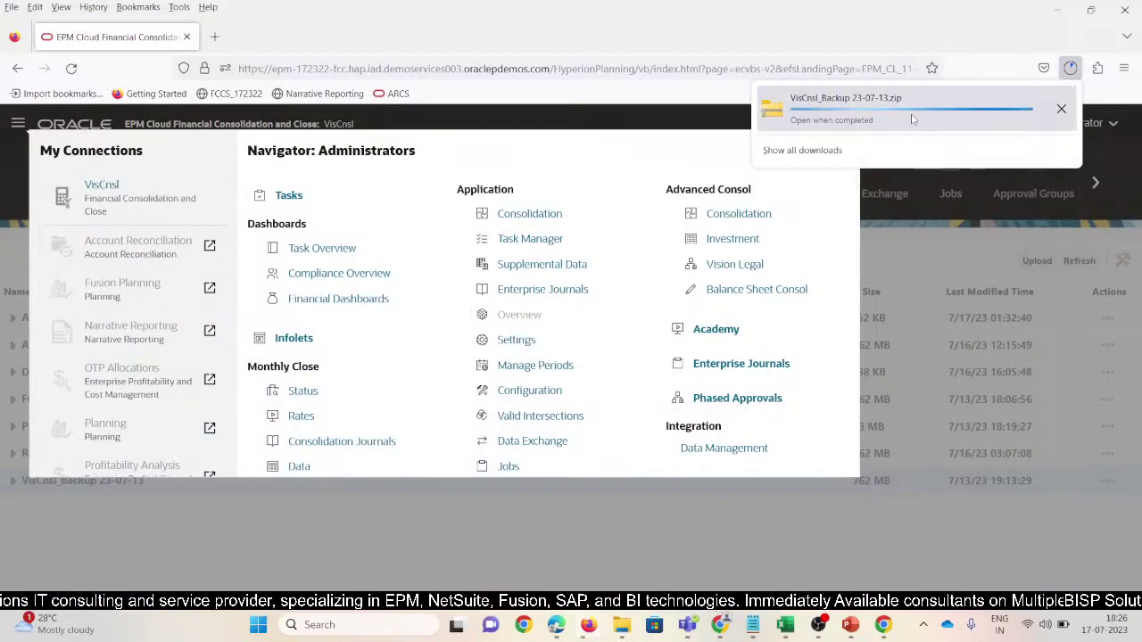
{"action": "key", "text": "alt+Tab"}
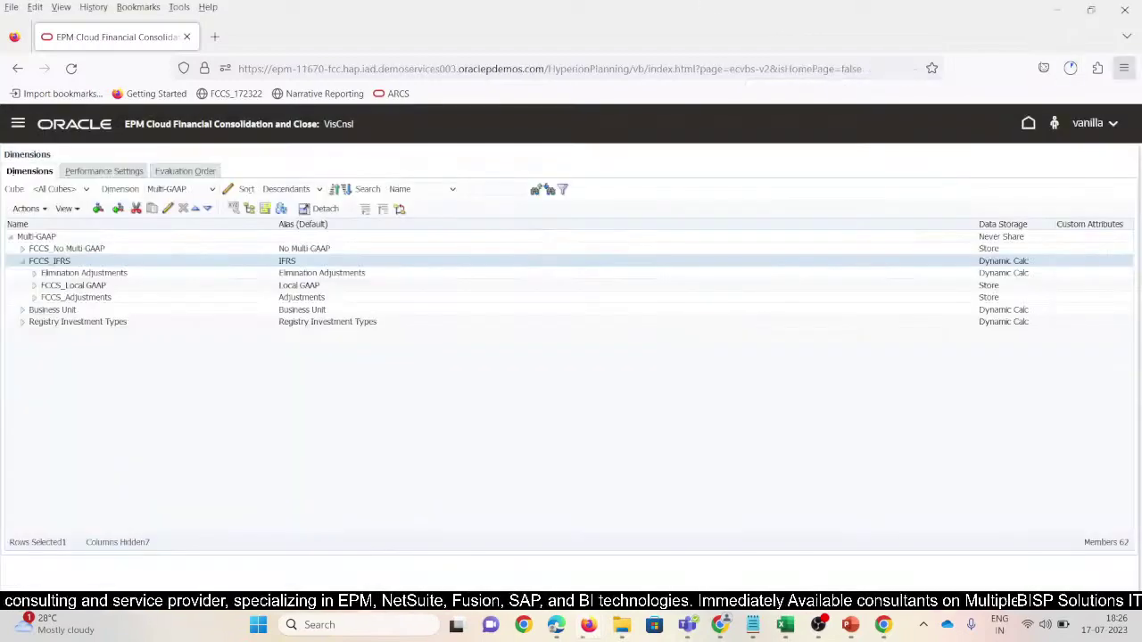
{"action": "mouse_move", "coordinate": [588, 624]}
{"action": "mouse_move", "coordinate": [785, 625]}
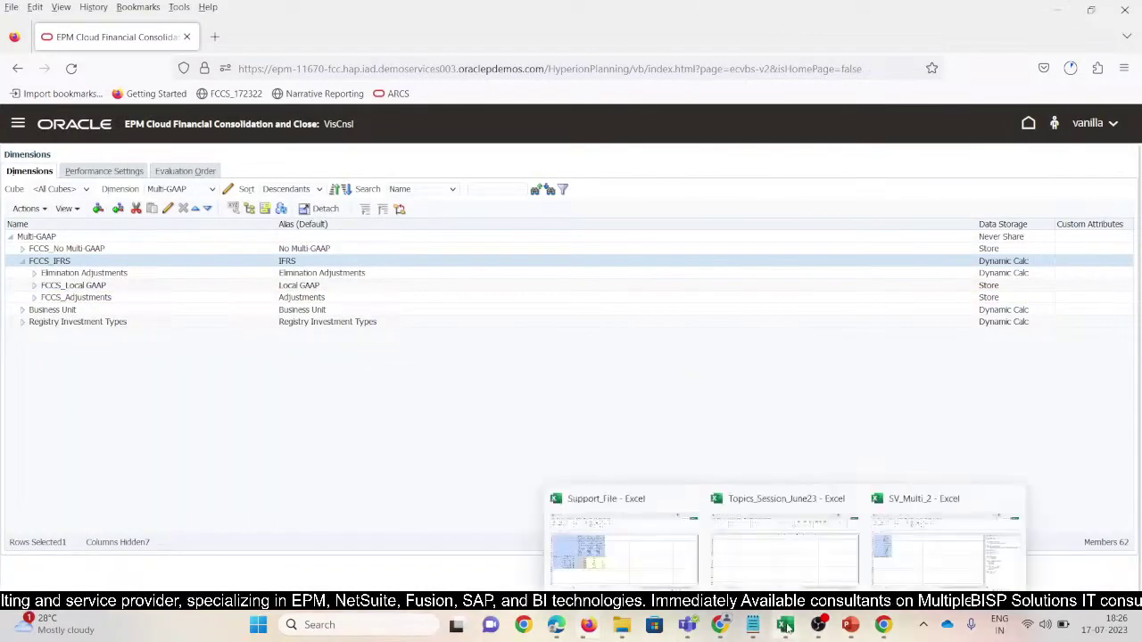
{"action": "left_click", "coordinate": [903, 554]}
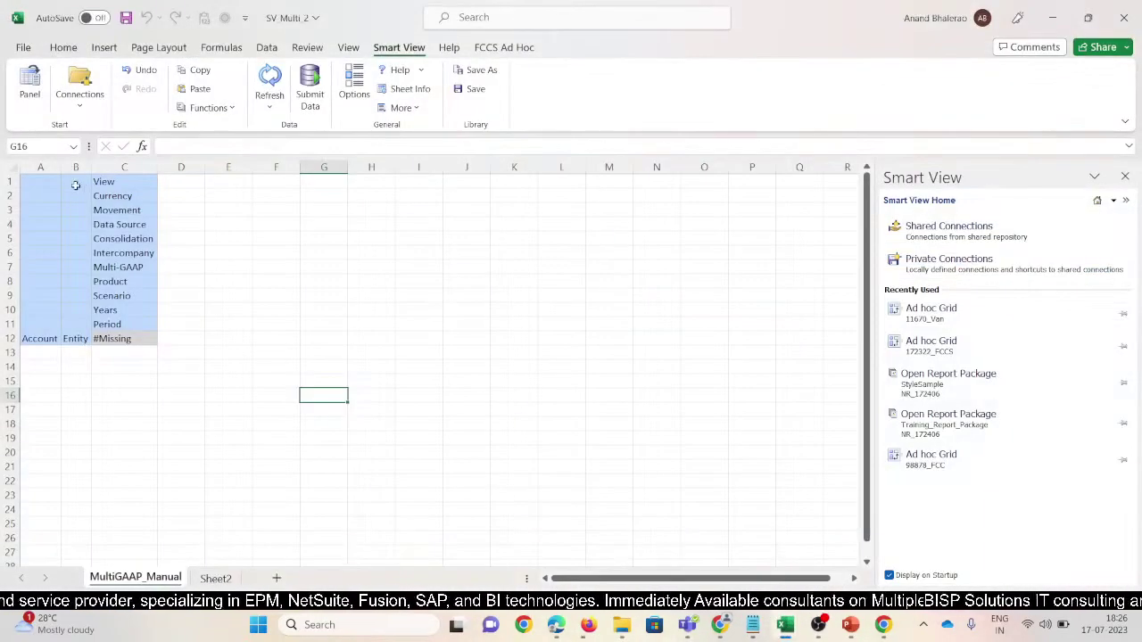
- Widen the Account and Entity columns, A and B, of the ad hoc grid
{"action": "mouse_move", "coordinate": [91, 169]}
{"action": "left_mouse_down"}
{"action": "mouse_move", "coordinate": [113, 169]}
{"action": "mouse_move", "coordinate": [58, 170]}
{"action": "mouse_move", "coordinate": [84, 171]}
{"action": "left_mouse_up"}
{"action": "left_click", "coordinate": [30, 347]}
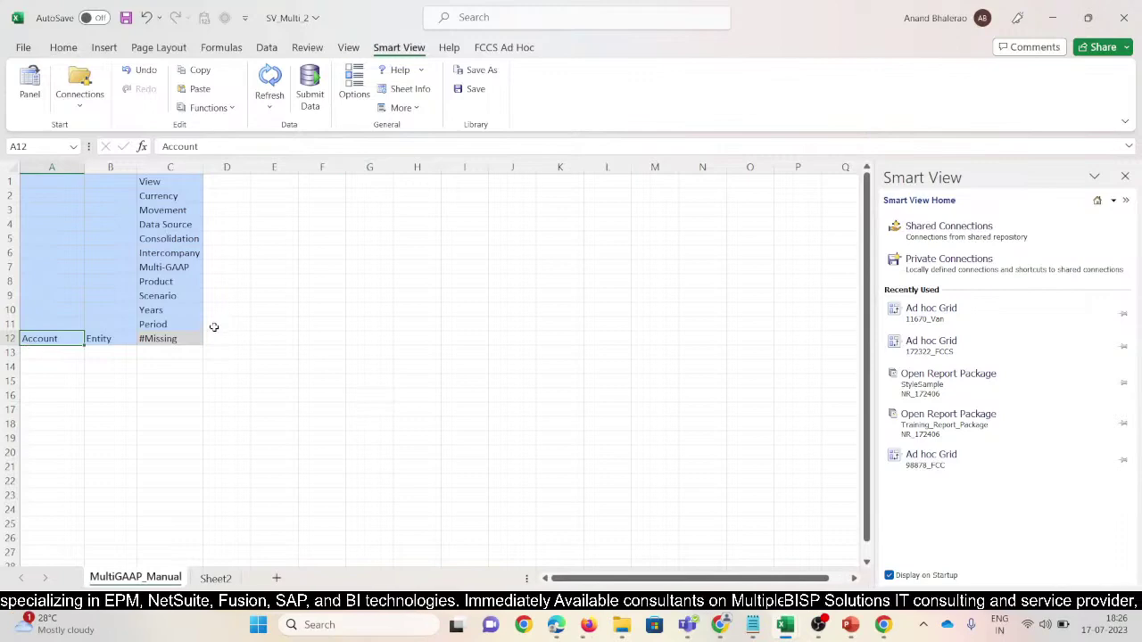
{"action": "left_click_drag", "start_coordinate": [133, 173], "coordinate": [151, 172]}
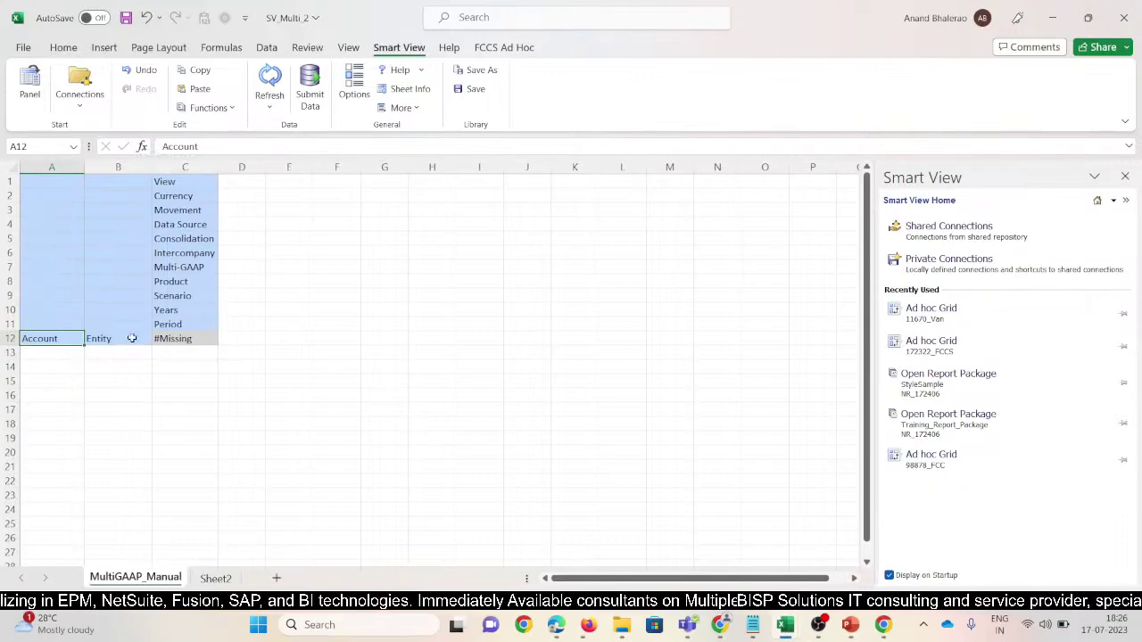
{"action": "left_click", "coordinate": [114, 340]}
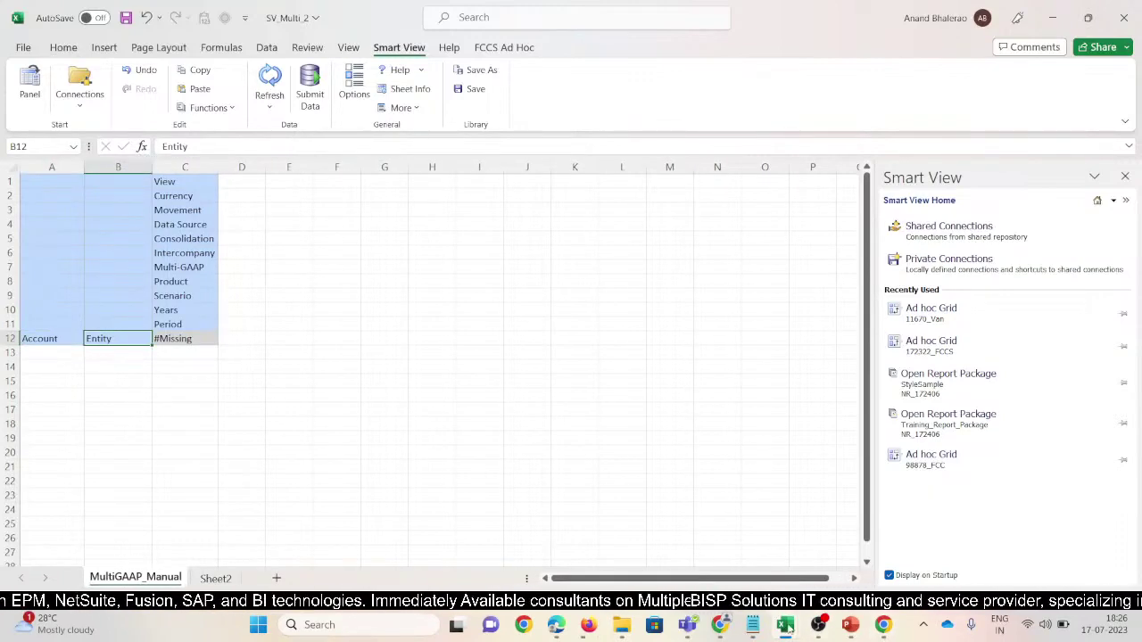
- Copy the column members Periodic to January from C1:C11 of the Support_File workbook into C1 of MultiGAAP_Manual, and refresh the grid
{"action": "mouse_move", "coordinate": [787, 628]}
{"action": "left_click", "coordinate": [638, 560]}
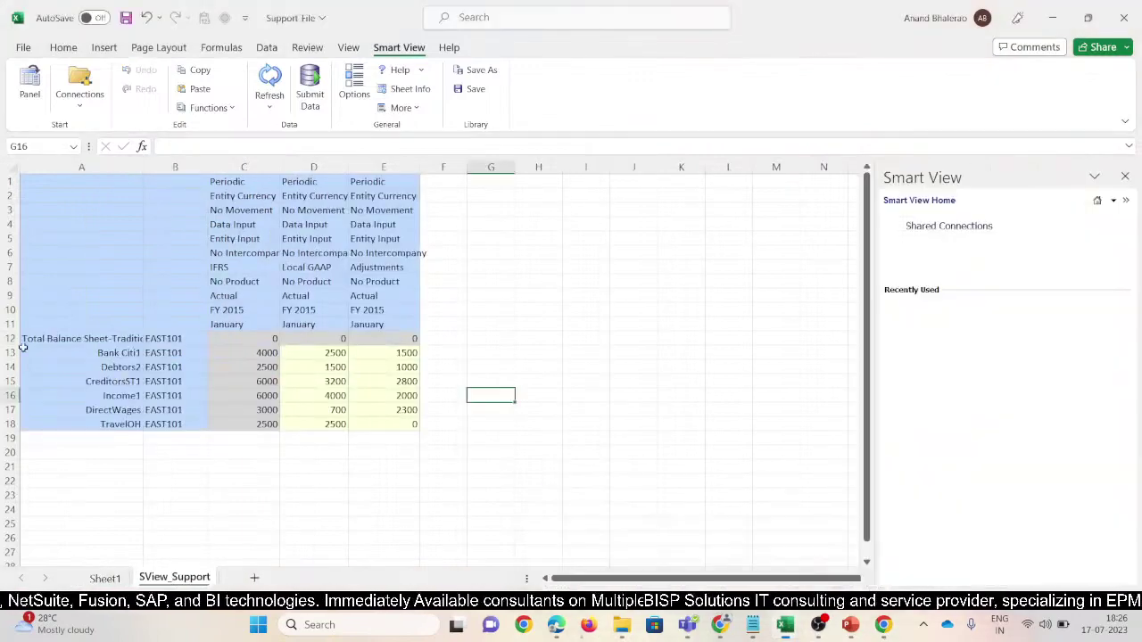
{"action": "left_click", "coordinate": [82, 229]}
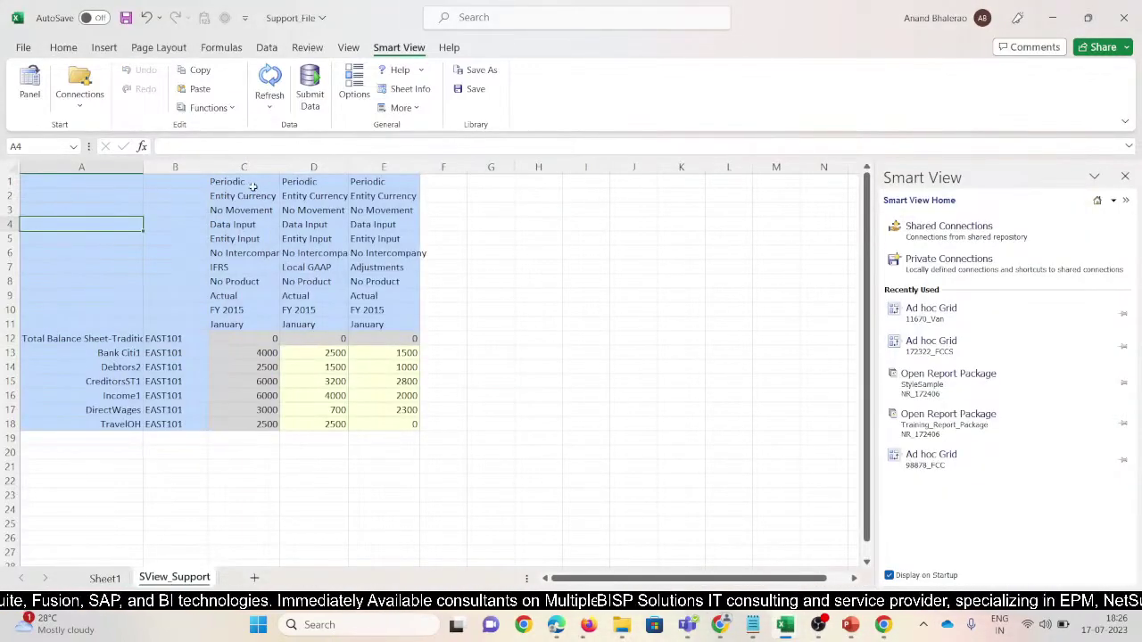
{"action": "left_click_drag", "start_coordinate": [253, 185], "coordinate": [230, 323]}
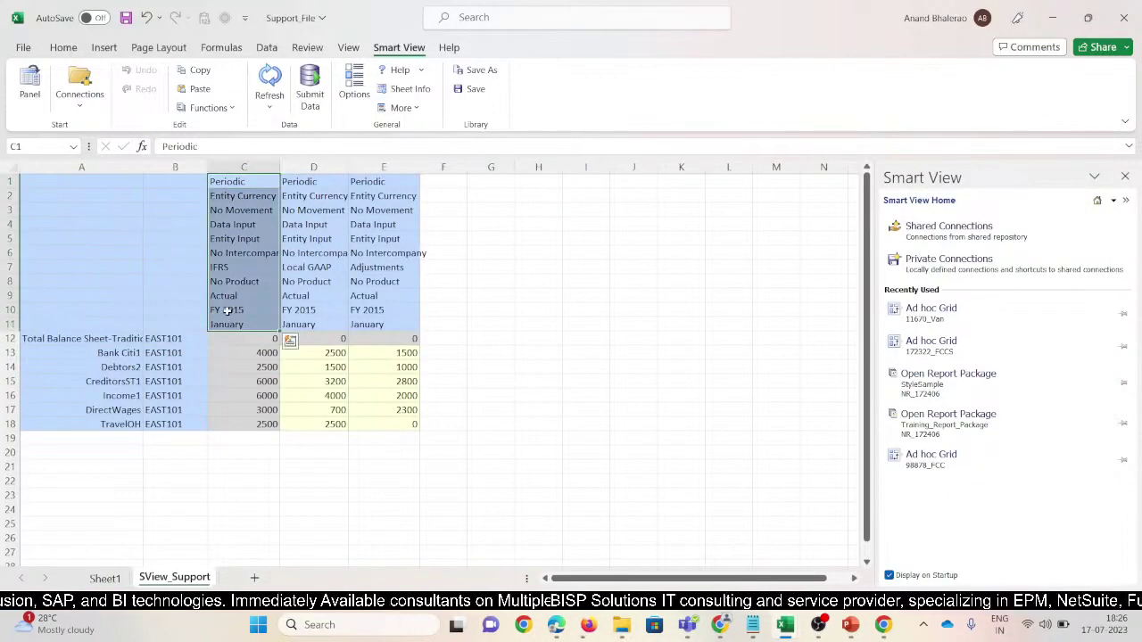
{"action": "key", "text": "alt+Tab"}
{"action": "left_click", "coordinate": [174, 181]}
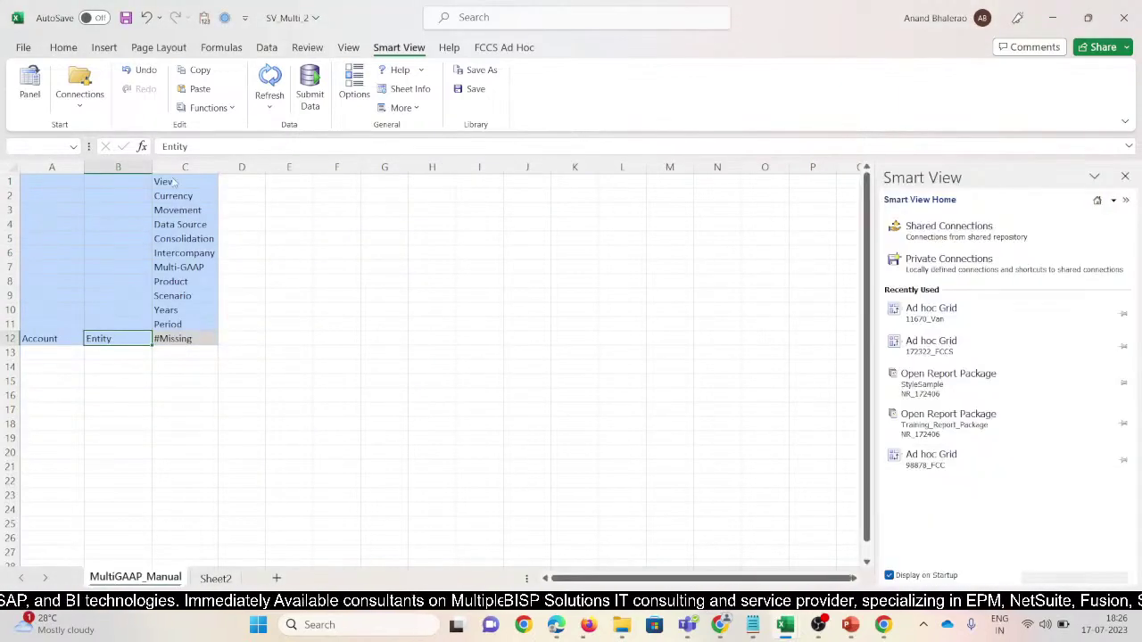
{"action": "key", "text": "ctrl+v"}
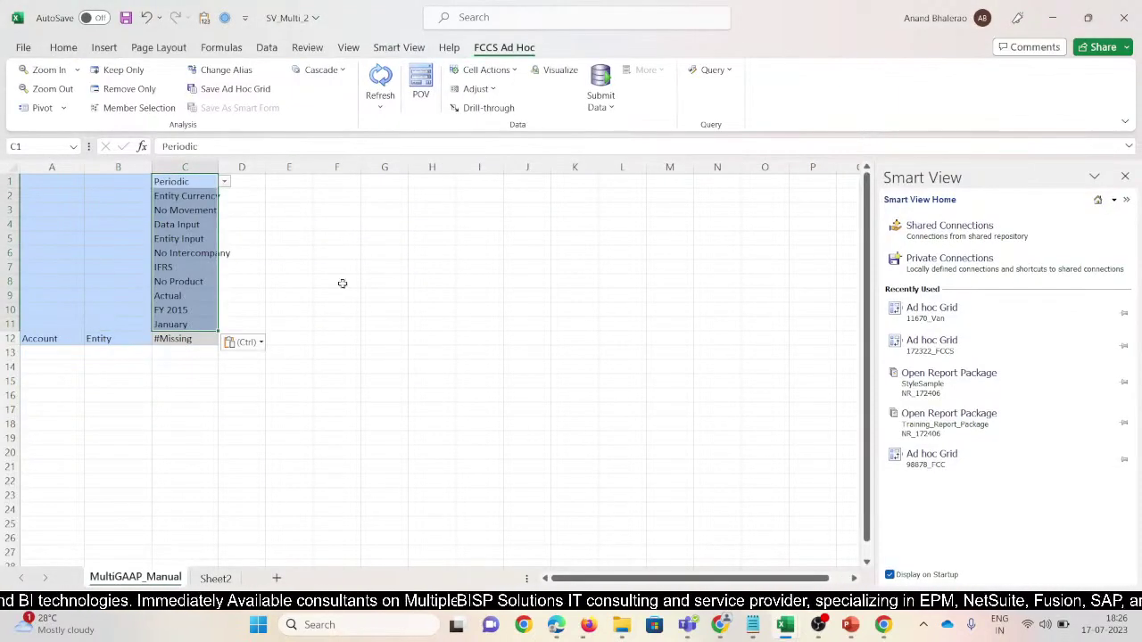
{"action": "left_click", "coordinate": [381, 80]}
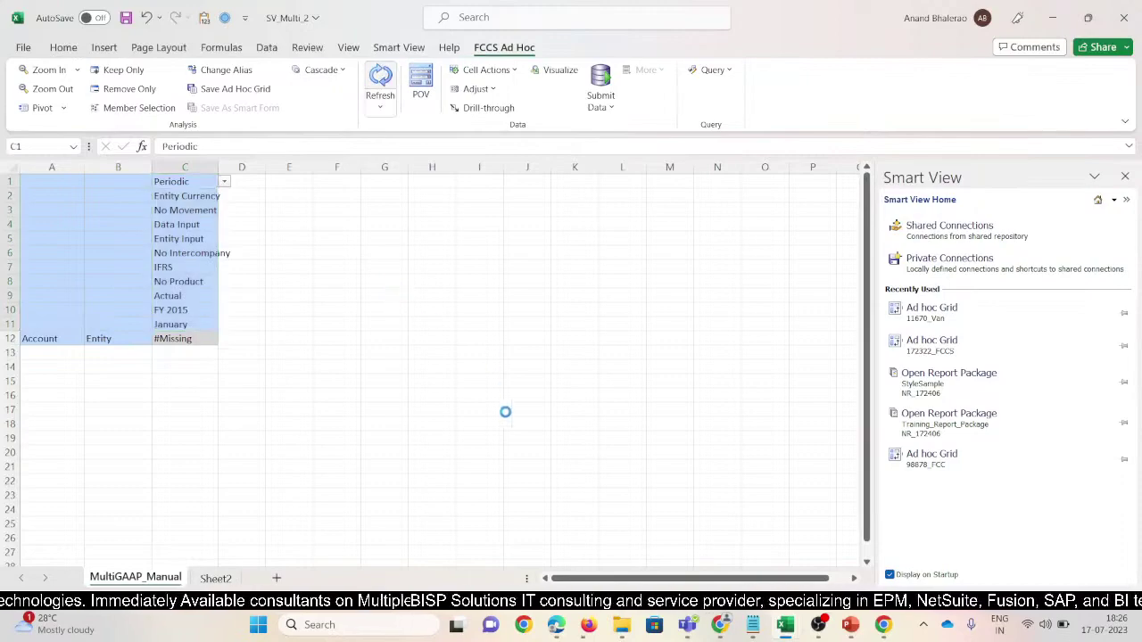
- Widen the Entity column B and enter E_102 as the entity member in B12
{"action": "left_click", "coordinate": [70, 342]}
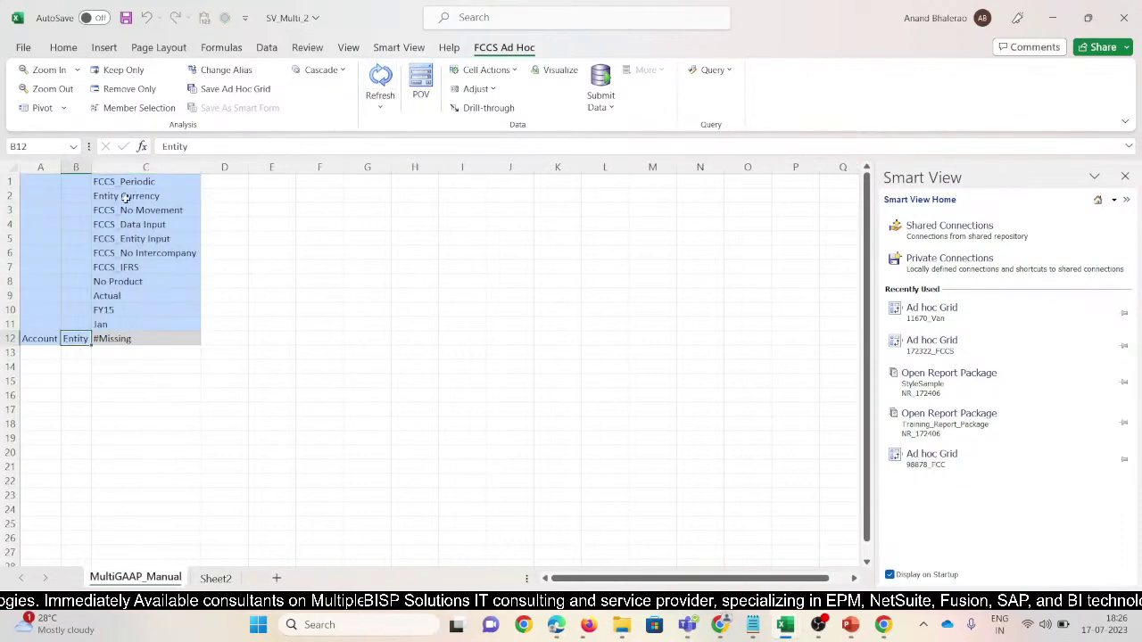
{"action": "left_click_drag", "start_coordinate": [92, 169], "coordinate": [134, 254]}
{"action": "key", "text": "alt+Tab"}
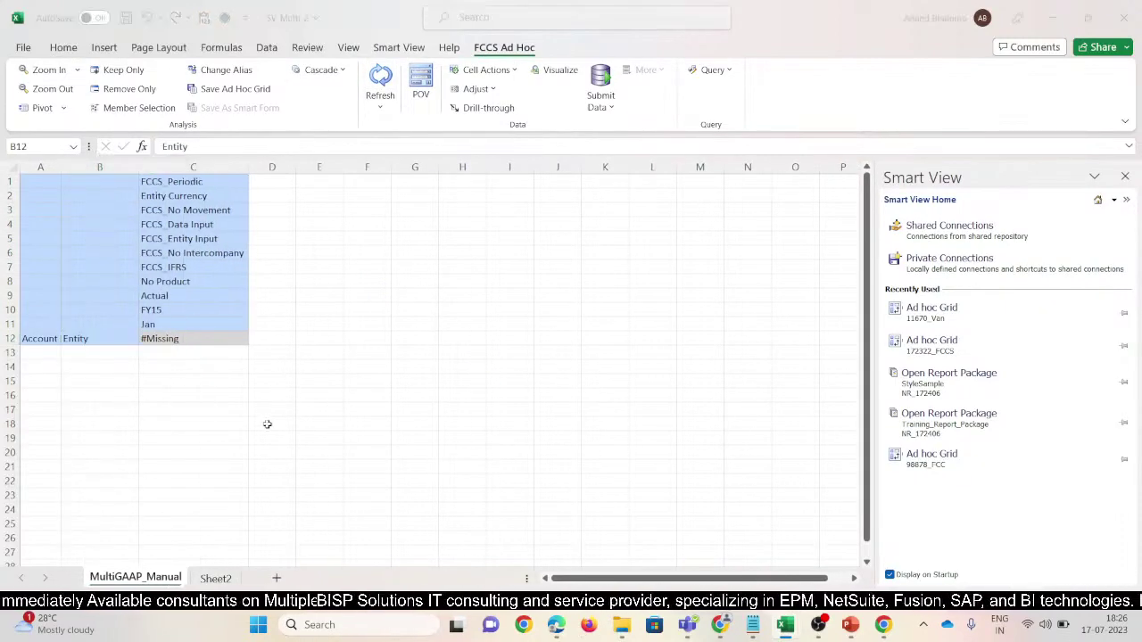
{"action": "key", "text": "alt+Tab"}
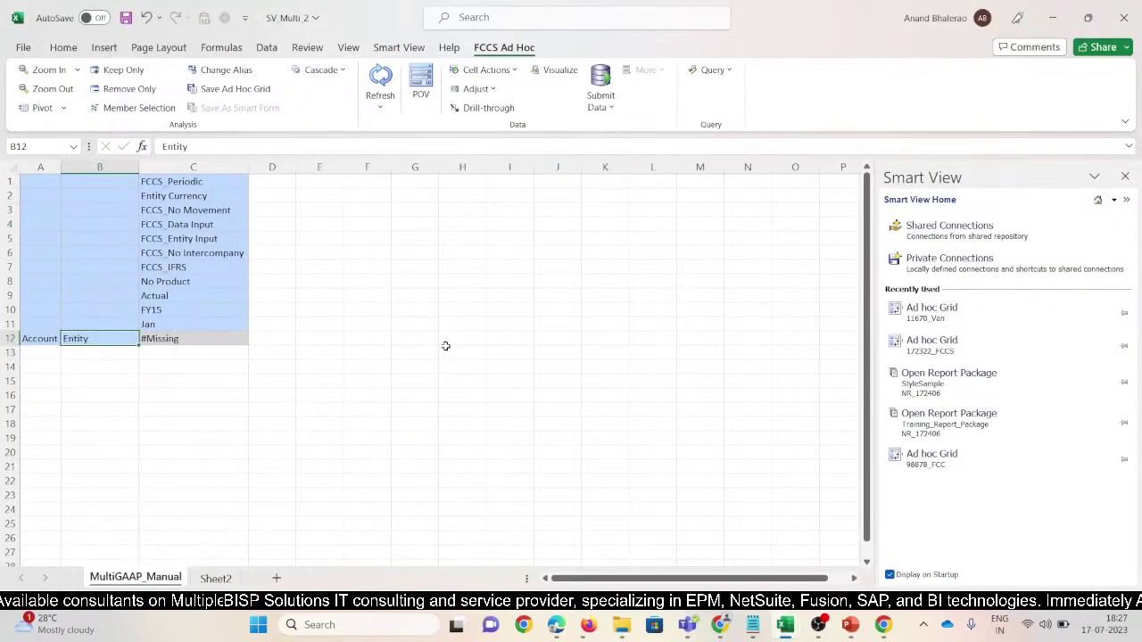
{"action": "type", "text": "E_102"}
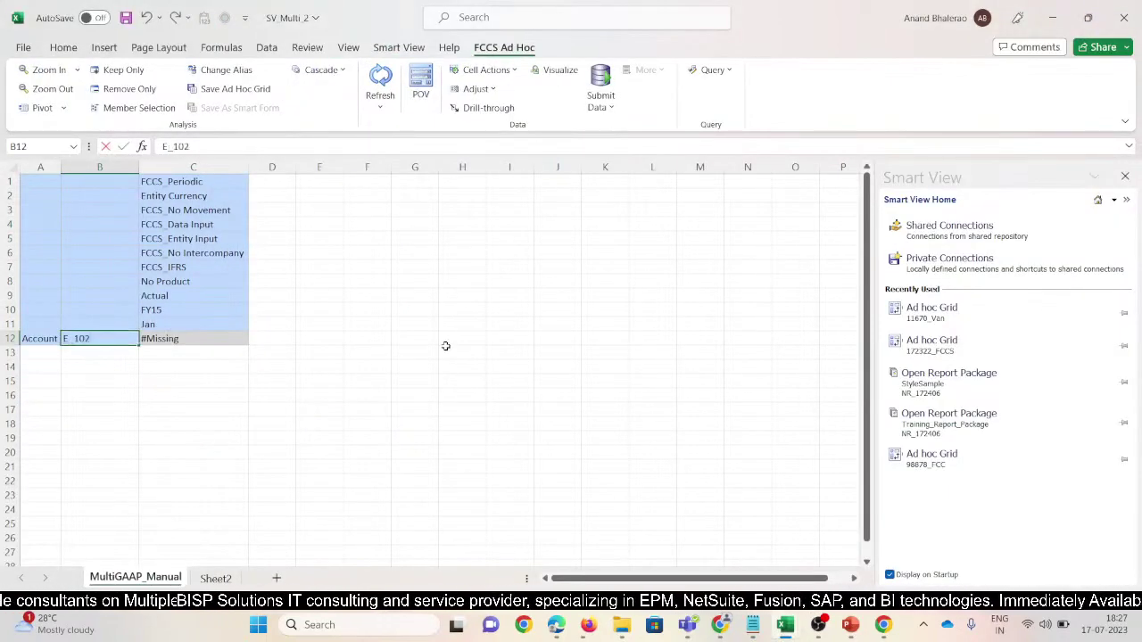
- Copy the account Total Balance Sheet-Traditional Approach from Support_File into A12, refresh the grid and adjust the column width
{"action": "key", "text": "alt+Tab"}
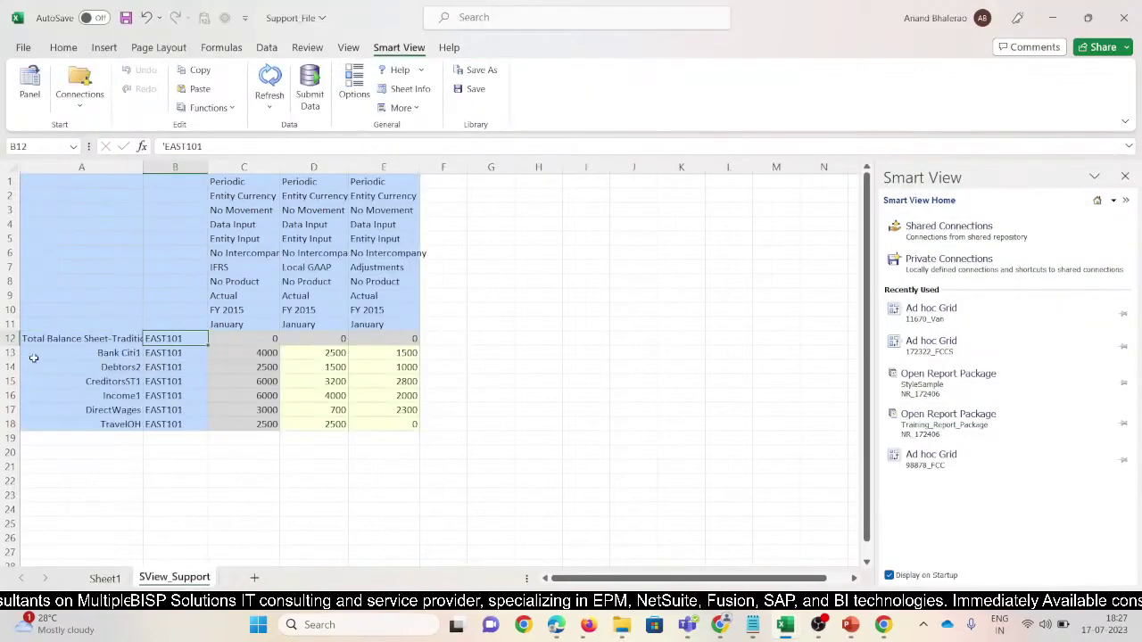
{"action": "left_click", "coordinate": [123, 340]}
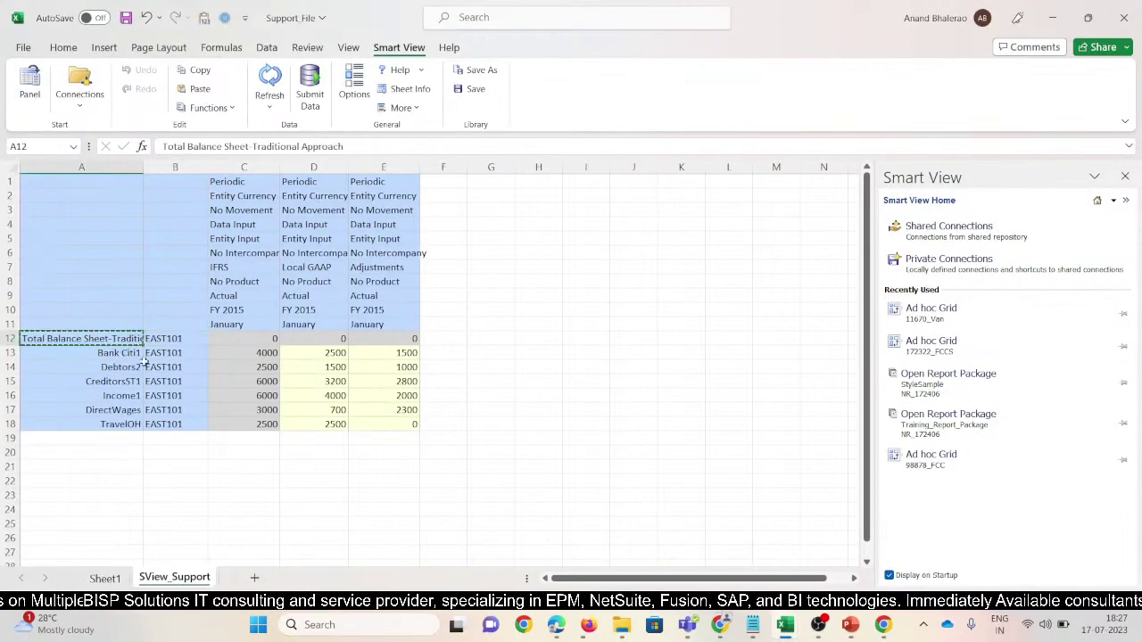
{"action": "key", "text": "alt+Tab"}
{"action": "type", "text": "Total Balance Sheet-Traditional Approach"}
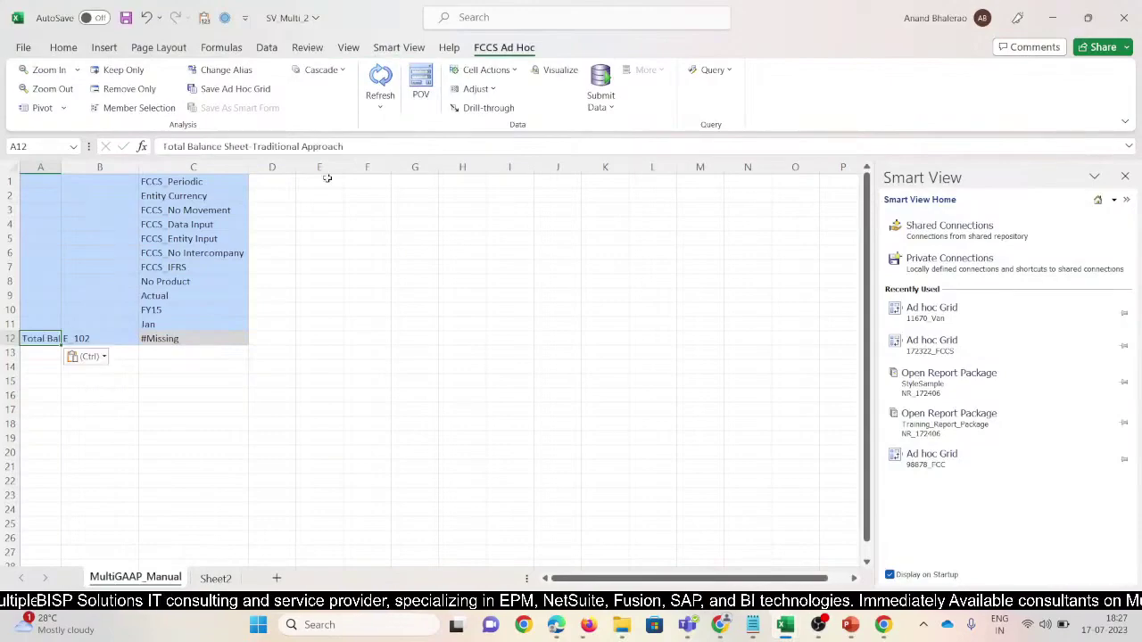
{"action": "left_click", "coordinate": [396, 79]}
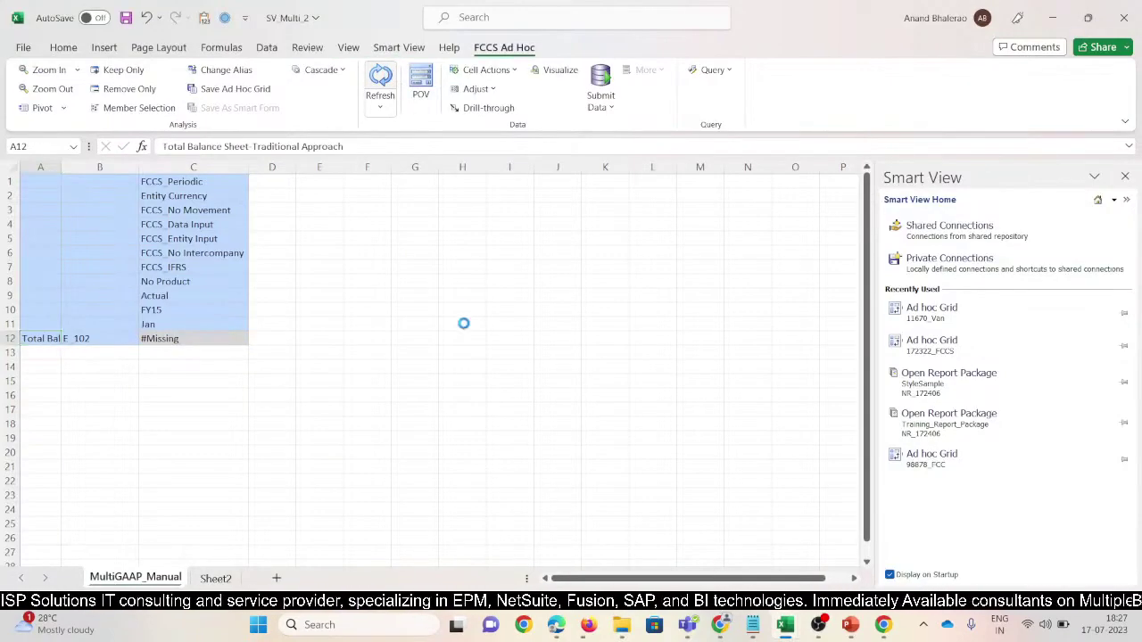
{"action": "left_click_drag", "start_coordinate": [268, 166], "coordinate": [294, 167]}
- Copy the six accounts Bank Citi1 to TravelOH from Support_File and paste them below the total account, starting at A13
{"action": "key", "text": "alt+Tab"}
{"action": "left_click_drag", "start_coordinate": [113, 357], "coordinate": [114, 423]}
{"action": "key", "text": "ctrl+c"}
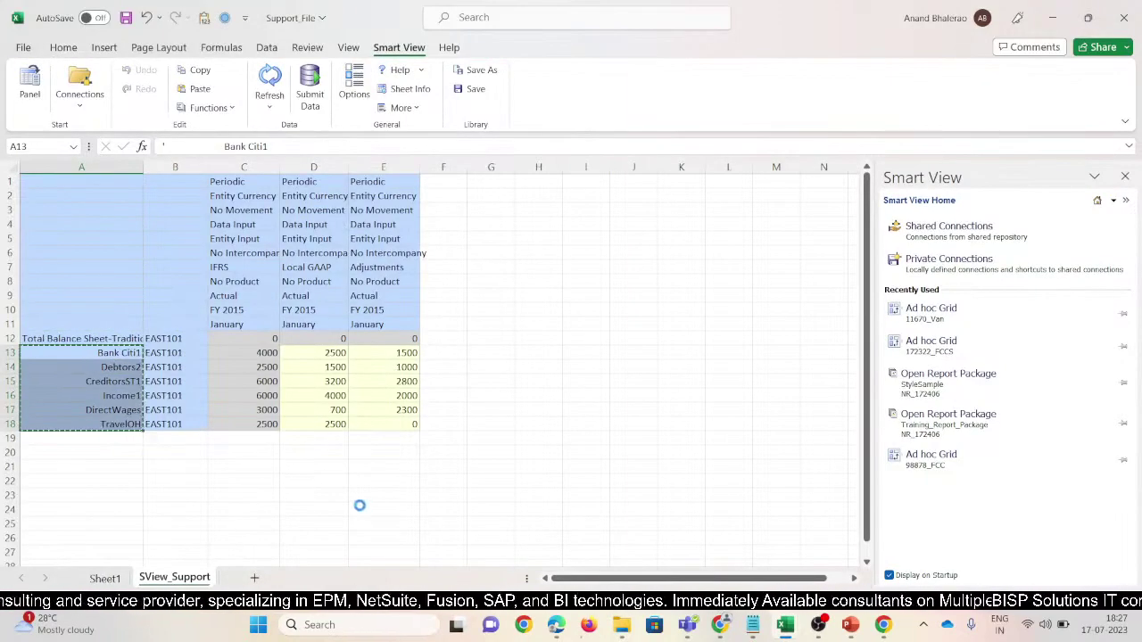
{"action": "key", "text": "alt+Tab"}
{"action": "left_click", "coordinate": [67, 351]}
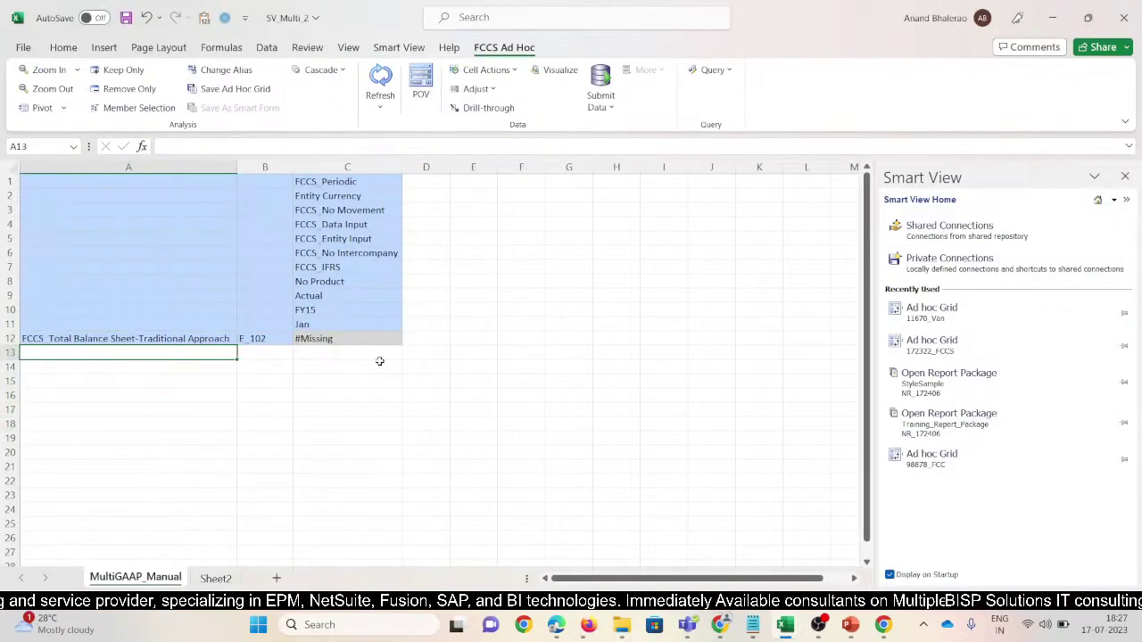
{"action": "key", "text": "ctrl+v"}
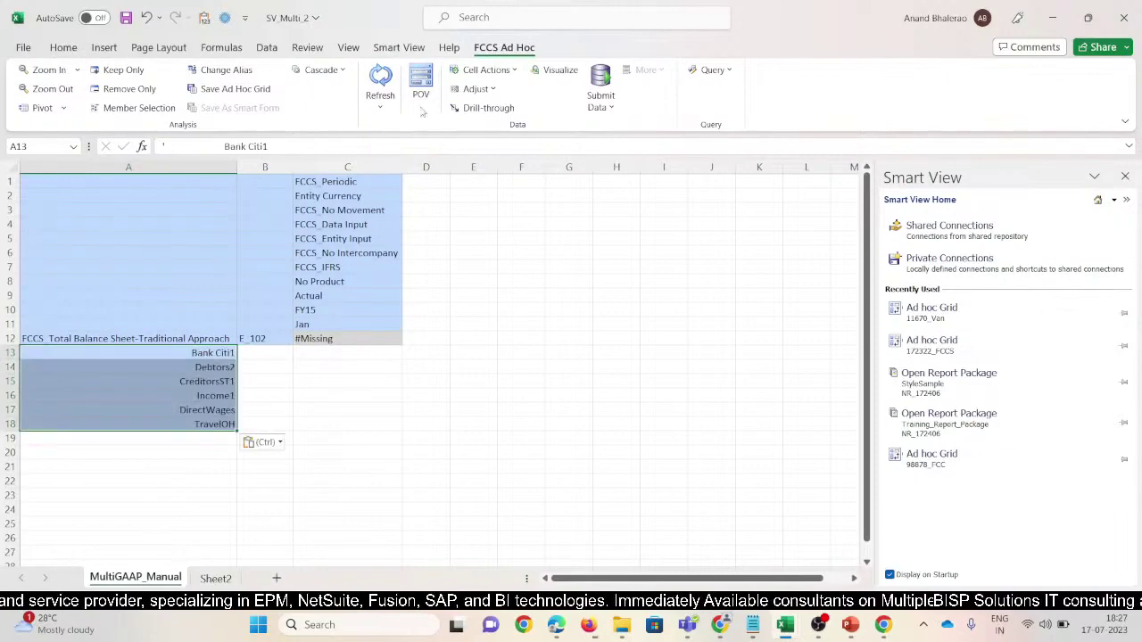
- Copy the entity E_102 from B12 down to B13:B18 beside the six accounts, and refresh the grid
{"action": "left_click", "coordinate": [258, 339]}
{"action": "key", "text": "ctrl+c"}
{"action": "key", "text": "Down"}
{"action": "key", "text": "shift+Down"}
{"action": "key", "text": "shift+Down"}
{"action": "key", "text": "shift+Down"}
{"action": "key", "text": "shift+Down"}
{"action": "key", "text": "shift+Down"}
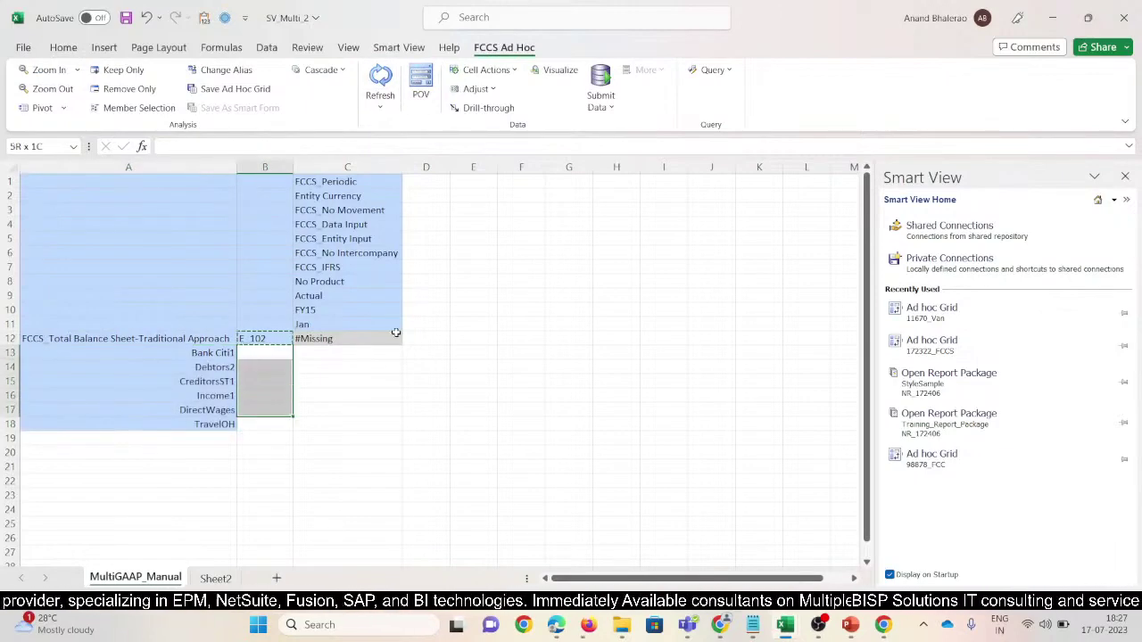
{"action": "key", "text": "ctrl+v"}
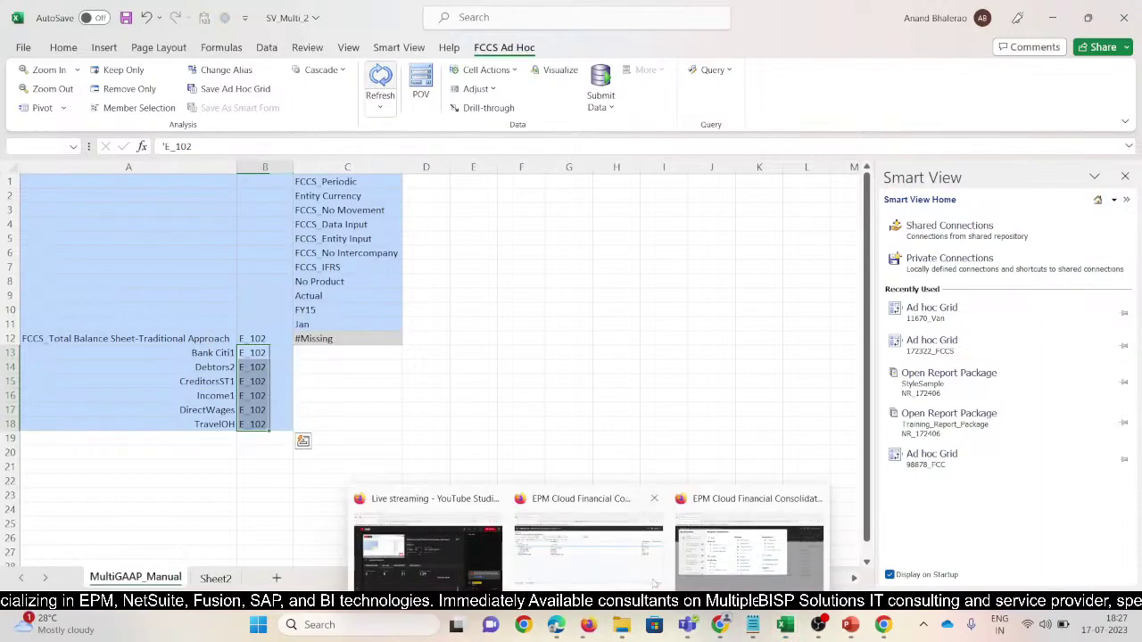
- Check the progress of the VisCnsl_Backup 23-07-13.zip download and the Multi-GAAP dimension in Firefox, and return to the SV_Multi_2 workbook
{"action": "left_click", "coordinate": [592, 629]}
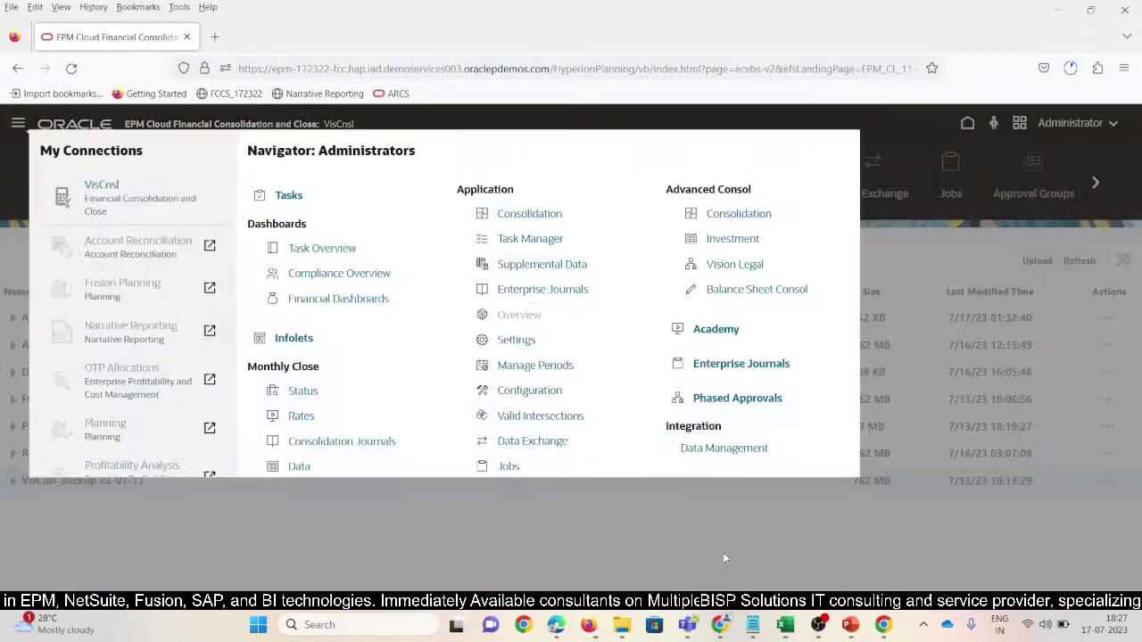
{"action": "left_click", "coordinate": [723, 553]}
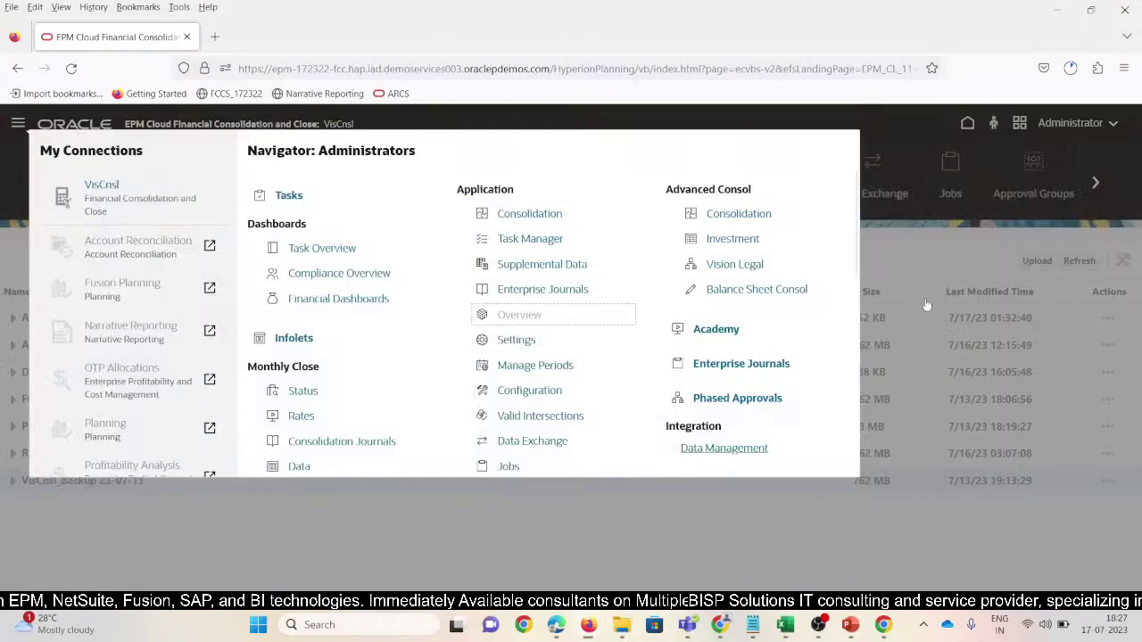
{"action": "left_click", "coordinate": [1074, 72]}
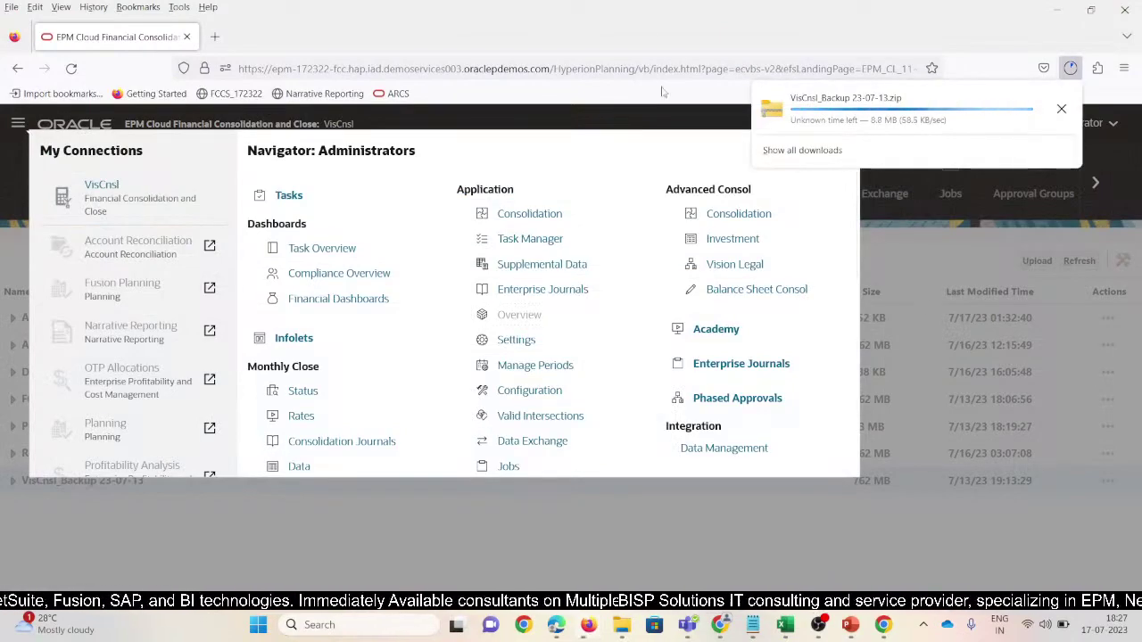
{"action": "left_click", "coordinate": [558, 50]}
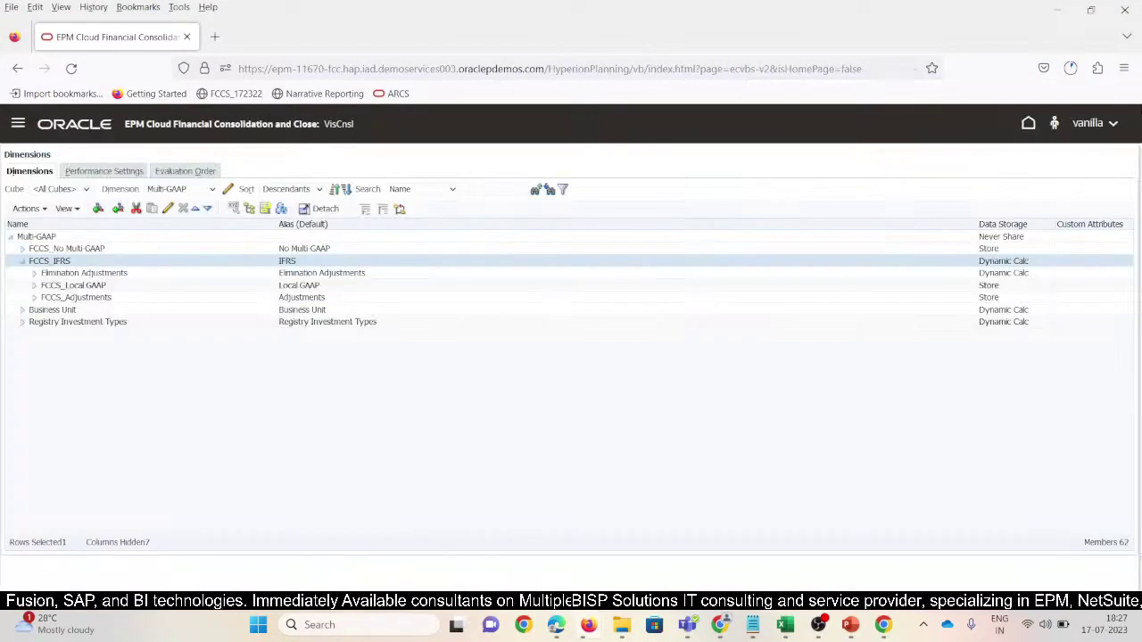
{"action": "mouse_move", "coordinate": [779, 631]}
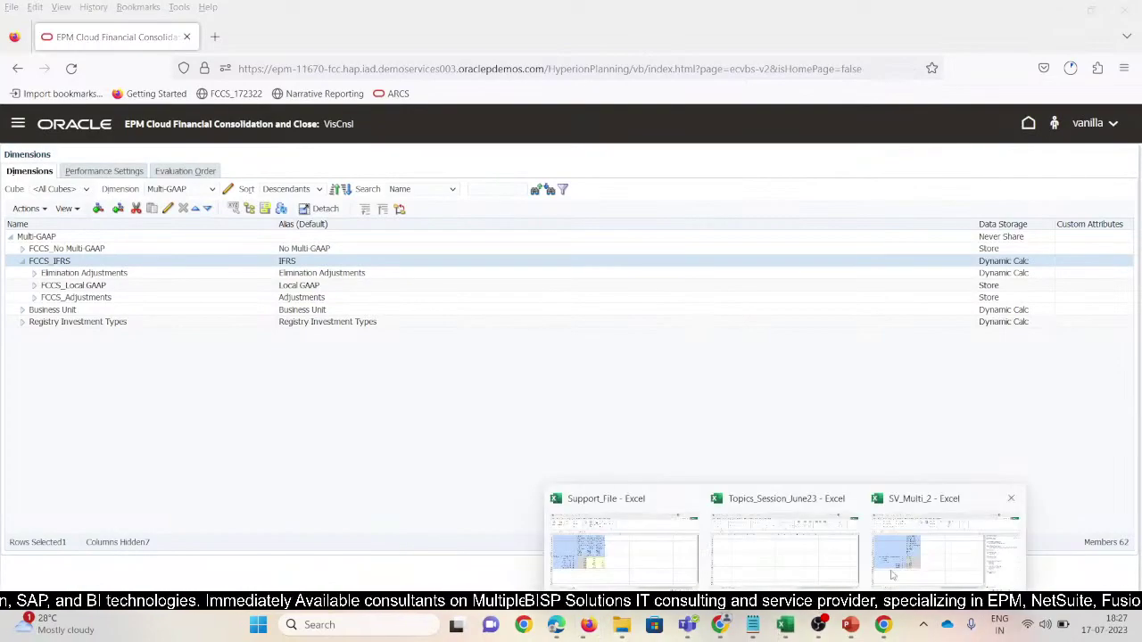
{"action": "left_click", "coordinate": [946, 544]}
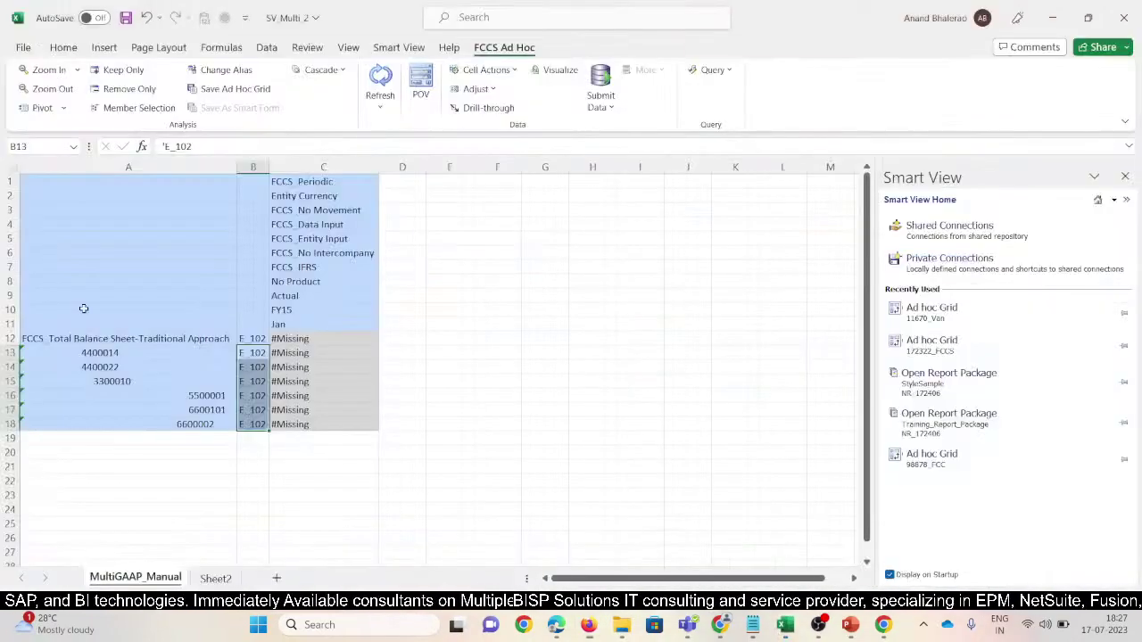
- Narrow the Account column A of the ad hoc grid
{"action": "left_click", "coordinate": [293, 341]}
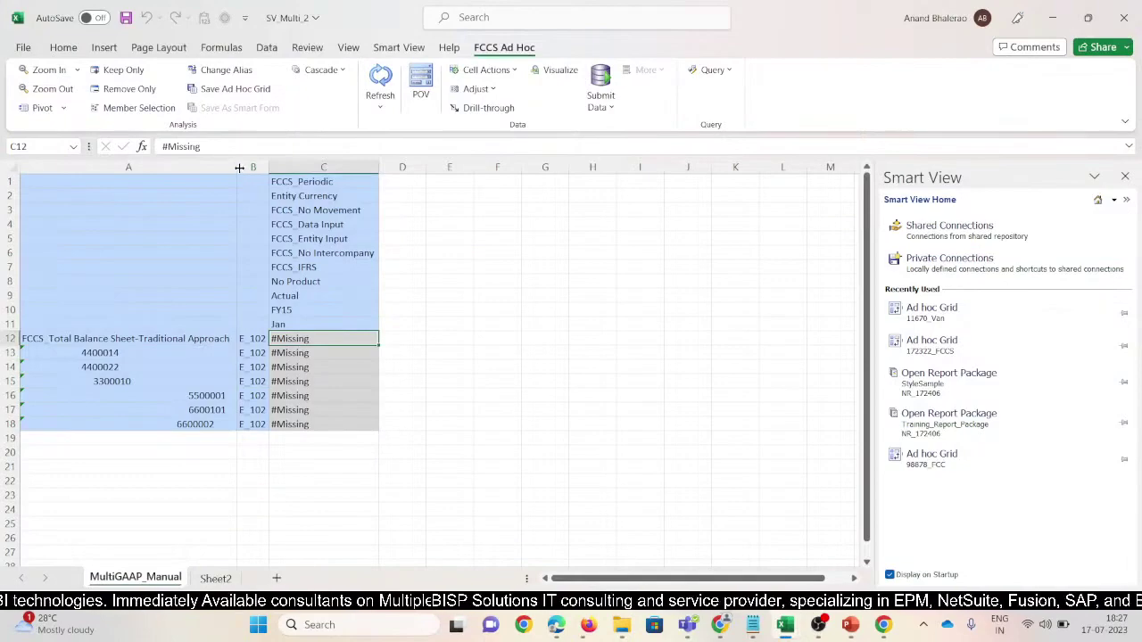
{"action": "left_click_drag", "start_coordinate": [237, 167], "coordinate": [198, 166]}
{"action": "left_click", "coordinate": [252, 266]}
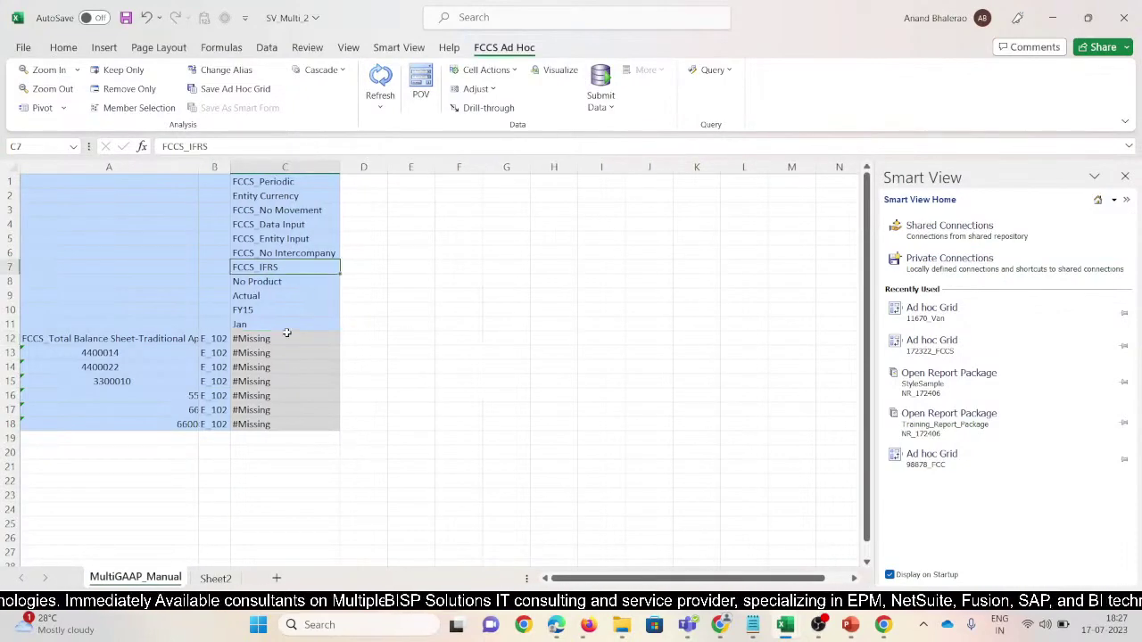
{"action": "key", "text": "Right"}
{"action": "key", "text": "Right"}
{"action": "key", "text": "Right"}
{"action": "key", "text": "Down"}
{"action": "key", "text": "Down"}
{"action": "key", "text": "Down"}
{"action": "key", "text": "Down"}
{"action": "key", "text": "Down"}
{"action": "key", "text": "Down"}
{"action": "key", "text": "Down"}
{"action": "key", "text": "Down"}
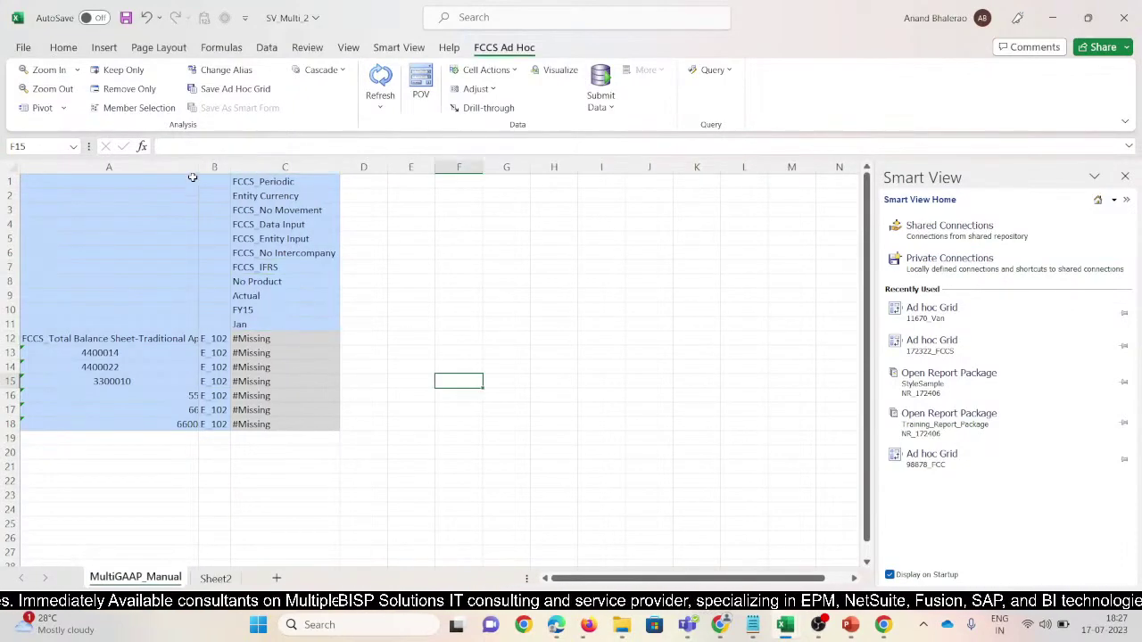
{"action": "left_click_drag", "start_coordinate": [198, 167], "coordinate": [193, 168]}
- Zoom in on FCCS_IFRS in C7 to list its child members, and delete the Elimination Adjustments column D
{"action": "left_click", "coordinate": [258, 267]}
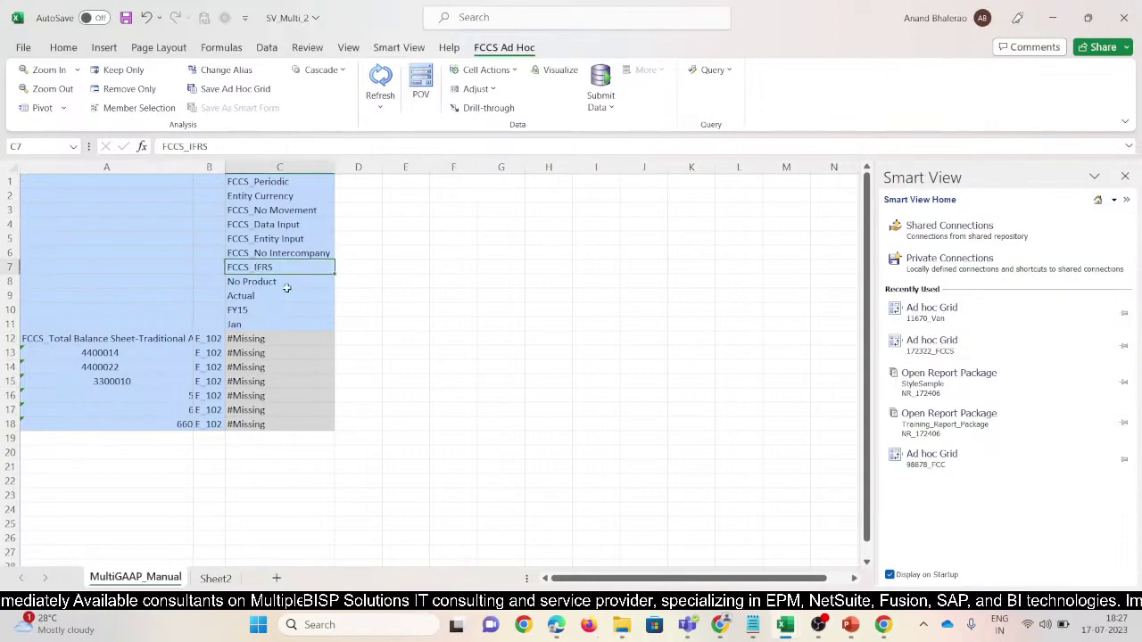
{"action": "left_click", "coordinate": [53, 88]}
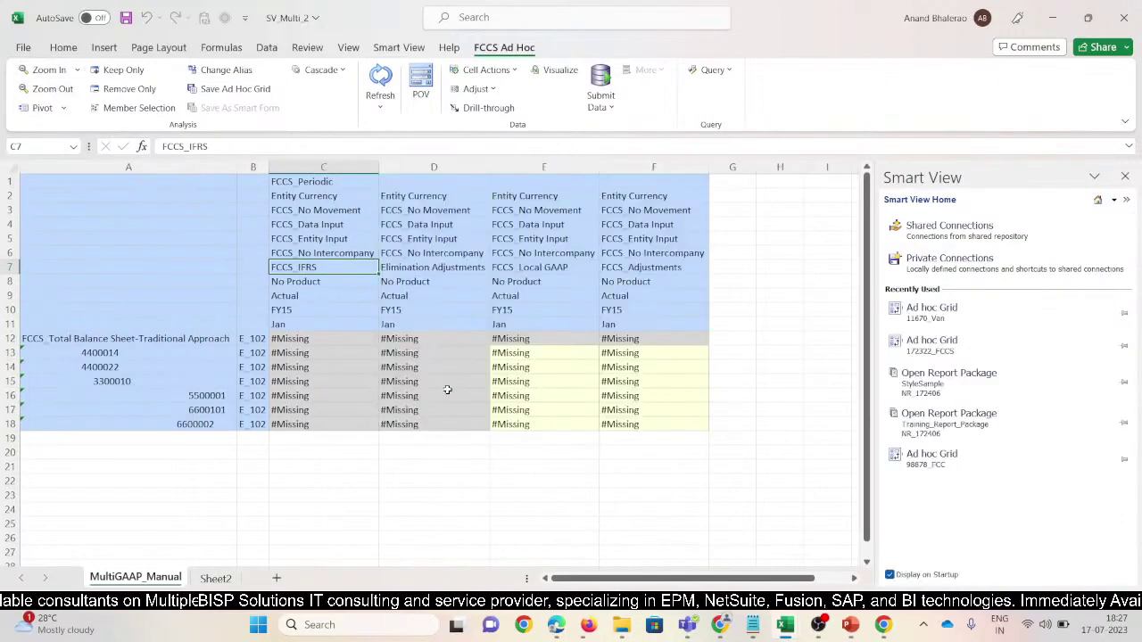
{"action": "left_click", "coordinate": [447, 390]}
{"action": "left_click", "coordinate": [443, 167]}
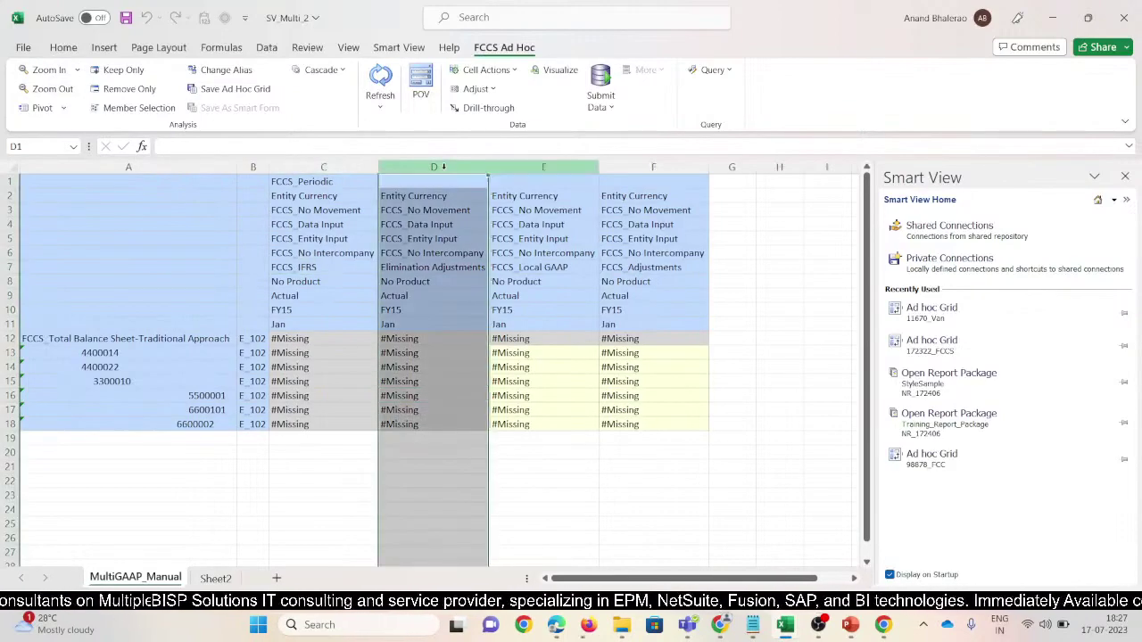
{"action": "key", "text": "ctrl+minus"}
{"action": "left_click", "coordinate": [418, 271]}
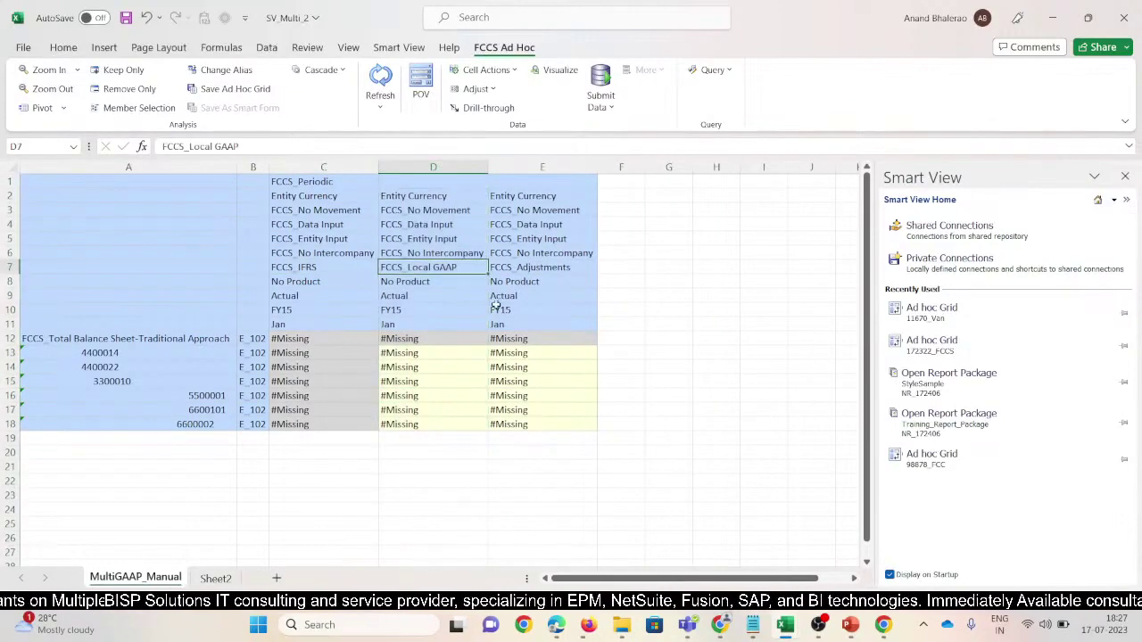
{"action": "left_click", "coordinate": [536, 268]}
- Copy FCCS_Periodic from C1 into D1:E1 above the Local GAAP and Adjustments columns, and refresh the ad hoc grid
{"action": "left_click", "coordinate": [306, 182]}
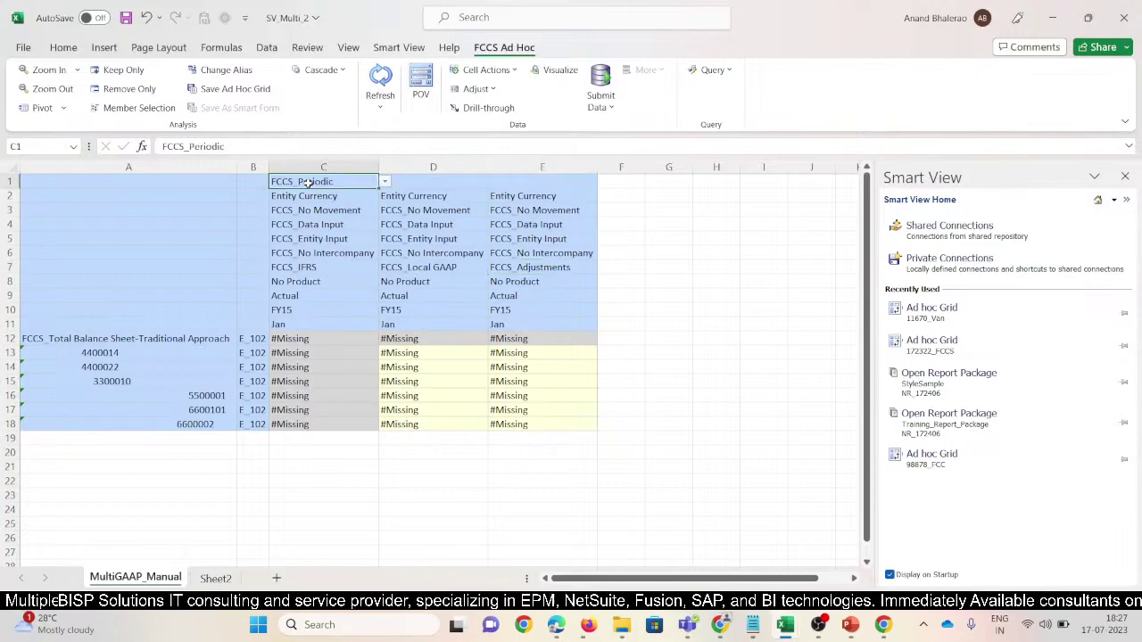
{"action": "key", "text": "ctrl+c"}
{"action": "key", "text": "Right"}
{"action": "key", "text": "shift+Right"}
{"action": "key", "text": "ctrl+v"}
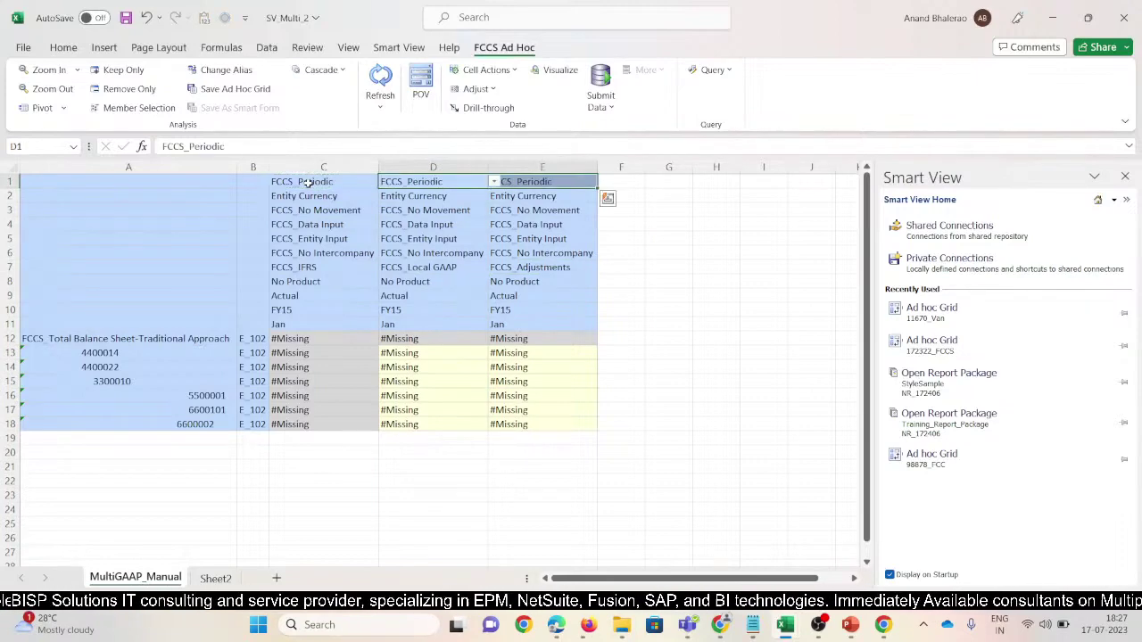
{"action": "key", "text": "Down"}
{"action": "left_click", "coordinate": [381, 82]}
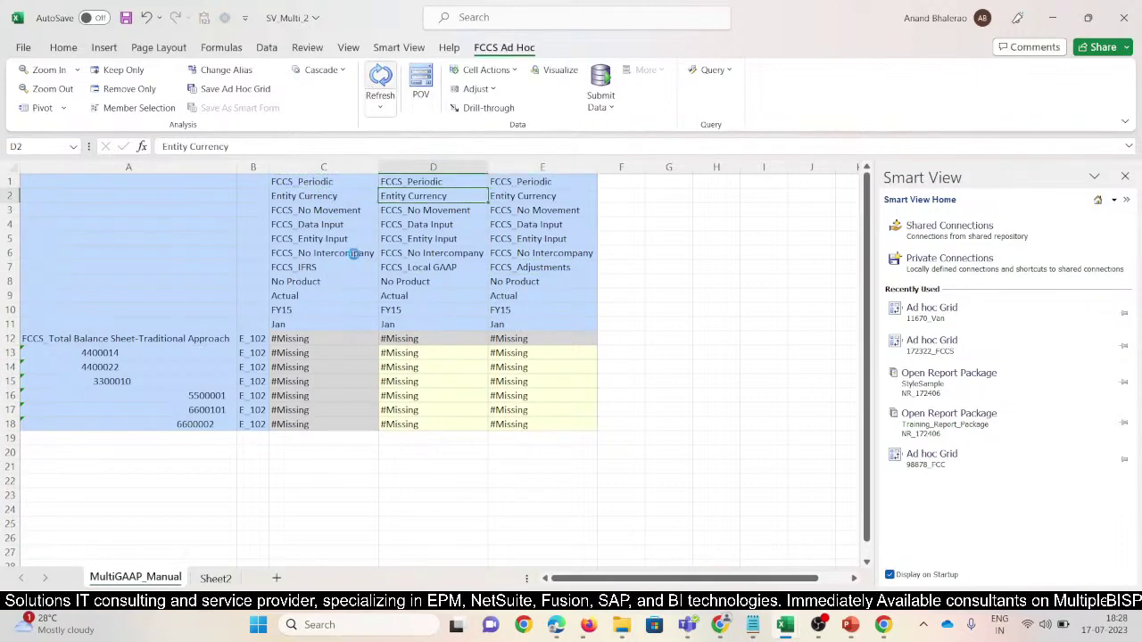
- Narrow the Account column A slightly and look over the Local GAAP input cells D13:D18 next to the IFRS column
{"action": "left_click", "coordinate": [308, 268]}
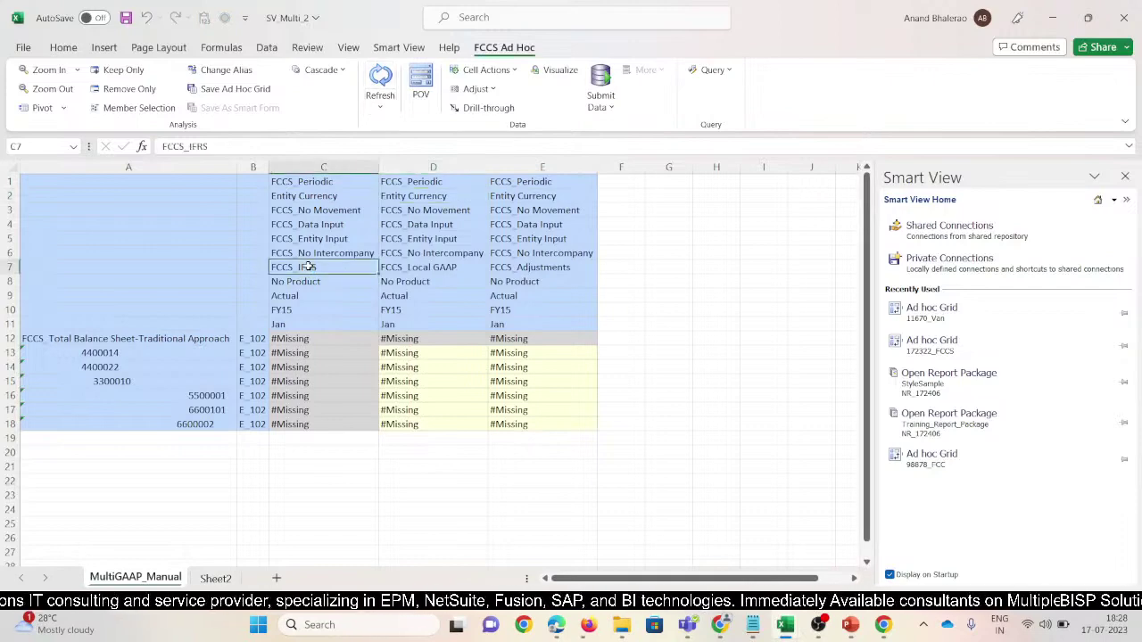
{"action": "left_click_drag", "start_coordinate": [234, 168], "coordinate": [222, 169]}
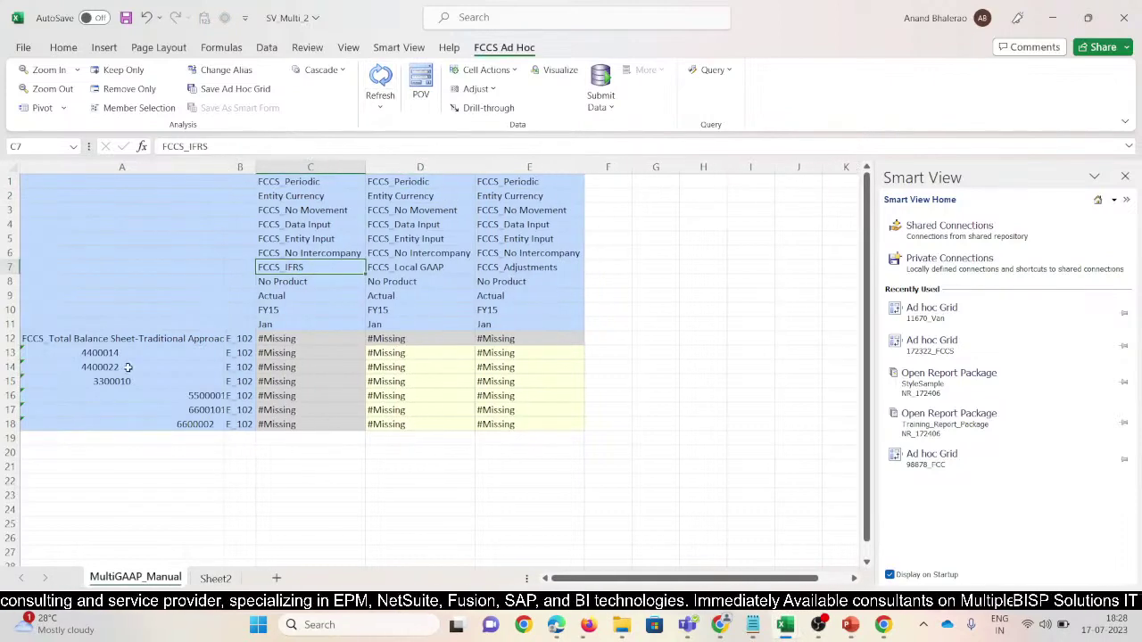
{"action": "left_click", "coordinate": [400, 355]}
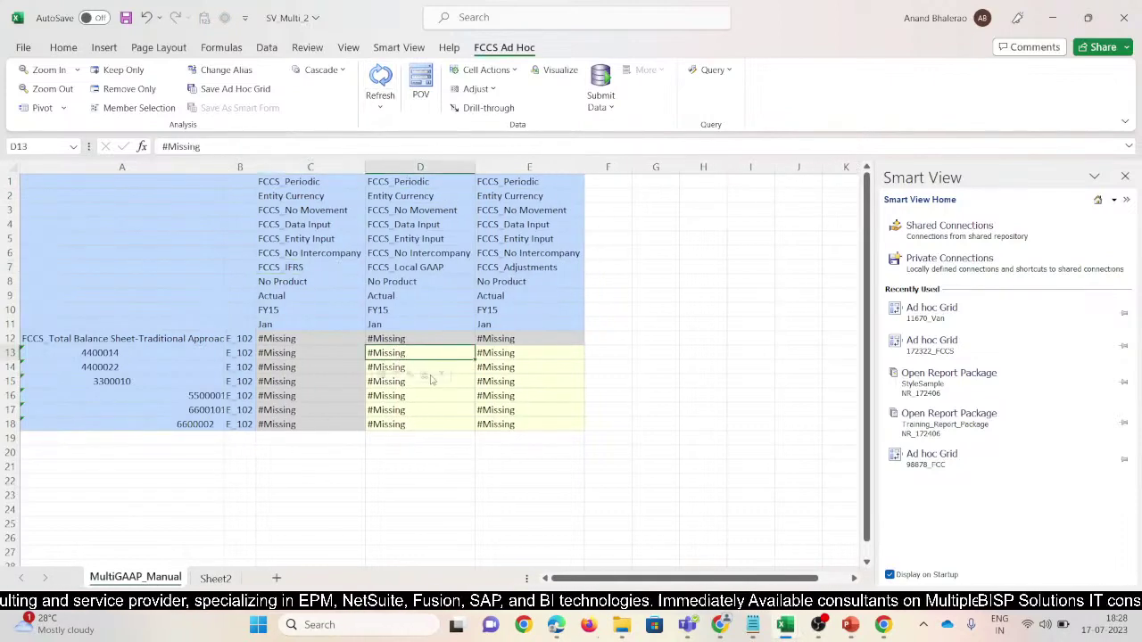
{"action": "left_click", "coordinate": [590, 436]}
{"action": "left_click_drag", "start_coordinate": [413, 354], "coordinate": [416, 423]}
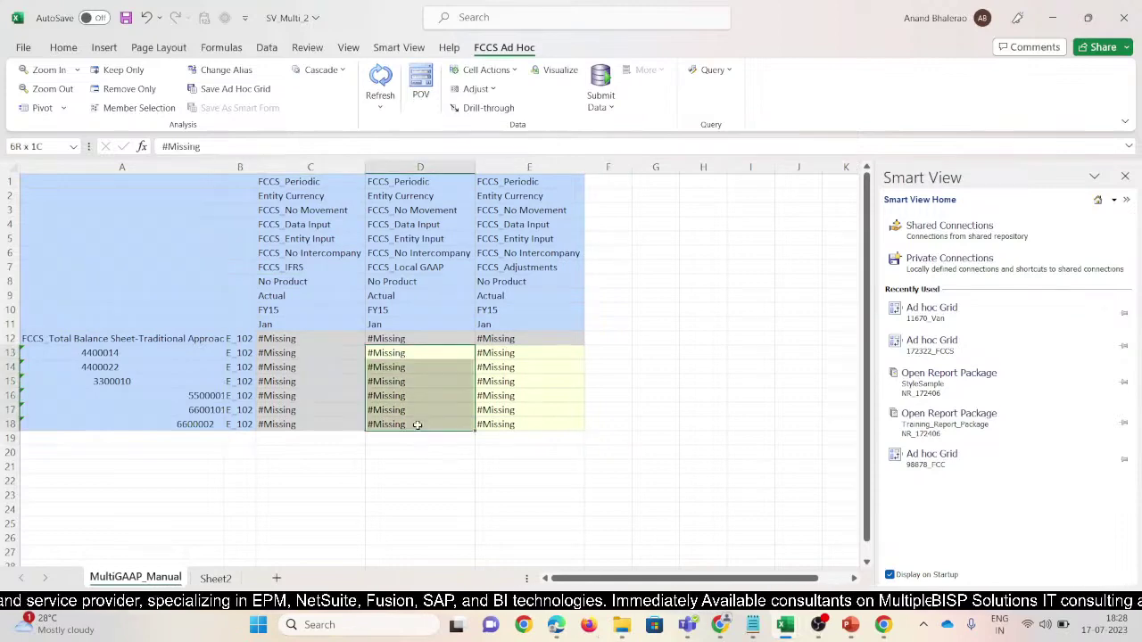
{"action": "left_click", "coordinate": [302, 355]}
- Copy the Local GAAP and Adjustments figures D13:E18 from Support_File's SView_Support sheet into the MultiGAAP_Manual grid from D13, and submit the data
{"action": "mouse_move", "coordinate": [784, 624]}
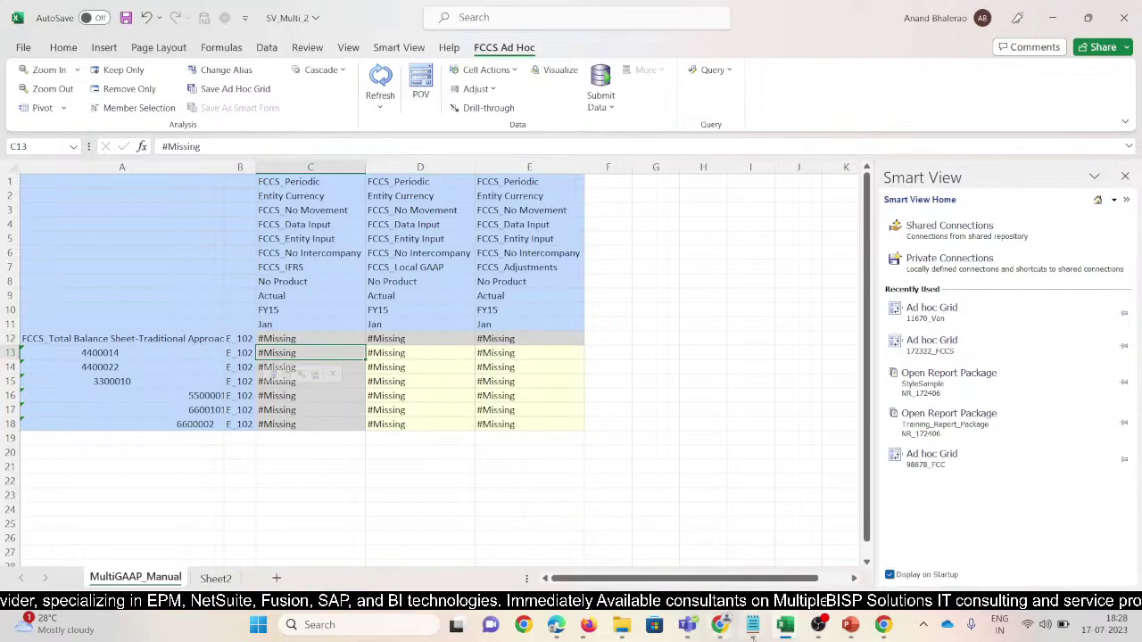
{"action": "left_click", "coordinate": [587, 555]}
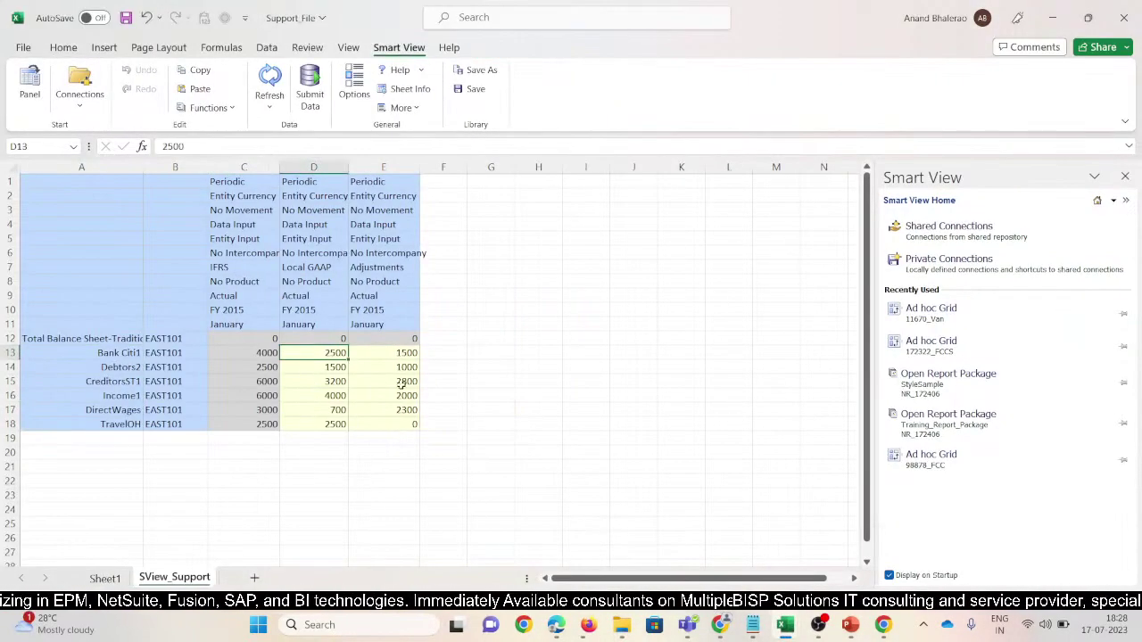
{"action": "left_click", "coordinate": [443, 467]}
{"action": "left_click_drag", "start_coordinate": [336, 354], "coordinate": [364, 421]}
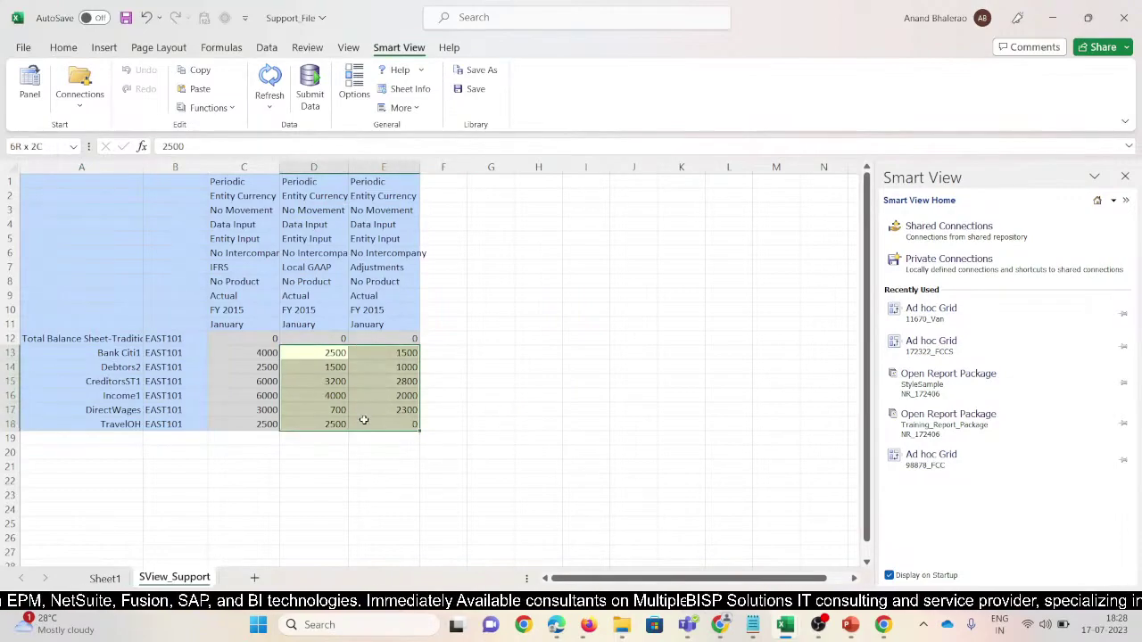
{"action": "key", "text": "ctrl+c"}
{"action": "key", "text": "alt+Tab"}
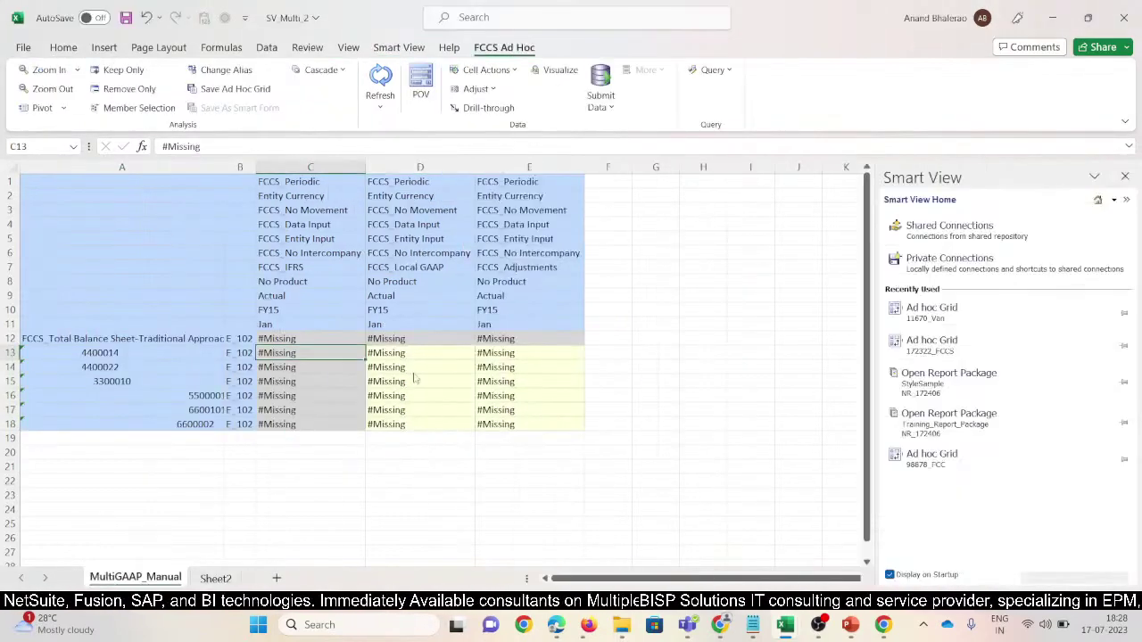
{"action": "left_click", "coordinate": [407, 352]}
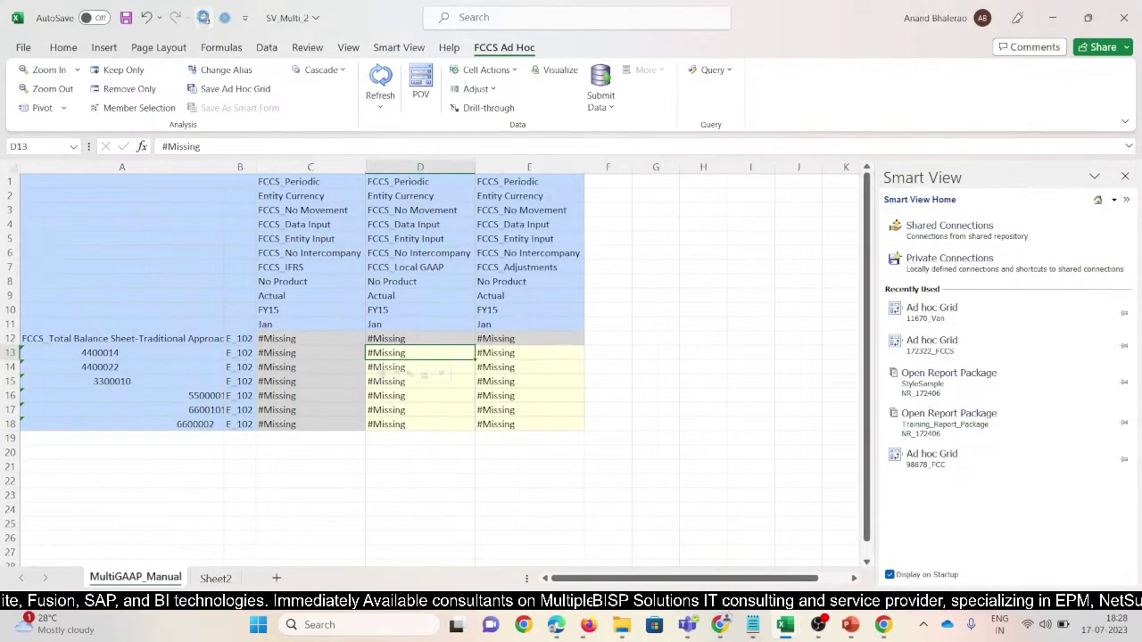
{"action": "key", "text": "ctrl+v"}
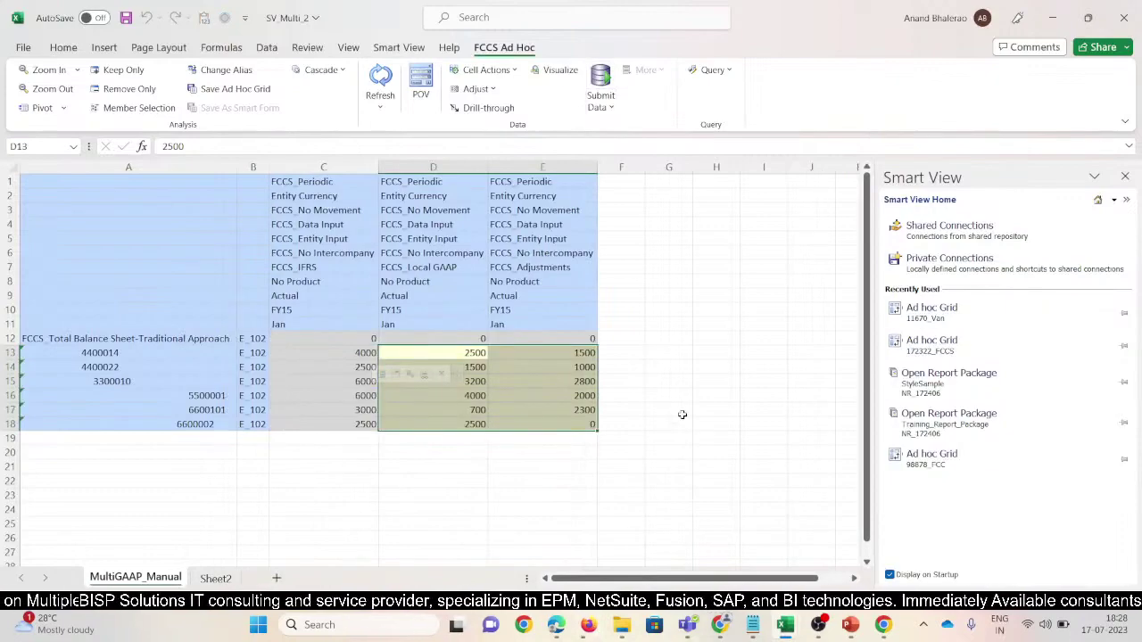
- Narrow the Account column A of the MultiGAAP_Manual grid so that it slightly truncates the total balance sheet label
{"action": "left_click", "coordinate": [675, 467]}
{"action": "left_click_drag", "start_coordinate": [236, 173], "coordinate": [221, 173]}
{"action": "left_click", "coordinate": [449, 352]}
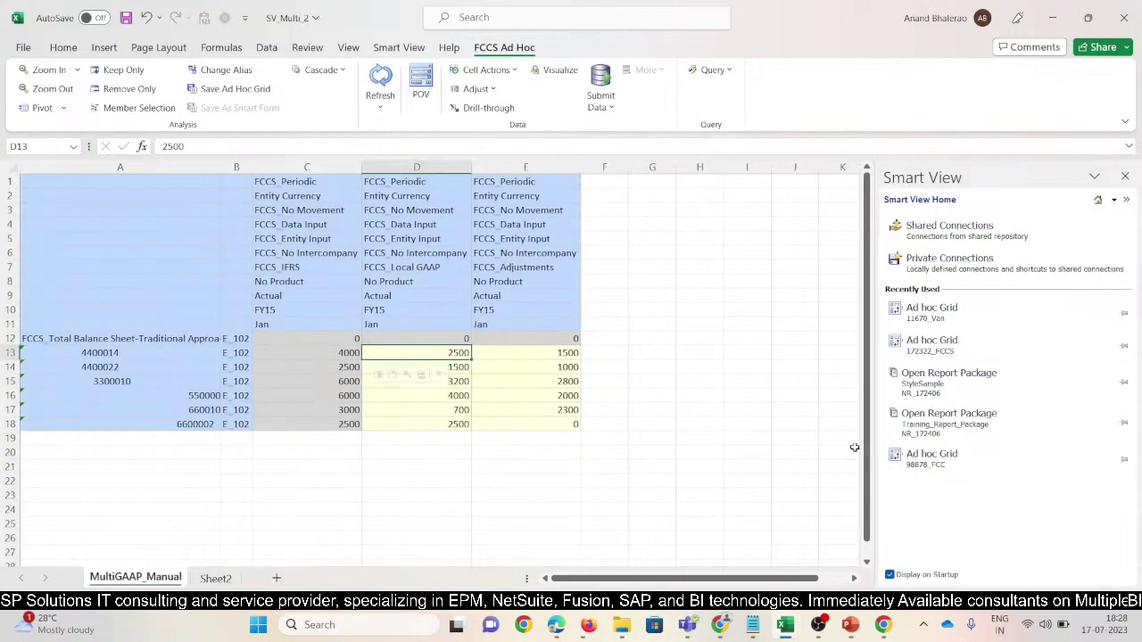
{"action": "key", "text": "Up"}
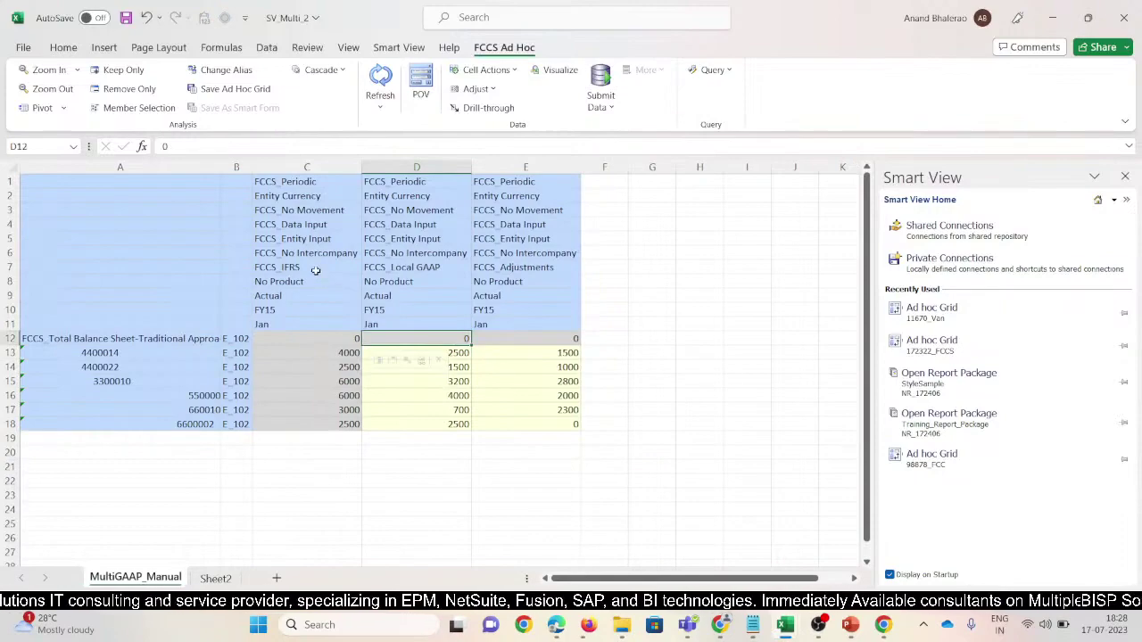
- Fill the headers FCCS_IFRS in C7, FCCS_Local GAAP in D7 and FCCS_Adjustments in E7 with three different shades of gold
{"action": "left_click", "coordinate": [316, 269]}
{"action": "left_click", "coordinate": [63, 47]}
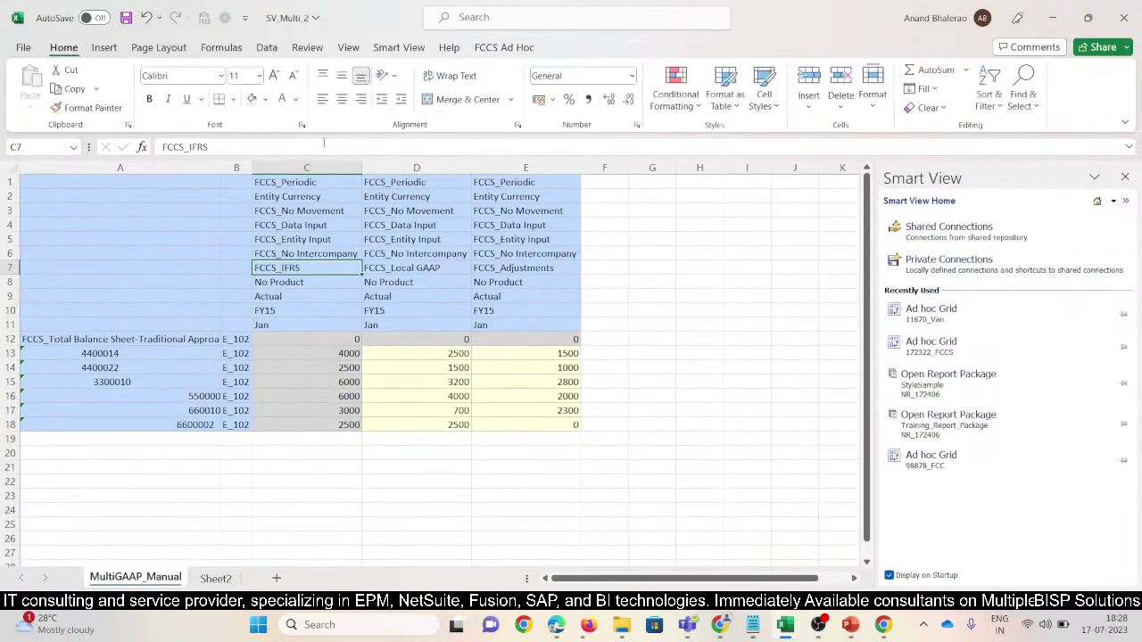
{"action": "left_click", "coordinate": [265, 100]}
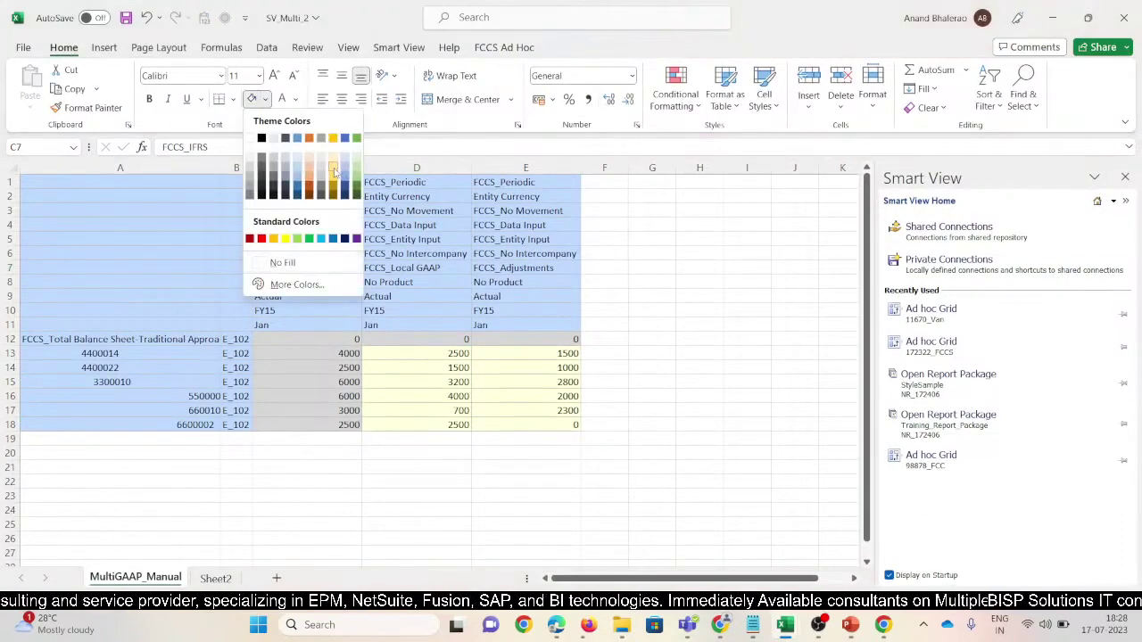
{"action": "left_click", "coordinate": [335, 171]}
{"action": "key", "text": "Tab"}
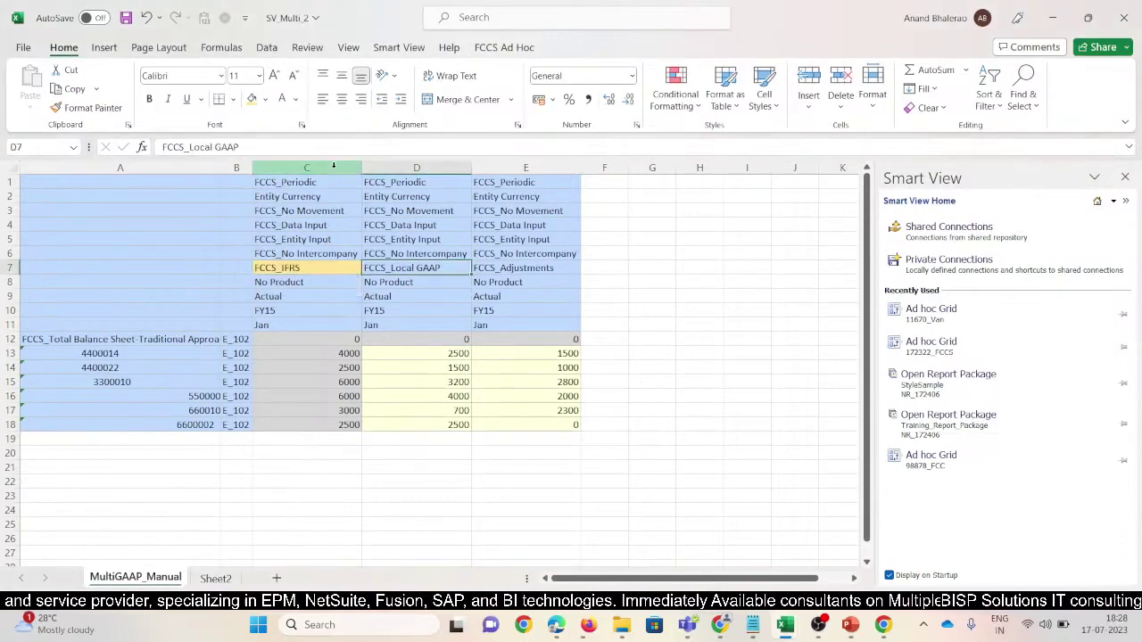
{"action": "left_click", "coordinate": [265, 100]}
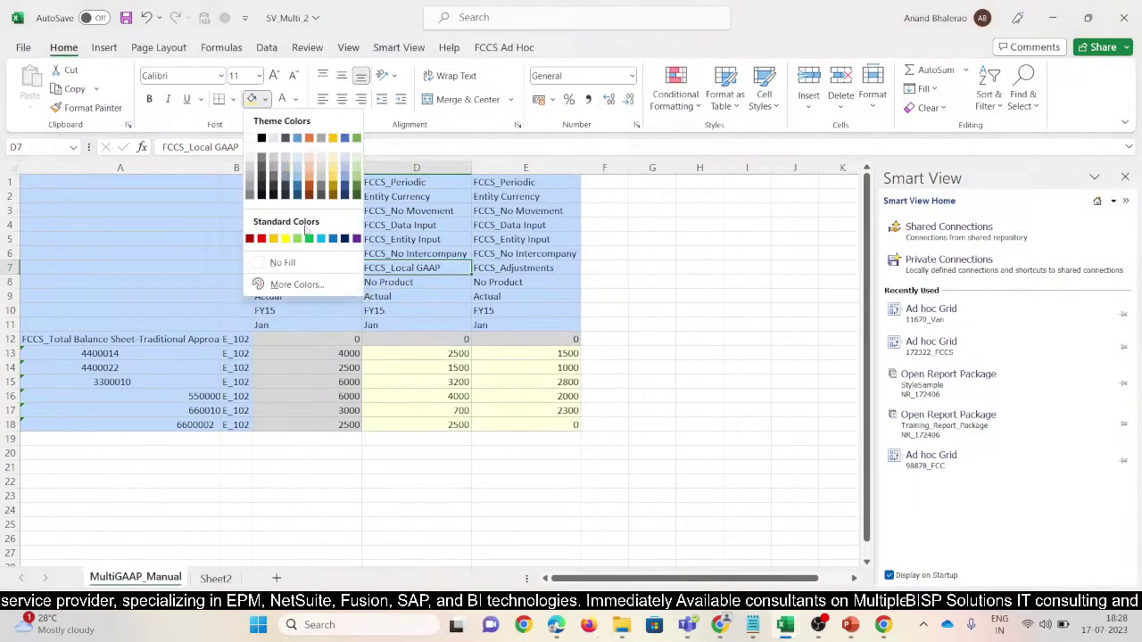
{"action": "left_click", "coordinate": [332, 166]}
{"action": "key", "text": "Tab"}
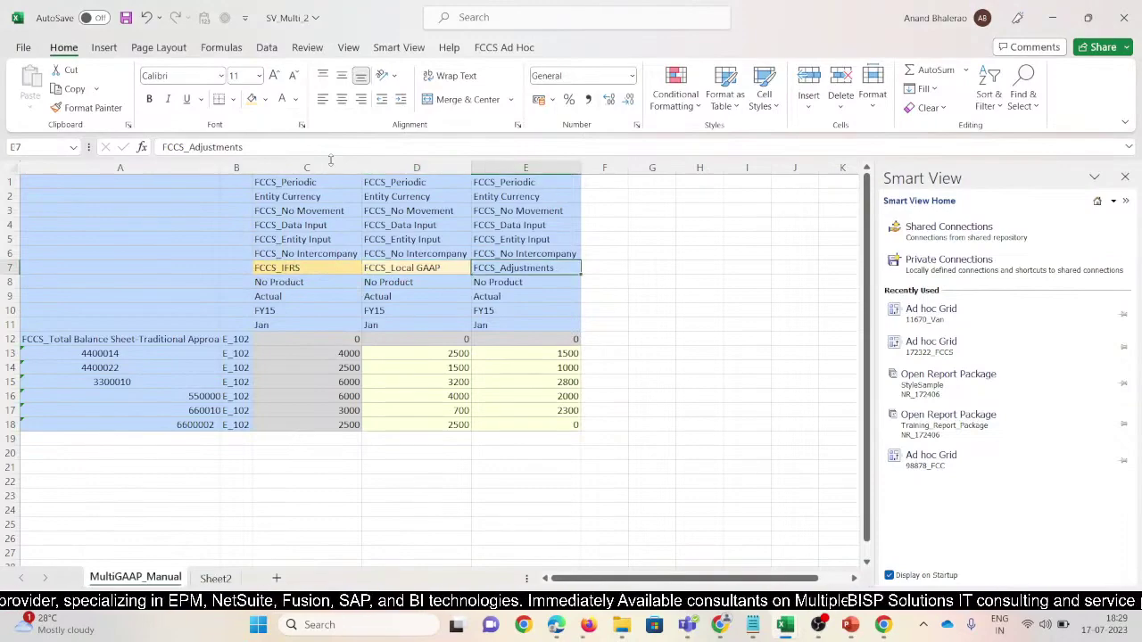
{"action": "left_click", "coordinate": [263, 100]}
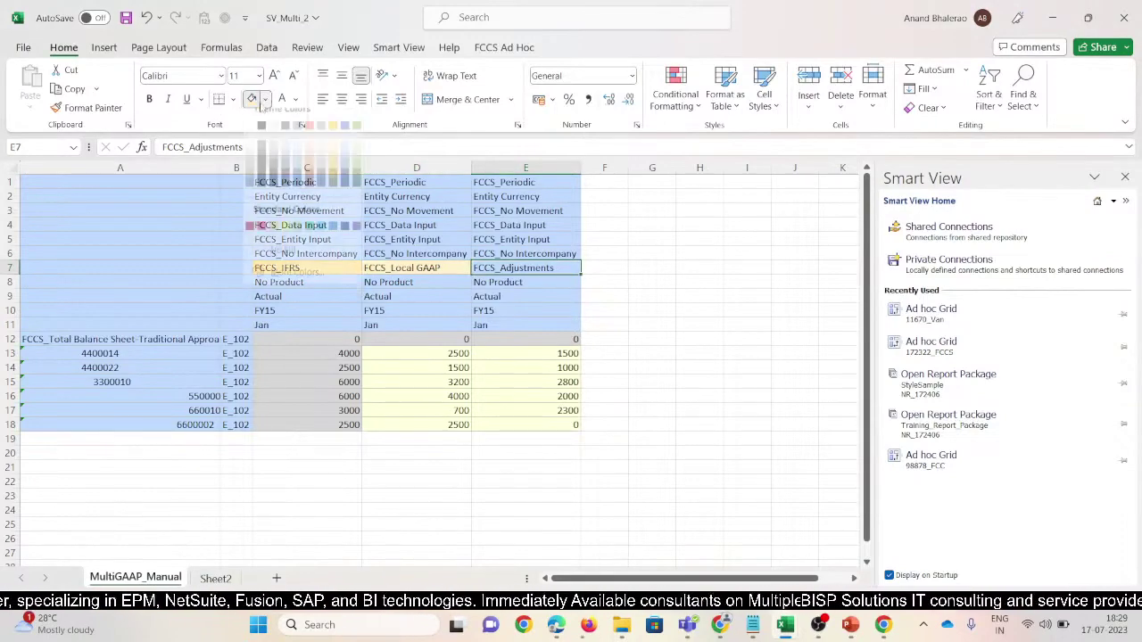
{"action": "left_click", "coordinate": [332, 175]}
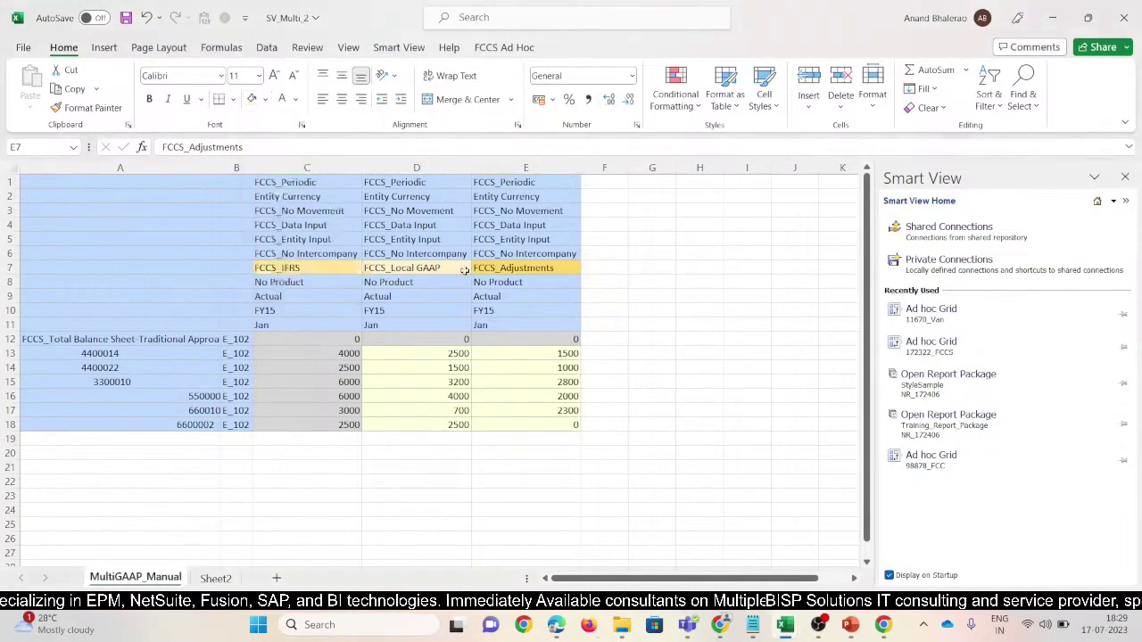
- Review the manual and automatic adjustment slides in the Multi GAAP_V2 PowerPoint presentation, up to the comparison on slide 6, and return to the SV_Multi_2 workbook
{"action": "left_click", "coordinate": [439, 357]}
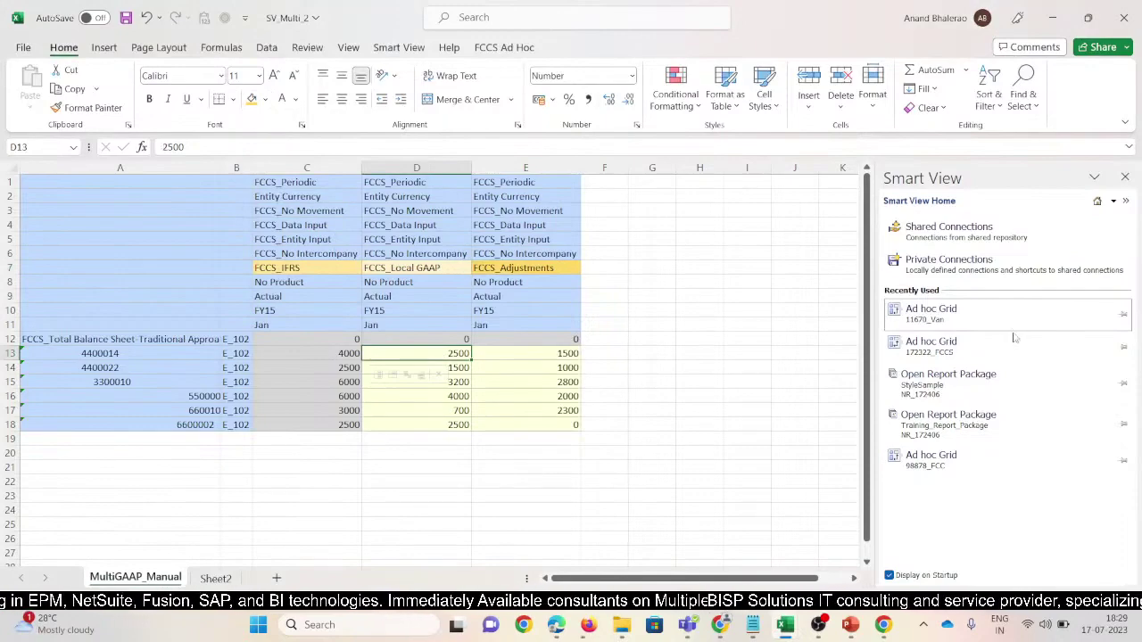
{"action": "left_click", "coordinate": [858, 627]}
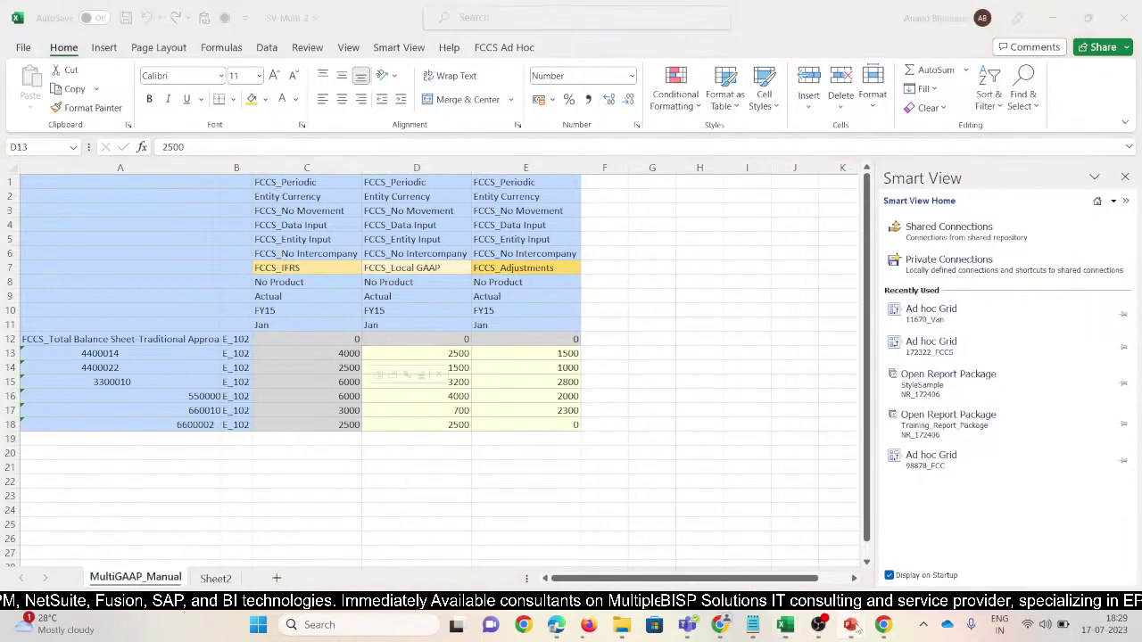
{"action": "left_click", "coordinate": [937, 552]}
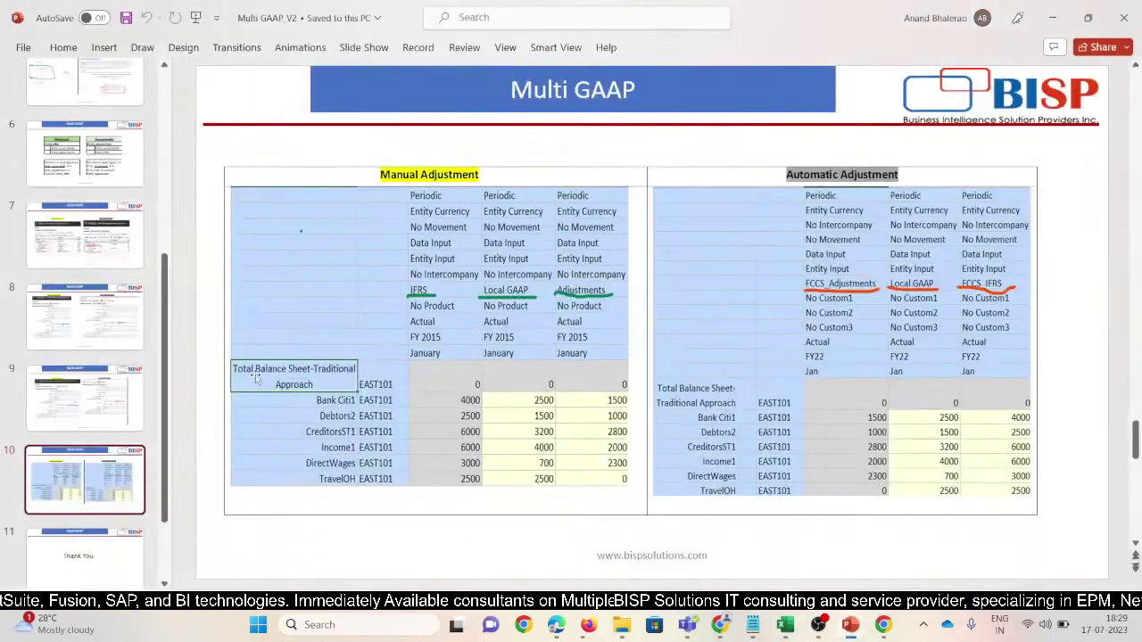
{"action": "left_click", "coordinate": [85, 397]}
{"action": "left_click", "coordinate": [101, 306]}
{"action": "key", "text": "Down"}
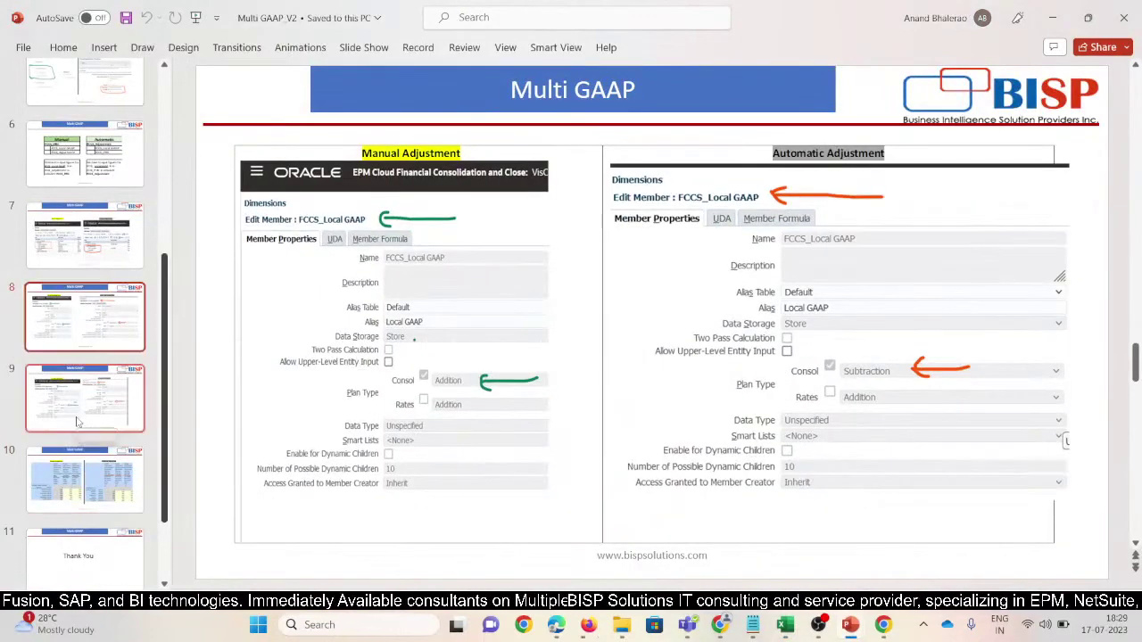
{"action": "key", "text": "Up"}
{"action": "key", "text": "Up"}
{"action": "key", "text": "Up"}
{"action": "scroll", "coordinate": [145, 295], "scroll_direction": "up", "scroll_amount": 1}
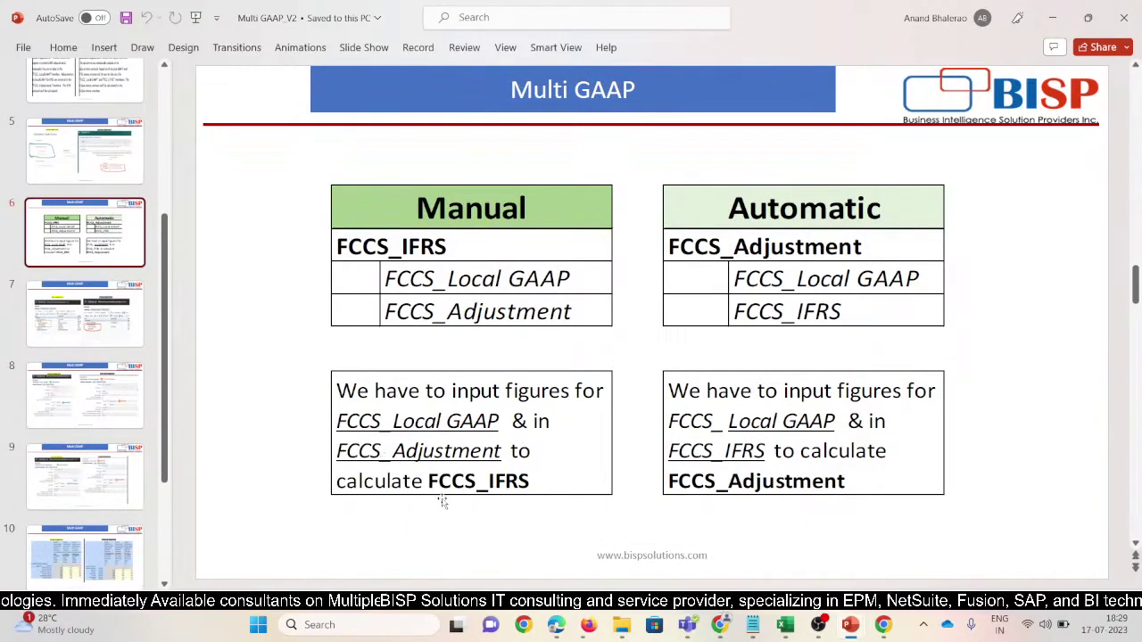
{"action": "key", "text": "alt+Tab"}
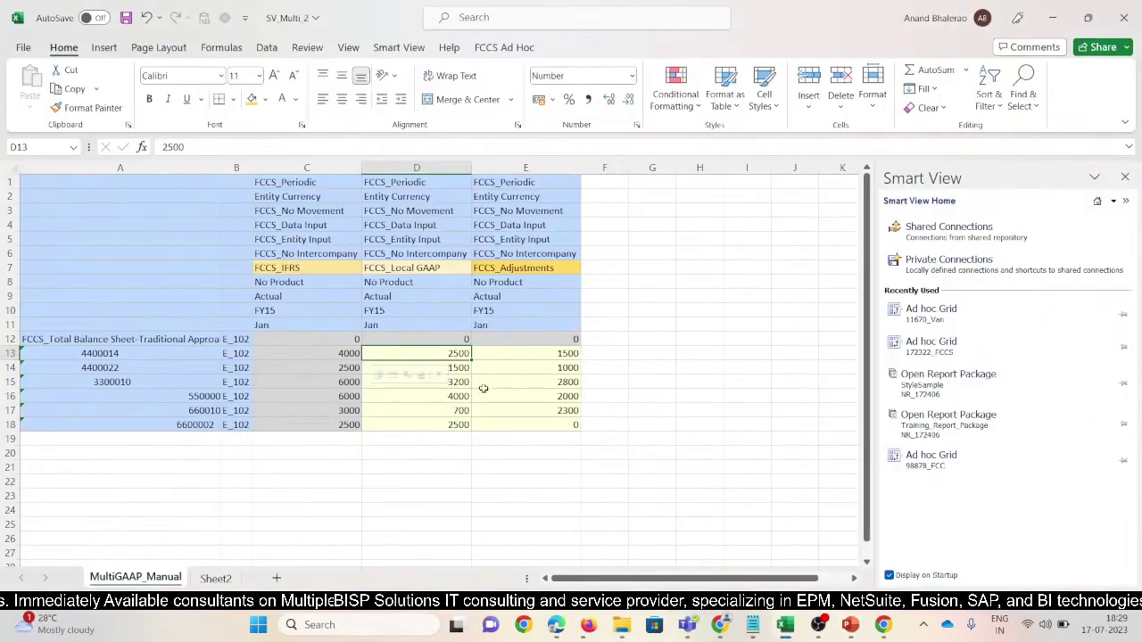
- Examine the Local GAAP figures in D13:D18 account by account, alongside the Adjustments figures in column E
{"action": "left_click", "coordinate": [535, 394]}
{"action": "left_click", "coordinate": [452, 354]}
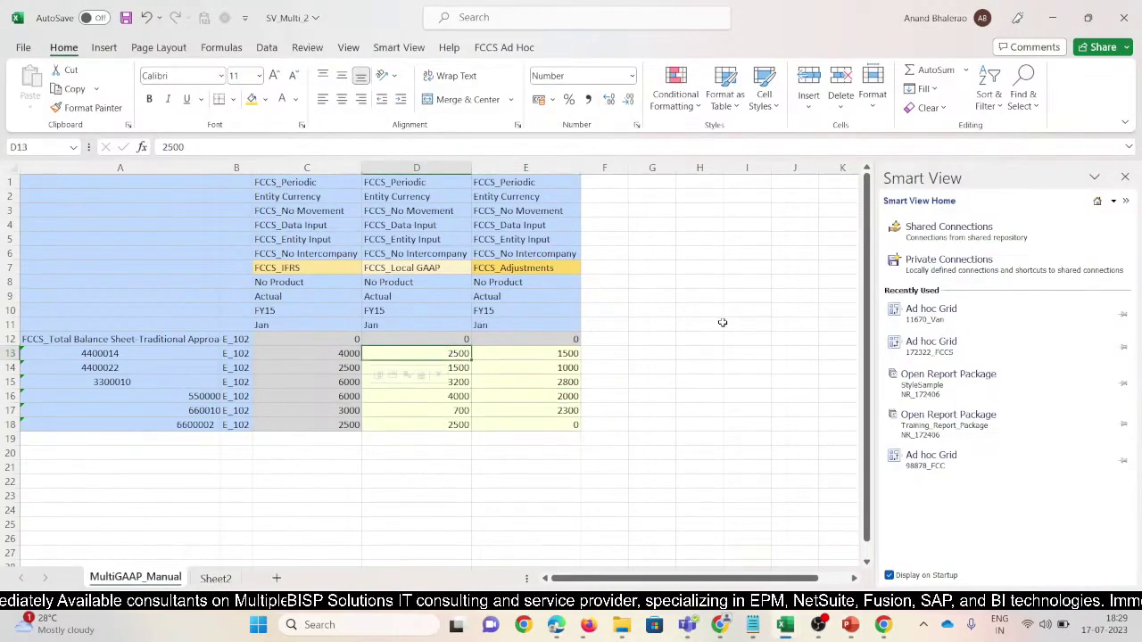
{"action": "key", "text": "Right"}
{"action": "key", "text": "Left"}
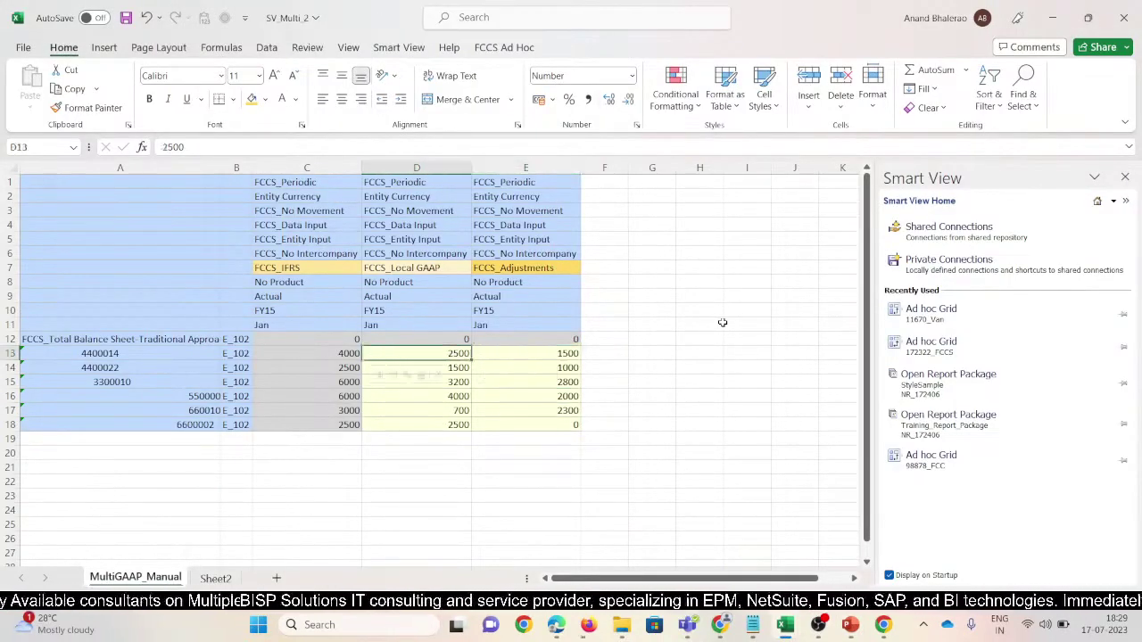
{"action": "key", "text": "shift+Down"}
{"action": "key", "text": "shift+Down"}
{"action": "key", "text": "shift+Down"}
{"action": "key", "text": "shift+Down"}
{"action": "key", "text": "shift+Down"}
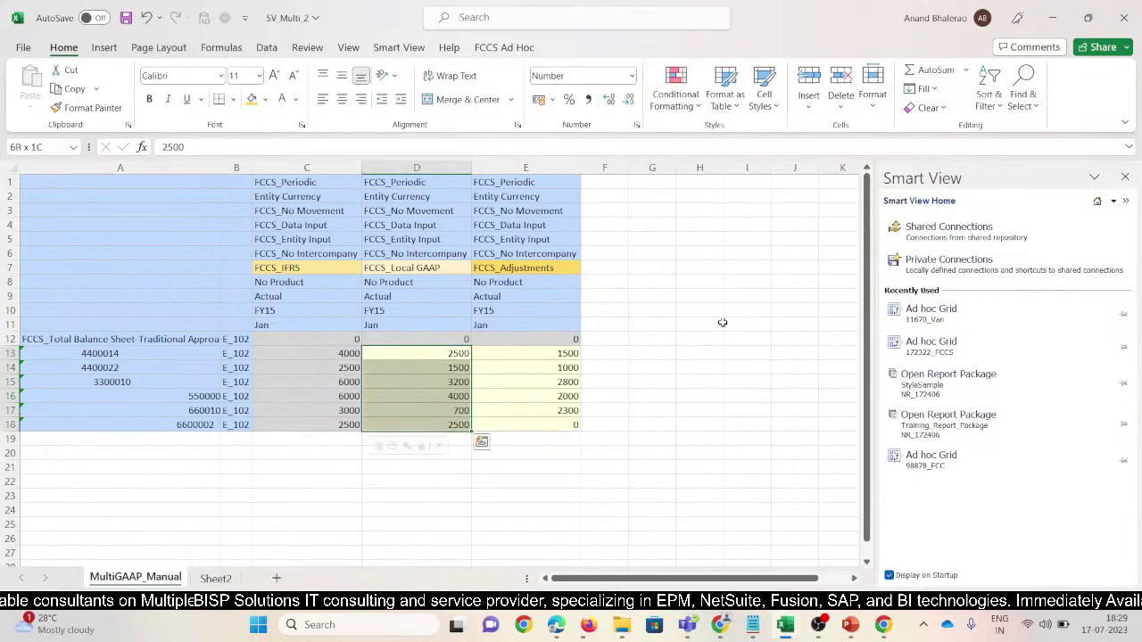
{"action": "key", "text": "Down"}
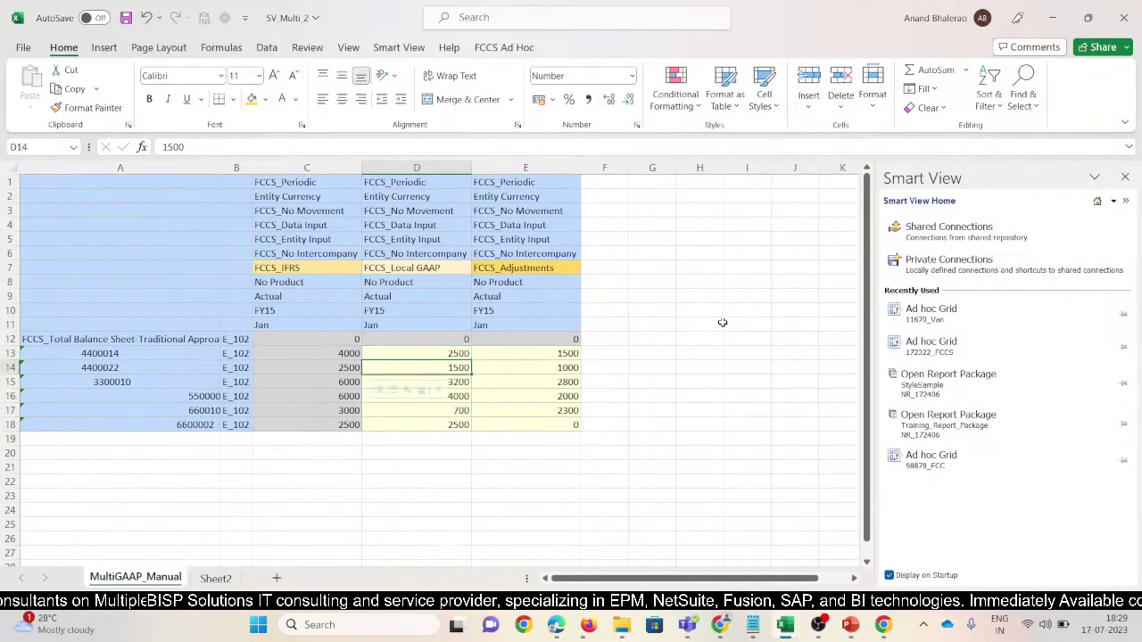
{"action": "key", "text": "Down"}
{"action": "key", "text": "Down"}
{"action": "key", "text": "Down"}
{"action": "key", "text": "Down"}
{"action": "key", "text": "Up"}
{"action": "key", "text": "Up"}
{"action": "key", "text": "Up"}
{"action": "key", "text": "Up"}
{"action": "key", "text": "Up"}
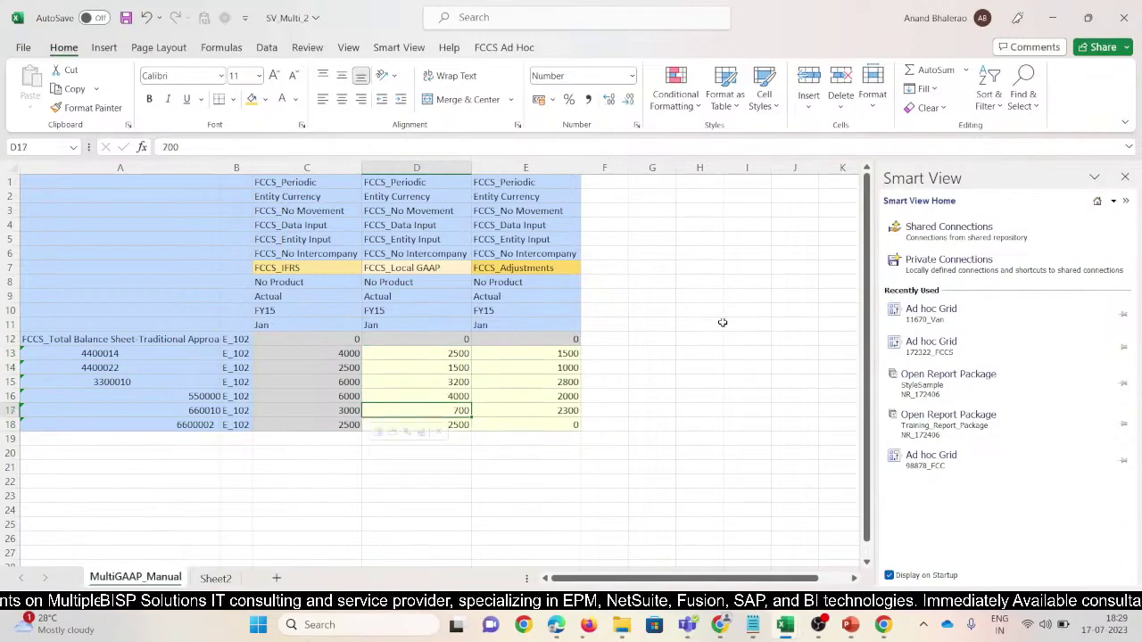
{"action": "key", "text": "Down"}
{"action": "key", "text": "Down"}
{"action": "key", "text": "Down"}
{"action": "key", "text": "Down"}
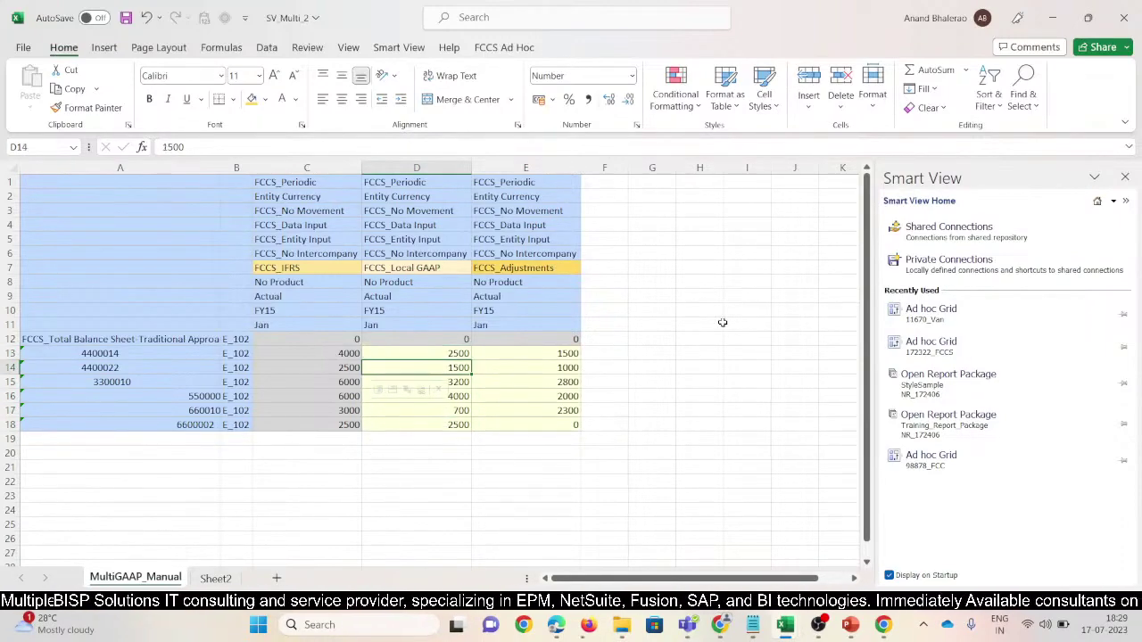
{"action": "key", "text": "Up"}
{"action": "key", "text": "Up"}
{"action": "key", "text": "Up"}
{"action": "key", "text": "Up"}
- Make the IFRS figure in C13 and the Adjustments figure in E13 for account 4400014 bold
{"action": "key", "text": "Left"}
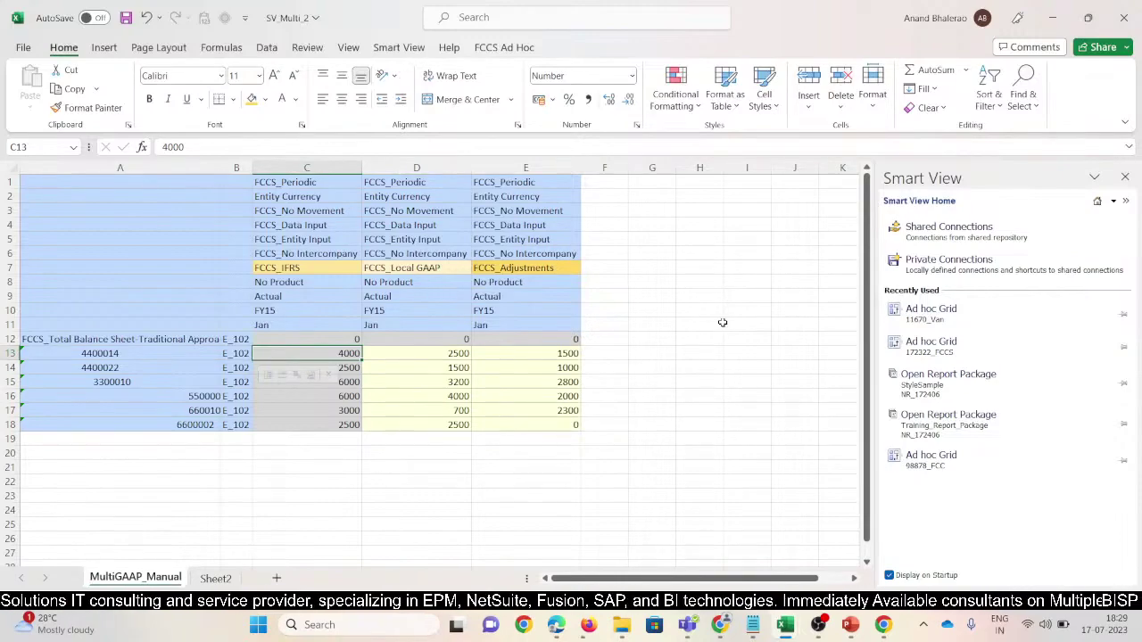
{"action": "key", "text": "ctrl+b"}
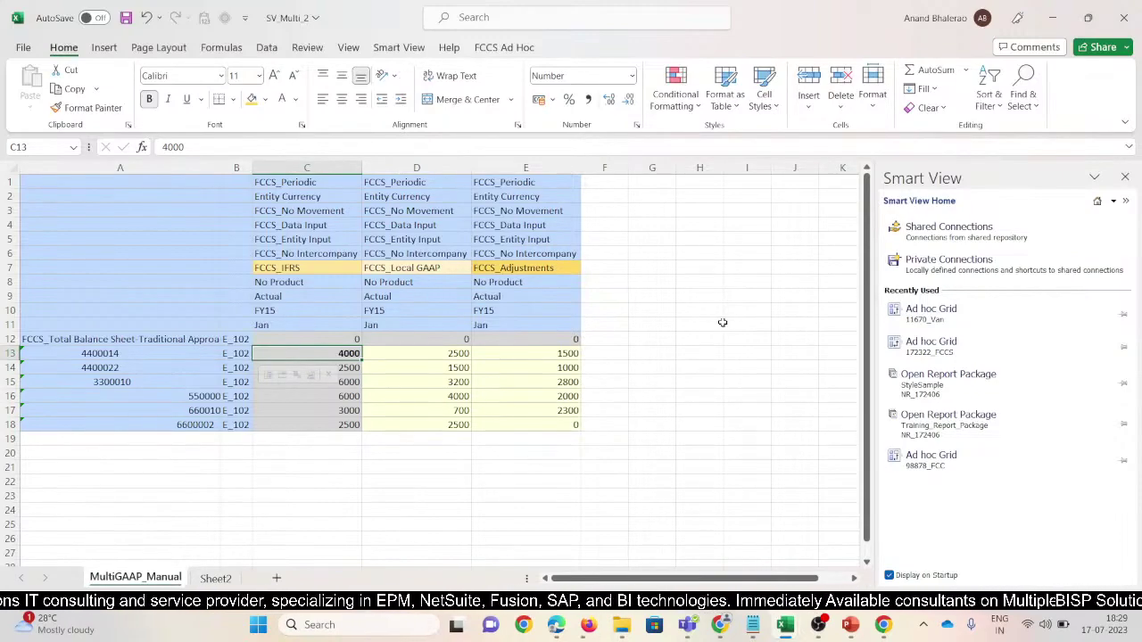
{"action": "key", "text": "Right"}
{"action": "key", "text": "Right"}
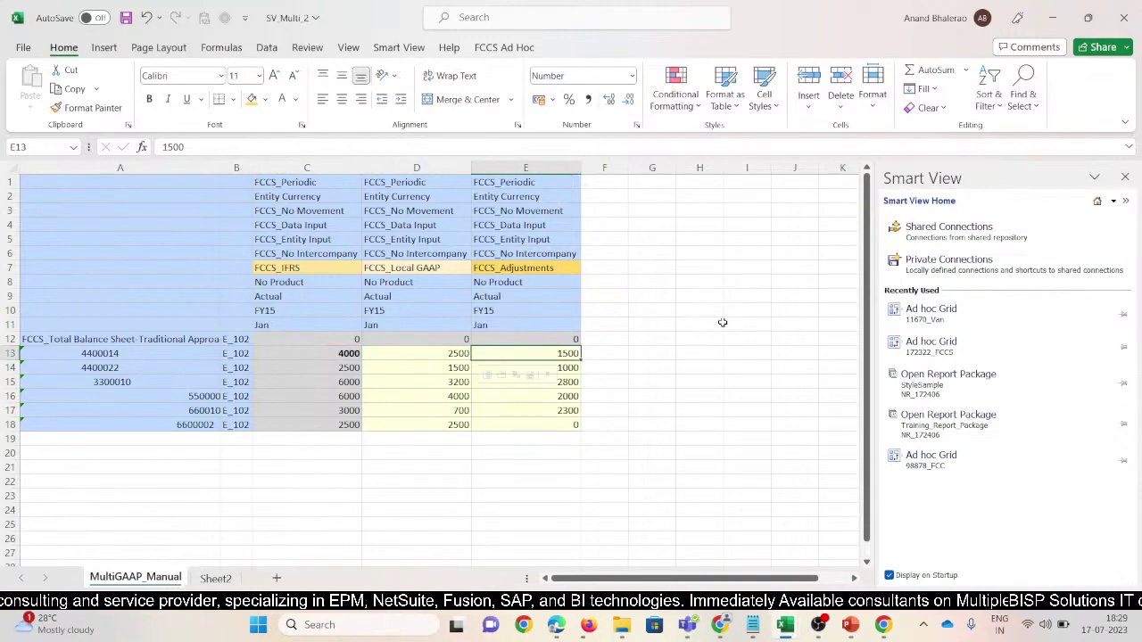
{"action": "key", "text": "ctrl+b"}
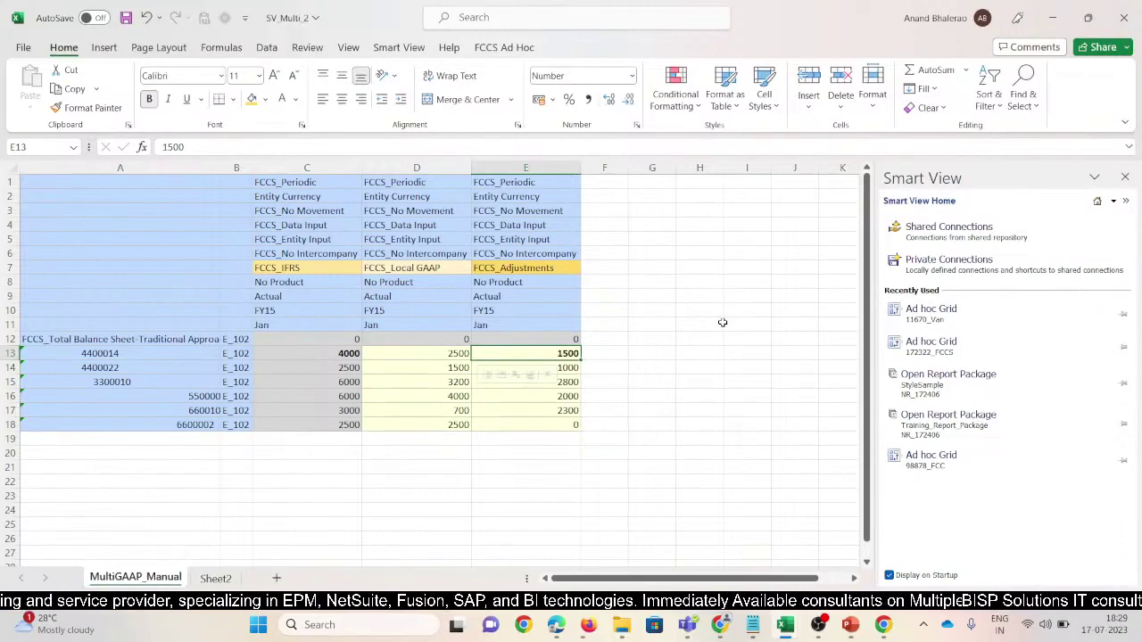
- Make the Local GAAP figures in D14:D17 bold
{"action": "key", "text": "Left"}
{"action": "key", "text": "Left"}
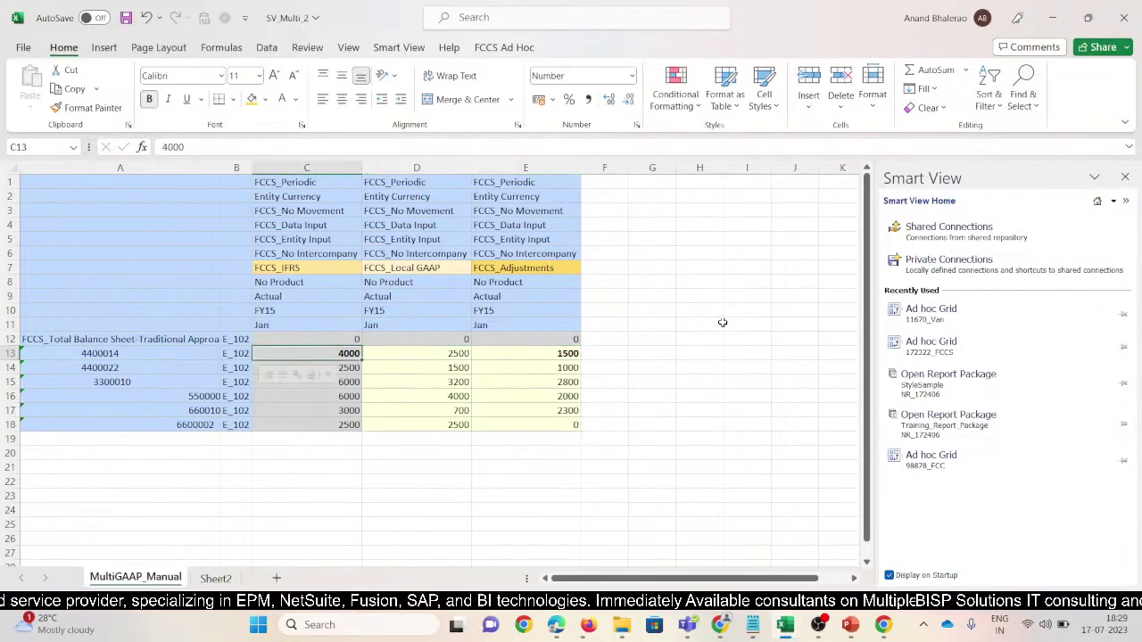
{"action": "key", "text": "Down"}
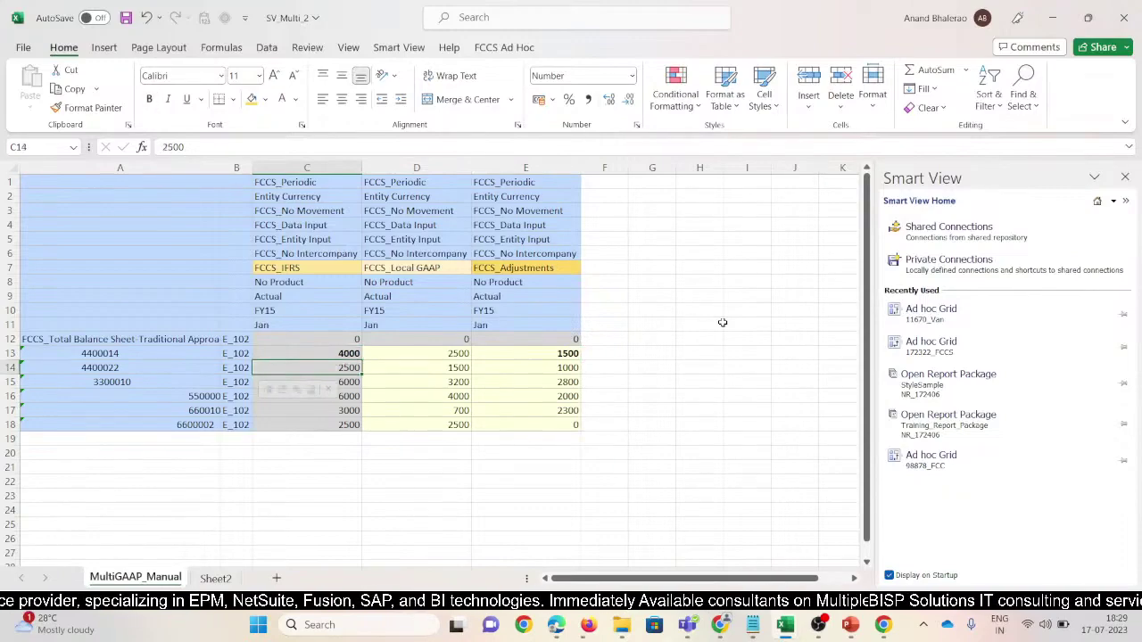
{"action": "key", "text": "Right"}
{"action": "key", "text": "shift+Down"}
{"action": "key", "text": "shift+Down"}
{"action": "key", "text": "shift+Down"}
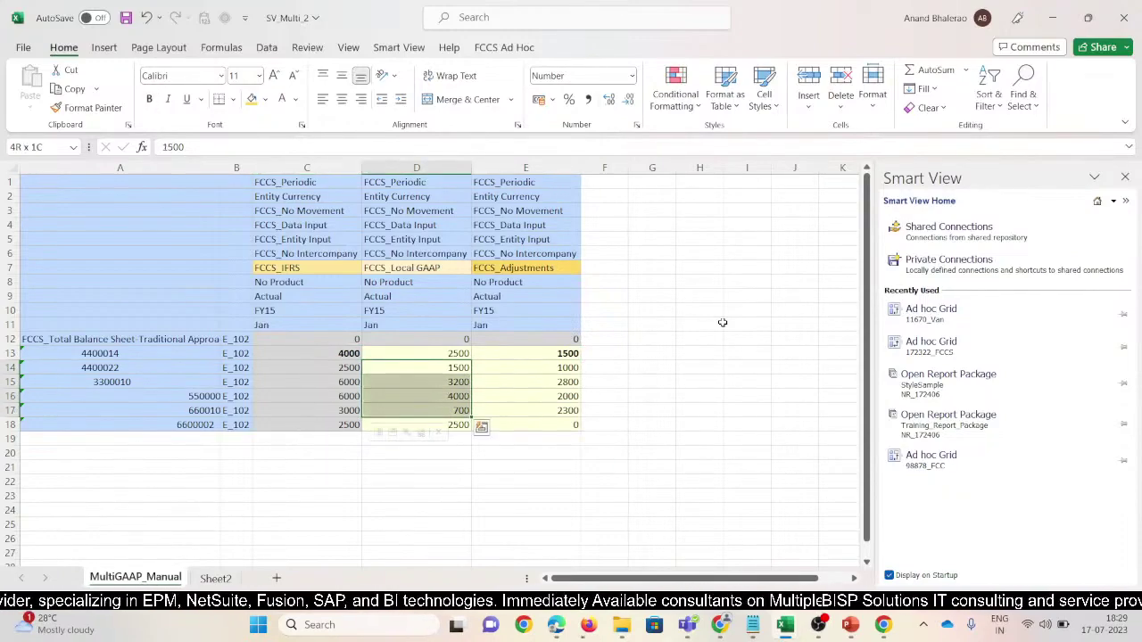
{"action": "key", "text": "ctrl+b"}
- Examine the row of account 4400022, comparing its IFRS, Local GAAP and Adjustments figures in C14:E14
{"action": "key", "text": "Right"}
{"action": "key", "text": "Right"}
{"action": "key", "text": "Left"}
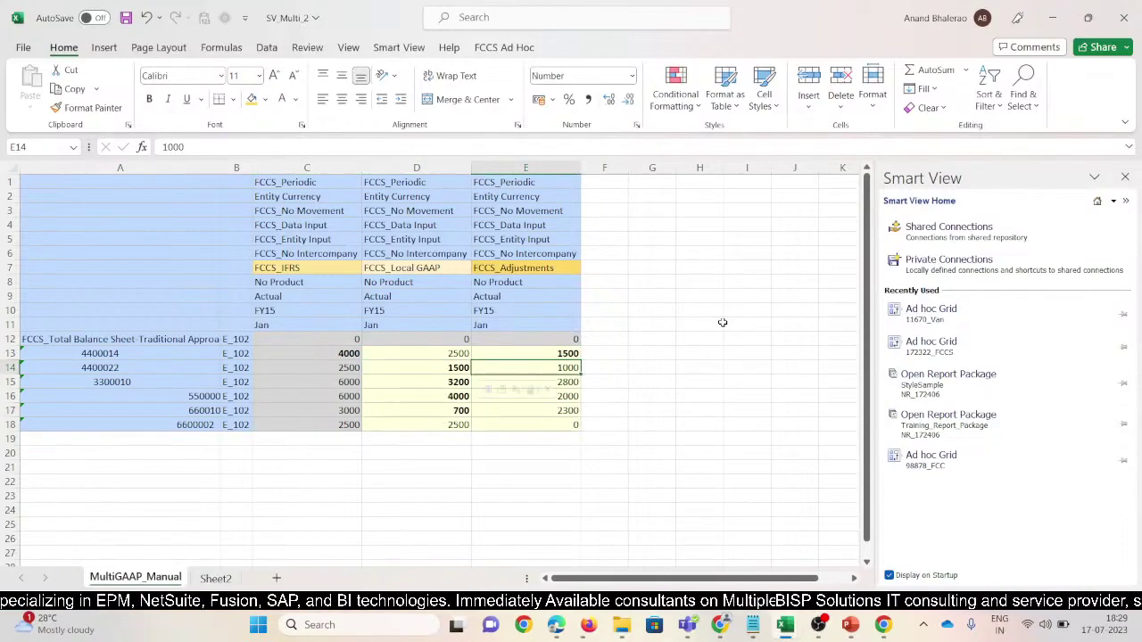
{"action": "key", "text": "Left"}
{"action": "key", "text": "Left"}
{"action": "key", "text": "Left"}
{"action": "key", "text": "Left"}
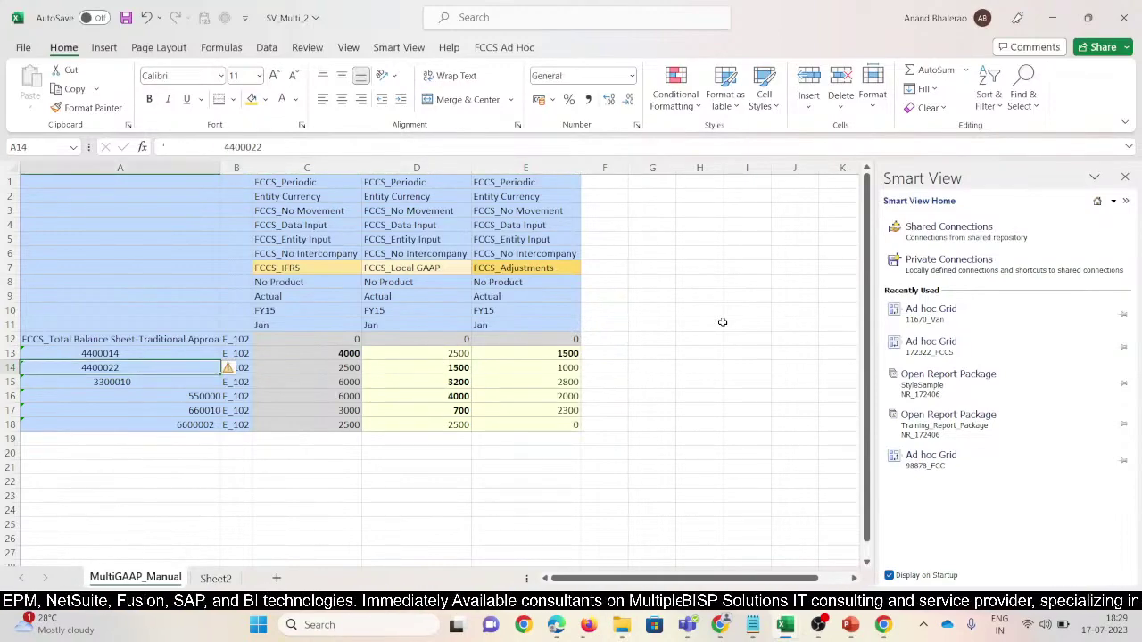
{"action": "key", "text": "Right"}
{"action": "key", "text": "Right"}
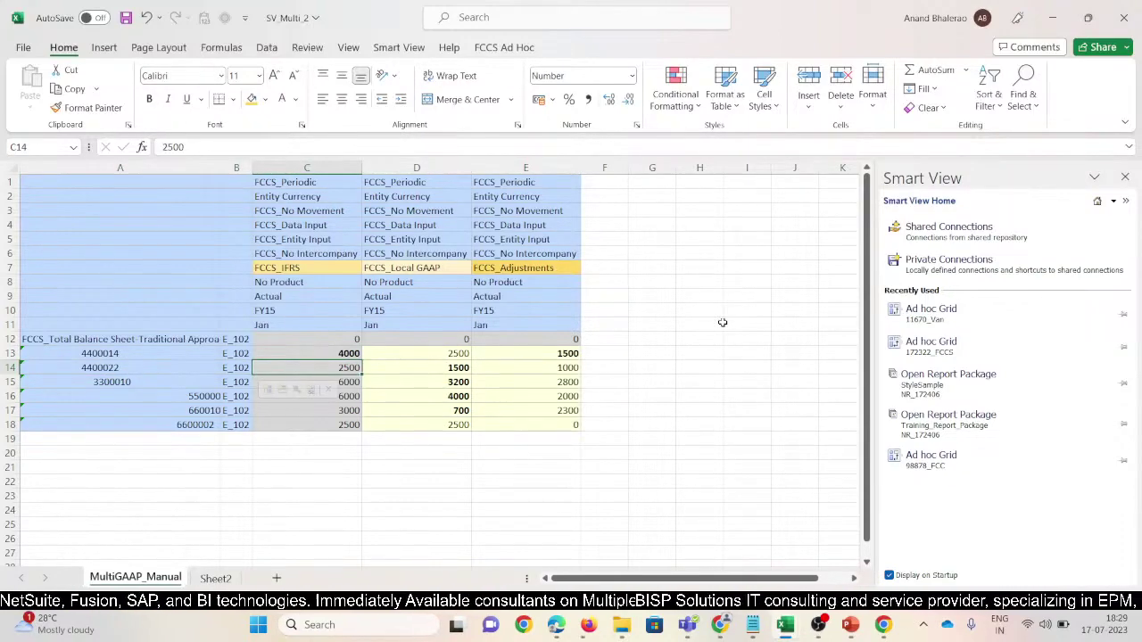
{"action": "key", "text": "Right"}
{"action": "key", "text": "Left"}
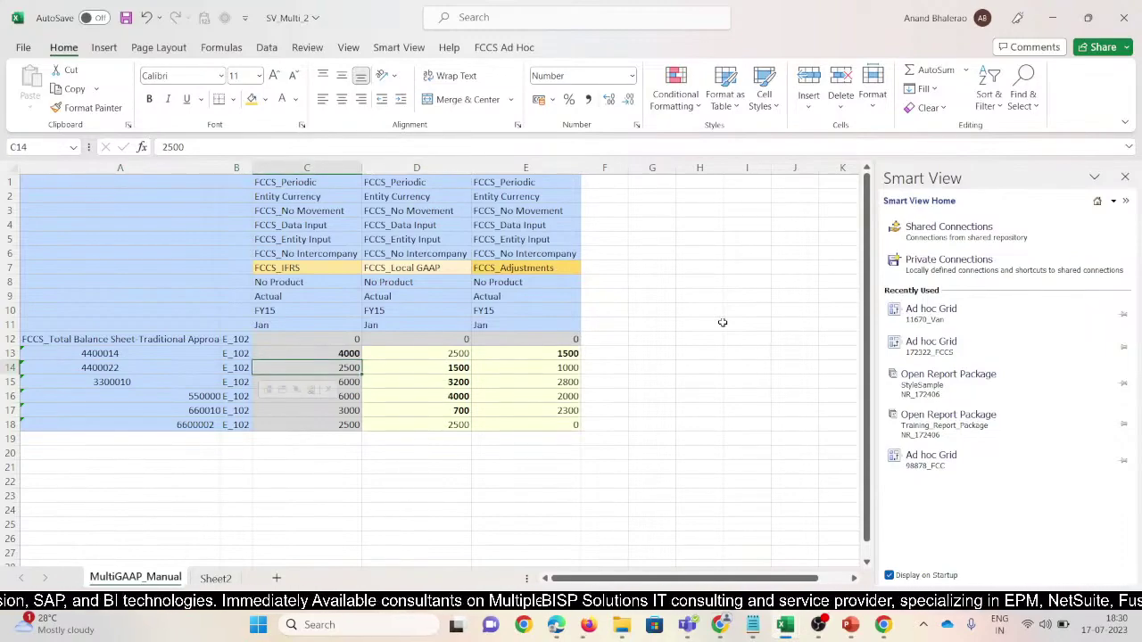
{"action": "key", "text": "Right"}
{"action": "key", "text": "Right"}
{"action": "key", "text": "Left"}
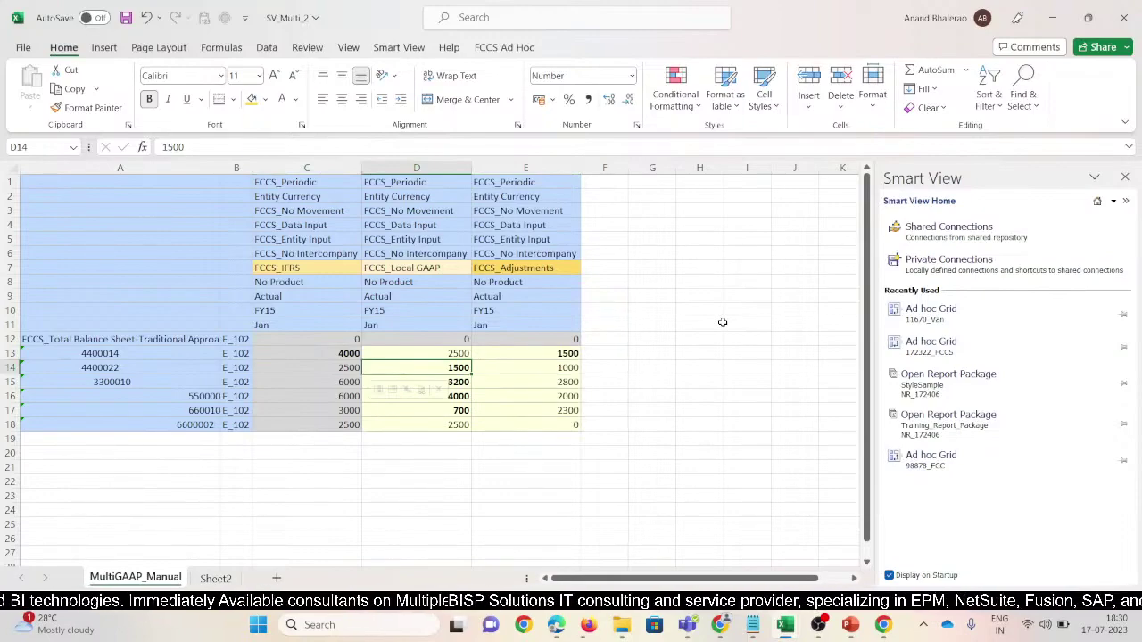
- Make the Adjustments figure in E14 and the IFRS figure in C14 for account 4400022 bold
{"action": "key", "text": "Right"}
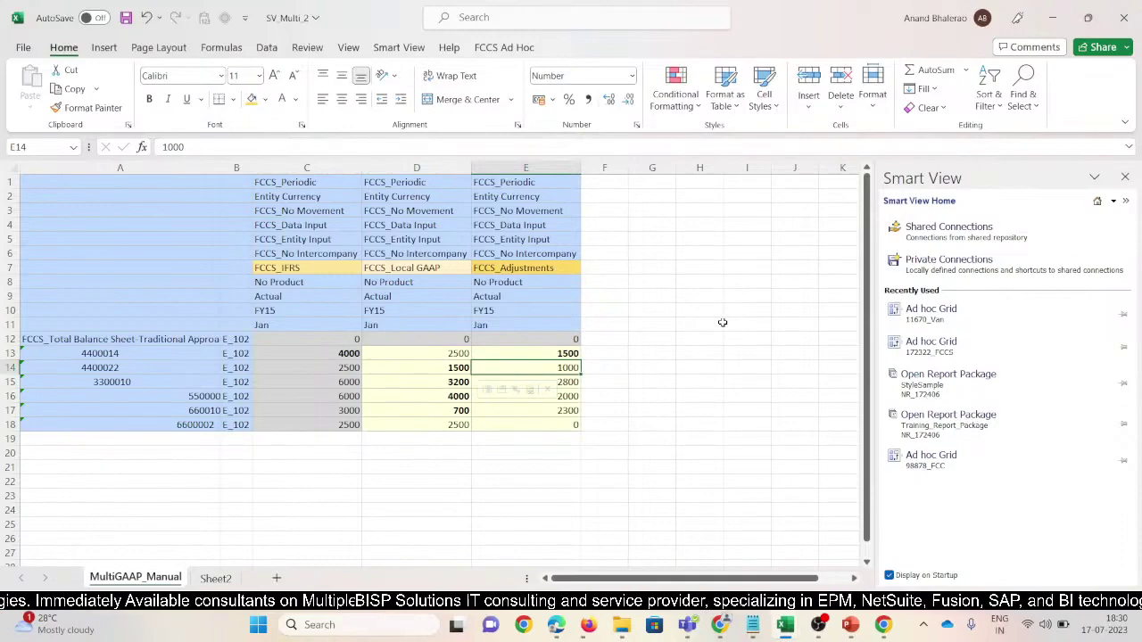
{"action": "key", "text": "ctrl+b"}
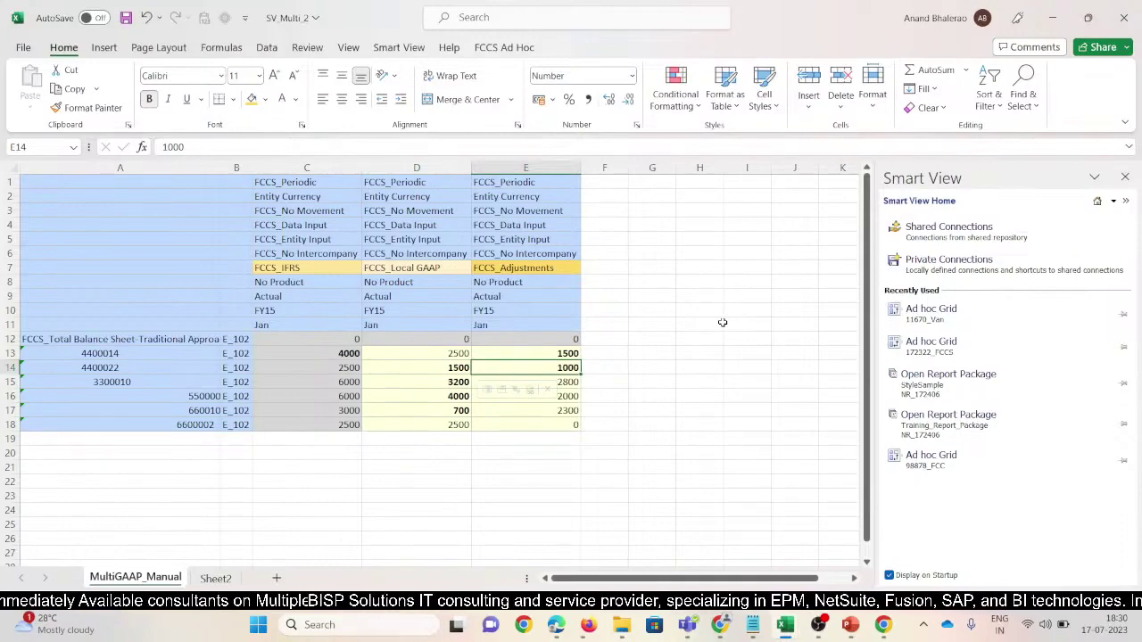
{"action": "key", "text": "Left"}
{"action": "key", "text": "Left"}
{"action": "key", "text": "ctrl+b"}
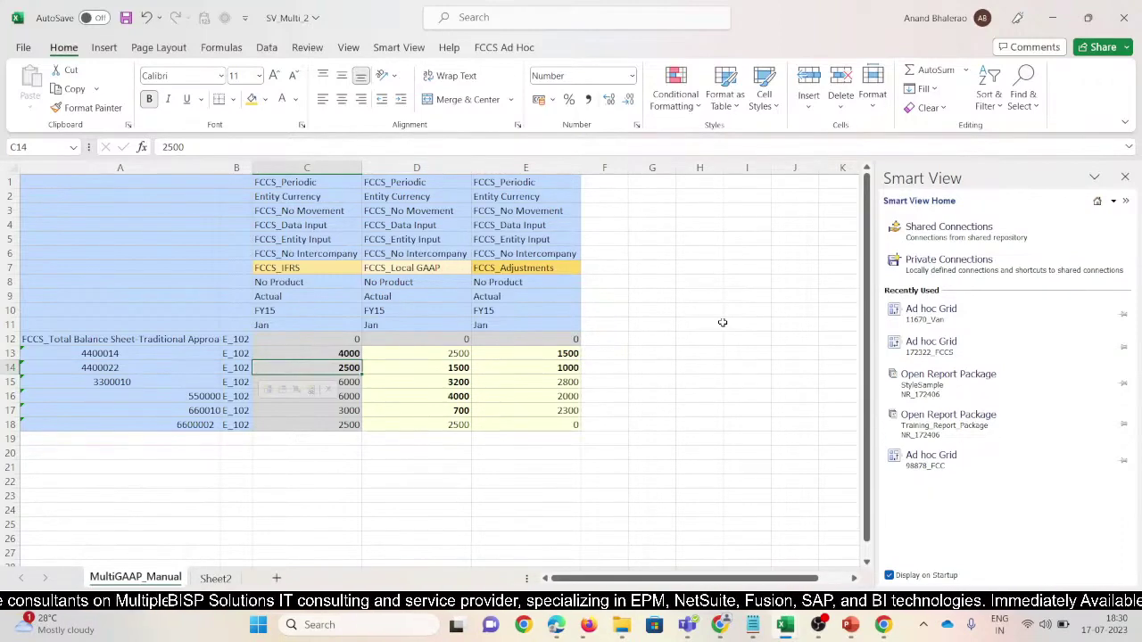
- Check the manual versus automatic comparison on slide 6 of the PowerPoint presentation, and save the SV_Multi_2 workbook
{"action": "key", "text": "Right"}
{"action": "key", "text": "alt+Tab"}
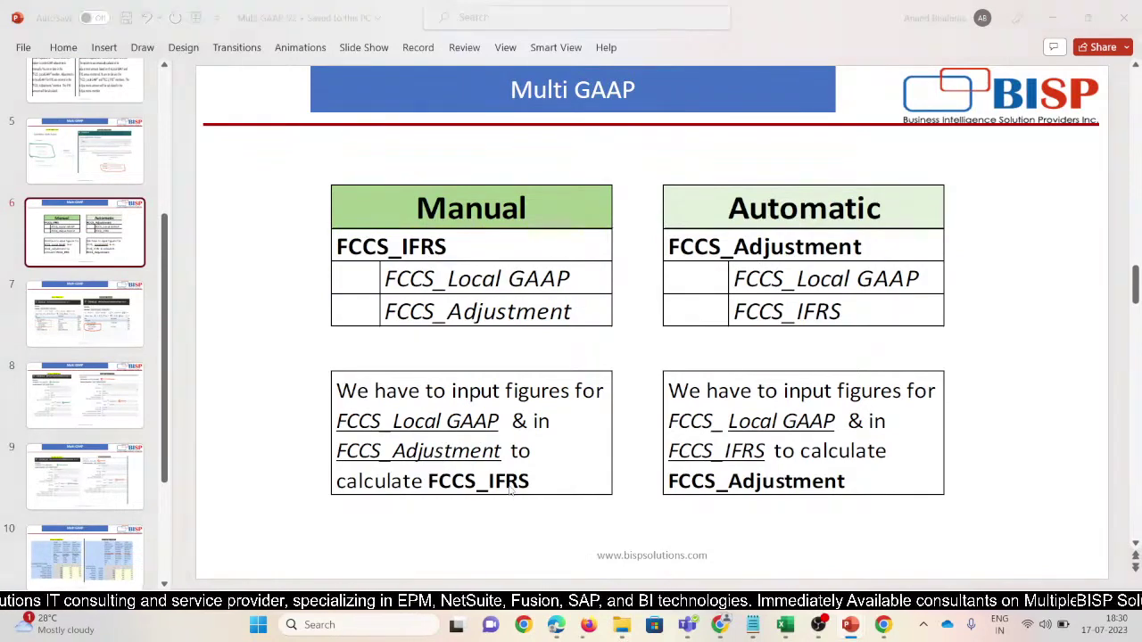
{"action": "key", "text": "alt+Tab"}
{"action": "left_click", "coordinate": [126, 17]}
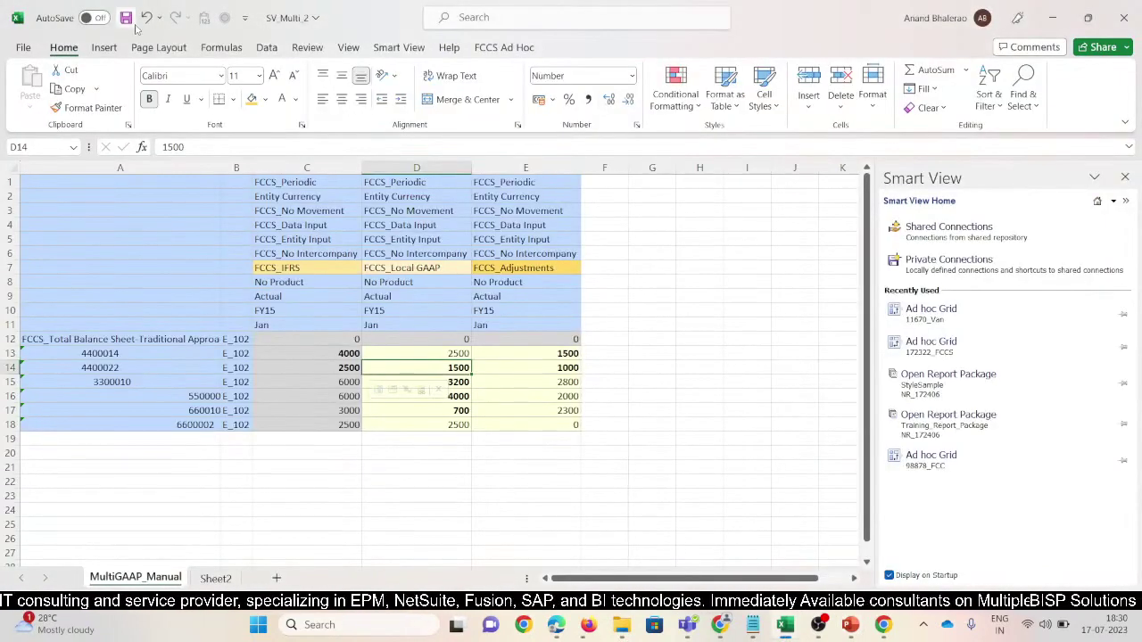
{"action": "left_click", "coordinate": [646, 427]}
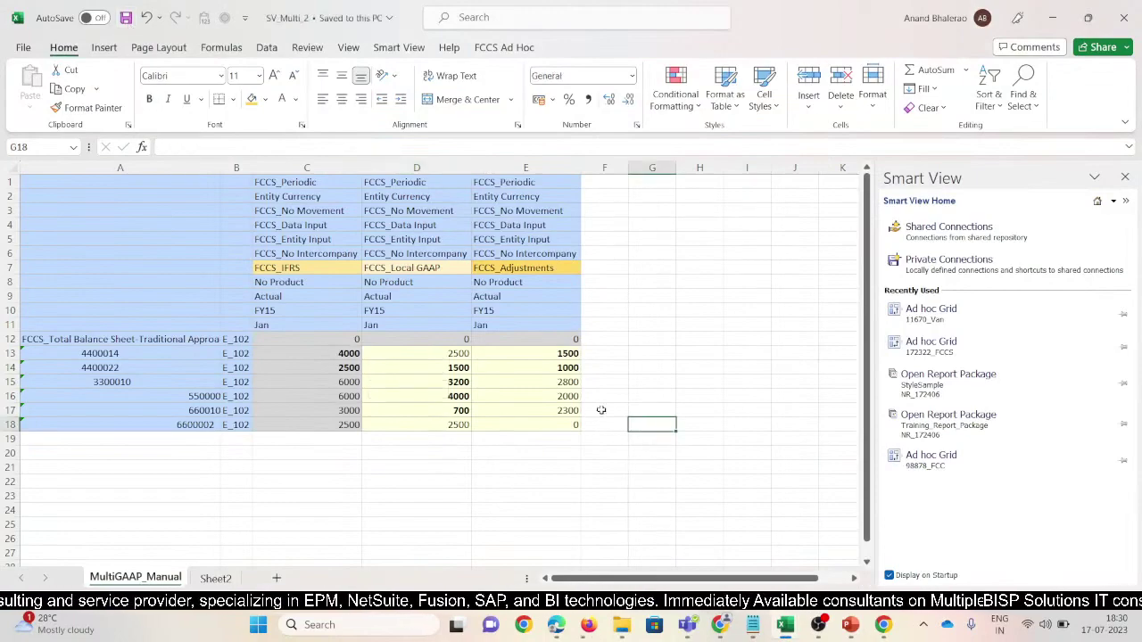
{"action": "left_click", "coordinate": [661, 211]}
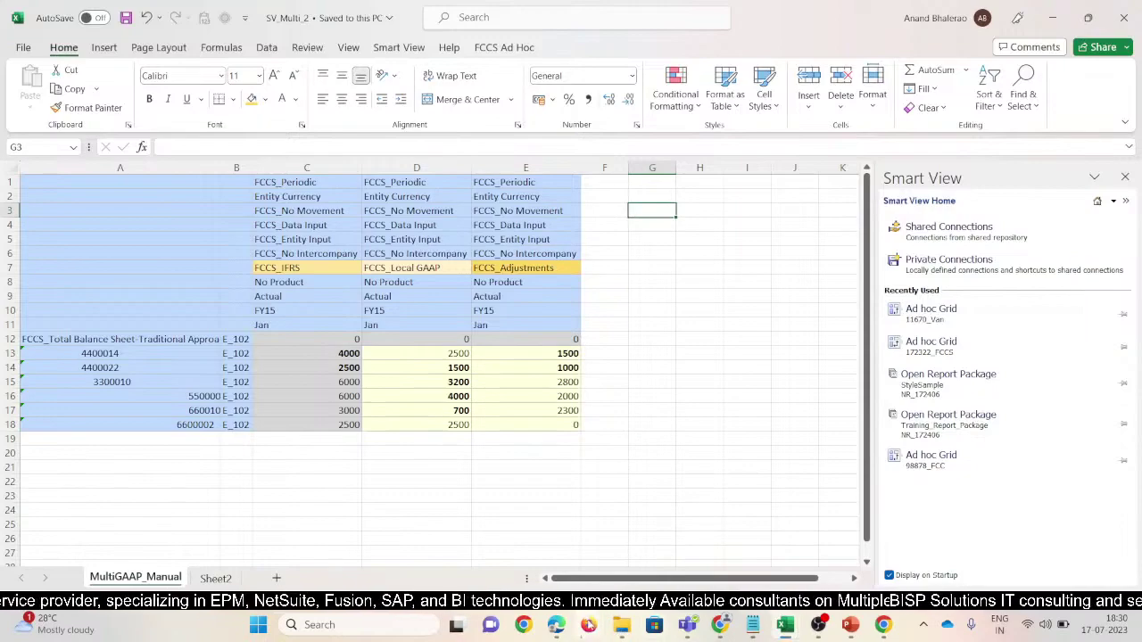
- Switch to the Oracle FCCS window of the 172322 instance in Firefox, dismiss the message and open the application overview
{"action": "mouse_move", "coordinate": [589, 626]}
{"action": "left_click", "coordinate": [577, 571]}
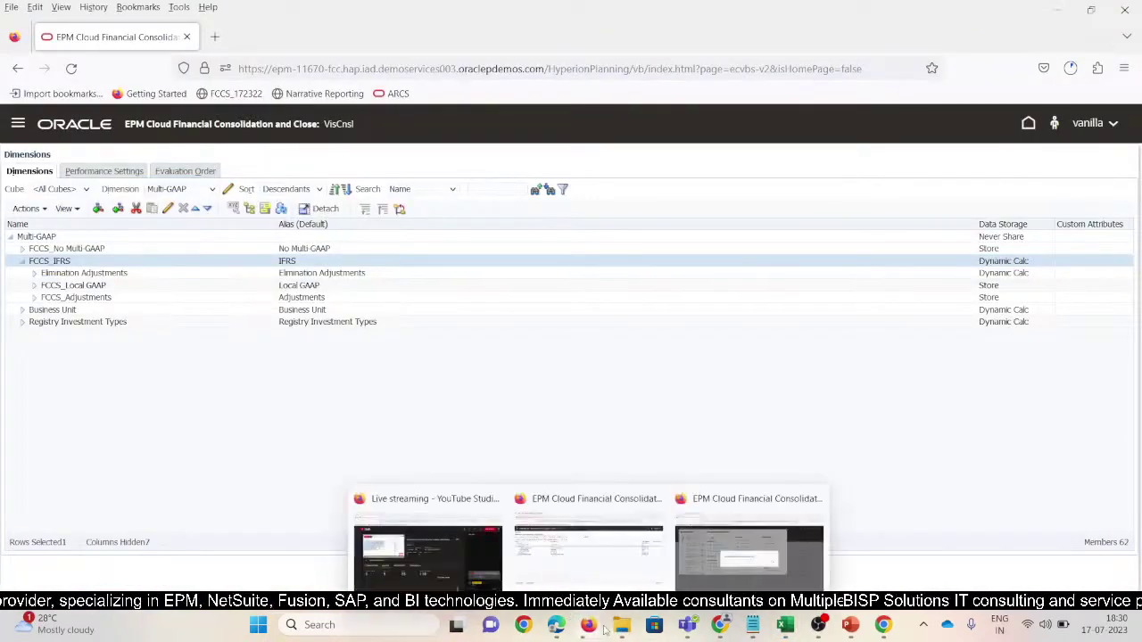
{"action": "left_click", "coordinate": [733, 549]}
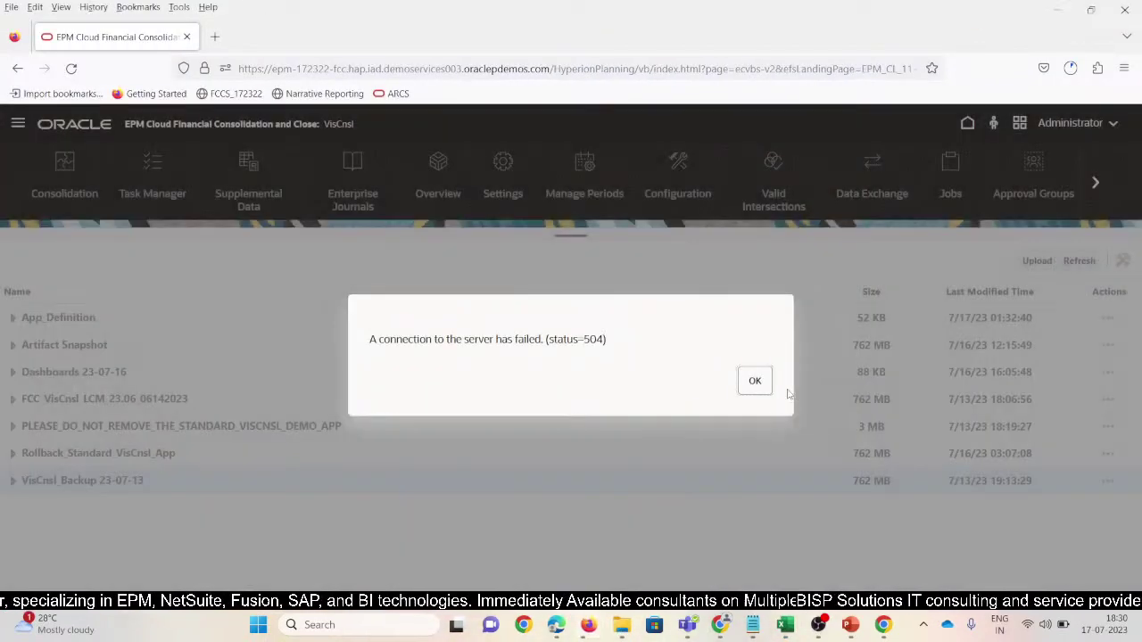
{"action": "left_click", "coordinate": [754, 381]}
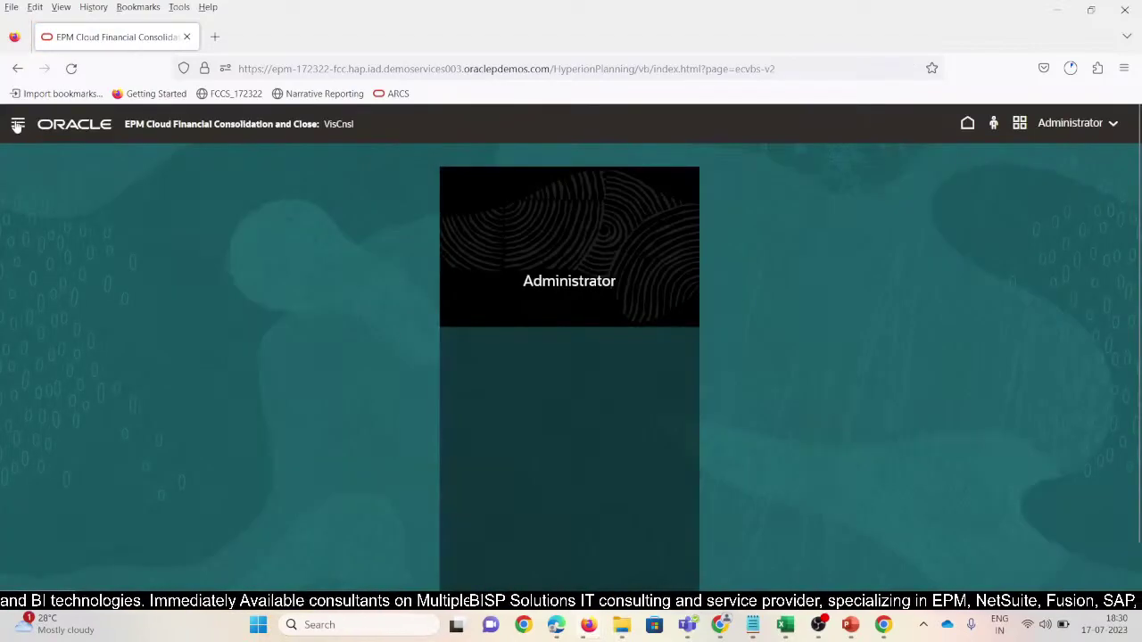
{"action": "left_click", "coordinate": [18, 125]}
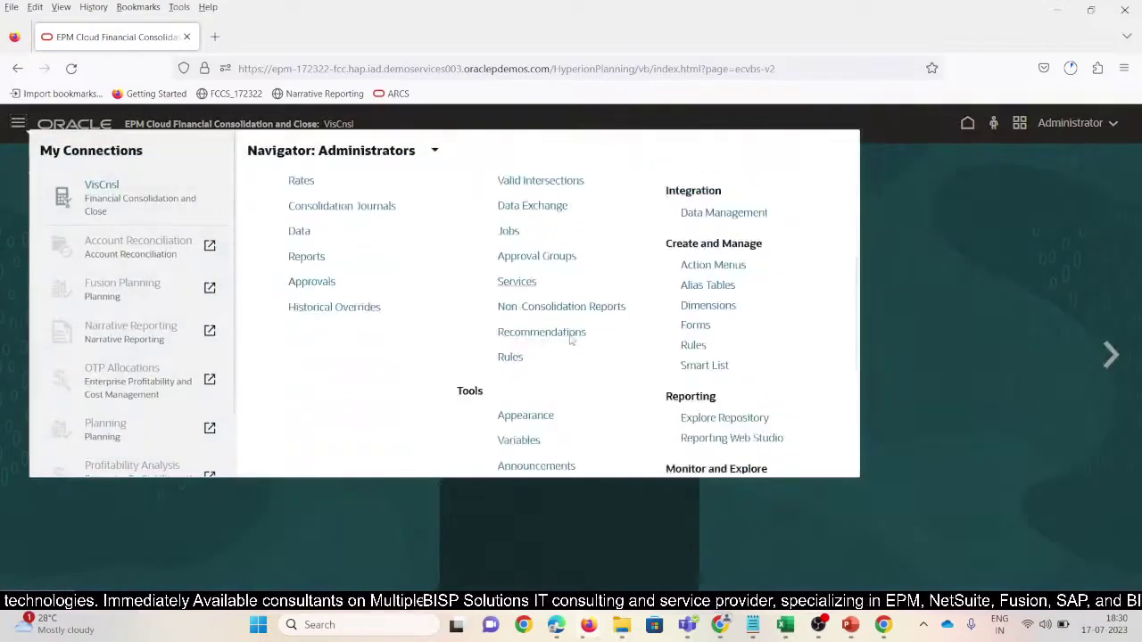
{"action": "left_click", "coordinate": [523, 321]}
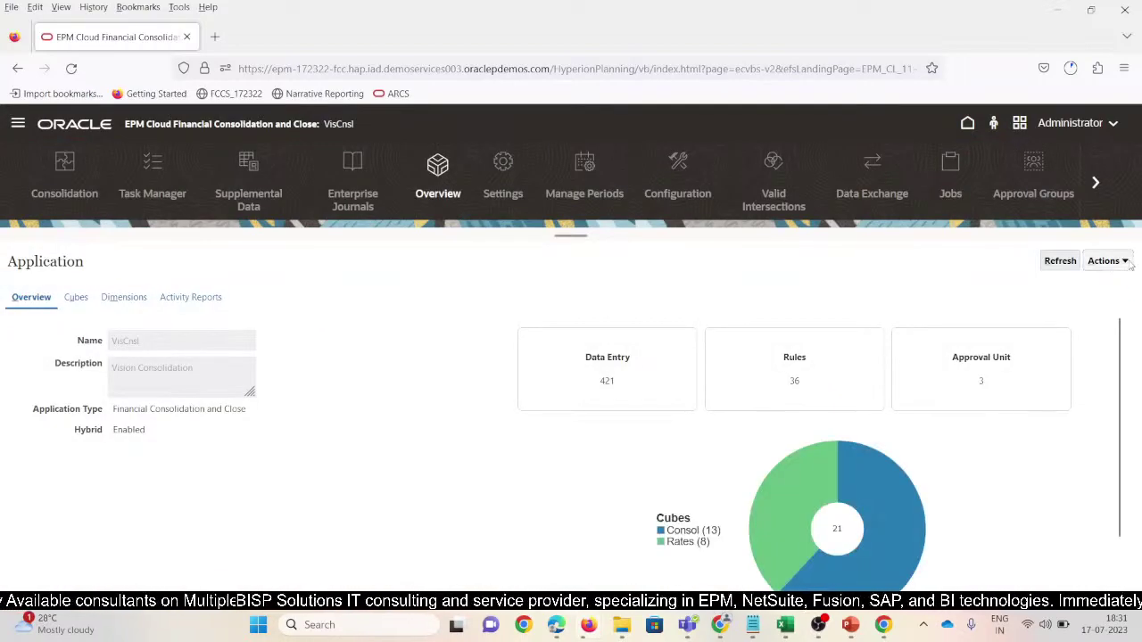
- Remove the VisCnsl application from the 172322 instance and confirm its deletion
{"action": "left_click", "coordinate": [1126, 261]}
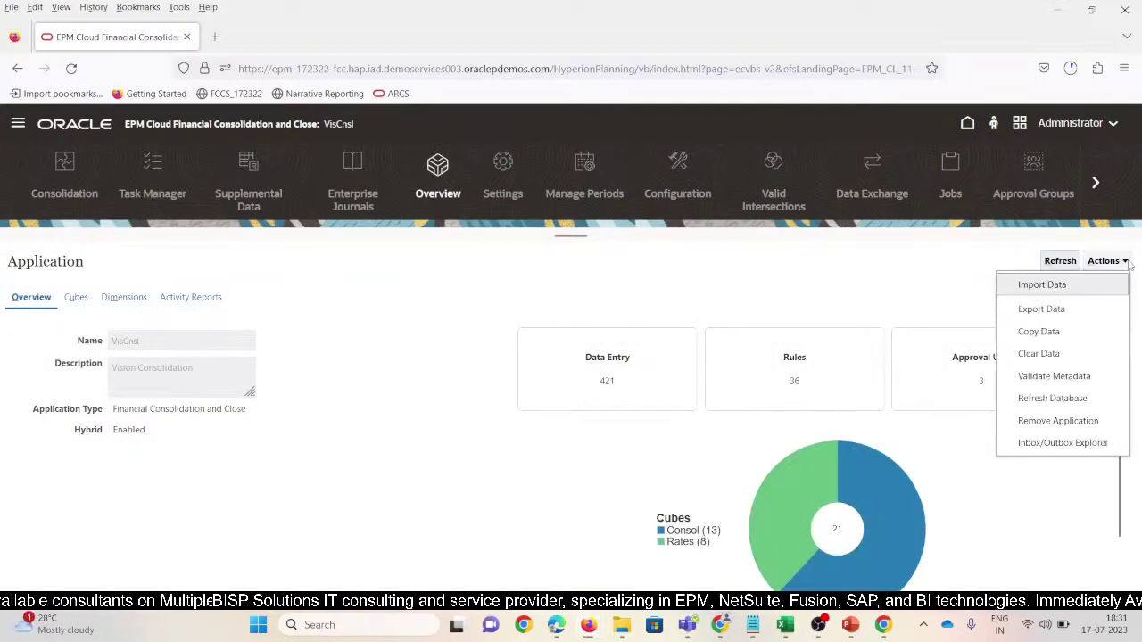
{"action": "left_click", "coordinate": [1058, 421]}
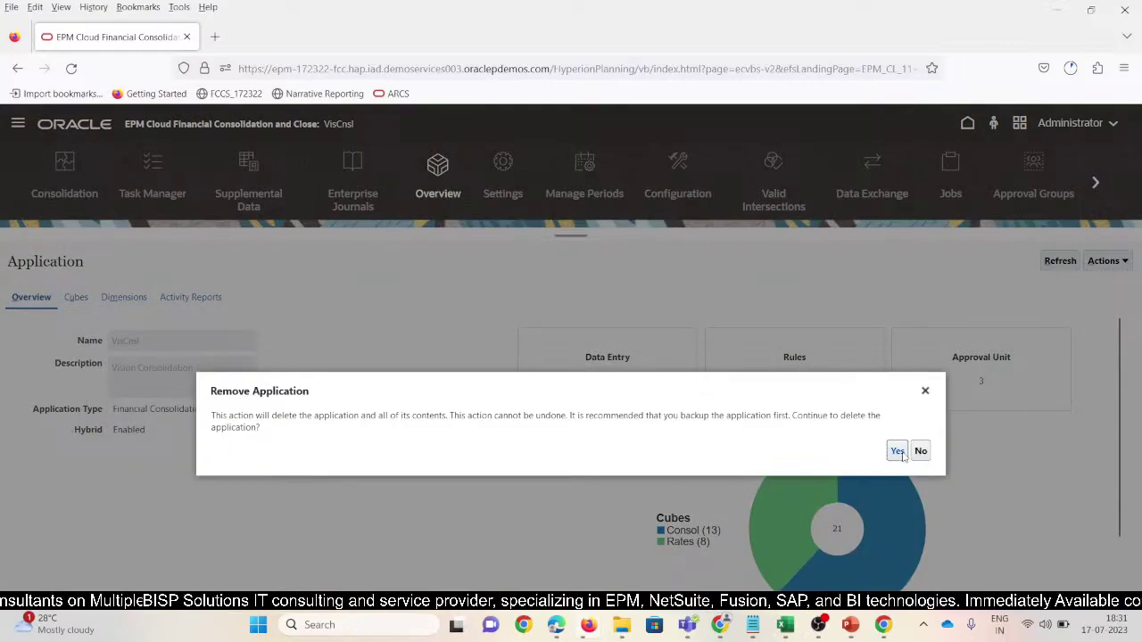
{"action": "left_click", "coordinate": [895, 451]}
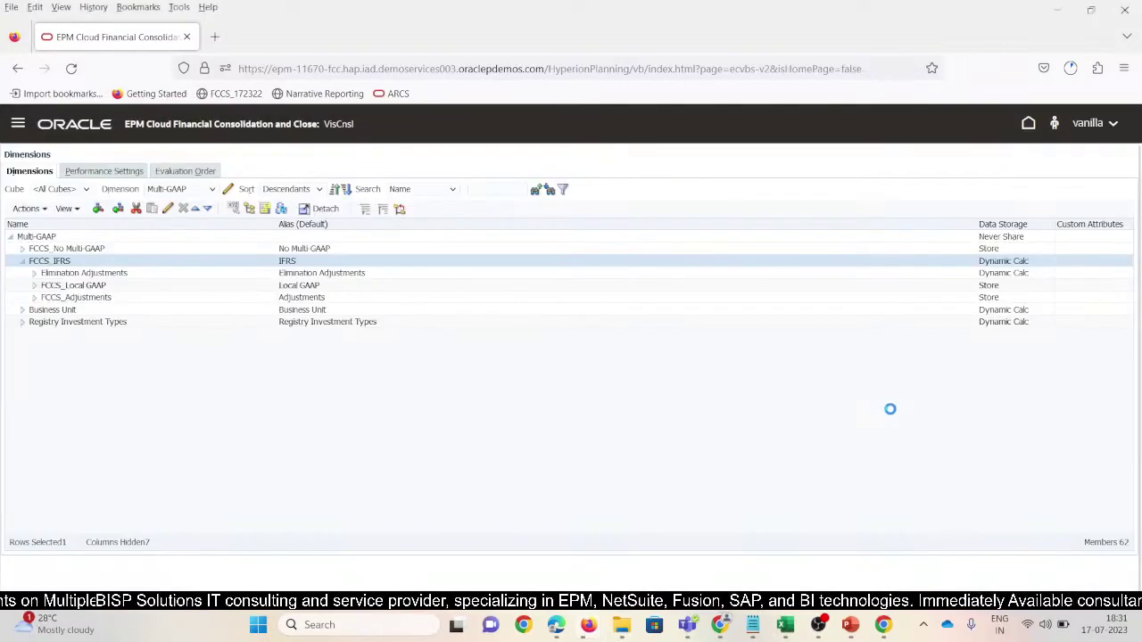
- Return to the SV_Multi_2 workbook and select the empty cell G13 in the row of account 4400014
{"action": "key", "text": "alt+Tab"}
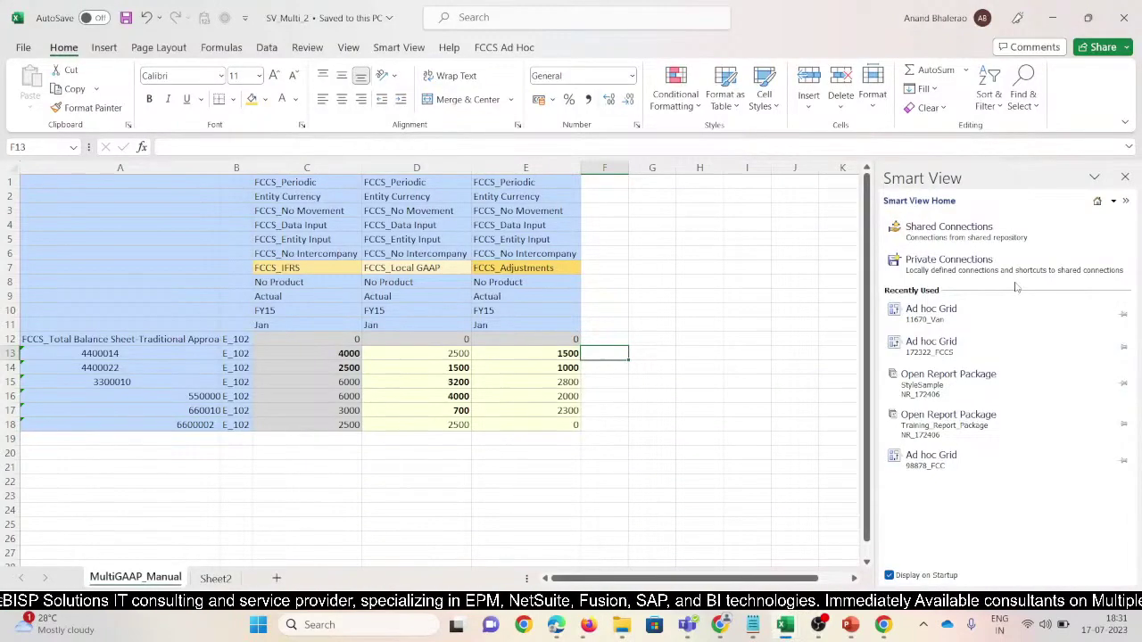
{"action": "key", "text": "Right"}
{"action": "key", "text": "Left"}
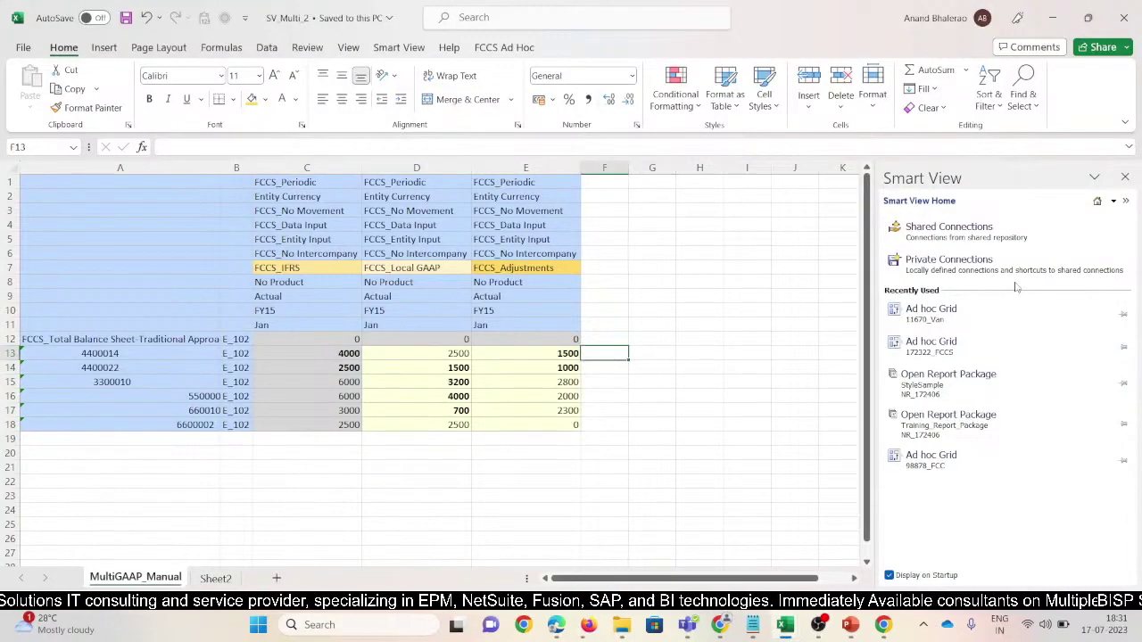
{"action": "key", "text": "Right"}
{"action": "key", "text": "Right"}
{"action": "key", "text": "Left"}
{"action": "type", "text": "="}
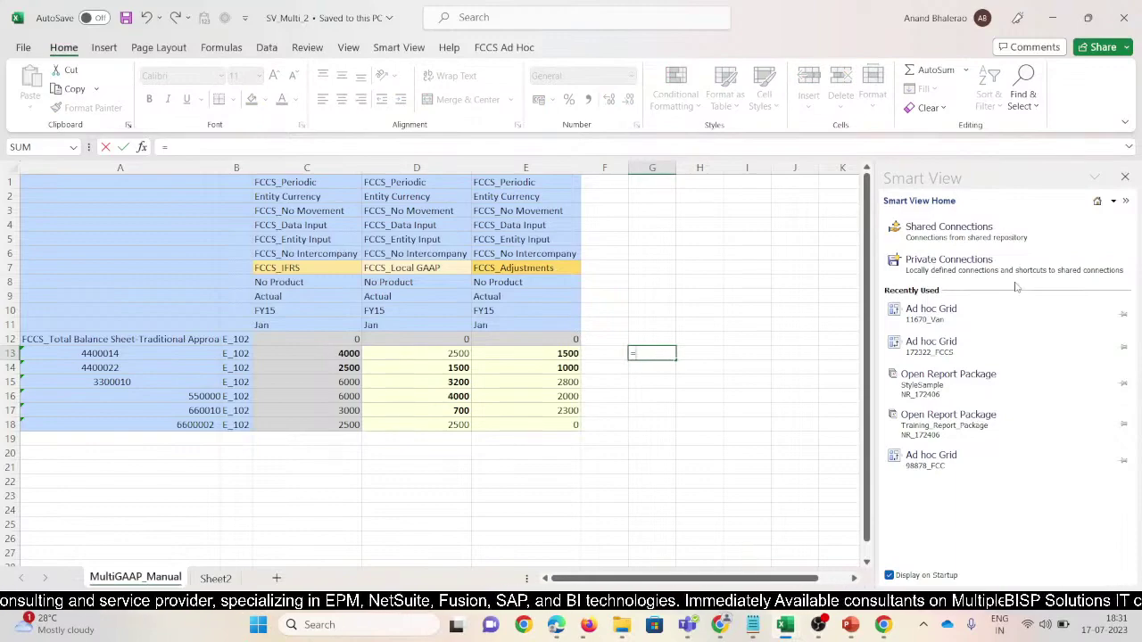
{"action": "key", "text": "Left"}
{"action": "key", "text": "Left"}
{"action": "key", "text": "Left"}
{"action": "key", "text": "Left"}
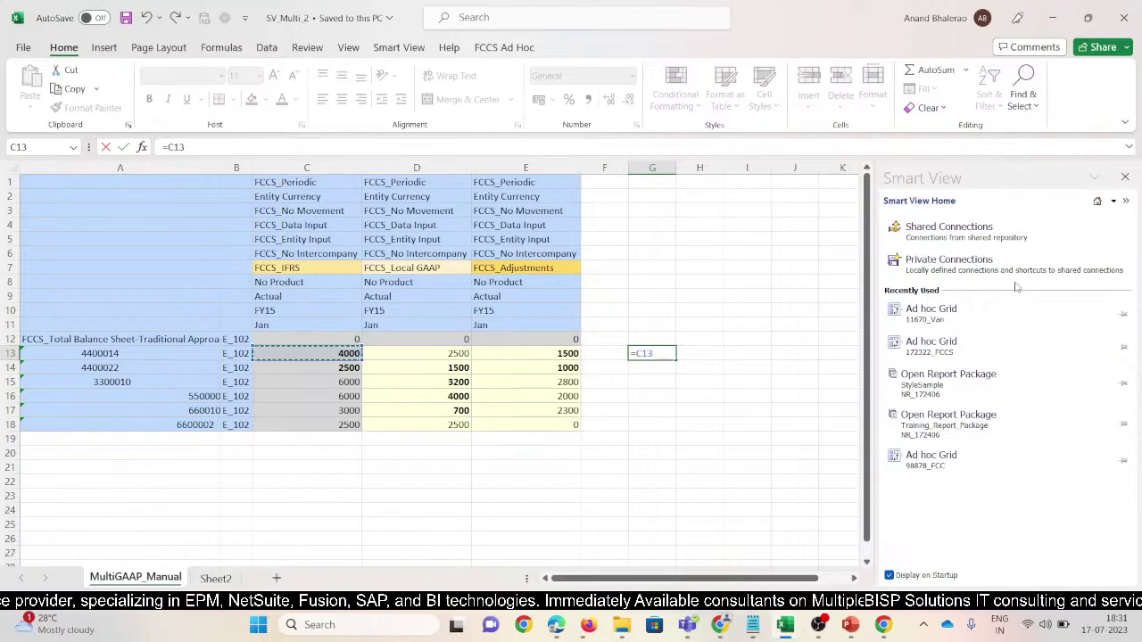
{"action": "key", "text": "Escape"}
{"action": "type", "text": "="}
{"action": "key", "text": "Left"}
{"action": "key", "text": "Left"}
{"action": "key", "text": "Left"}
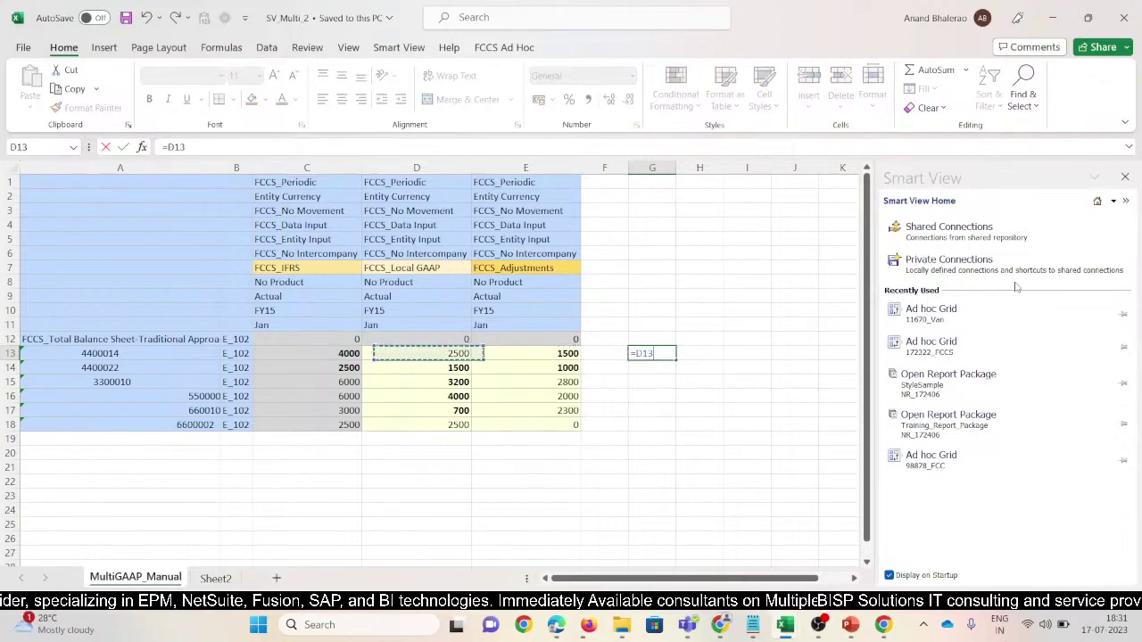
{"action": "key", "text": "Escape"}
- Enter the check formula =C13-D13 in G13 to subtract Local GAAP from IFRS for account 4400014
{"action": "type", "text": "="}
{"action": "key", "text": "Left"}
{"action": "key", "text": "Left"}
{"action": "key", "text": "Left"}
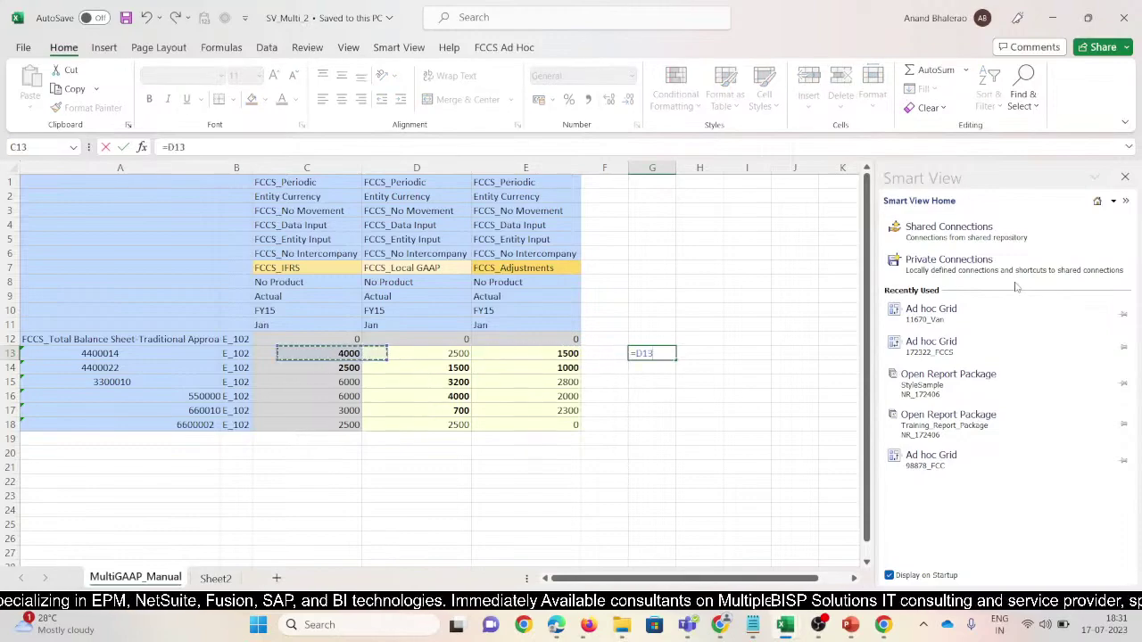
{"action": "type", "text": "-"}
{"action": "key", "text": "Left"}
{"action": "key", "text": "Left"}
{"action": "key", "text": "Left"}
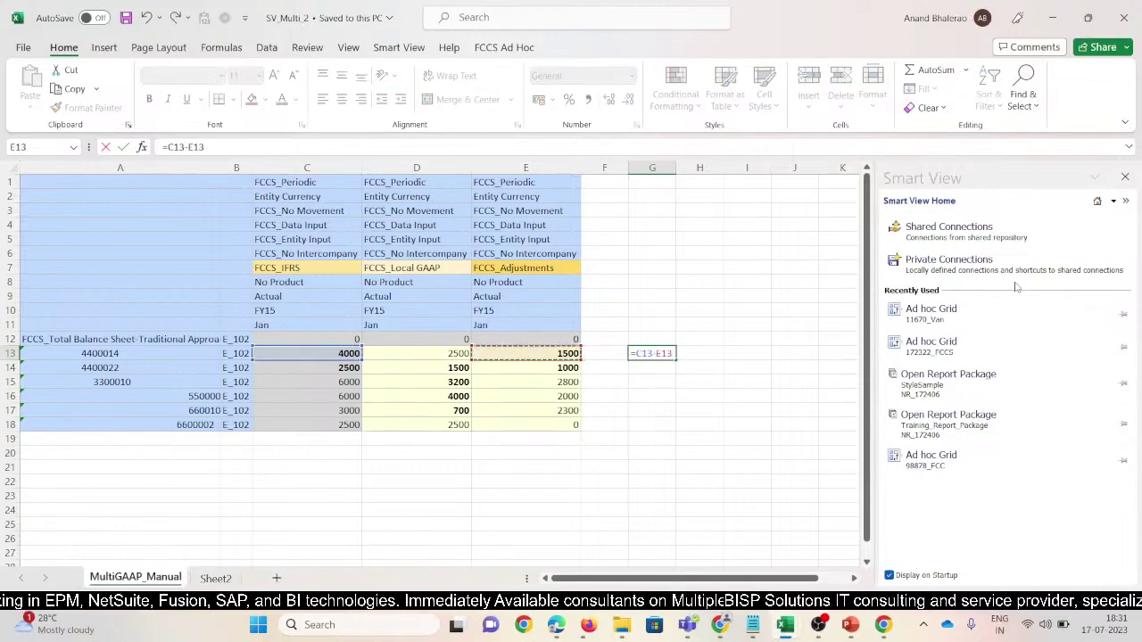
{"action": "key", "text": "Return"}
{"action": "key", "text": "Up"}
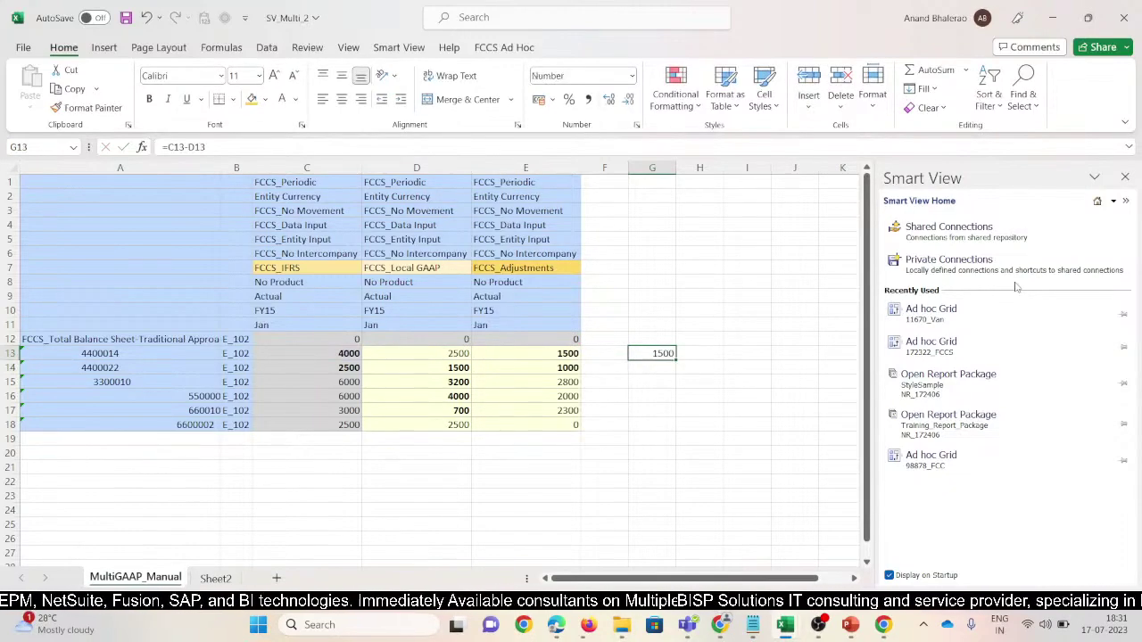
- Copy the IFRS minus Local GAAP formula from G13 down to G14:G18 for the remaining accounts
{"action": "key", "text": "ctrl+c"}
{"action": "key", "text": "Down"}
{"action": "key", "text": "shift+Down"}
{"action": "key", "text": "shift+Down"}
{"action": "key", "text": "shift+Down"}
{"action": "key", "text": "shift+Down"}
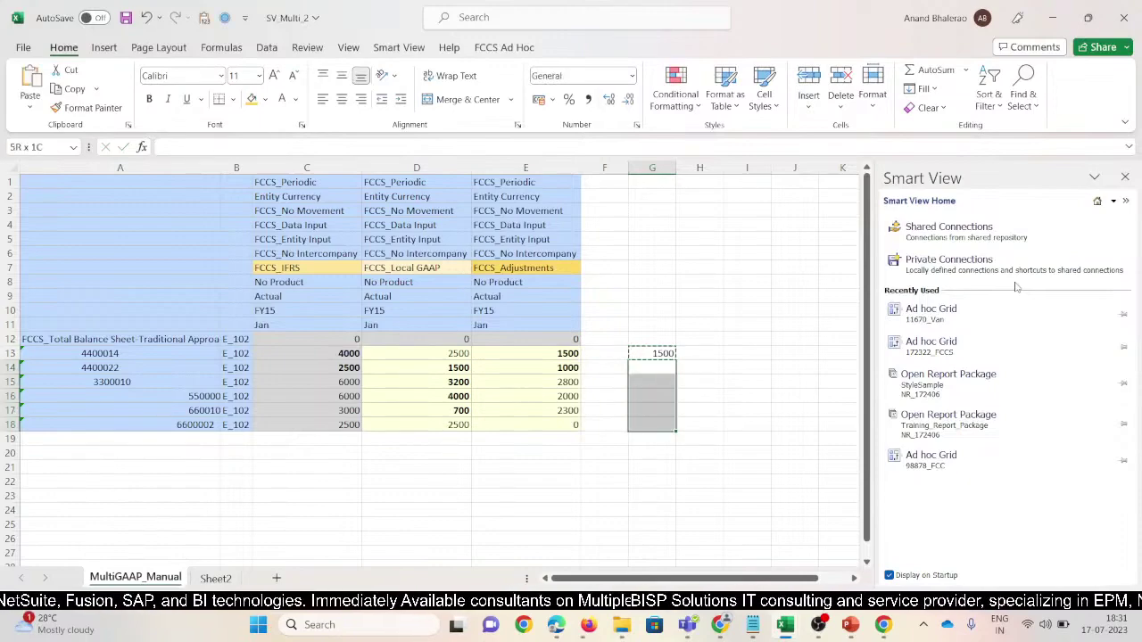
{"action": "key", "text": "ctrl+v"}
{"action": "key", "text": "Escape"}
{"action": "key", "text": "Up"}
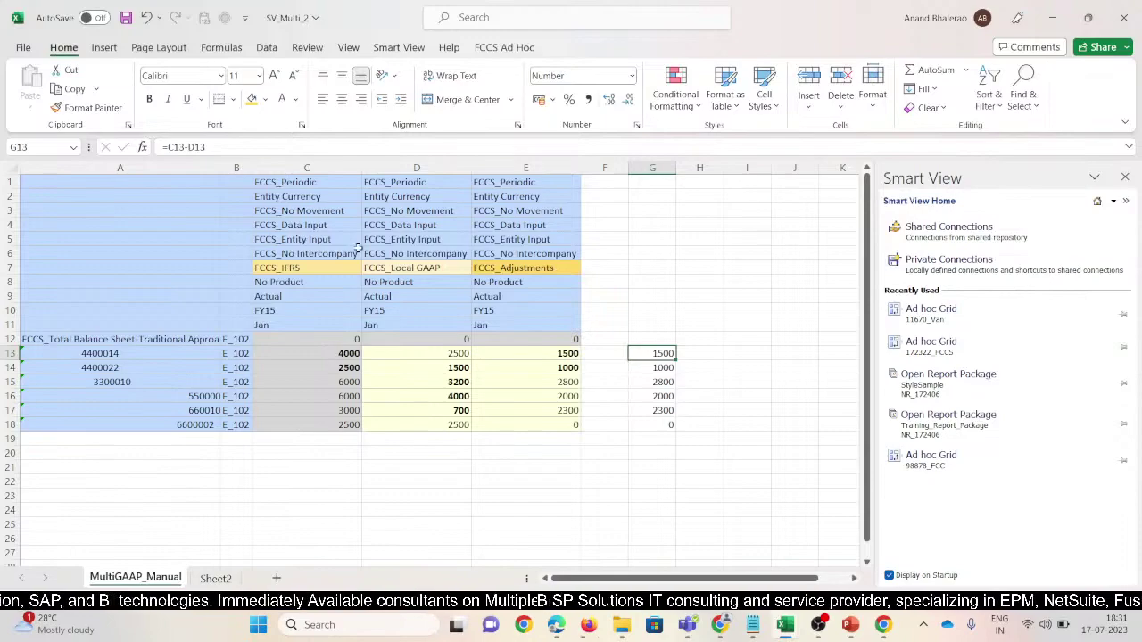
- Compare the Adjustments values in E13:E18 with the IFRS minus Local GAAP check formula in G13
{"action": "left_click", "coordinate": [398, 266]}
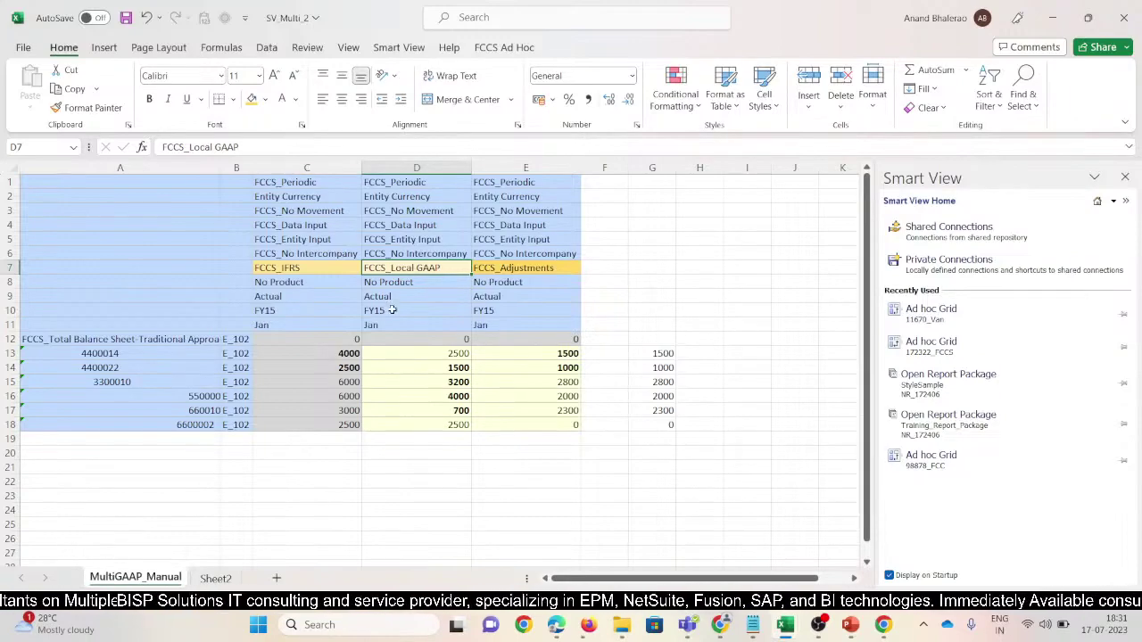
{"action": "left_click_drag", "start_coordinate": [564, 354], "coordinate": [560, 425]}
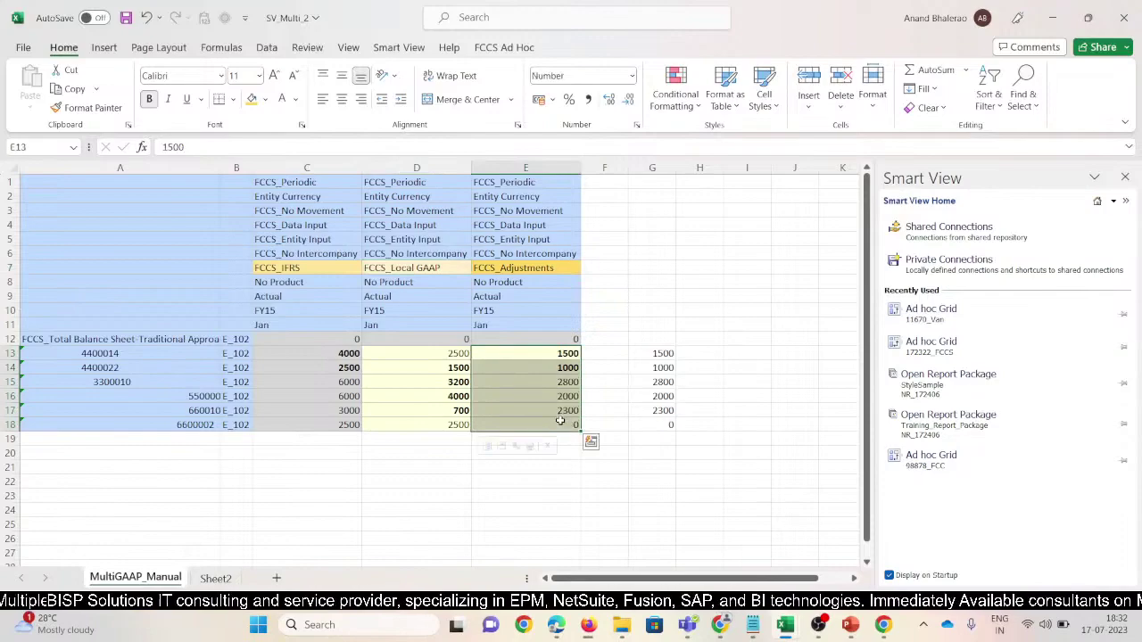
{"action": "left_click", "coordinate": [653, 352]}
{"action": "key", "text": "F2"}
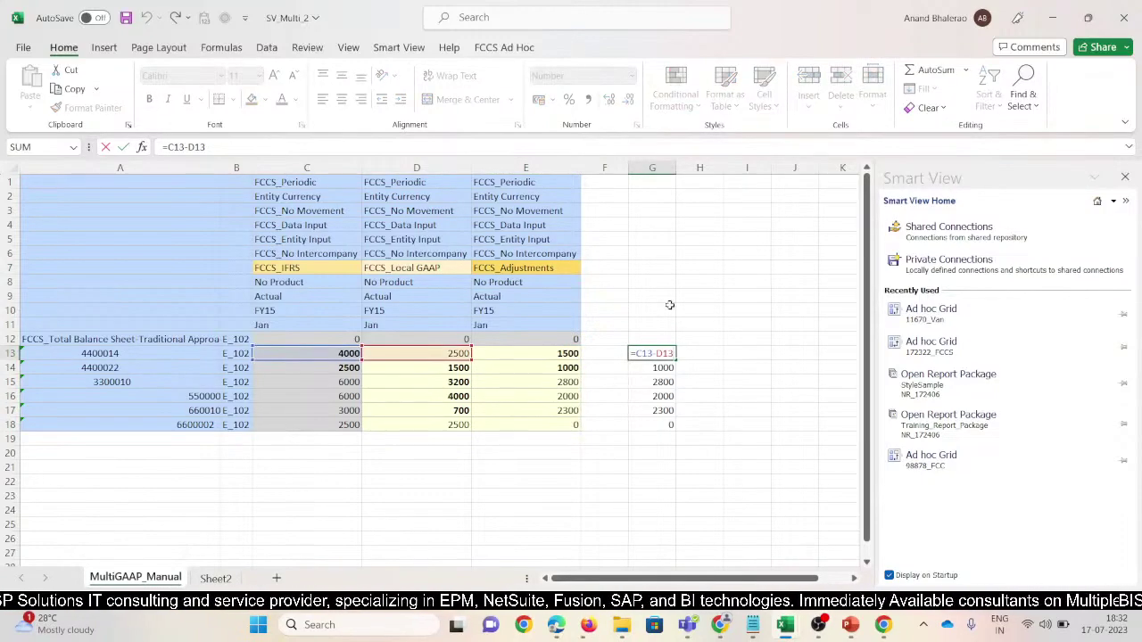
{"action": "key", "text": "Escape"}
- Label the check column by entering Automatic Adjustment in cell G8
{"action": "left_click", "coordinate": [652, 282]}
{"action": "type", "text": "Au"}
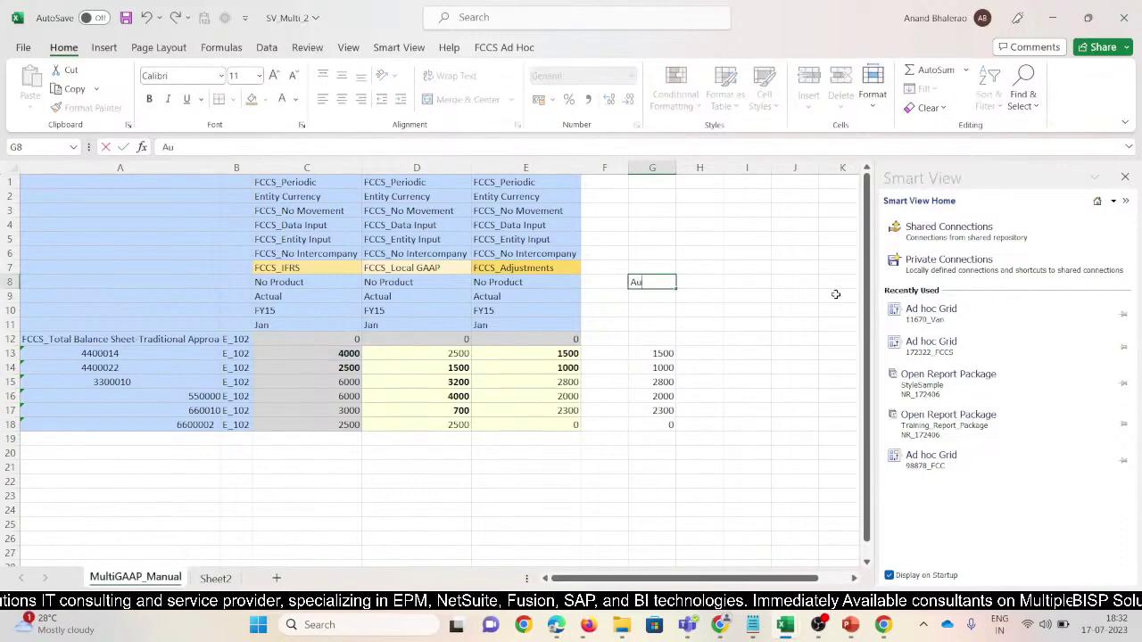
{"action": "type", "text": "tomatic"}
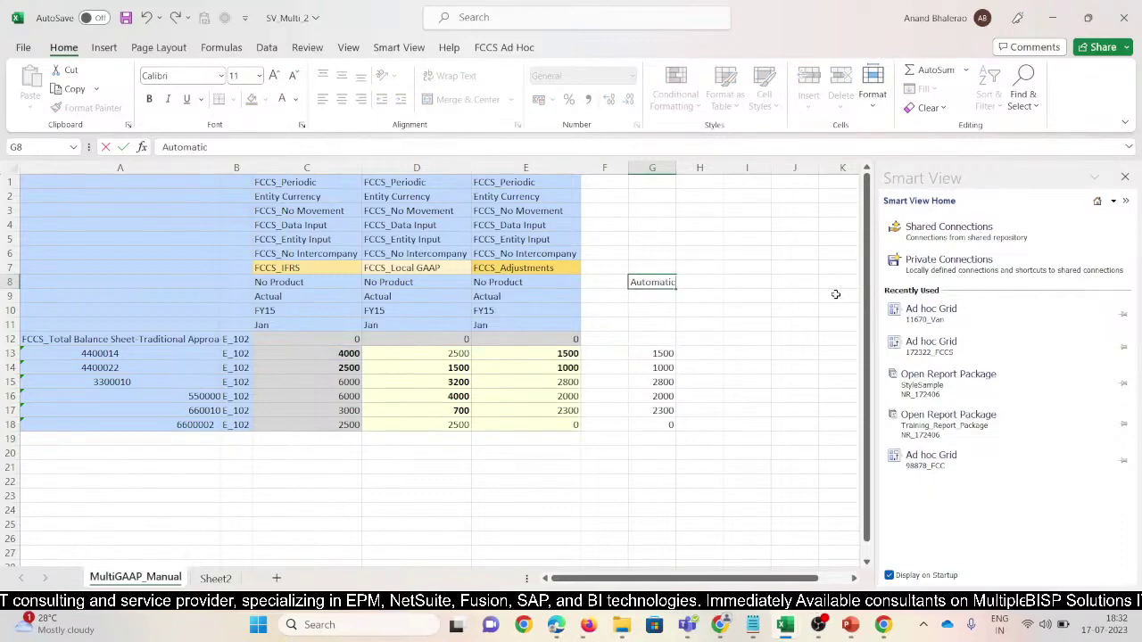
{"action": "type", "text": " Adjustme"}
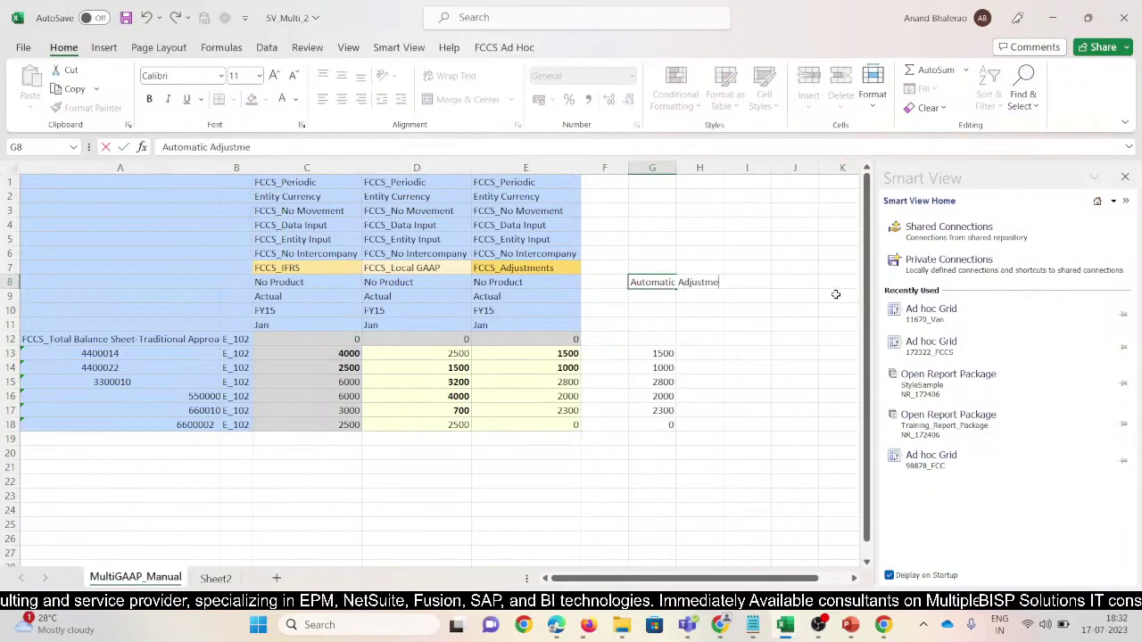
{"action": "type", "text": "nt"}
{"action": "key", "text": "ctrl+Return"}
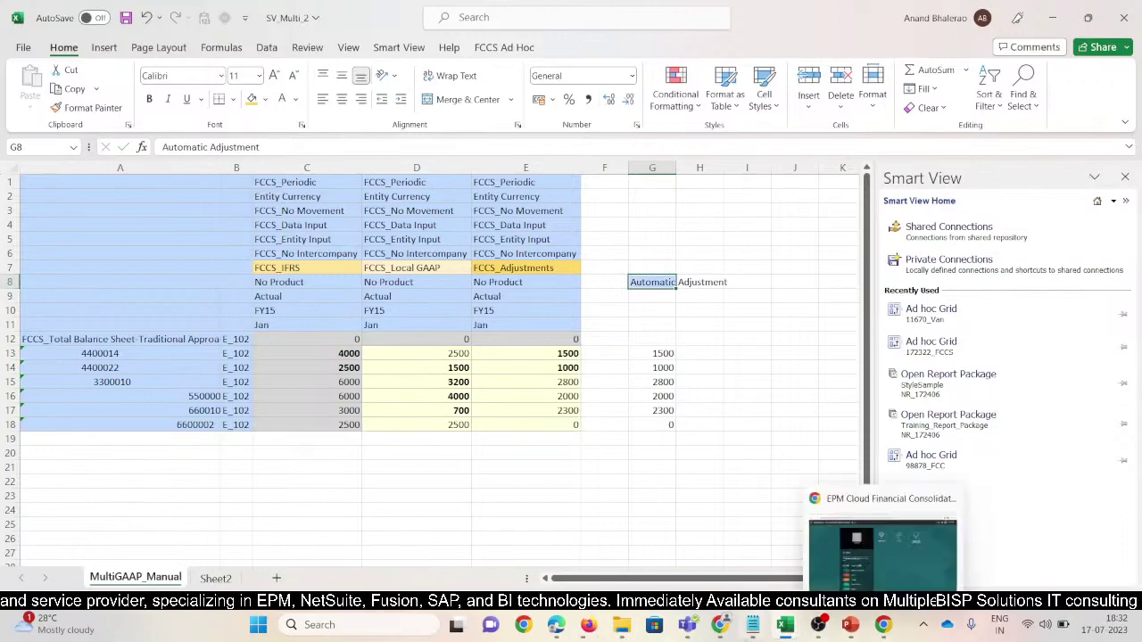
- Switch to Firefox, sign in to the 172322 instance and start creating a new Financial Consolidation and Close application
{"action": "mouse_move", "coordinate": [687, 628]}
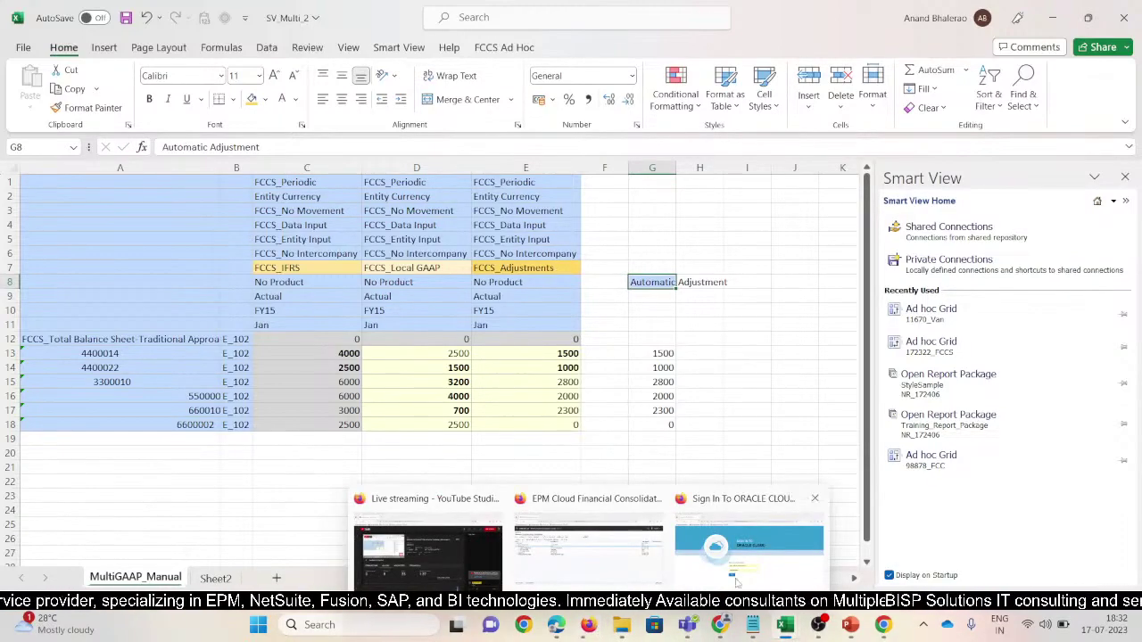
{"action": "left_click", "coordinate": [741, 527]}
{"action": "left_click", "coordinate": [435, 478]}
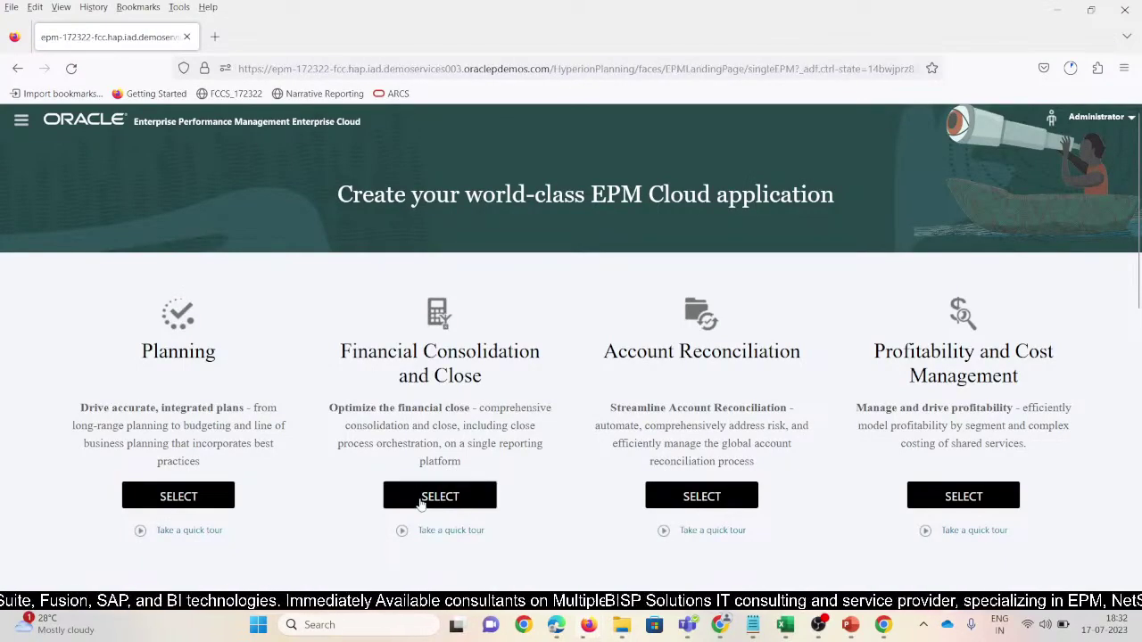
{"action": "left_click", "coordinate": [420, 502]}
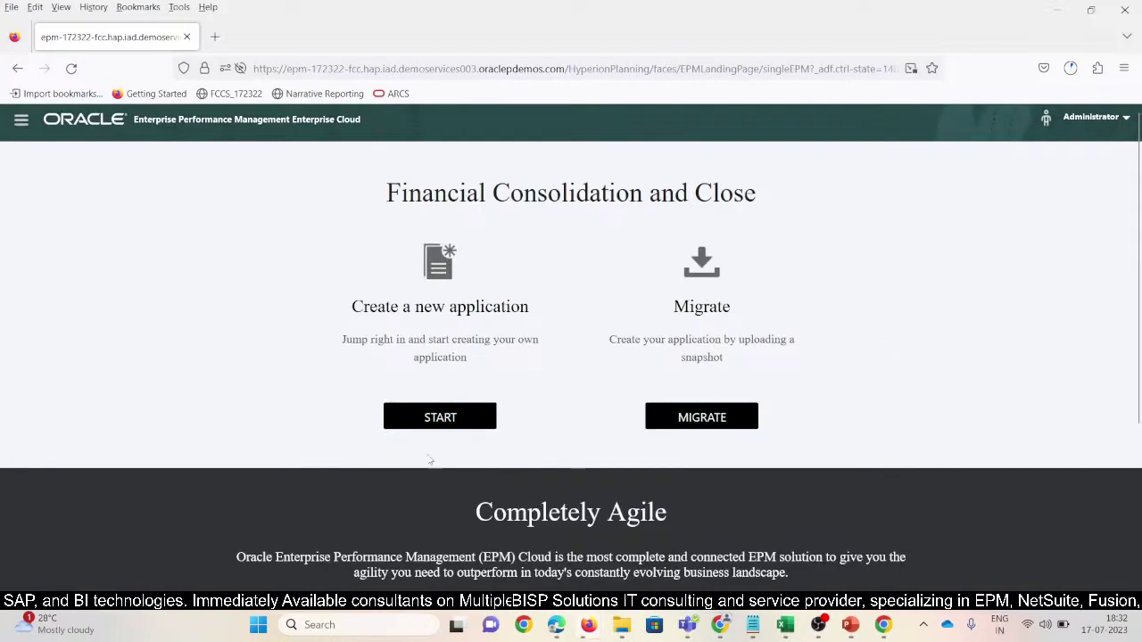
{"action": "left_click", "coordinate": [440, 425]}
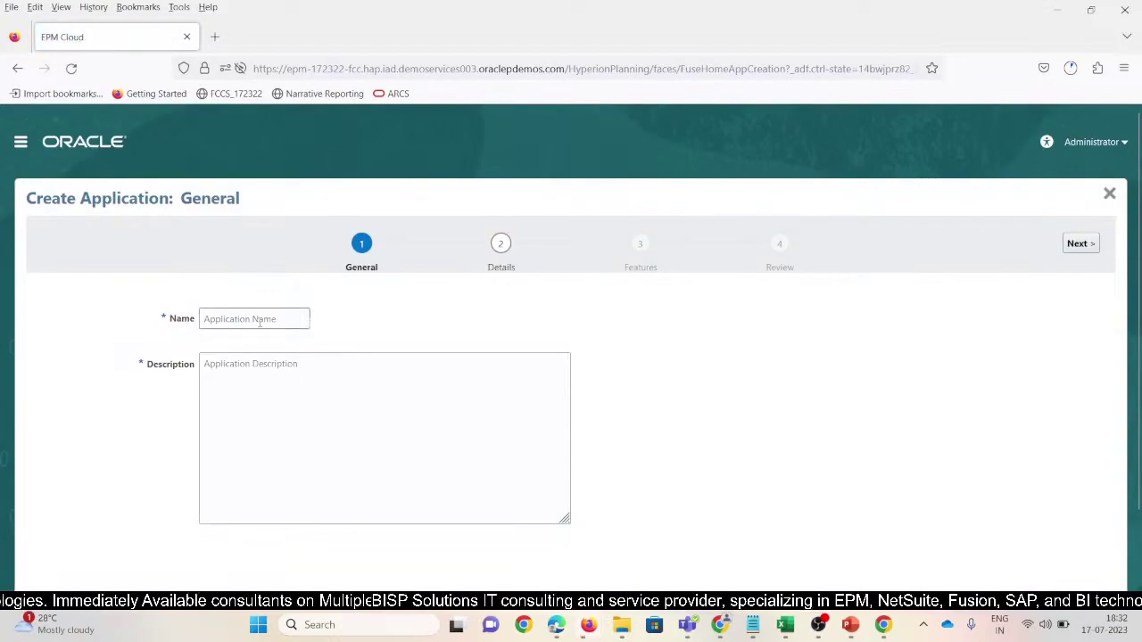
- Name the application MultiGAA, describe it as "For Caluclated Adjustment of MUlti GAAP", and proceed to the Details stage
{"action": "type", "text": "MultiGAA"}
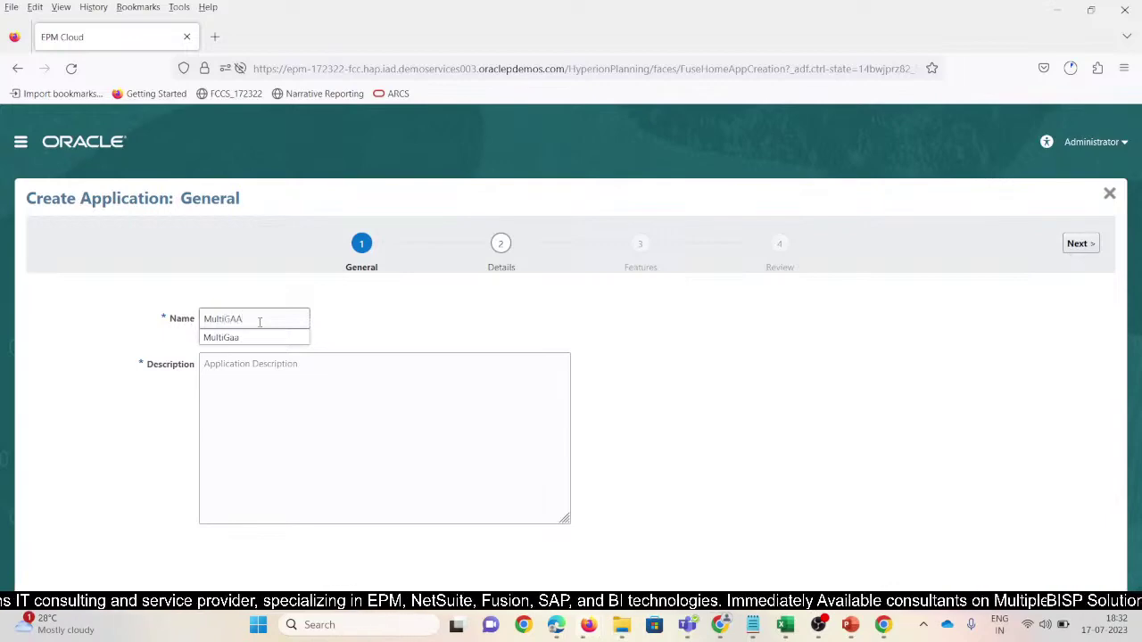
{"action": "key", "text": "Tab"}
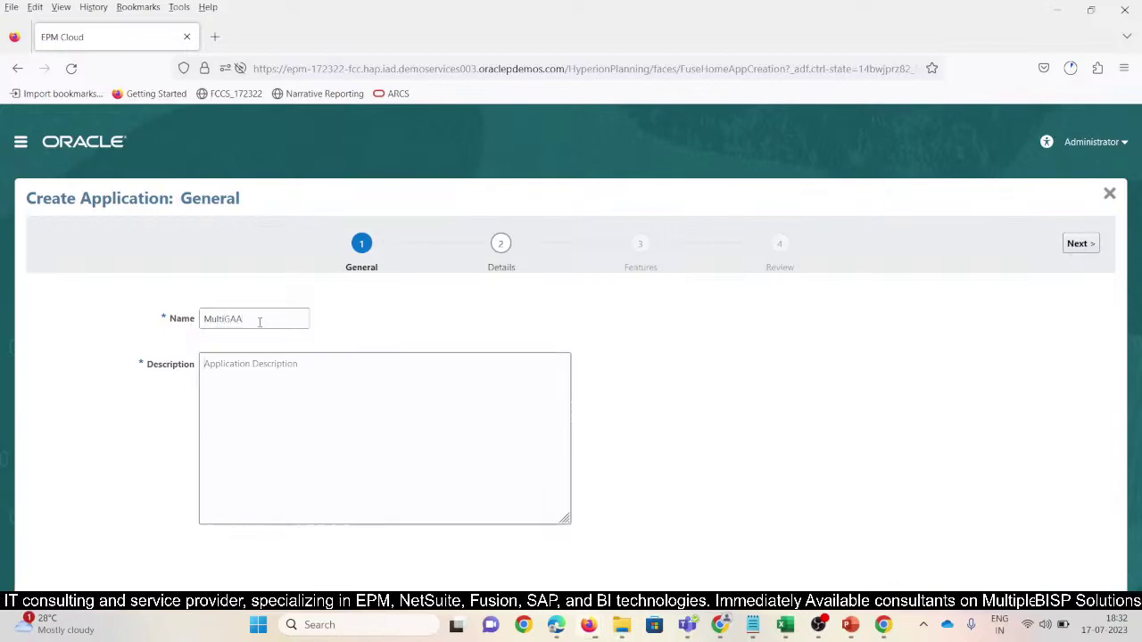
{"action": "left_click", "coordinate": [1081, 245]}
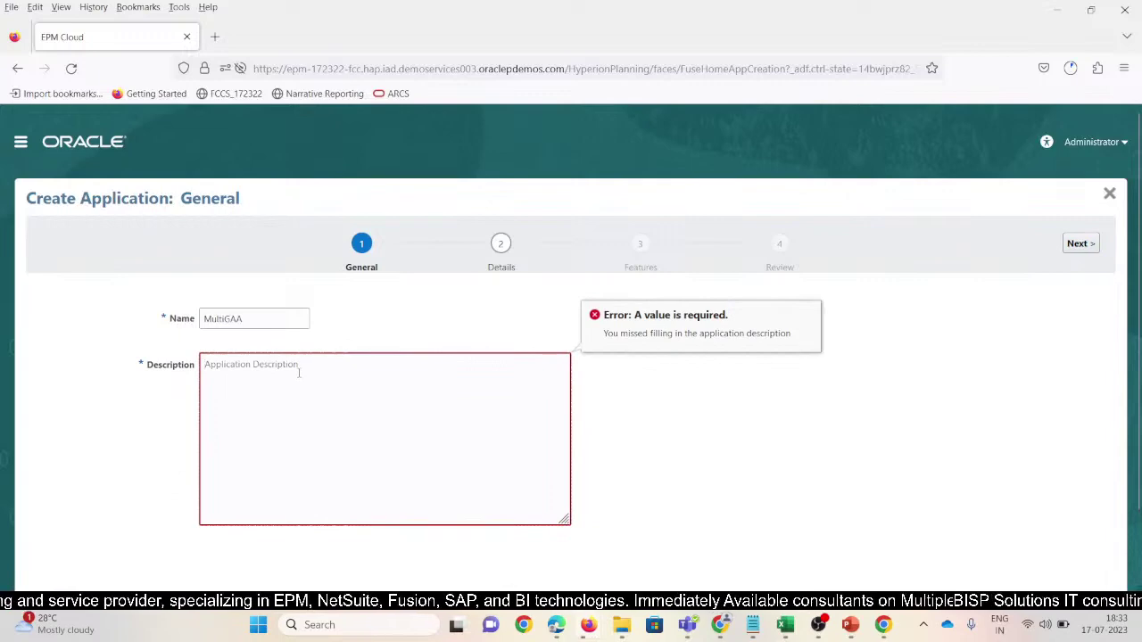
{"action": "type", "text": "M"}
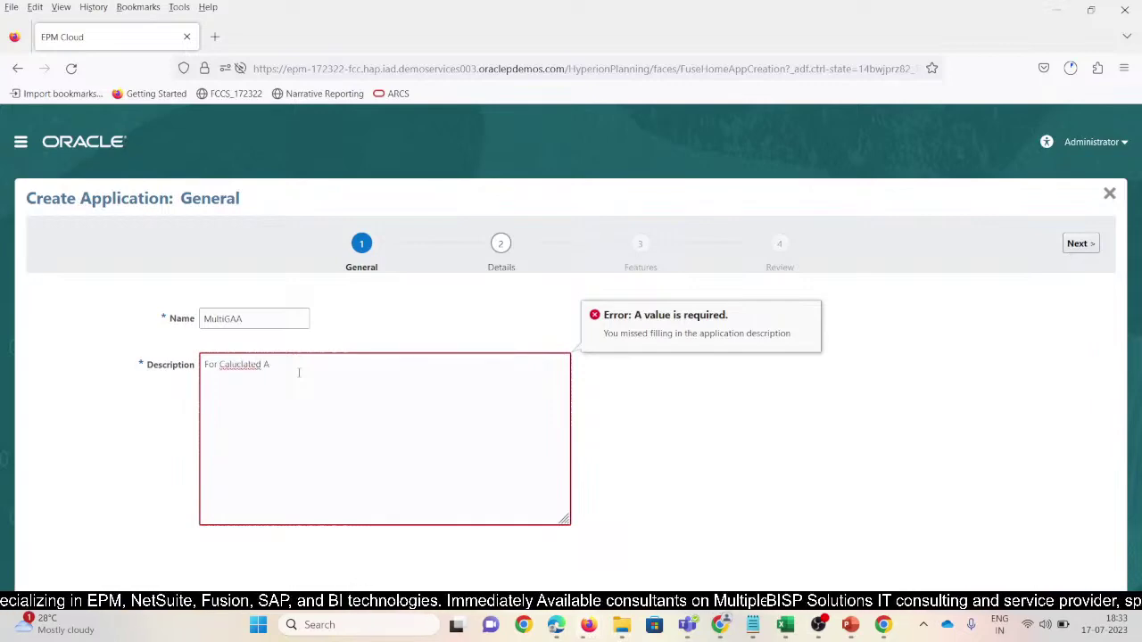
{"action": "type", "text": "tment o"}
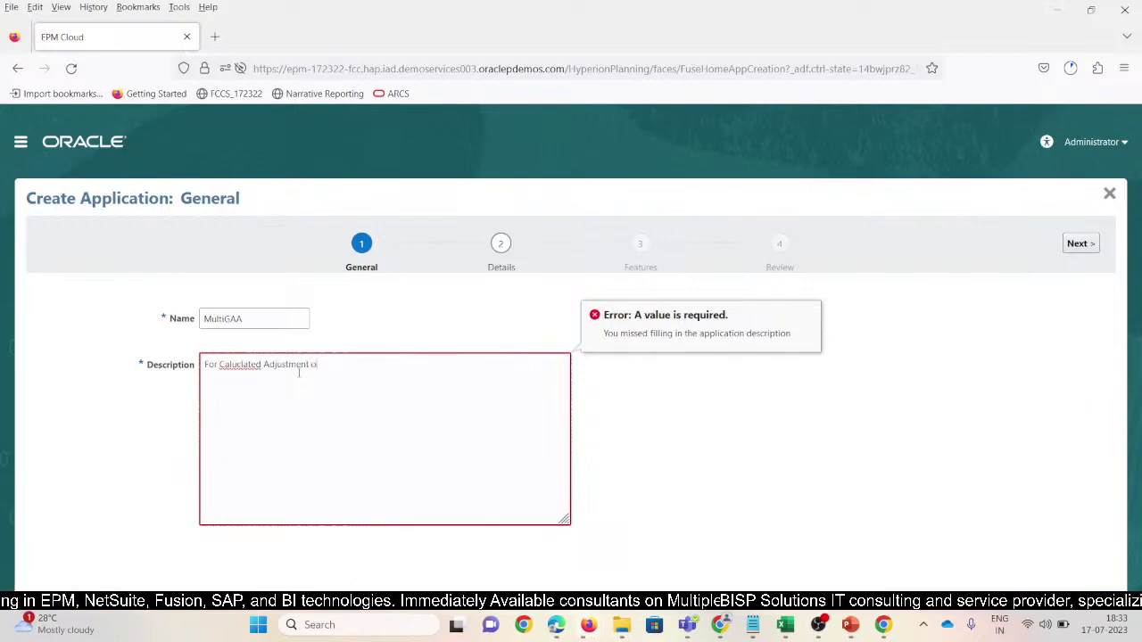
{"action": "type", "text": "f MUlti "}
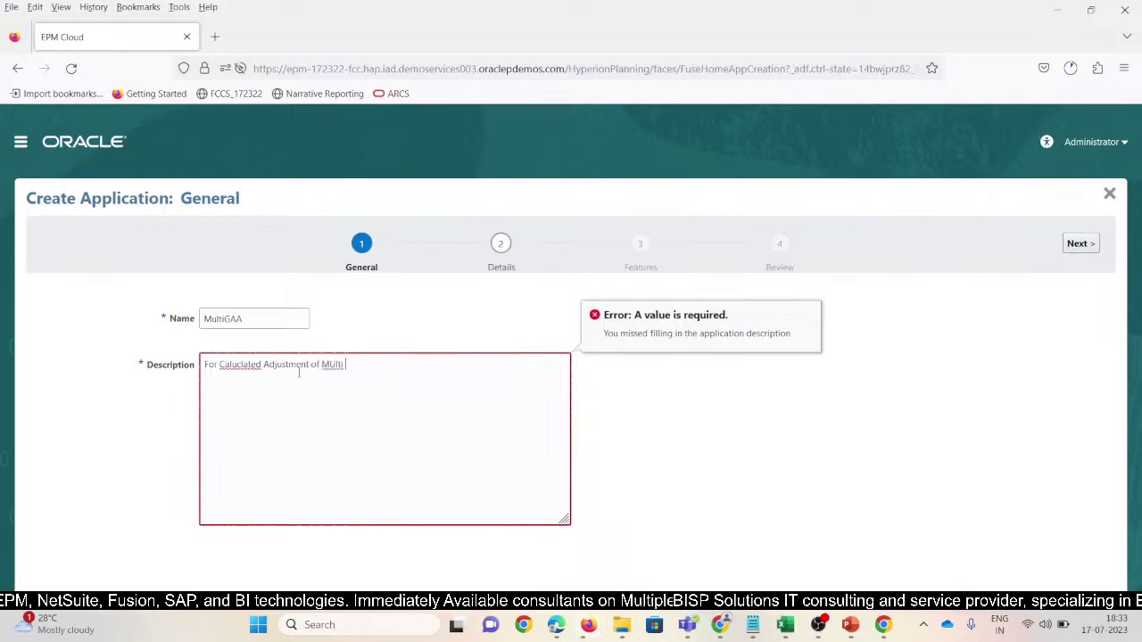
{"action": "type", "text": "GAAP"}
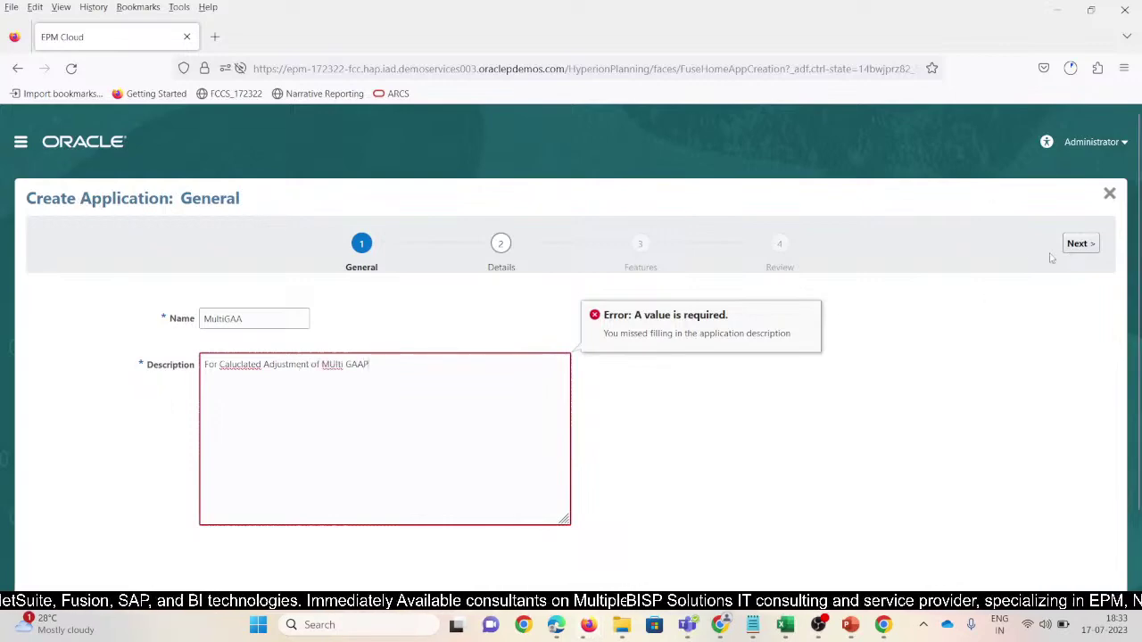
{"action": "left_click", "coordinate": [1078, 244]}
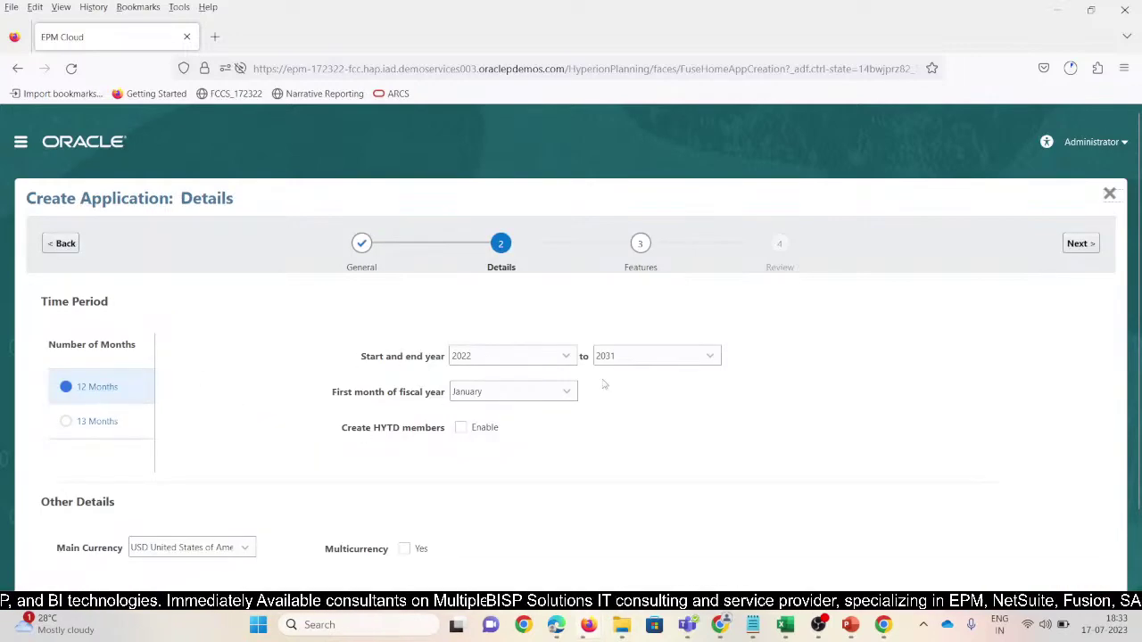
- Set the application years to 2015 through 2025, enable Multicurrency, and proceed to the Features stage
{"action": "left_click", "coordinate": [565, 356]}
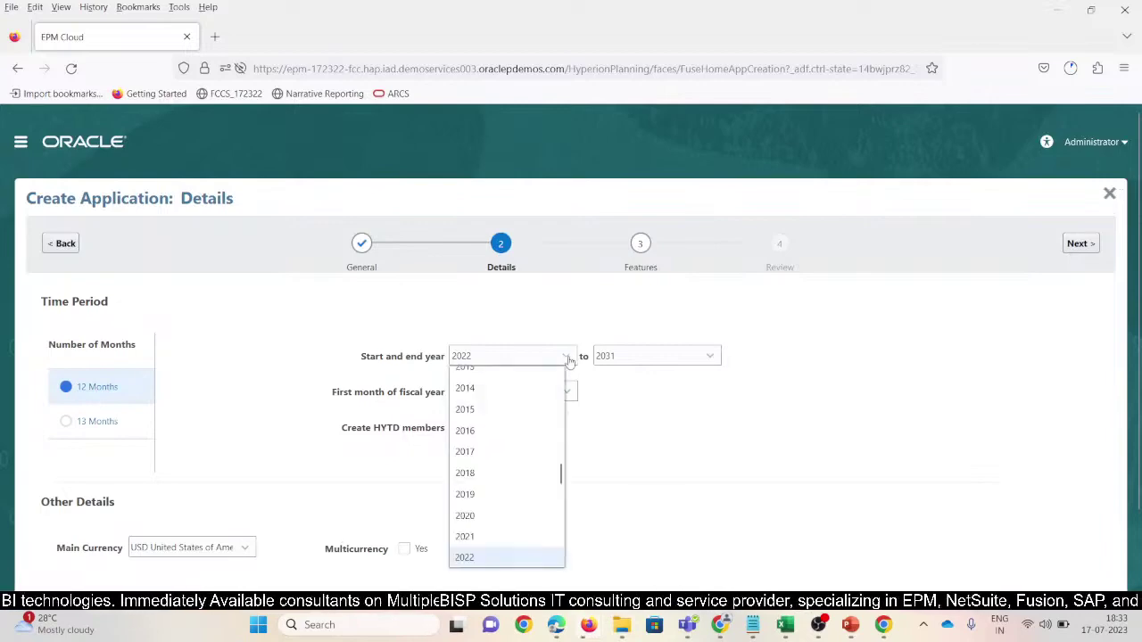
{"action": "left_click", "coordinate": [482, 411]}
{"action": "left_click", "coordinate": [711, 356]}
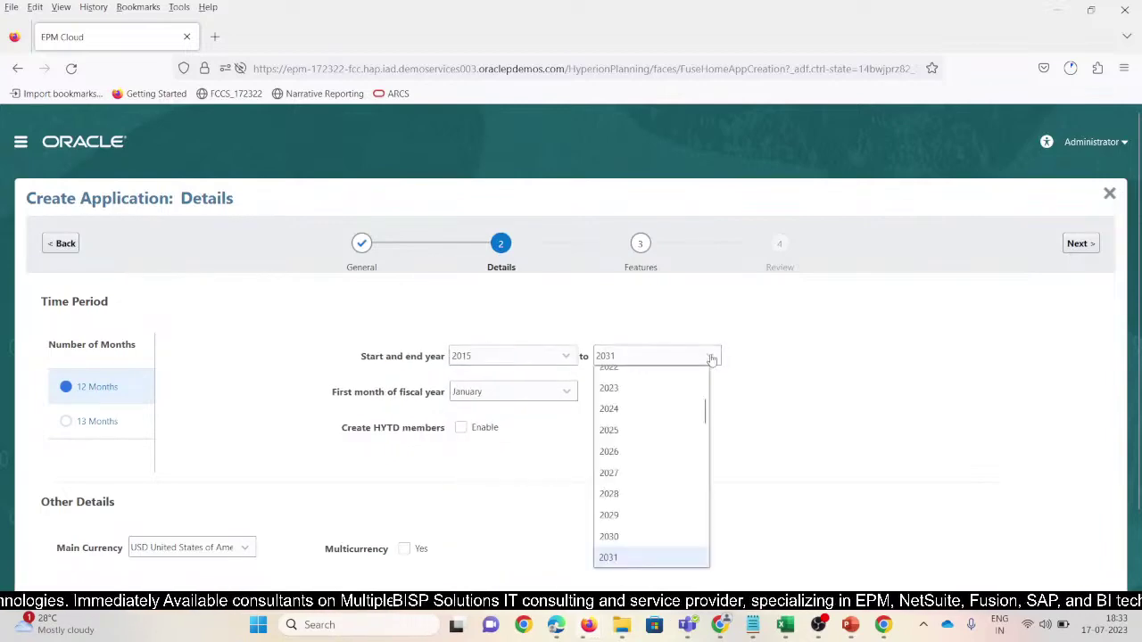
{"action": "left_click", "coordinate": [622, 431]}
{"action": "scroll", "coordinate": [500, 446], "scroll_direction": "down", "scroll_amount": 2}
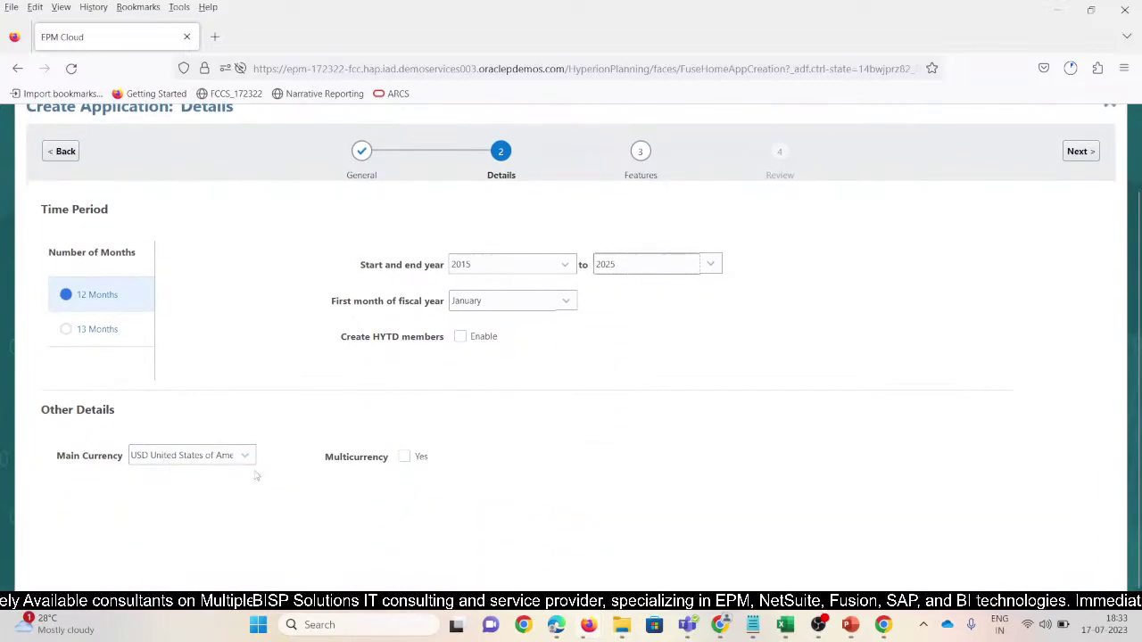
{"action": "left_click", "coordinate": [405, 457]}
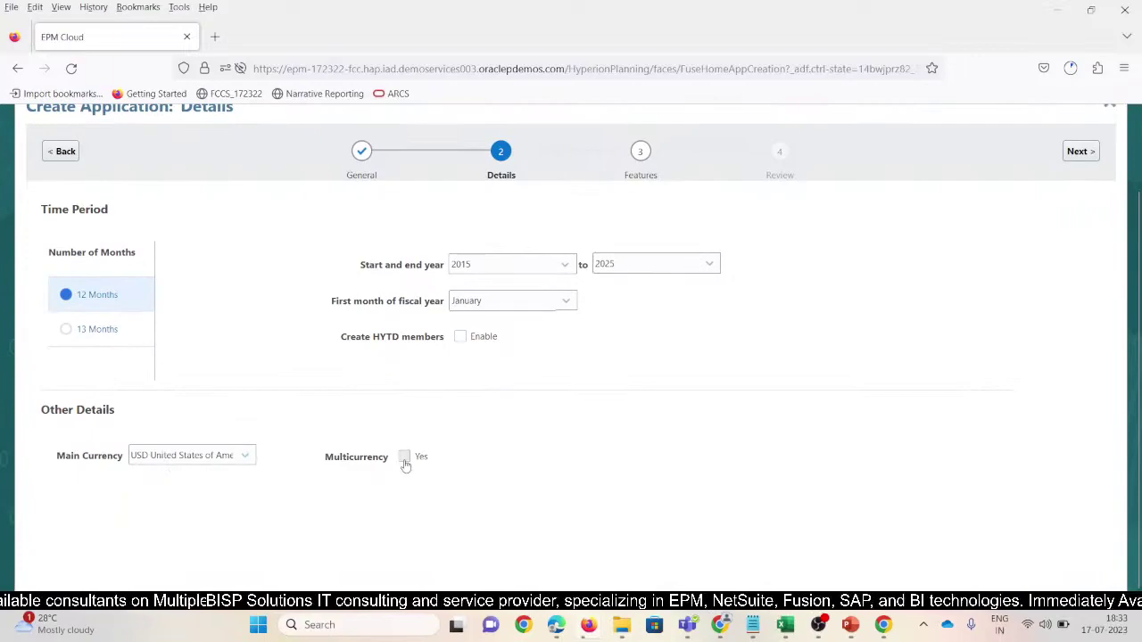
{"action": "scroll", "coordinate": [477, 495], "scroll_direction": "up", "scroll_amount": 2}
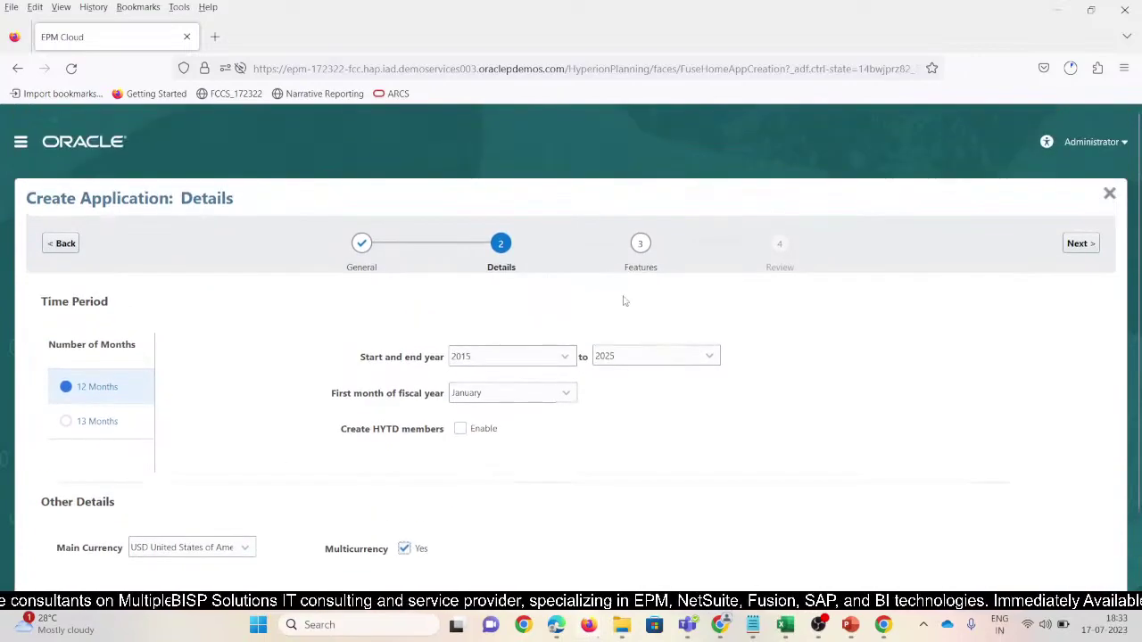
{"action": "left_click", "coordinate": [1085, 246]}
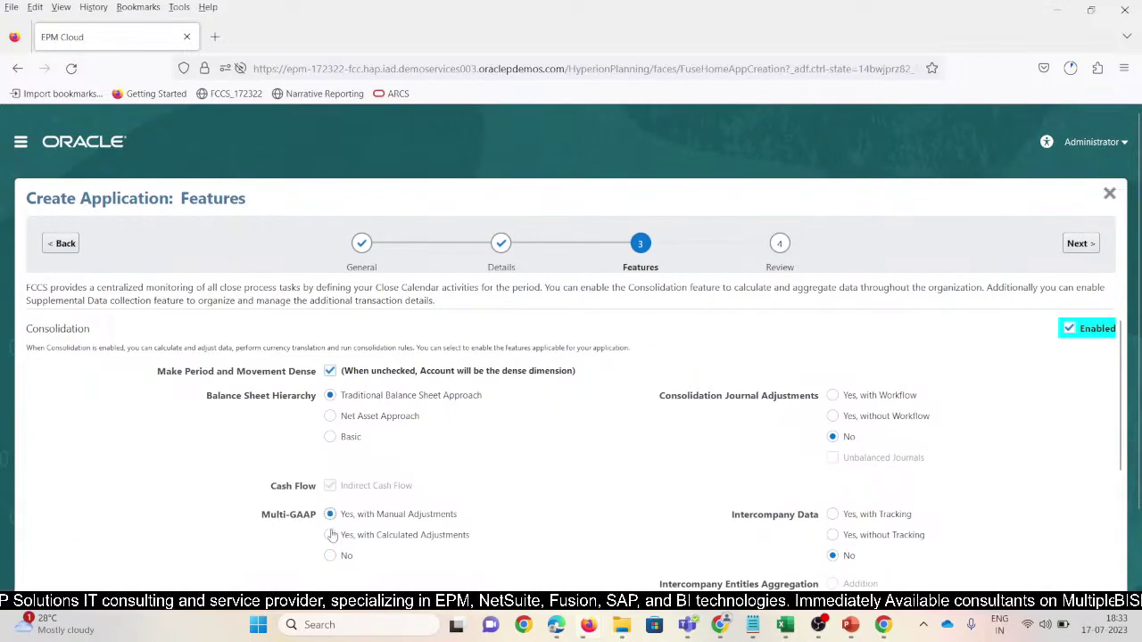
- Try the Multi-GAAP settings Yes, with Calculated Adjustments and No, then reselect Yes, with Manual Adjustments
{"action": "left_click", "coordinate": [331, 535]}
{"action": "left_click", "coordinate": [330, 556]}
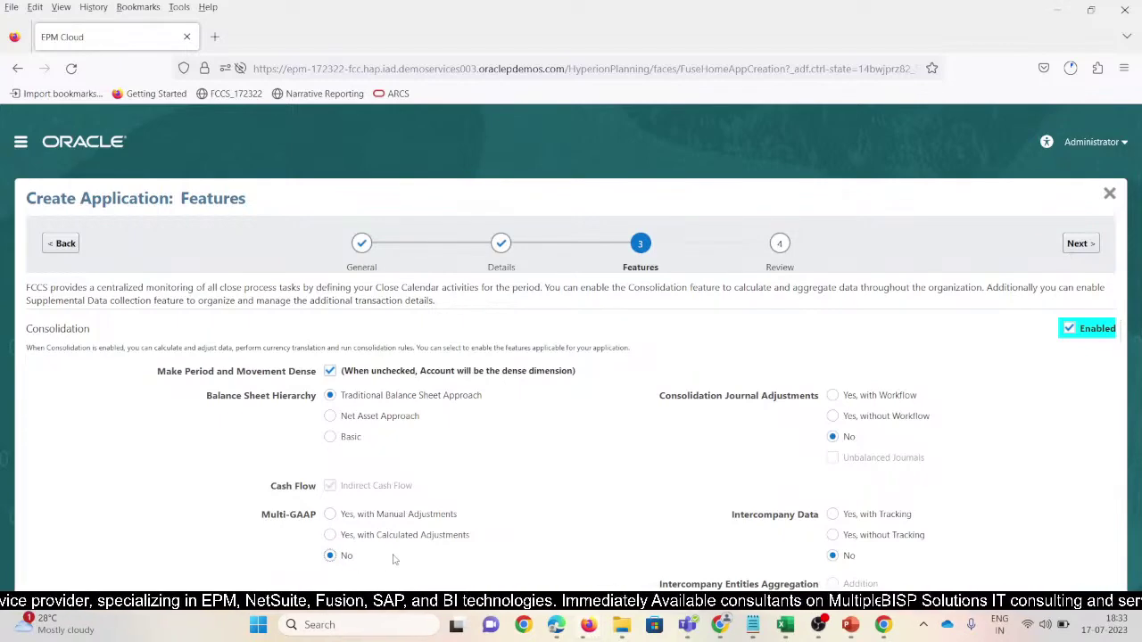
{"action": "left_click", "coordinate": [331, 518]}
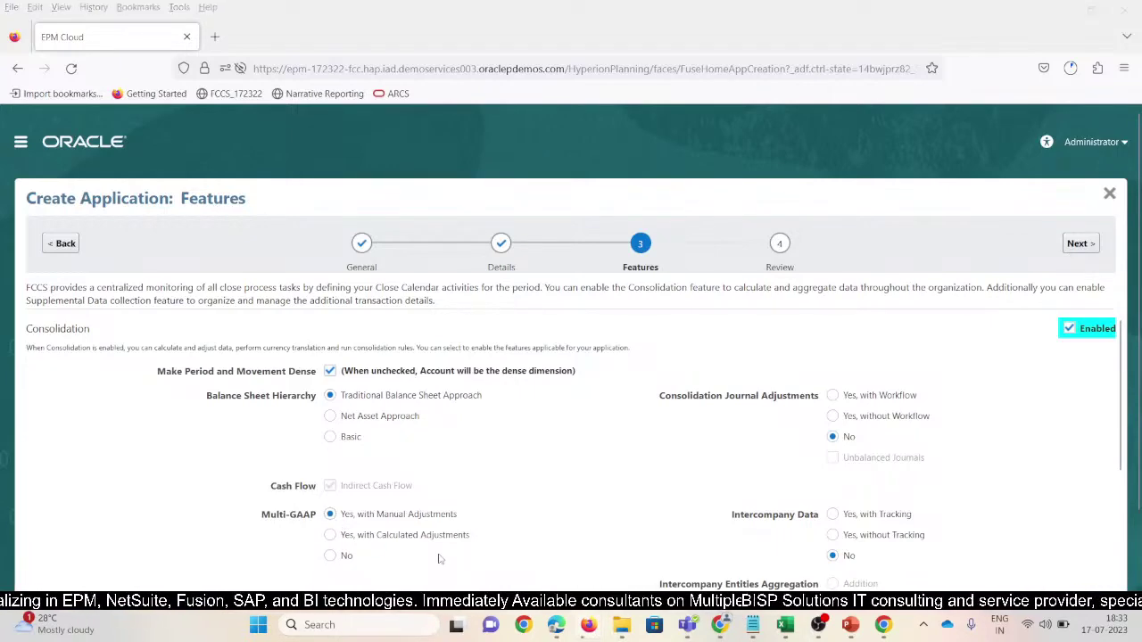
- Switch to the SV_Multi_2 workbook and examine the Local GAAP and Adjustments input cells D13:E17 against the Multi-GAAP options
{"action": "key", "text": "alt+Tab"}
{"action": "left_click_drag", "start_coordinate": [412, 357], "coordinate": [493, 416]}
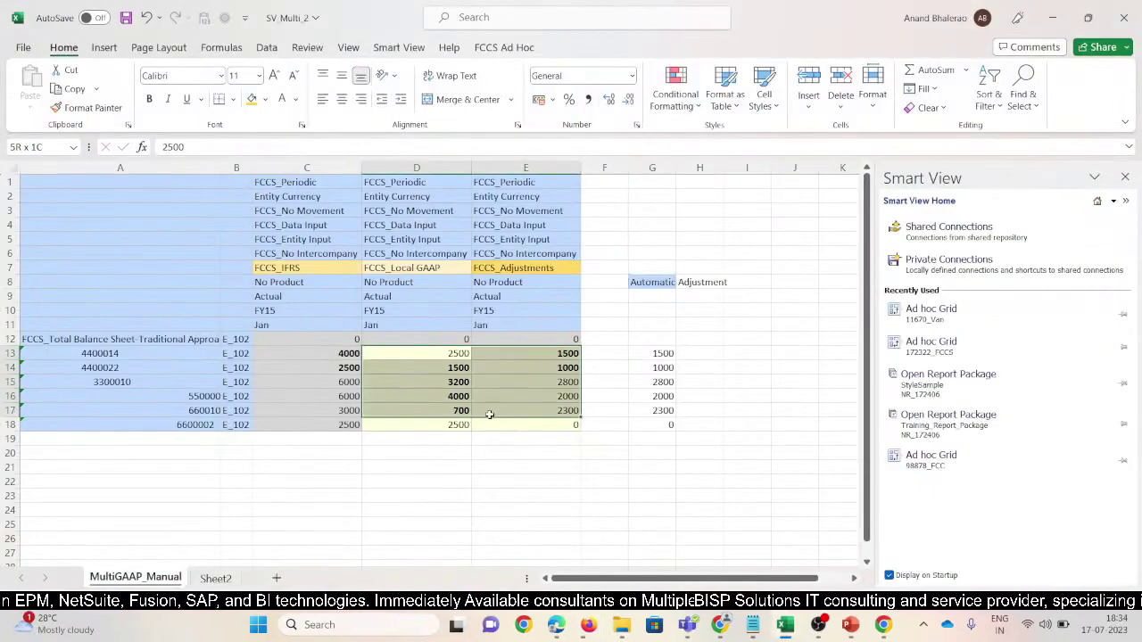
{"action": "key", "text": "alt+Tab"}
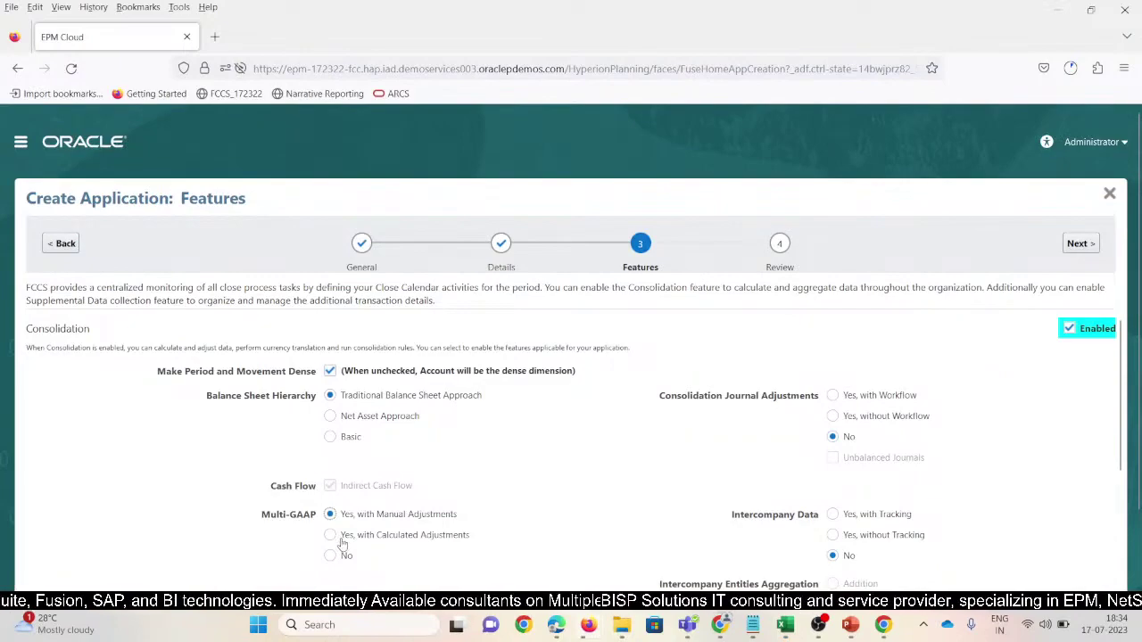
{"action": "key", "text": "alt+Tab"}
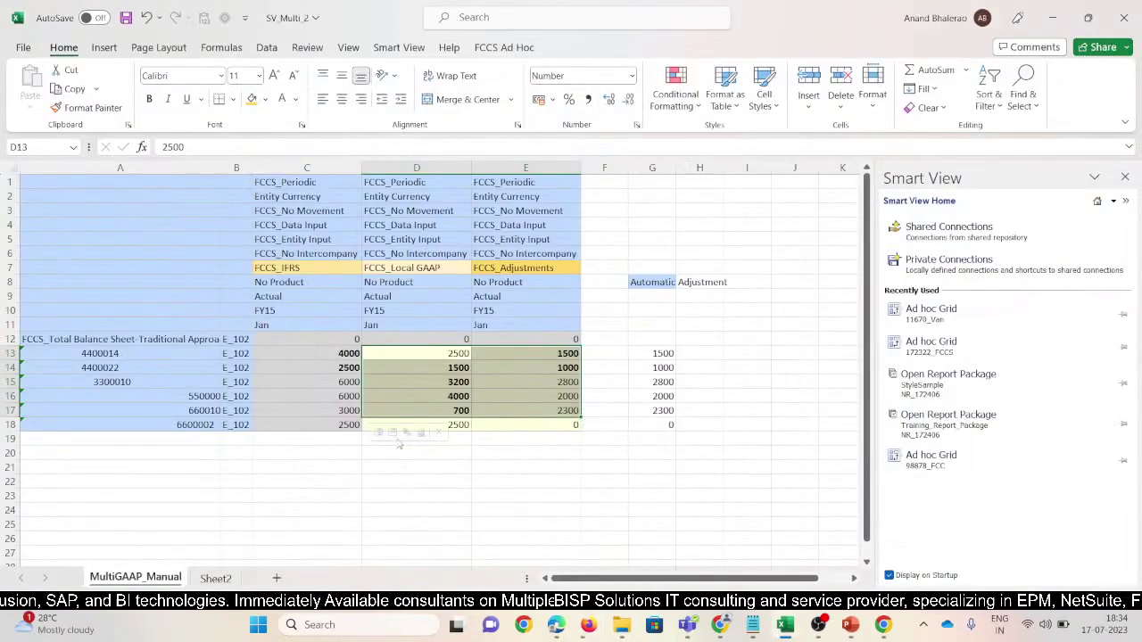
- Return to the application setup in Firefox, set Multi-GAAP to Yes, with Calculated Adjustments, and review the remaining consolidation features
{"action": "key", "text": "alt+Tab"}
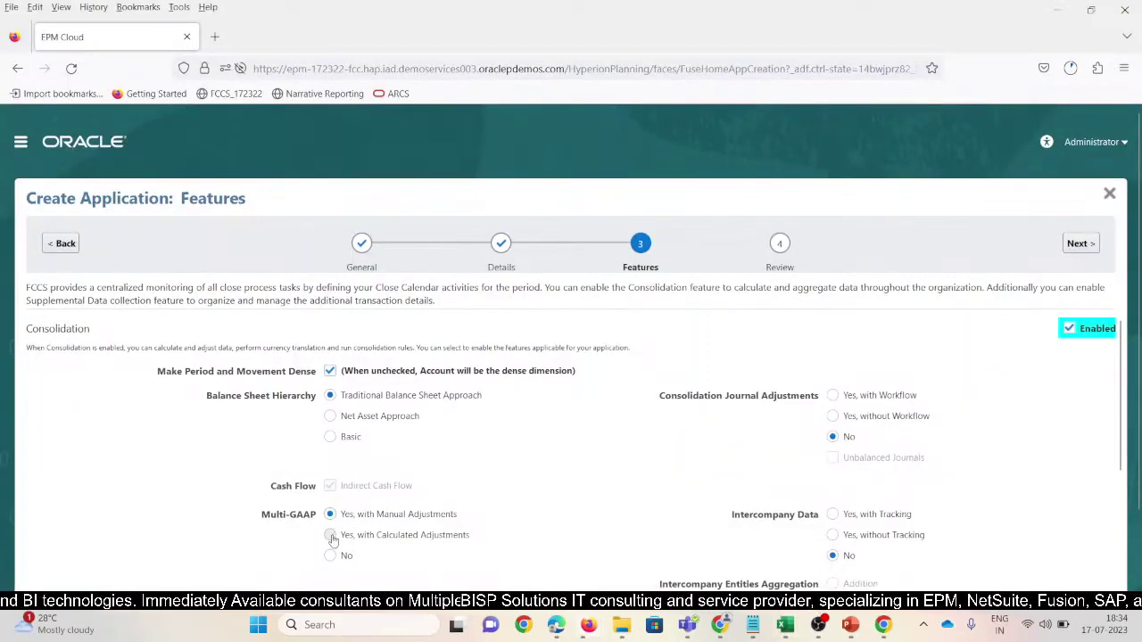
{"action": "left_click", "coordinate": [330, 536]}
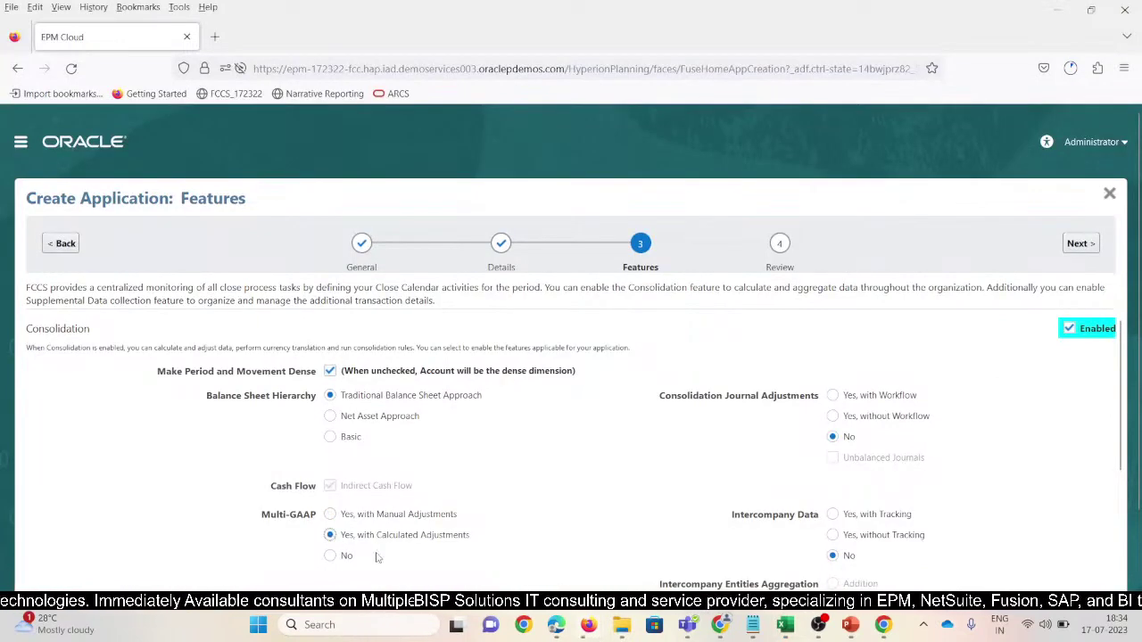
{"action": "scroll", "coordinate": [491, 445], "scroll_direction": "down", "scroll_amount": 3}
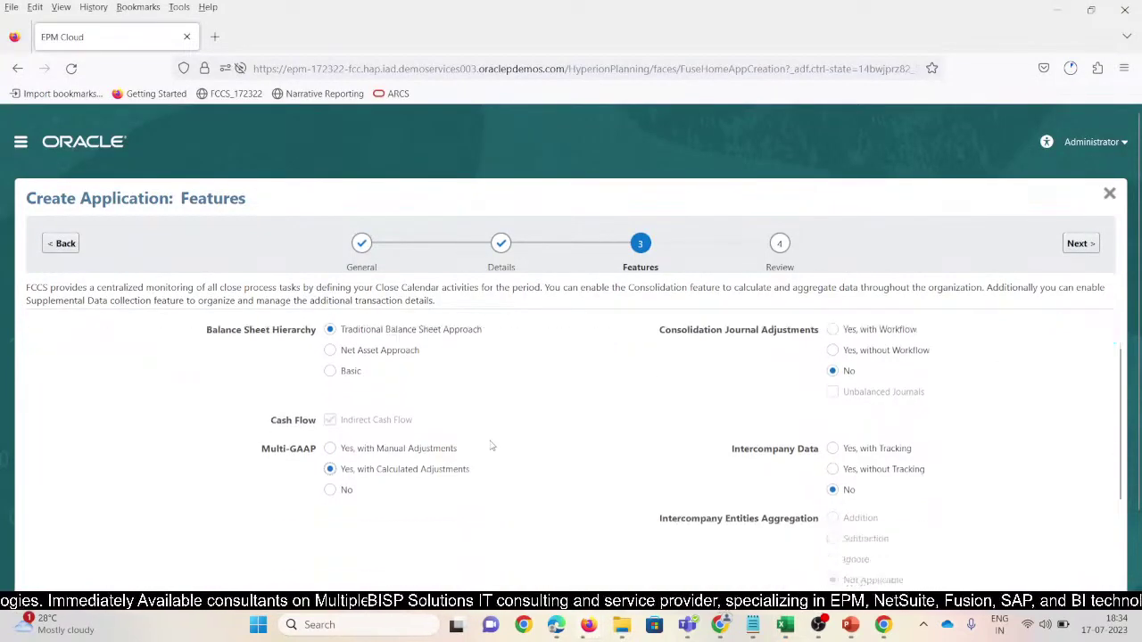
{"action": "scroll", "coordinate": [491, 444], "scroll_direction": "up", "scroll_amount": 3}
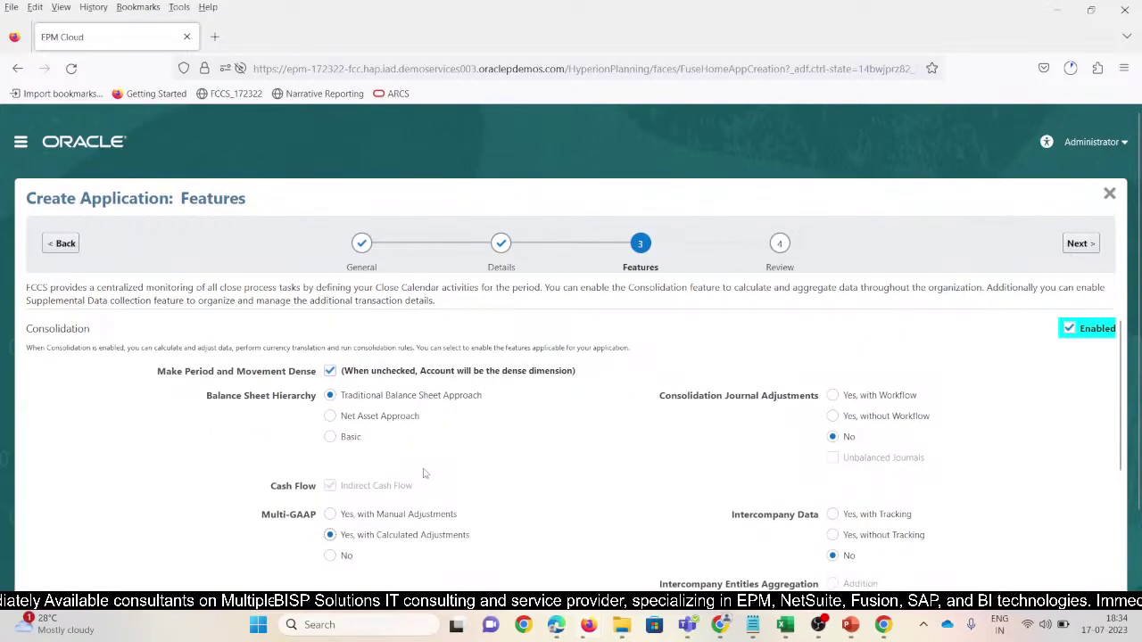
{"action": "scroll", "coordinate": [424, 411], "scroll_direction": "down", "scroll_amount": 5}
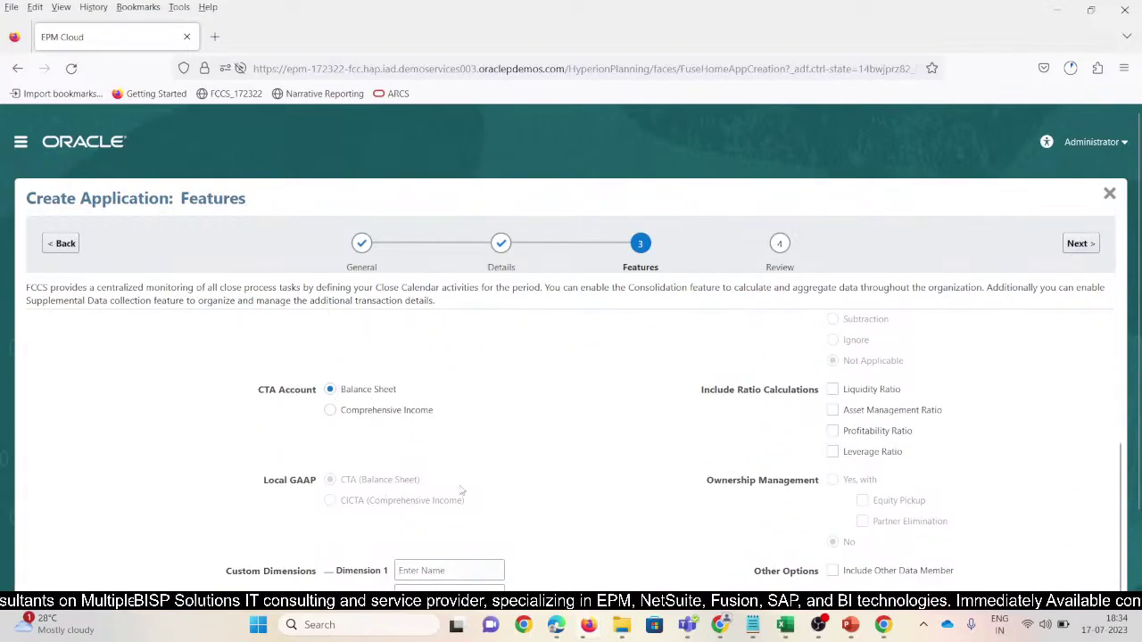
- Name custom Dimension 1 Product and enable Parent Input in the consolidation features
{"action": "scroll", "coordinate": [486, 491], "scroll_direction": "down", "scroll_amount": 1}
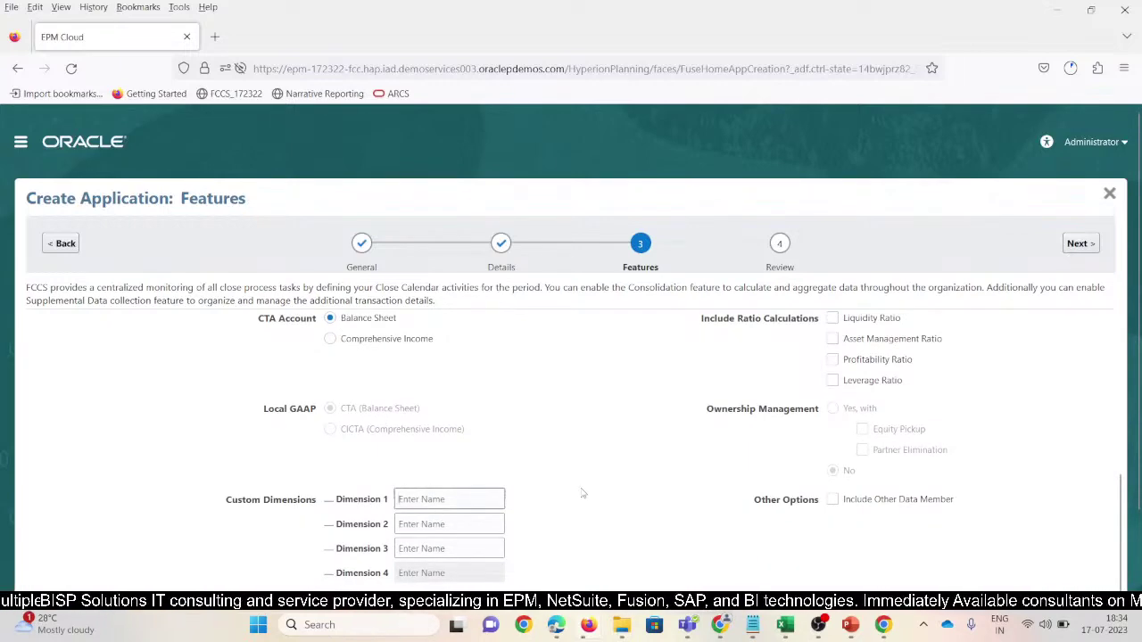
{"action": "type", "text": "Product"}
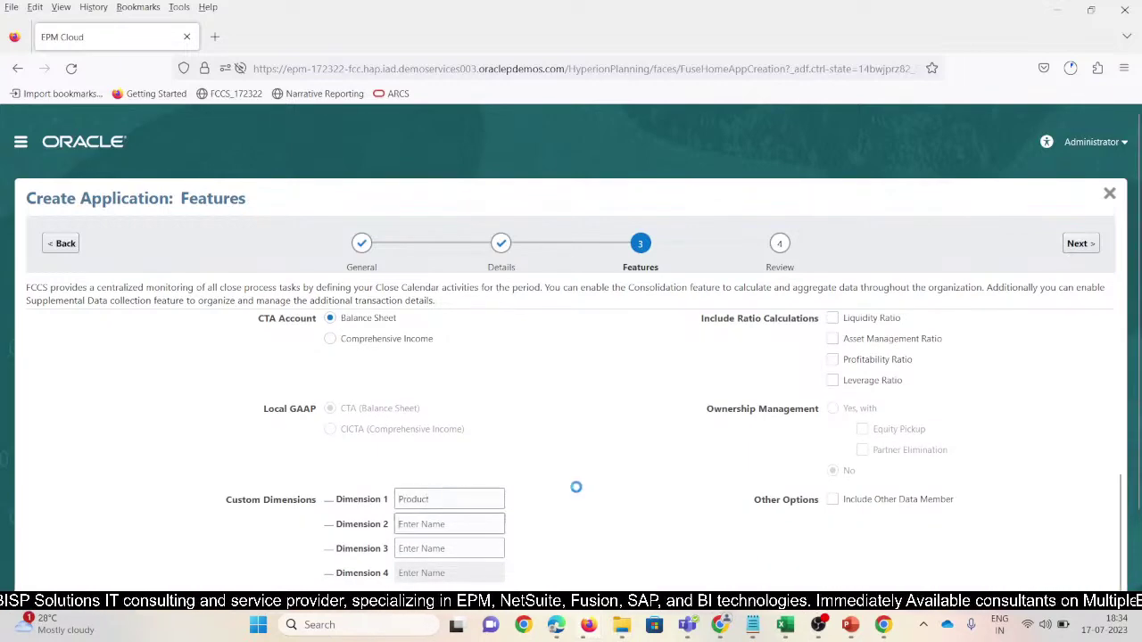
{"action": "key", "text": "Tab"}
{"action": "scroll", "coordinate": [563, 486], "scroll_direction": "down", "scroll_amount": 2}
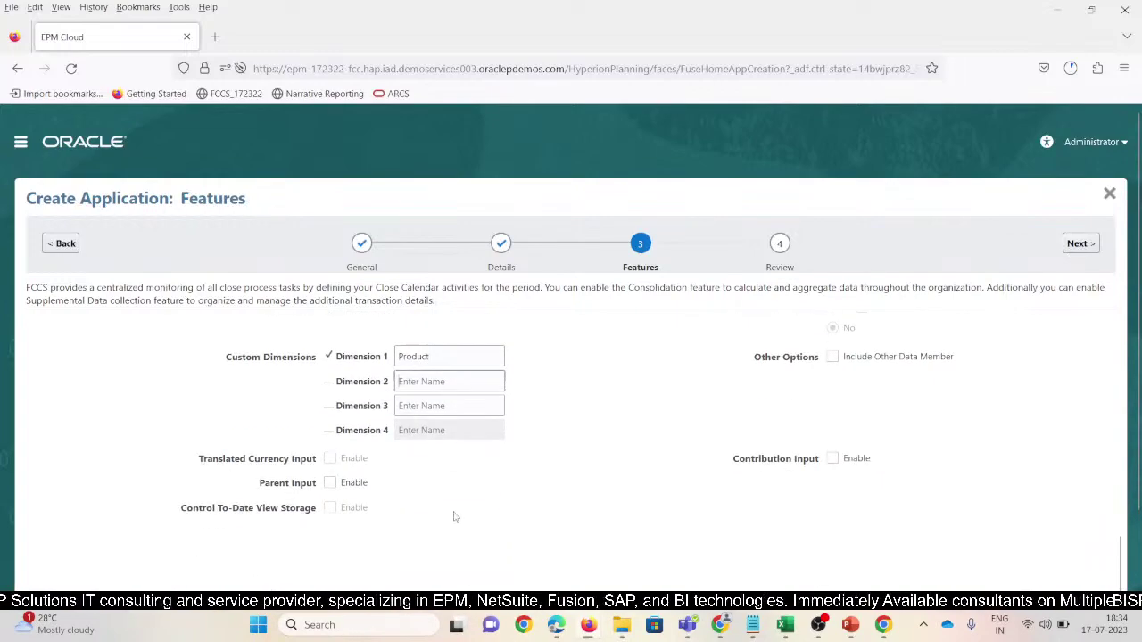
{"action": "left_click", "coordinate": [330, 483]}
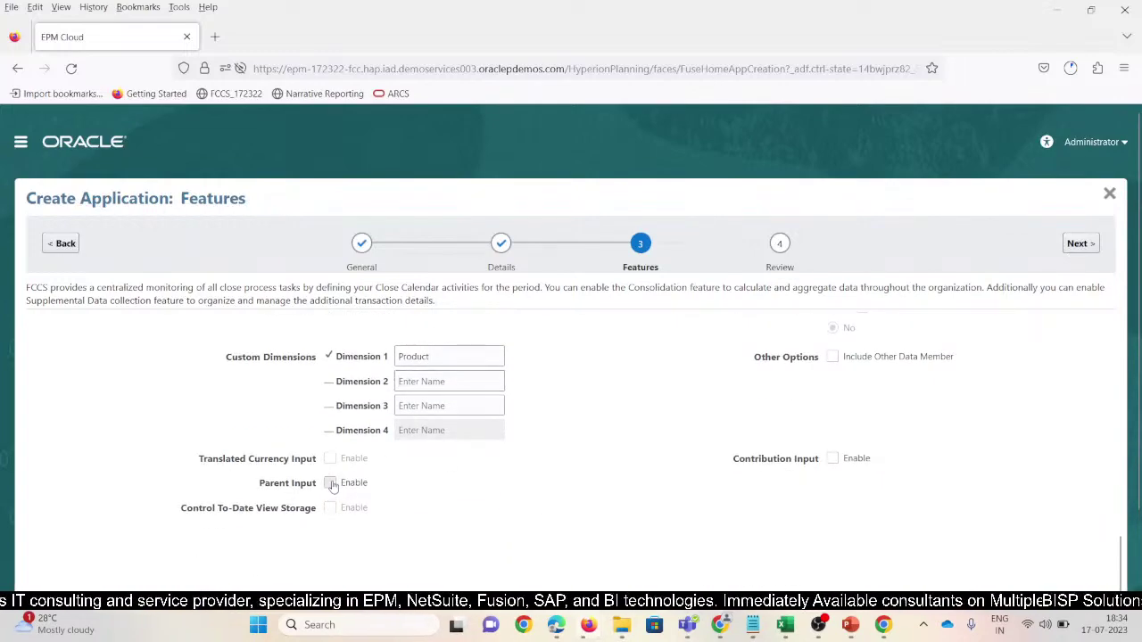
{"action": "scroll", "coordinate": [490, 522], "scroll_direction": "down", "scroll_amount": 1}
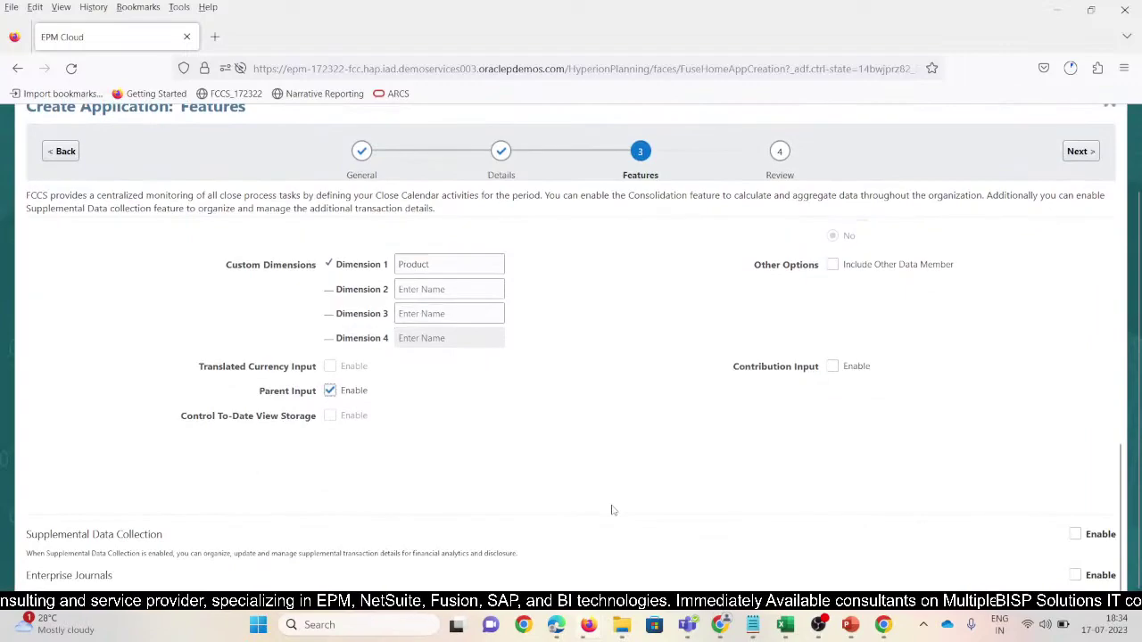
- Set Consolidation Journal Adjustments to Yes, with Workflow and Intercompany Data to Yes, with Tracking
{"action": "scroll", "coordinate": [612, 511], "scroll_direction": "up", "scroll_amount": 10}
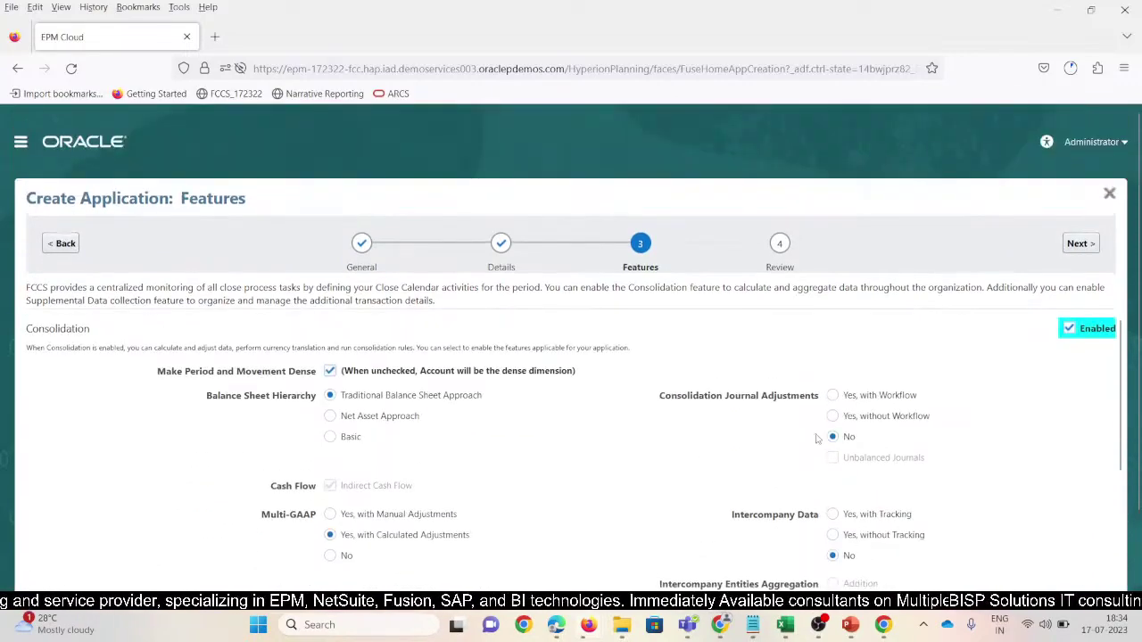
{"action": "left_click", "coordinate": [834, 397]}
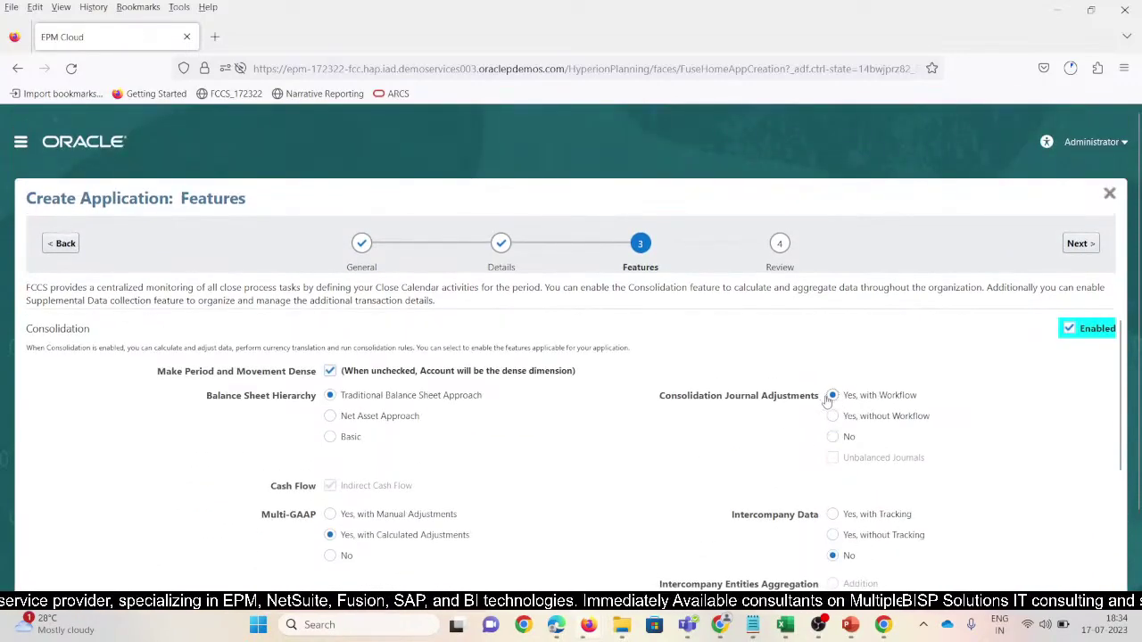
{"action": "scroll", "coordinate": [952, 494], "scroll_direction": "down", "scroll_amount": 1}
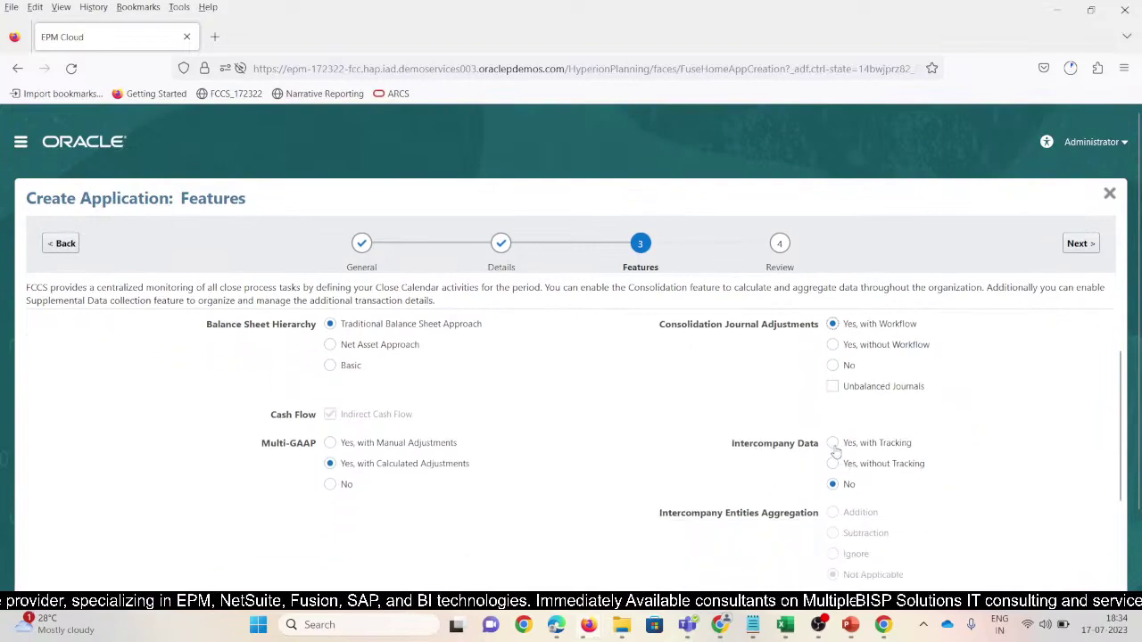
{"action": "left_click", "coordinate": [833, 444]}
{"action": "scroll", "coordinate": [980, 483], "scroll_direction": "down", "scroll_amount": 1}
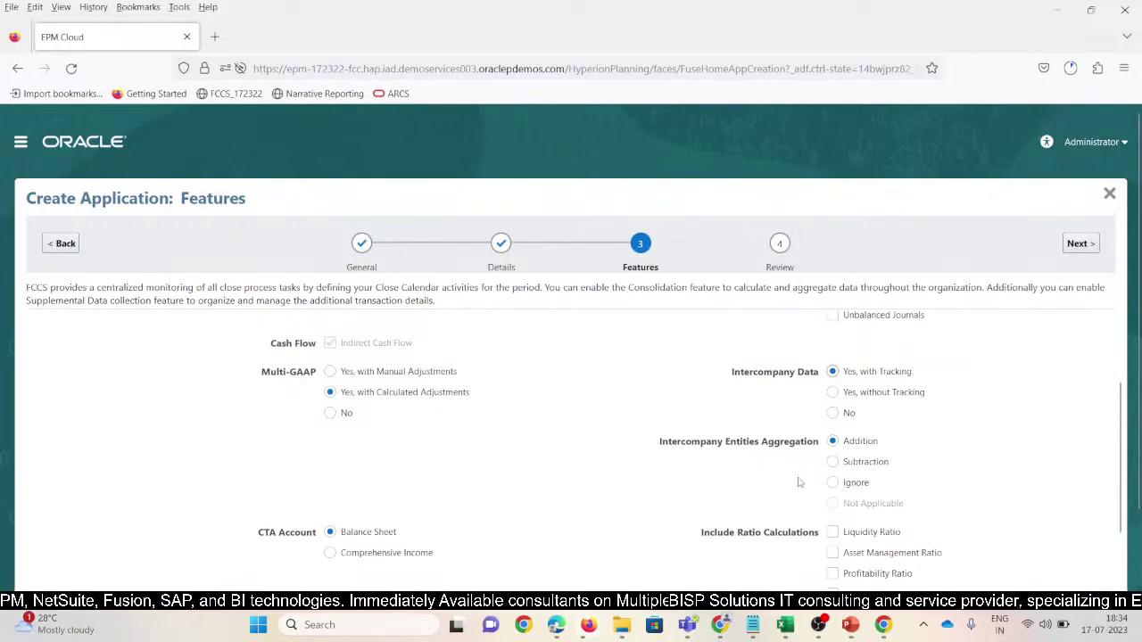
- Include the Liquidity, Asset Management, Profitability and Leverage ratio calculations
{"action": "scroll", "coordinate": [880, 466], "scroll_direction": "down", "scroll_amount": 2}
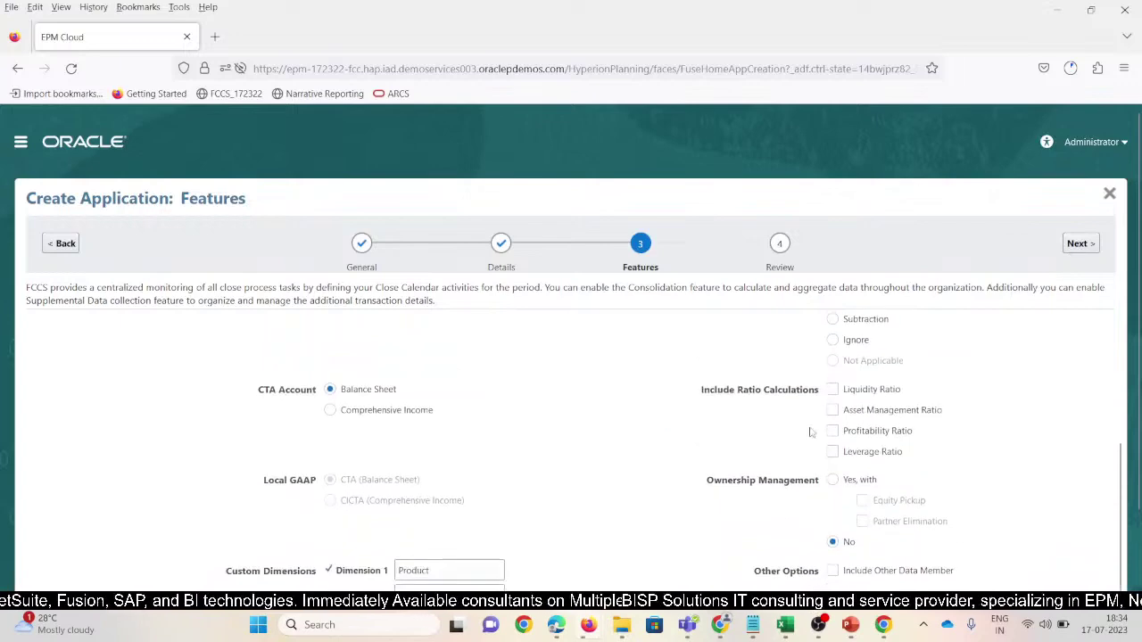
{"action": "left_click", "coordinate": [833, 390]}
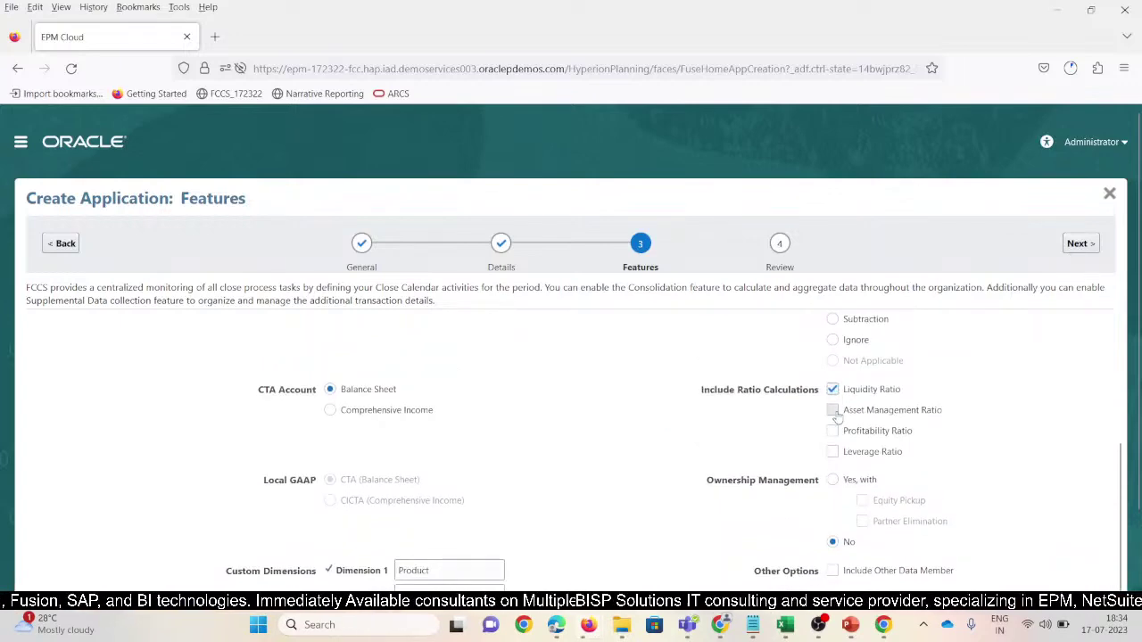
{"action": "left_click", "coordinate": [833, 411]}
{"action": "left_click", "coordinate": [833, 432]}
{"action": "left_click", "coordinate": [832, 452]}
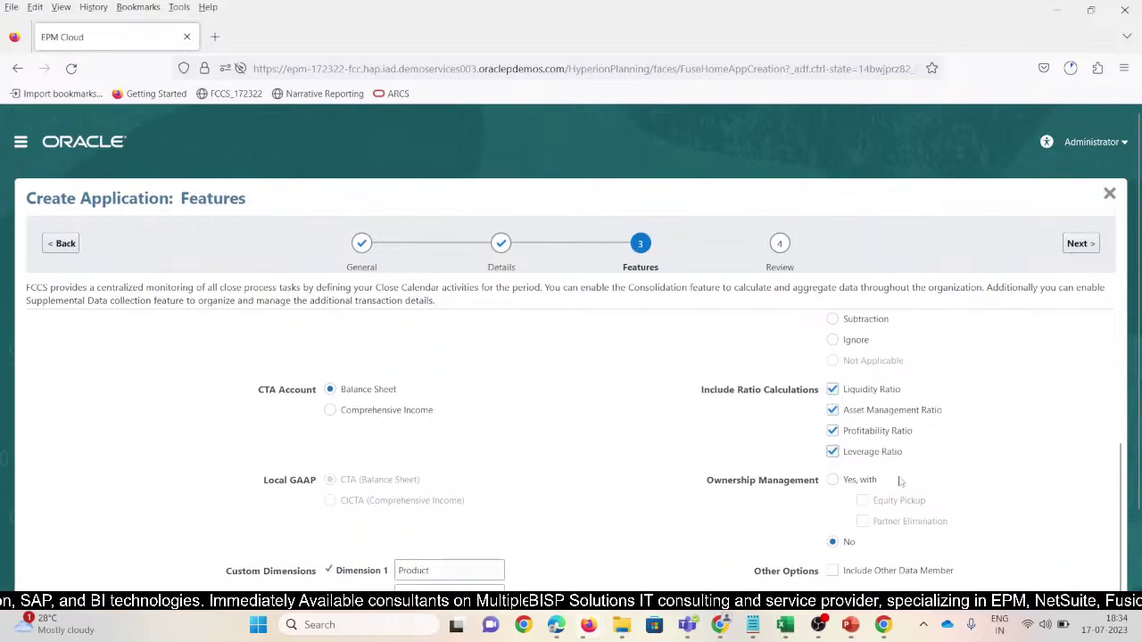
- Set Ownership Management to Yes without selecting its sub-options, and enable Contribution Input
{"action": "left_click", "coordinate": [833, 480]}
{"action": "scroll", "coordinate": [839, 468], "scroll_direction": "down", "scroll_amount": 2}
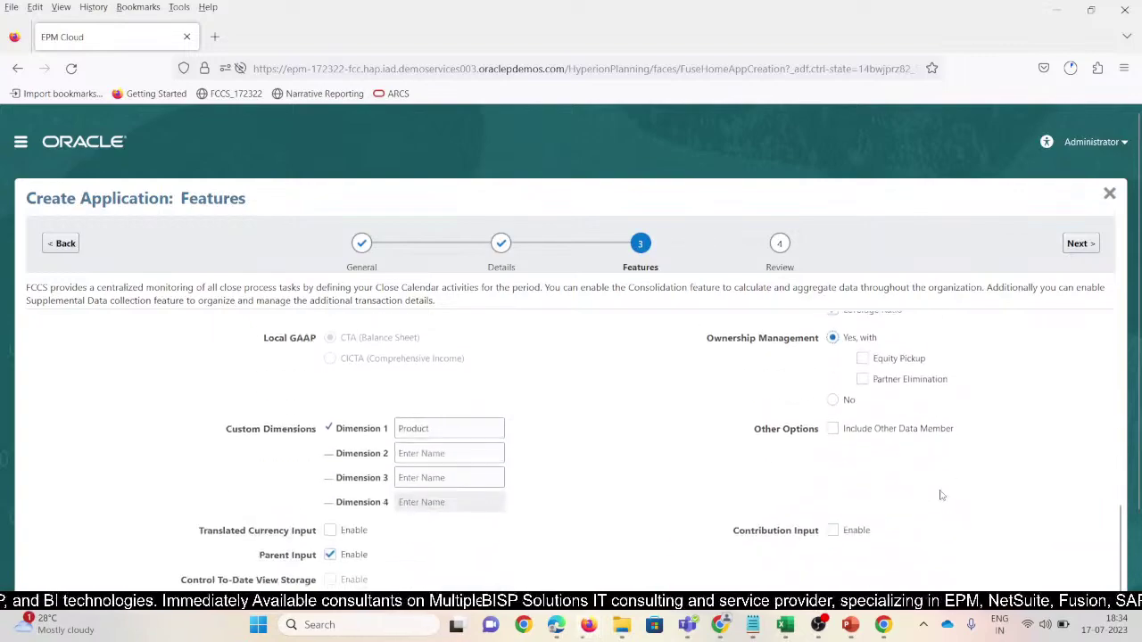
{"action": "scroll", "coordinate": [843, 465], "scroll_direction": "down", "scroll_amount": 1}
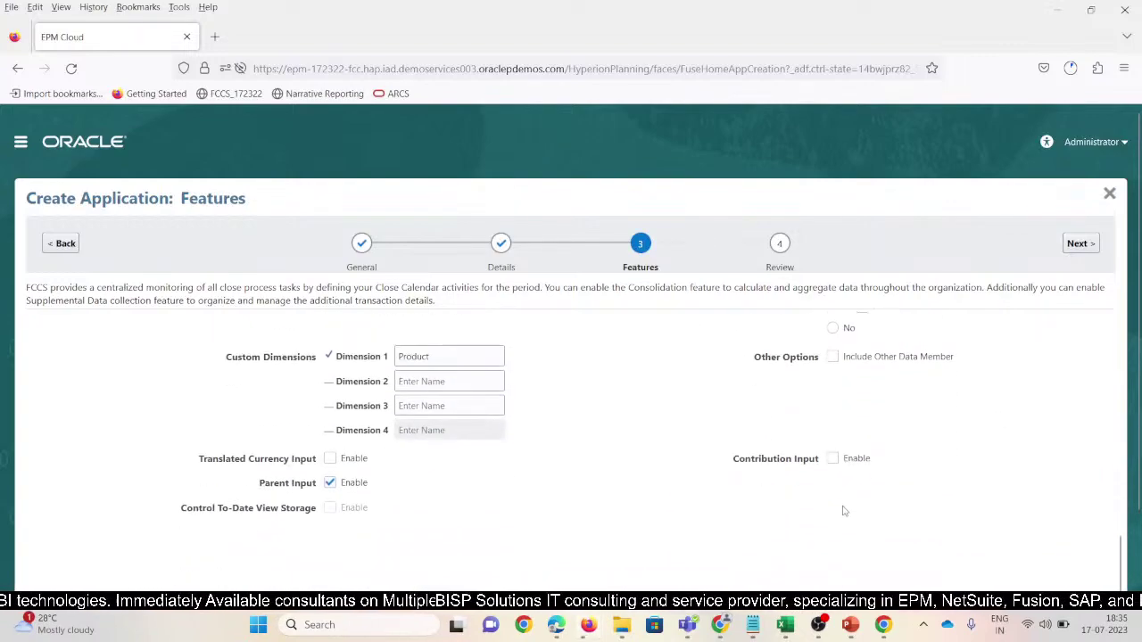
{"action": "left_click", "coordinate": [833, 458]}
{"action": "scroll", "coordinate": [896, 502], "scroll_direction": "down", "scroll_amount": 1}
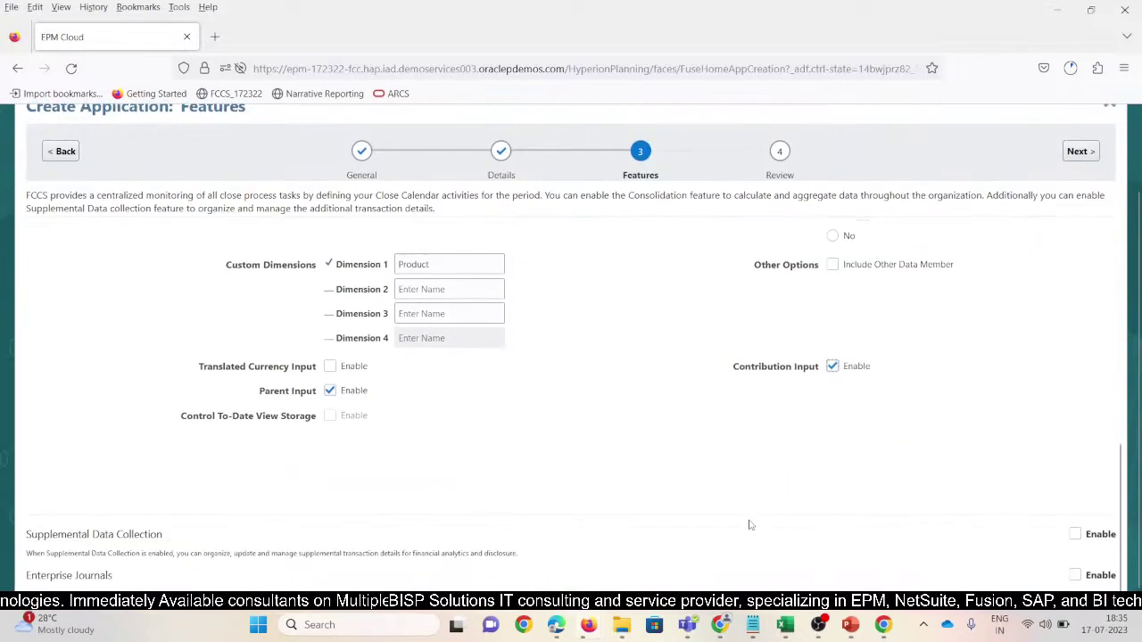
- Open the Word document Multi GAAP Adjustment_ScreenSHot_Final from the MultiGAAP folder and go to its beginning
{"action": "scroll", "coordinate": [406, 501], "scroll_direction": "up", "scroll_amount": 6}
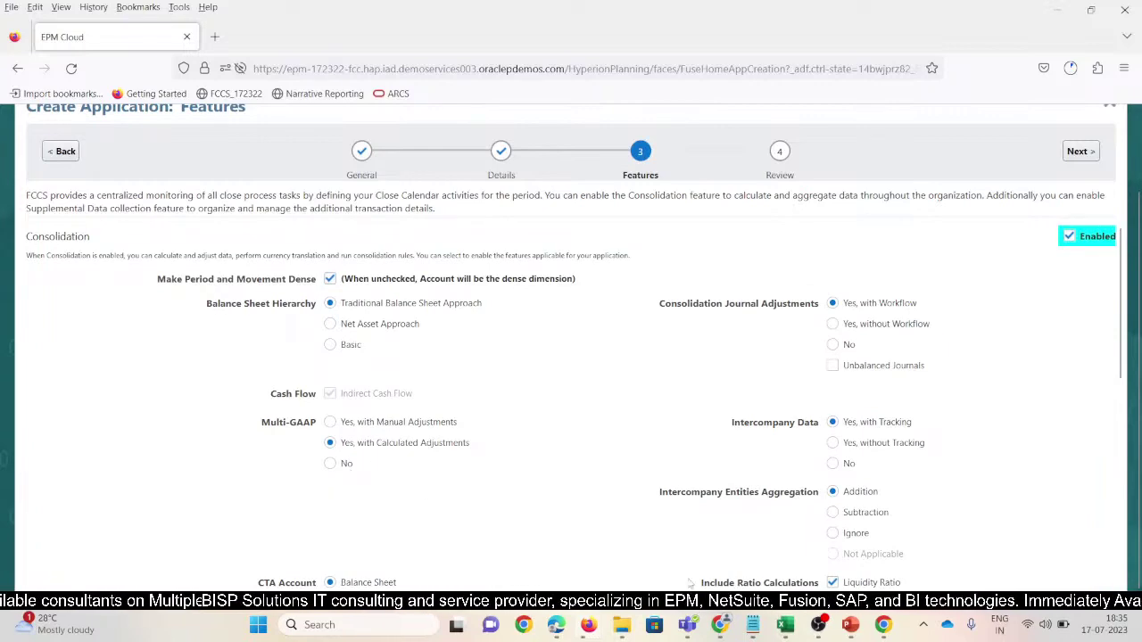
{"action": "mouse_move", "coordinate": [625, 630]}
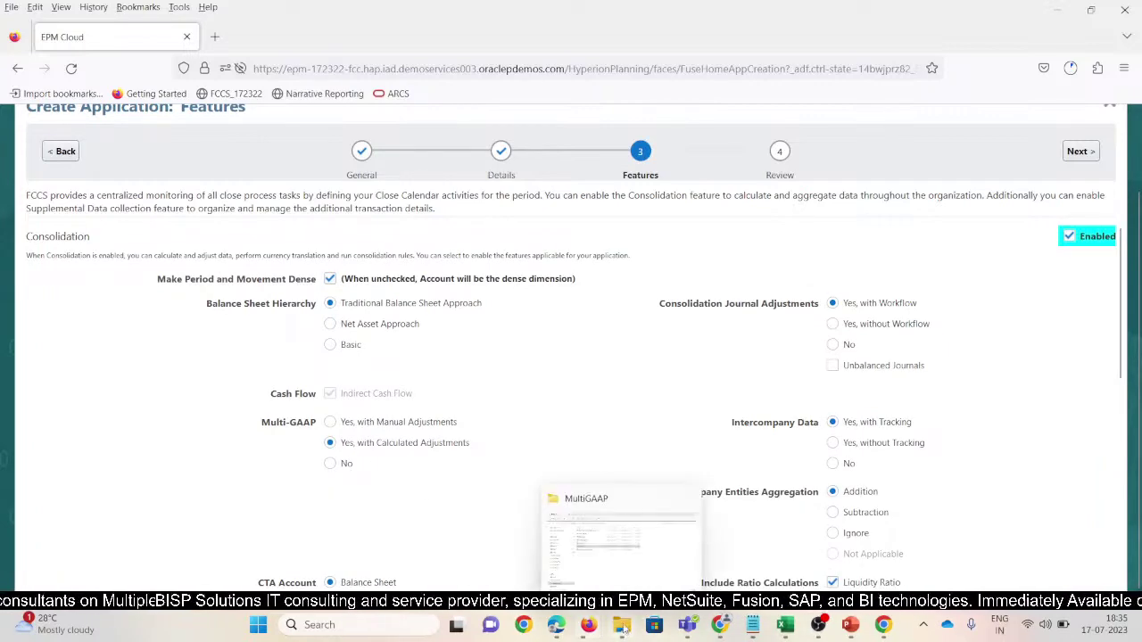
{"action": "left_click", "coordinate": [628, 578]}
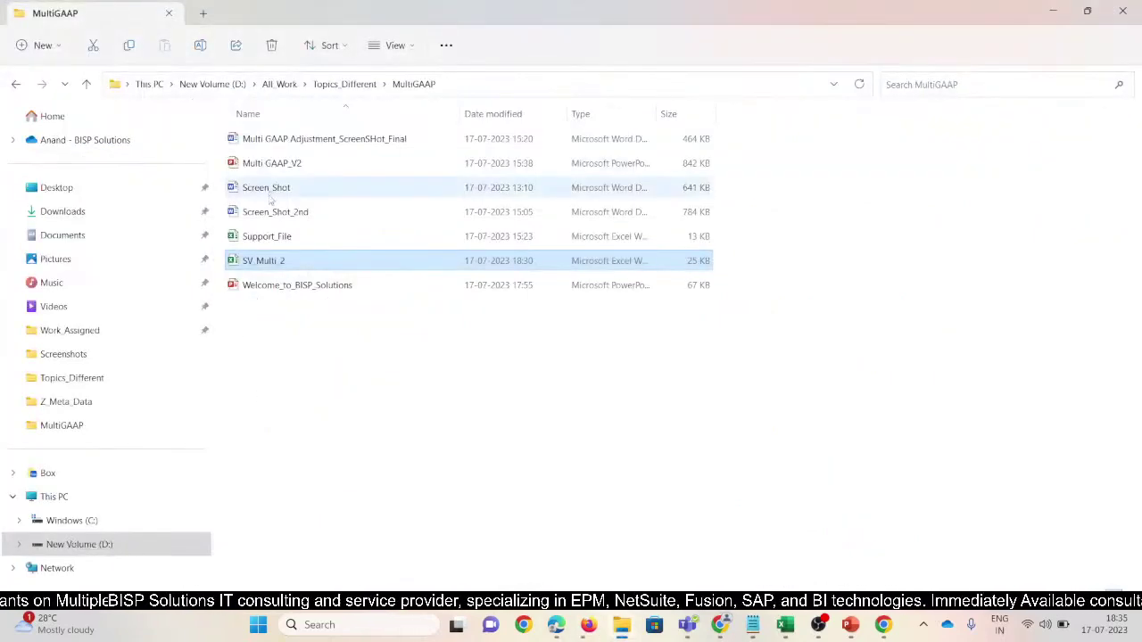
{"action": "right_click", "coordinate": [319, 394]}
{"action": "left_click", "coordinate": [260, 449]}
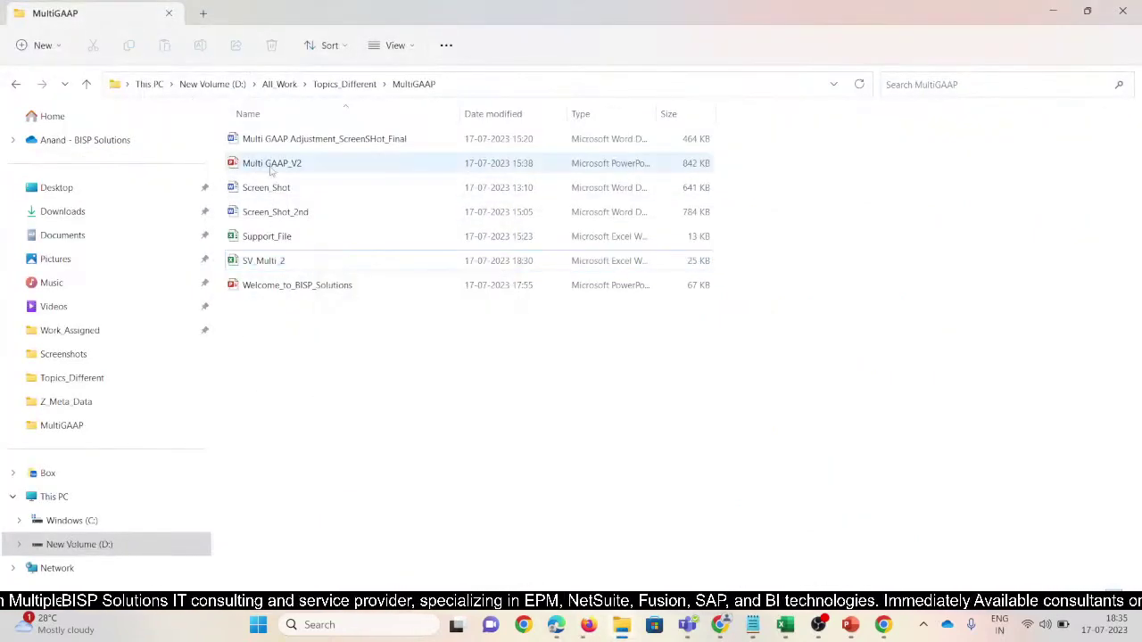
{"action": "double_click", "coordinate": [345, 141]}
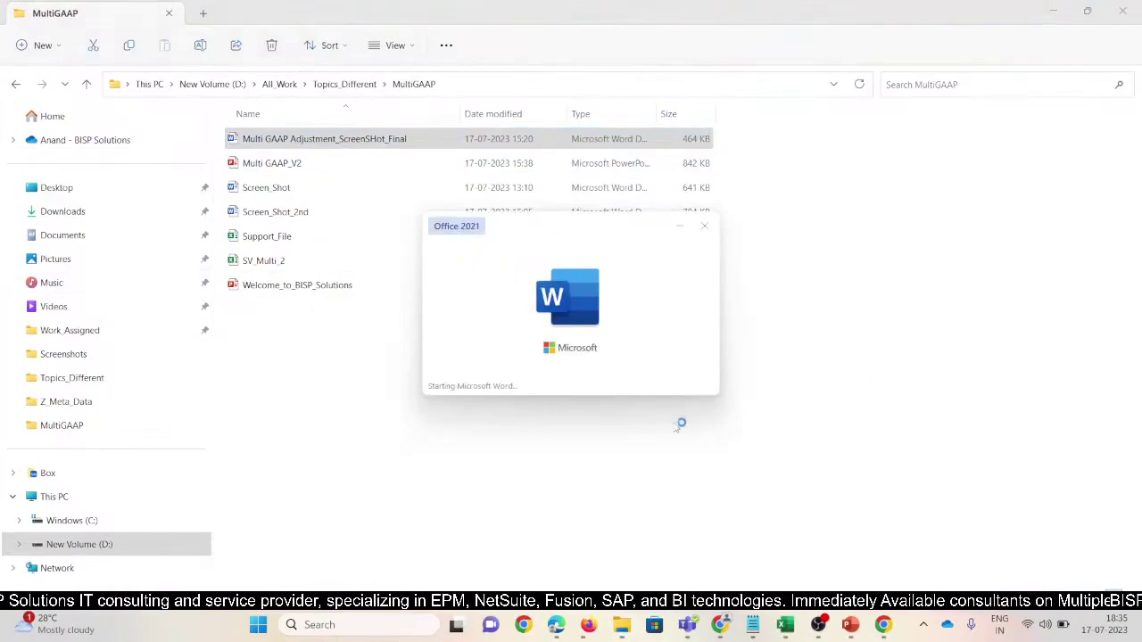
{"action": "scroll", "coordinate": [176, 290], "scroll_direction": "down", "scroll_amount": 2}
{"action": "scroll", "coordinate": [177, 290], "scroll_direction": "up", "scroll_amount": 2}
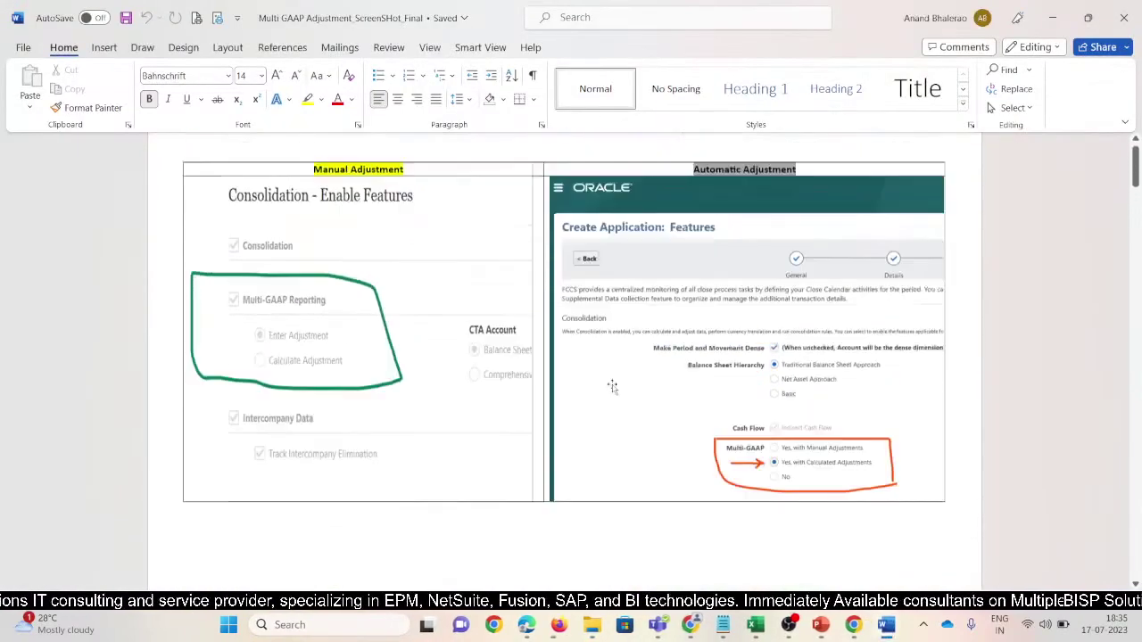
{"action": "scroll", "coordinate": [194, 229], "scroll_direction": "up", "scroll_amount": 2}
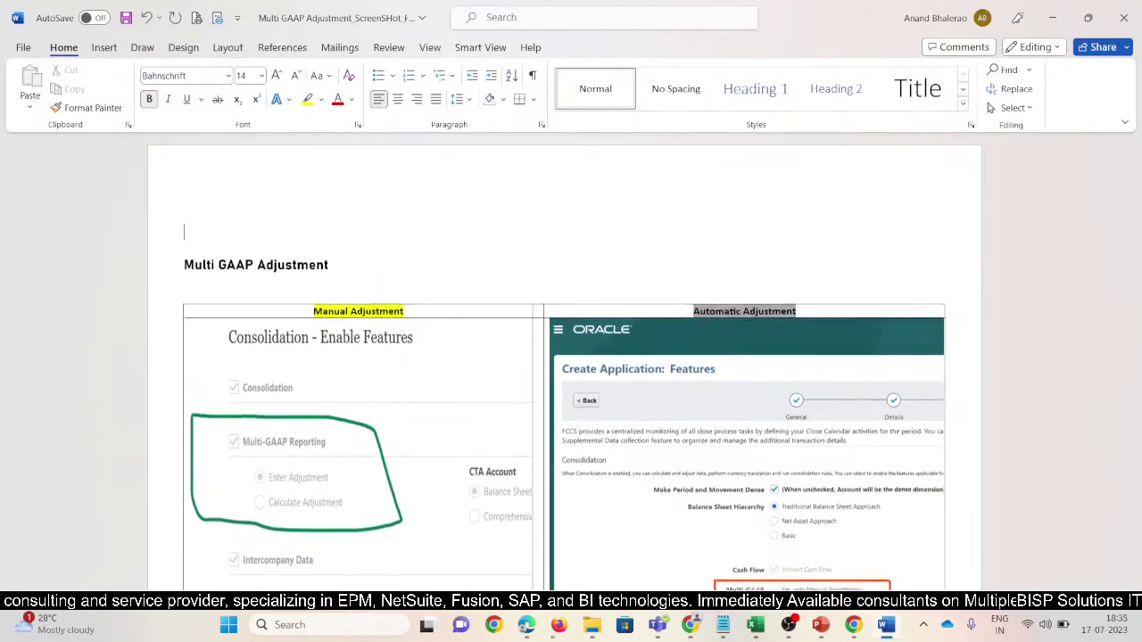
- Return to the application setup in Firefox and capture a rectangular screenshot of the Create Application: Features page
{"action": "key", "text": "alt+F4"}
{"action": "key", "text": "alt+Tab"}
{"action": "key", "text": "alt+Tab"}
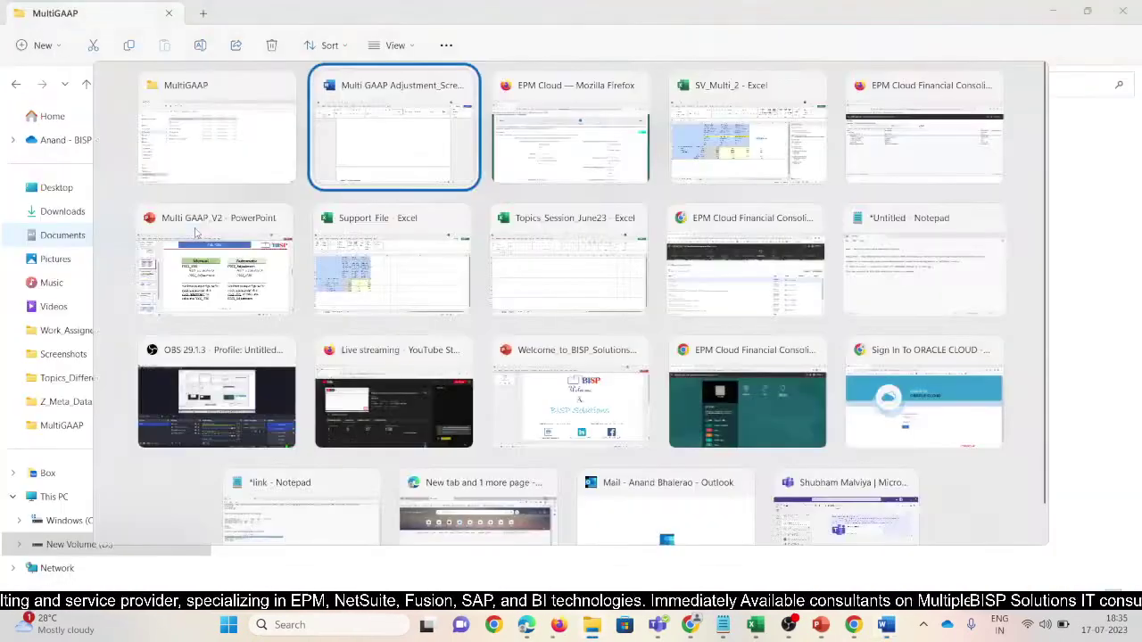
{"action": "scroll", "coordinate": [196, 233], "scroll_direction": "up", "scroll_amount": 2}
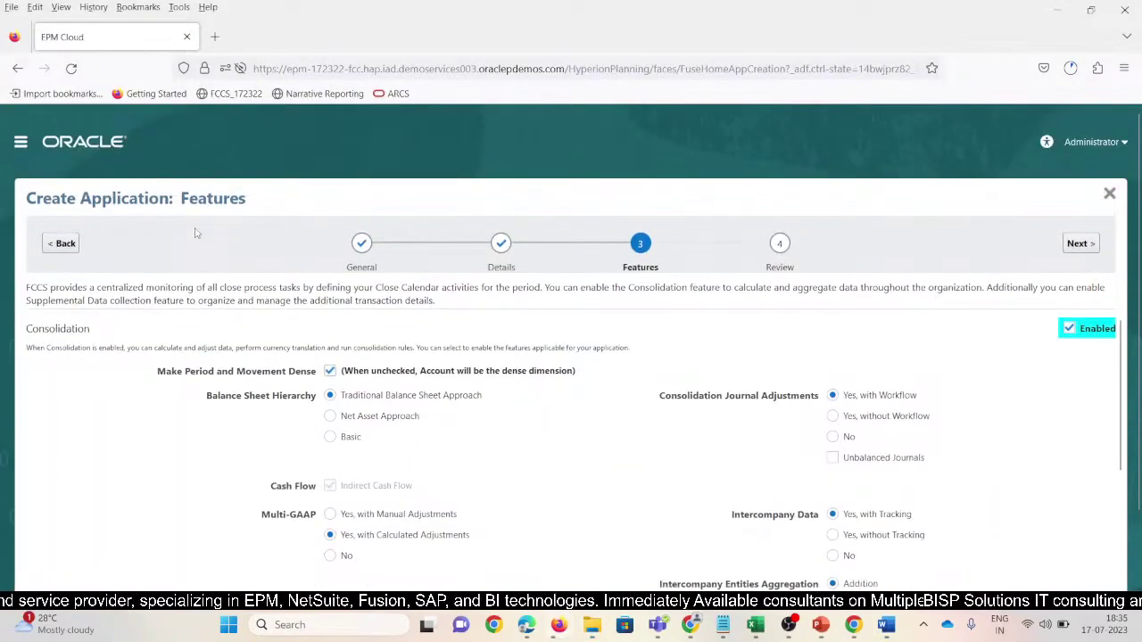
{"action": "key", "text": "super+shift+s"}
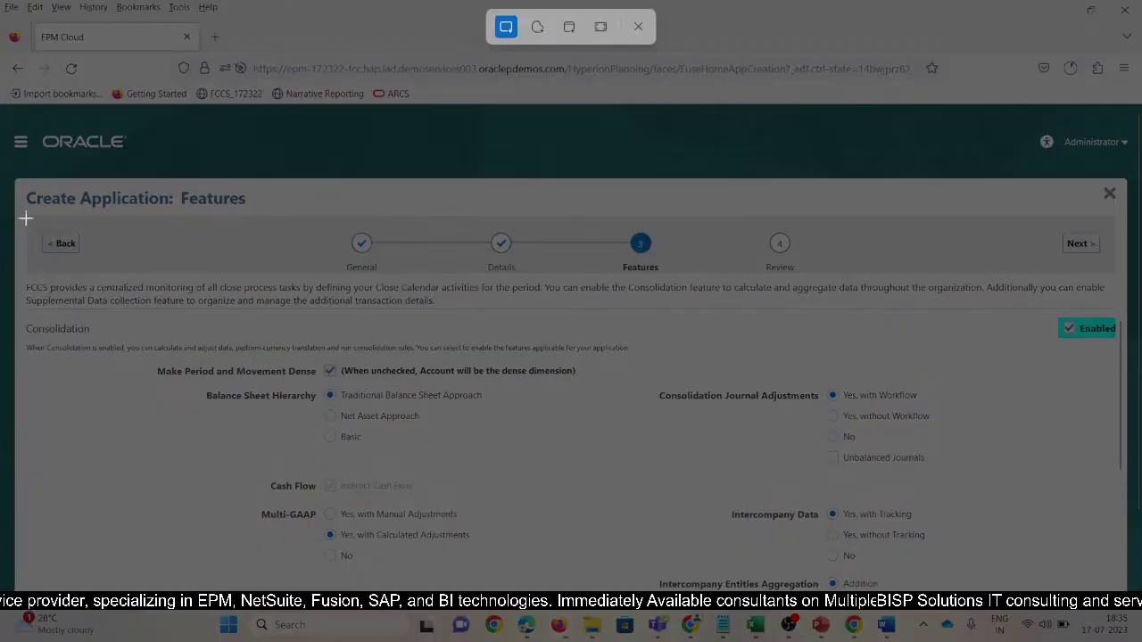
{"action": "left_click_drag", "start_coordinate": [9, 127], "coordinate": [1043, 582]}
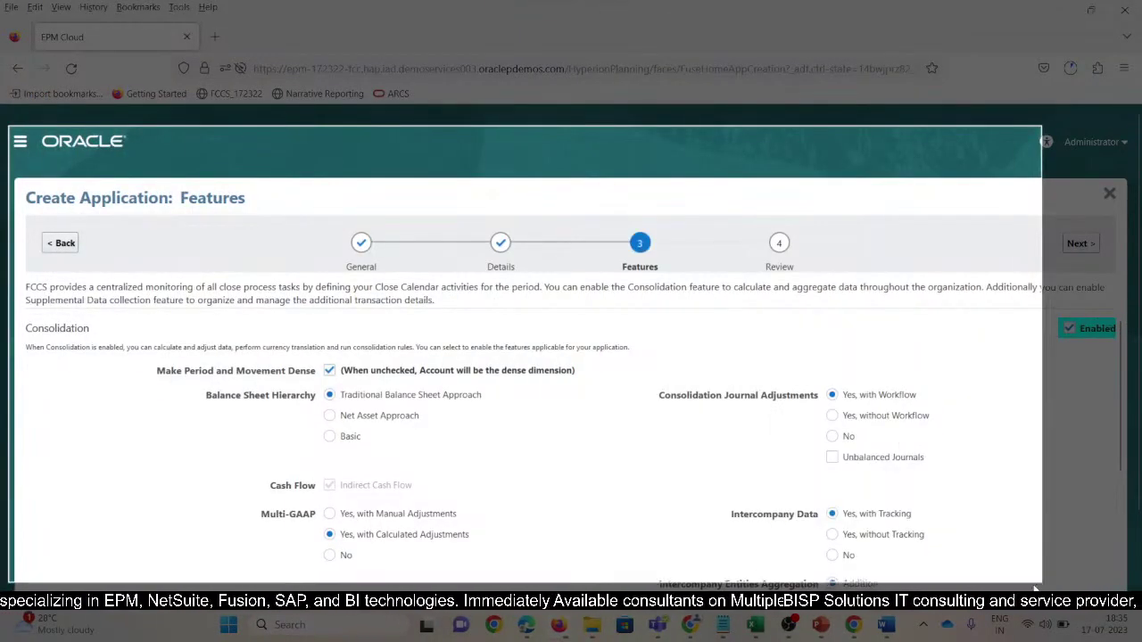
- Switch to the Multi GAAP Adjustment_ScreenSHot_Final document in Word and paste the captured Features screenshot on its first page
{"action": "key", "text": "alt+Tab"}
{"action": "key", "text": "alt+Tab"}
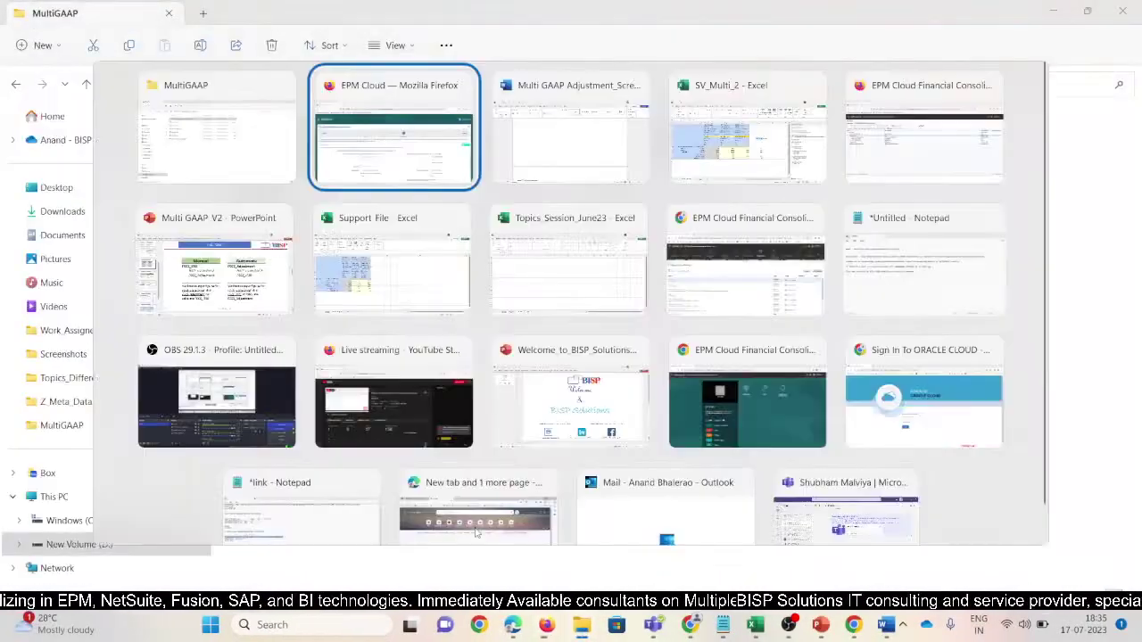
{"action": "key", "text": "alt+Tab"}
{"action": "scroll", "coordinate": [220, 269], "scroll_direction": "up", "scroll_amount": 1}
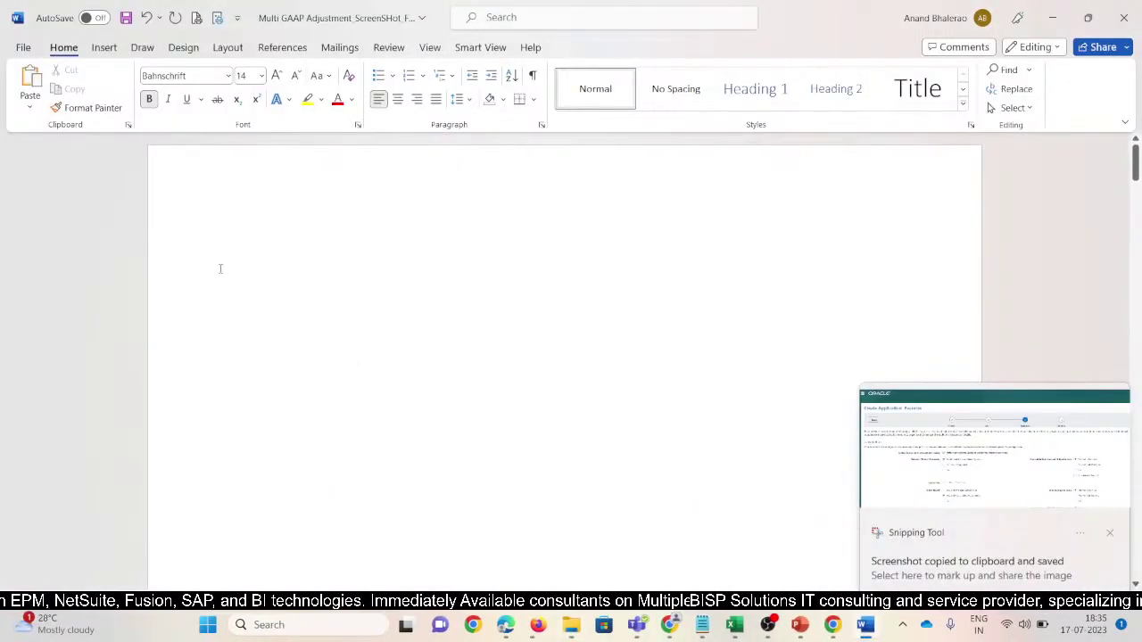
{"action": "key", "text": "ctrl+v"}
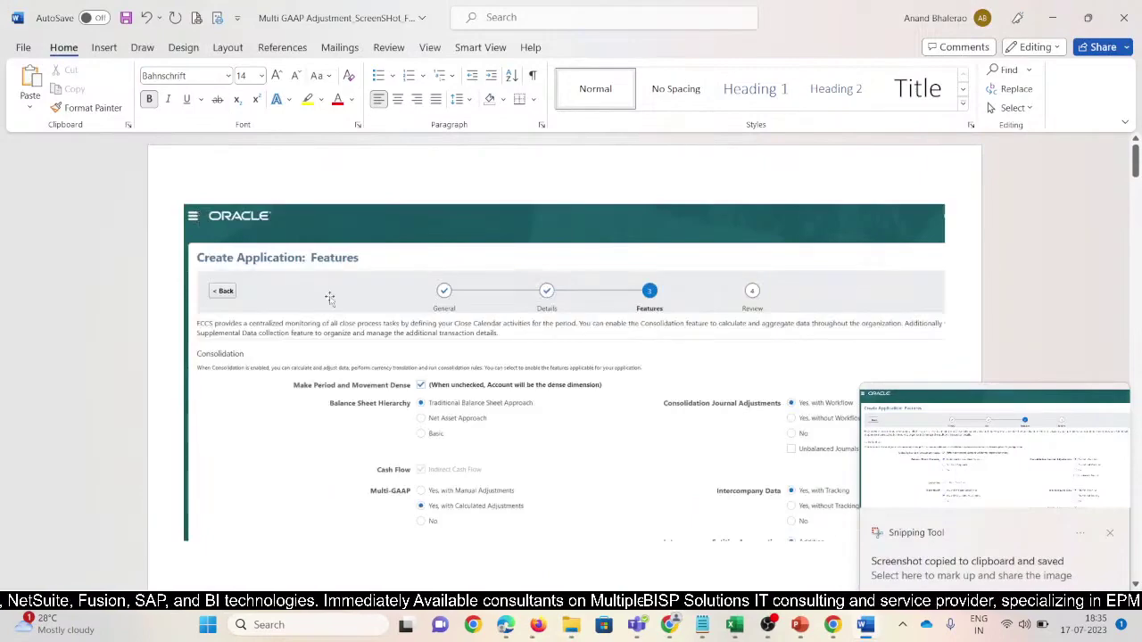
- Return to the application setup in Firefox, proceed to the Review stage, and examine the MultiGAA settings and features summary
{"action": "key", "text": "alt+Tab"}
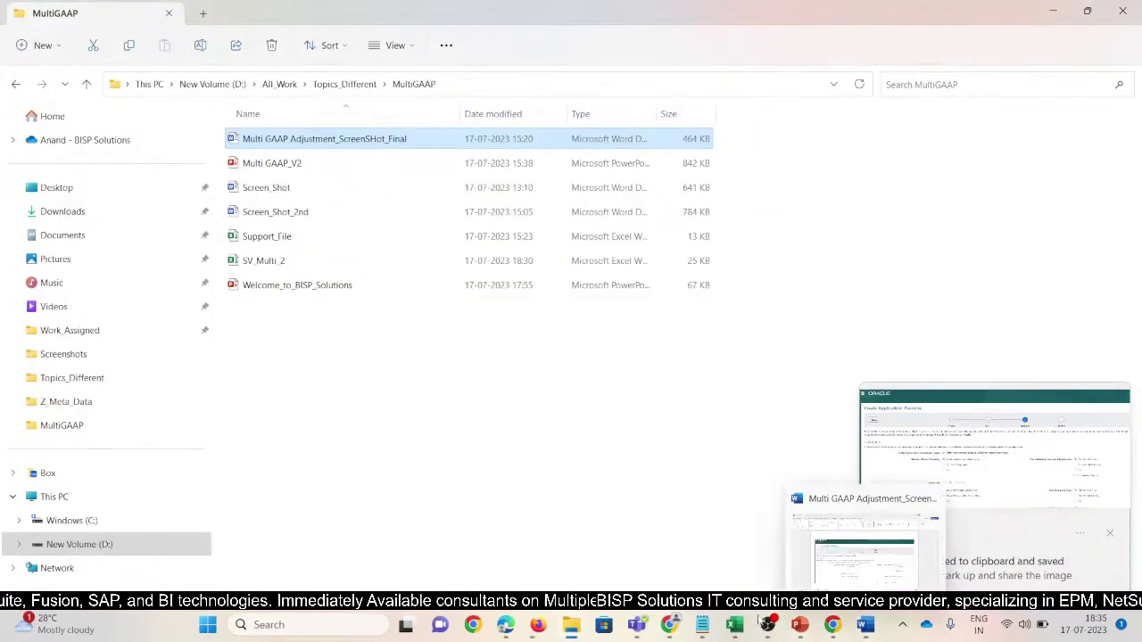
{"action": "mouse_move", "coordinate": [734, 625]}
{"action": "mouse_move", "coordinate": [538, 625]}
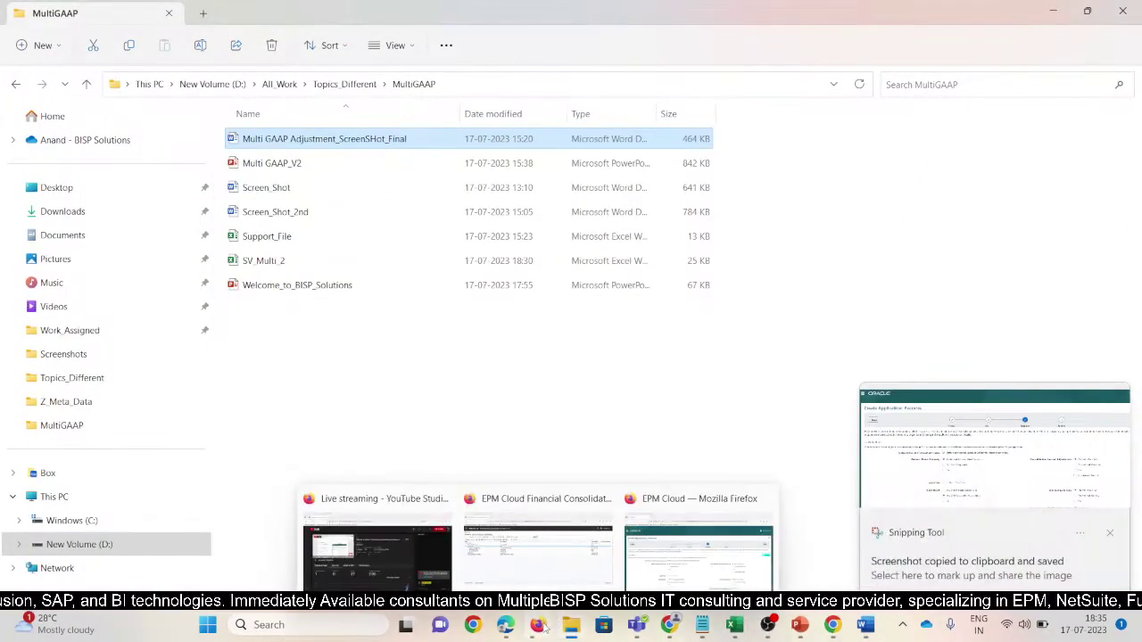
{"action": "left_click", "coordinate": [687, 576]}
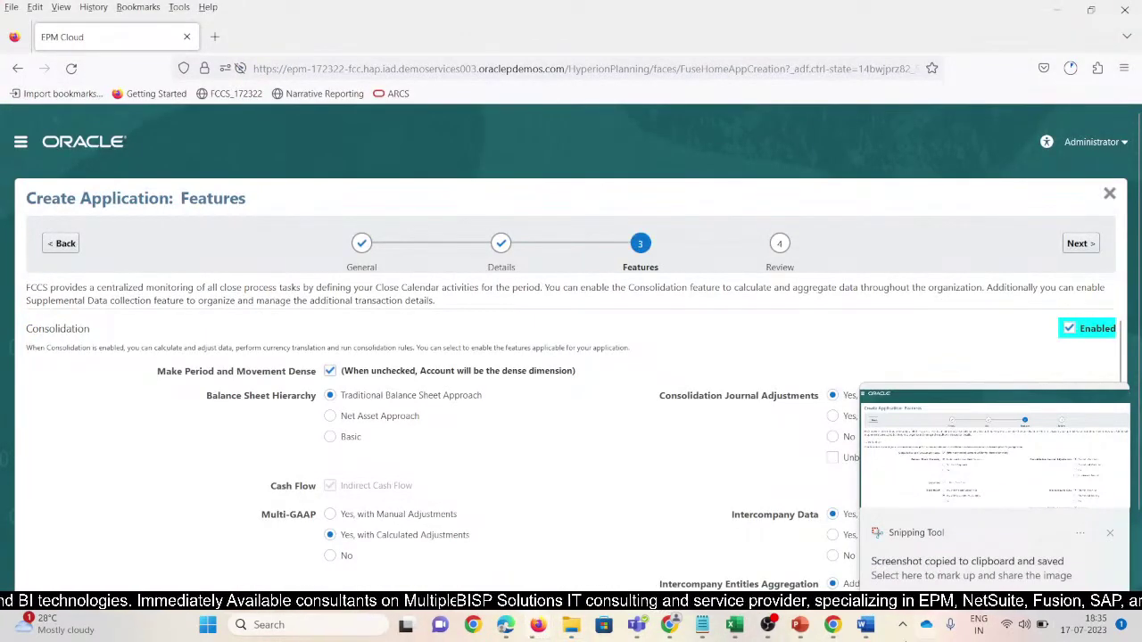
{"action": "left_click", "coordinate": [1111, 534]}
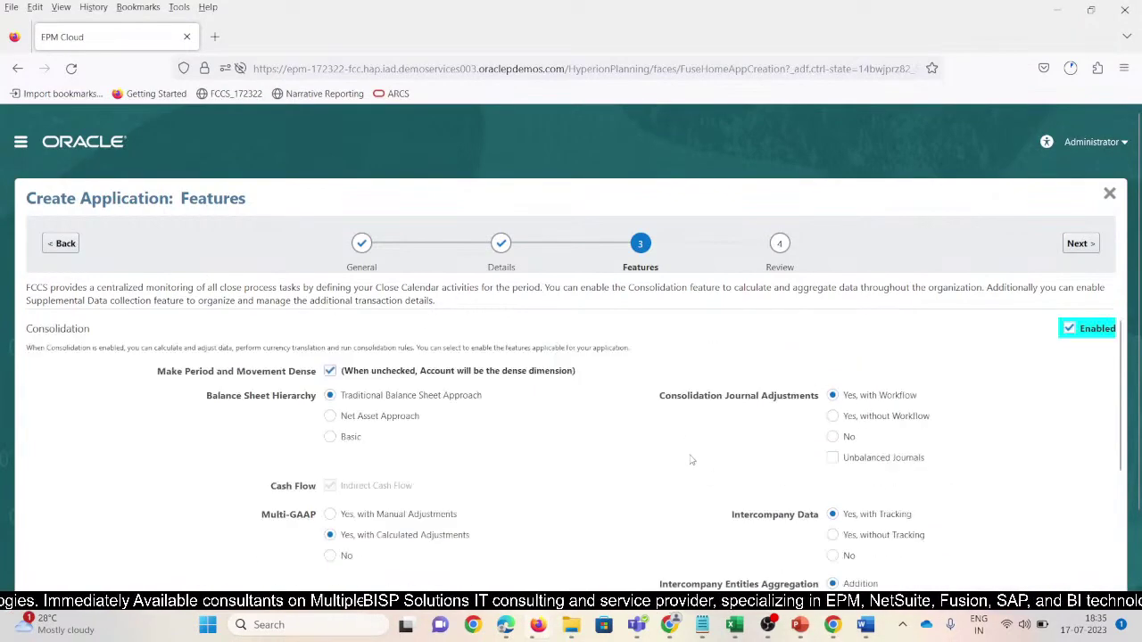
{"action": "left_click", "coordinate": [1080, 244]}
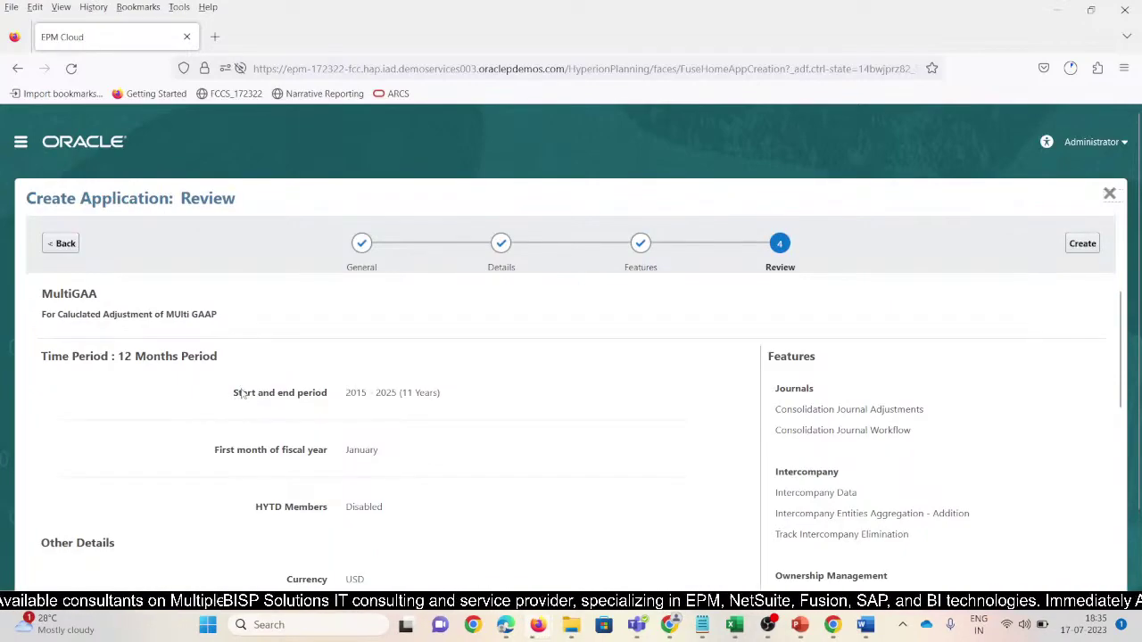
{"action": "scroll", "coordinate": [243, 394], "scroll_direction": "down", "scroll_amount": 2}
{"action": "scroll", "coordinate": [242, 392], "scroll_direction": "down", "scroll_amount": 2}
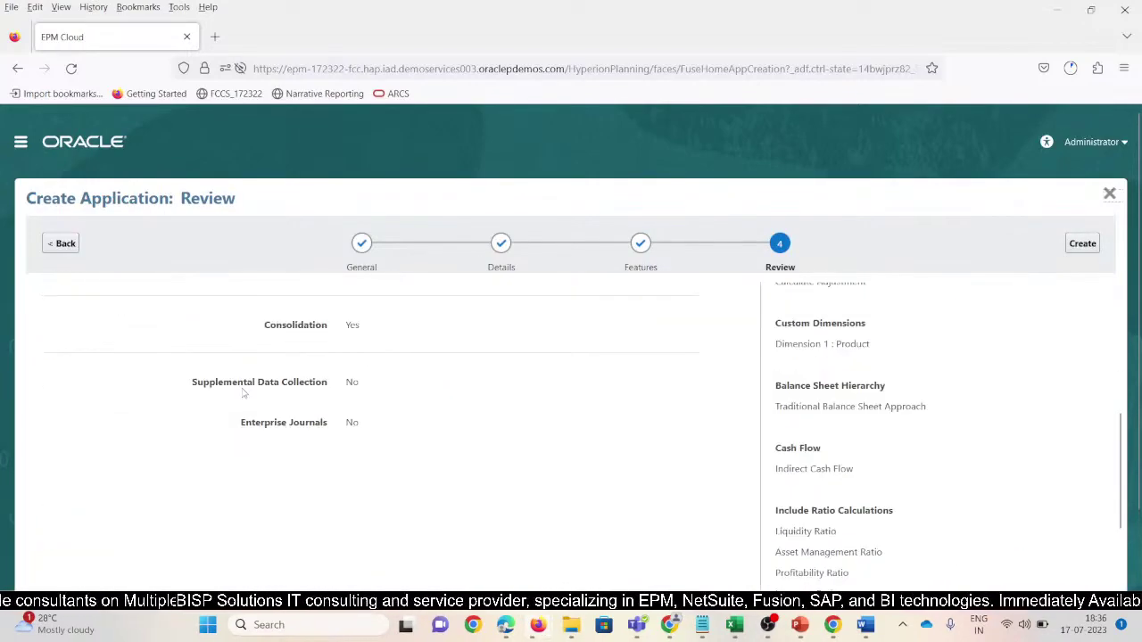
- Capture a screenshot of the Create Application review page with the Multi-GAAP Reporting setting in view
{"action": "scroll", "coordinate": [302, 442], "scroll_direction": "up", "scroll_amount": 4}
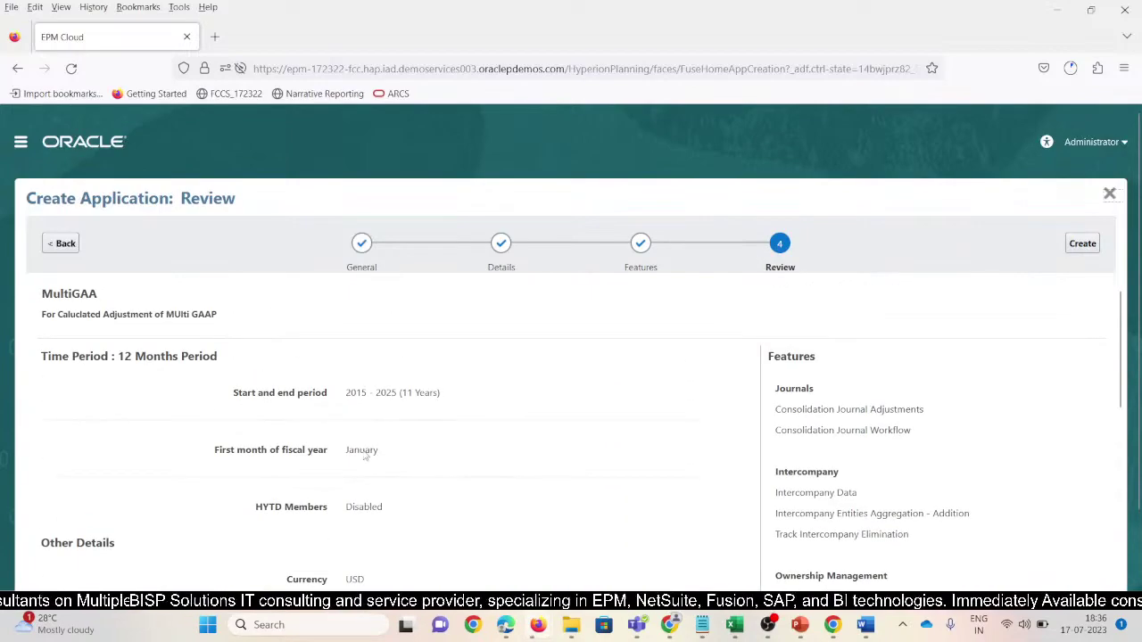
{"action": "scroll", "coordinate": [815, 473], "scroll_direction": "down", "scroll_amount": 1}
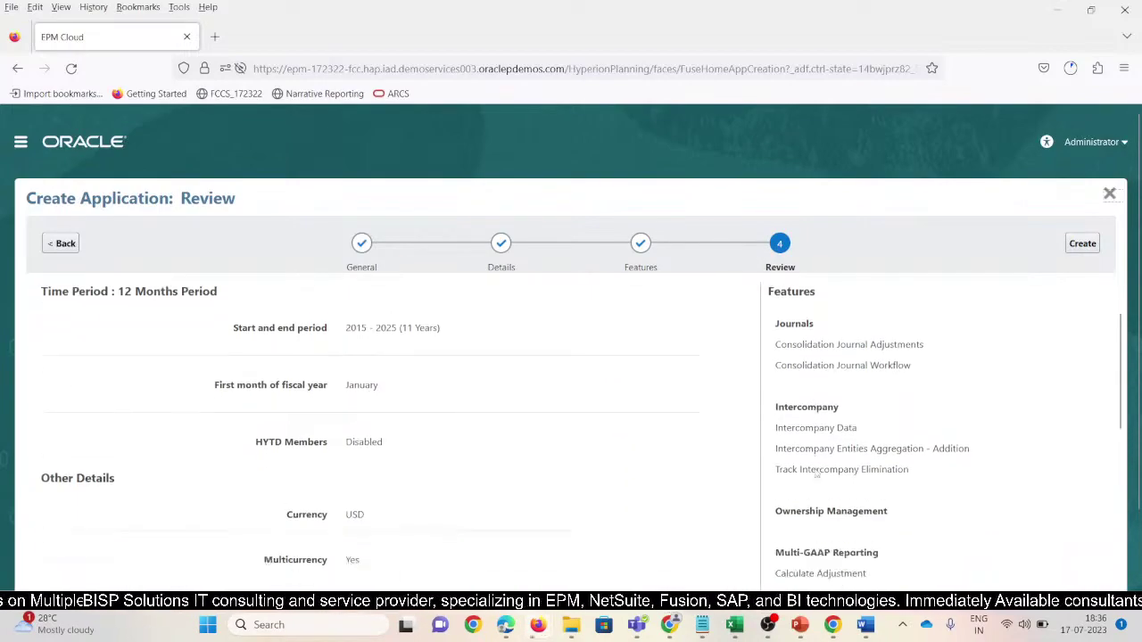
{"action": "scroll", "coordinate": [823, 527], "scroll_direction": "down", "scroll_amount": 2}
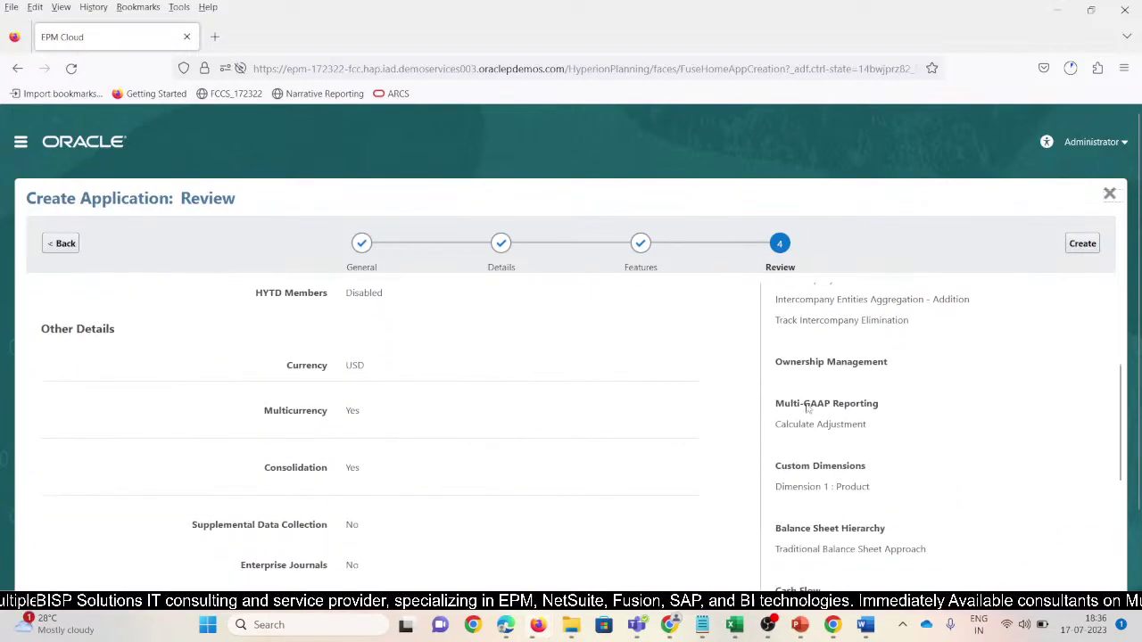
{"action": "left_click_drag", "start_coordinate": [802, 415], "coordinate": [870, 424]}
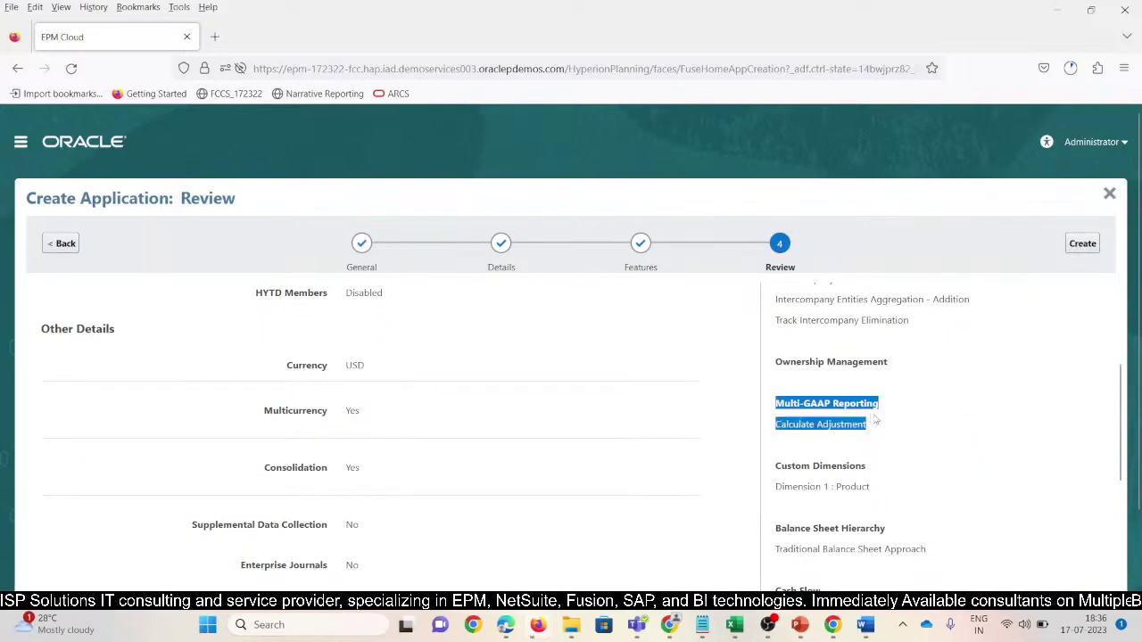
{"action": "left_click", "coordinate": [911, 450]}
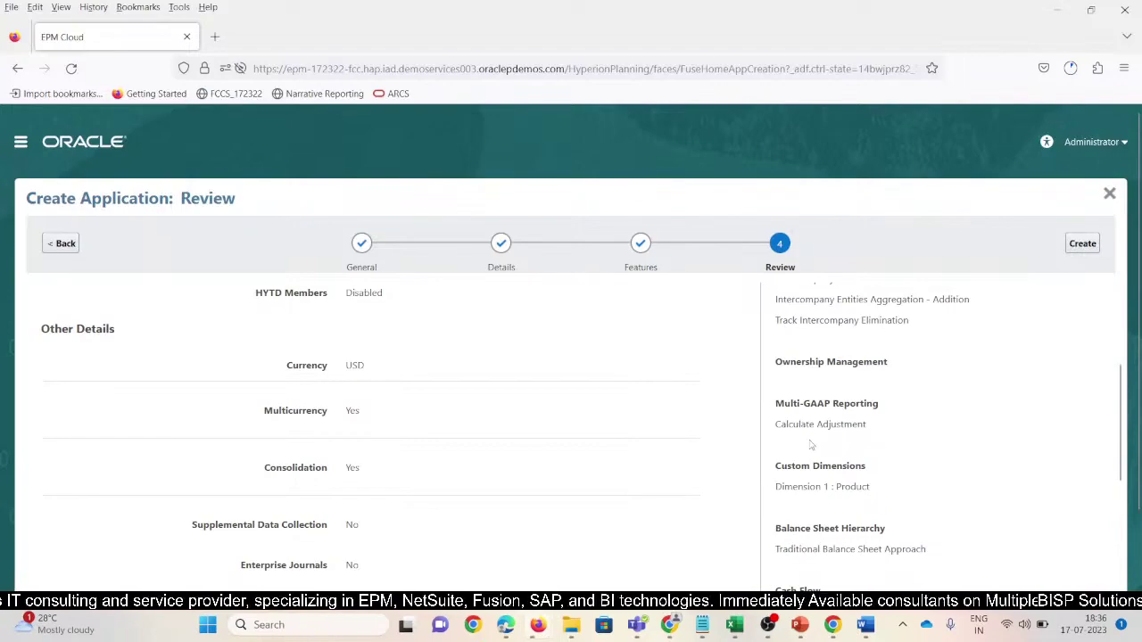
{"action": "key", "text": "super+shift+s"}
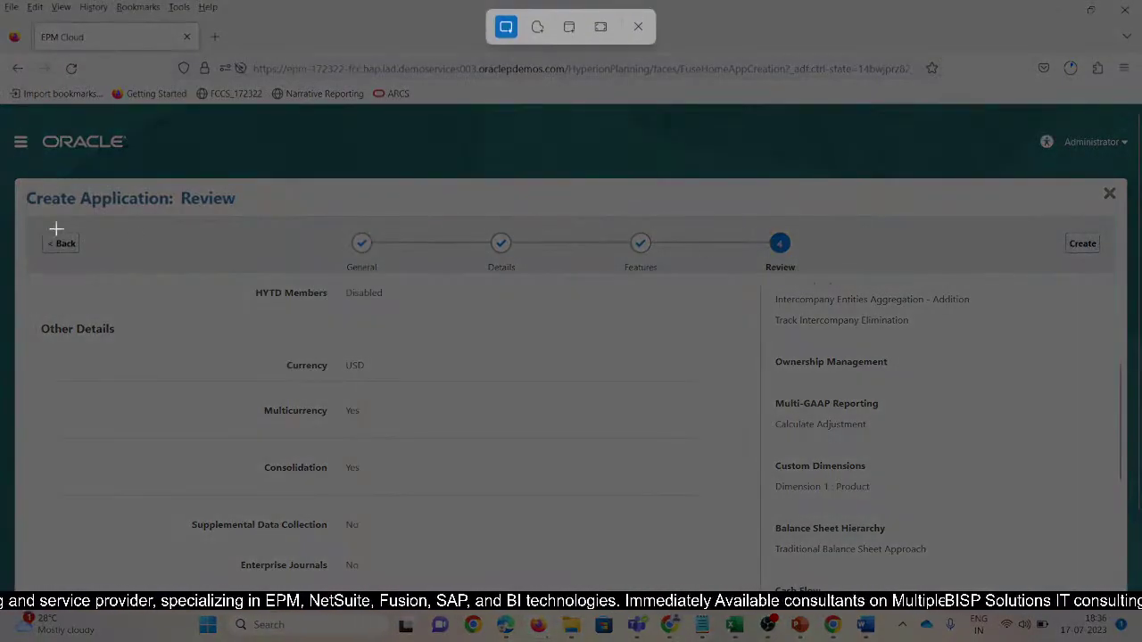
{"action": "left_click_drag", "start_coordinate": [9, 120], "coordinate": [1103, 587]}
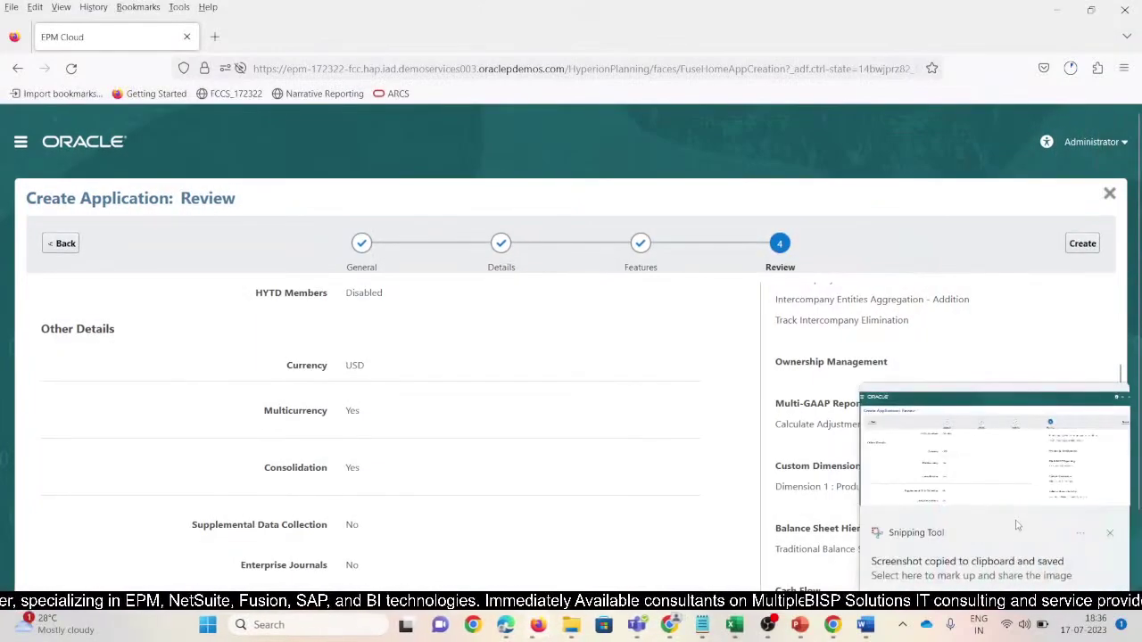
- Switch to the Multi GAAP Adjustment screenshot document in Word and paste the review-page capture above the Features screenshot
{"action": "key", "text": "alt+Tab"}
{"action": "key", "text": "alt+Tab"}
{"action": "key", "text": "alt+Tab"}
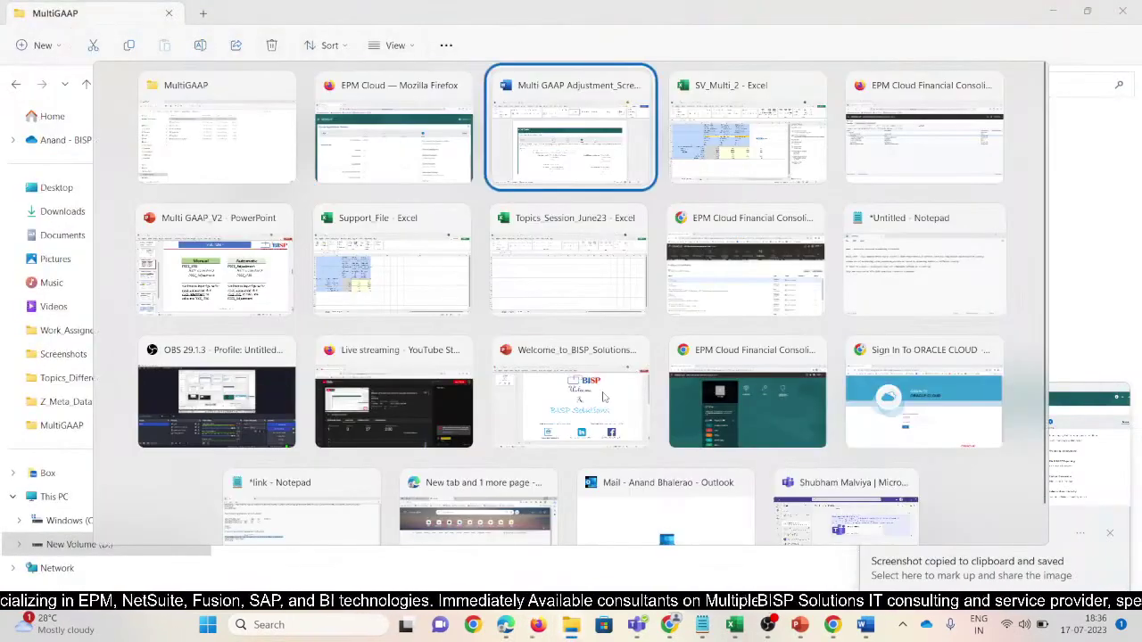
{"action": "key", "text": "Return"}
{"action": "key", "text": "Return"}
{"action": "key", "text": "Return"}
{"action": "key", "text": "Return"}
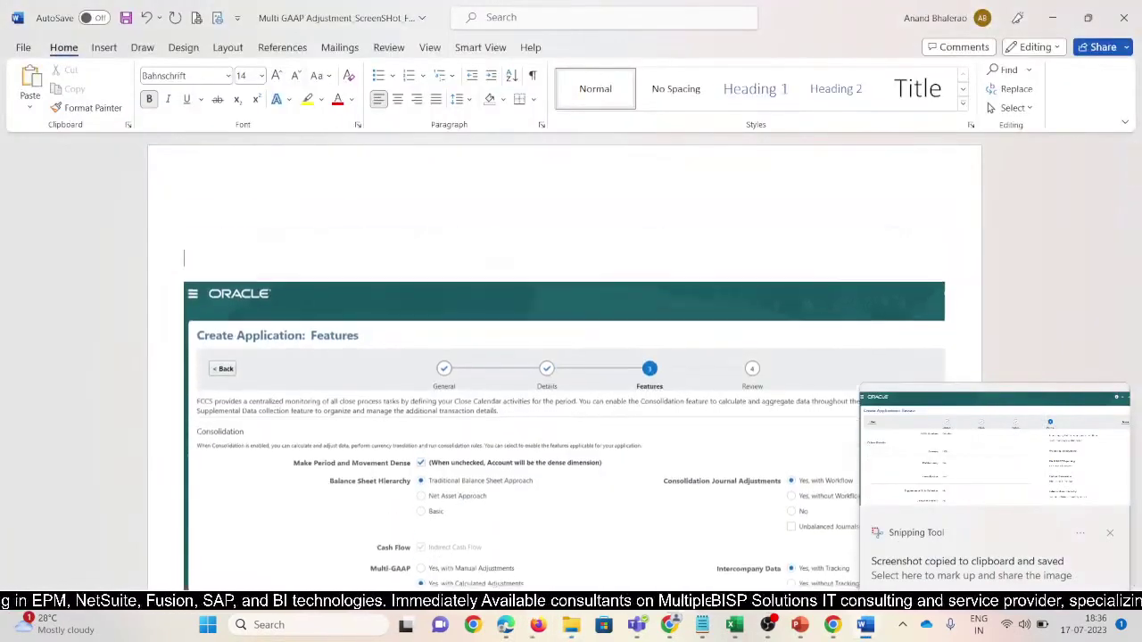
{"action": "key", "text": "ctrl+v"}
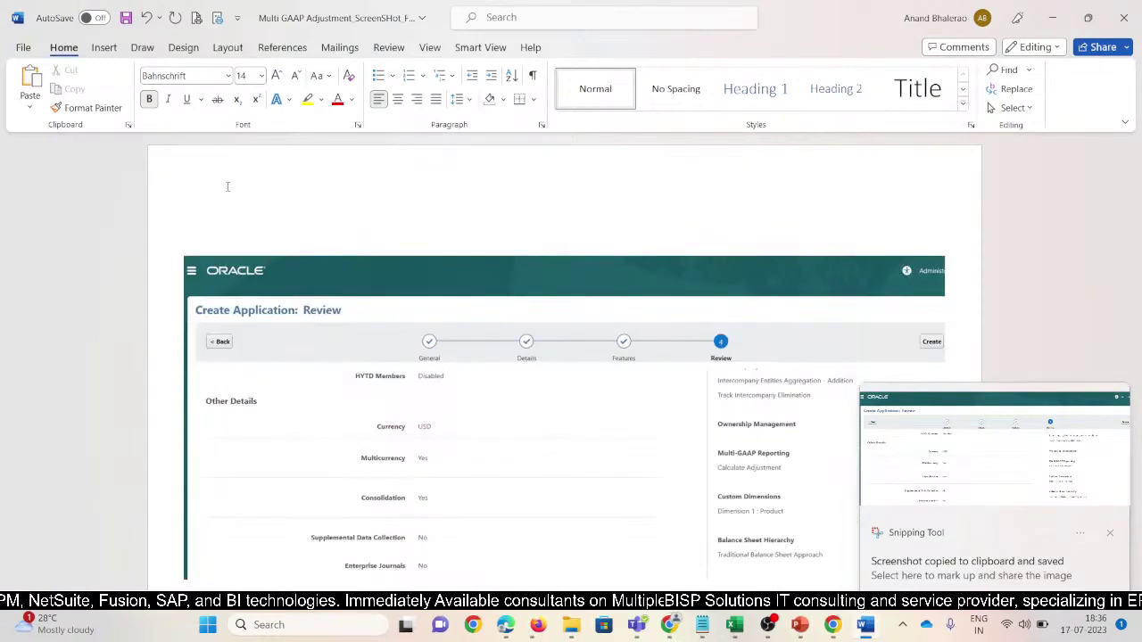
- Return to the EPM Cloud window in Firefox and start creating the MultiGAA application
{"action": "key", "text": "alt+Tab"}
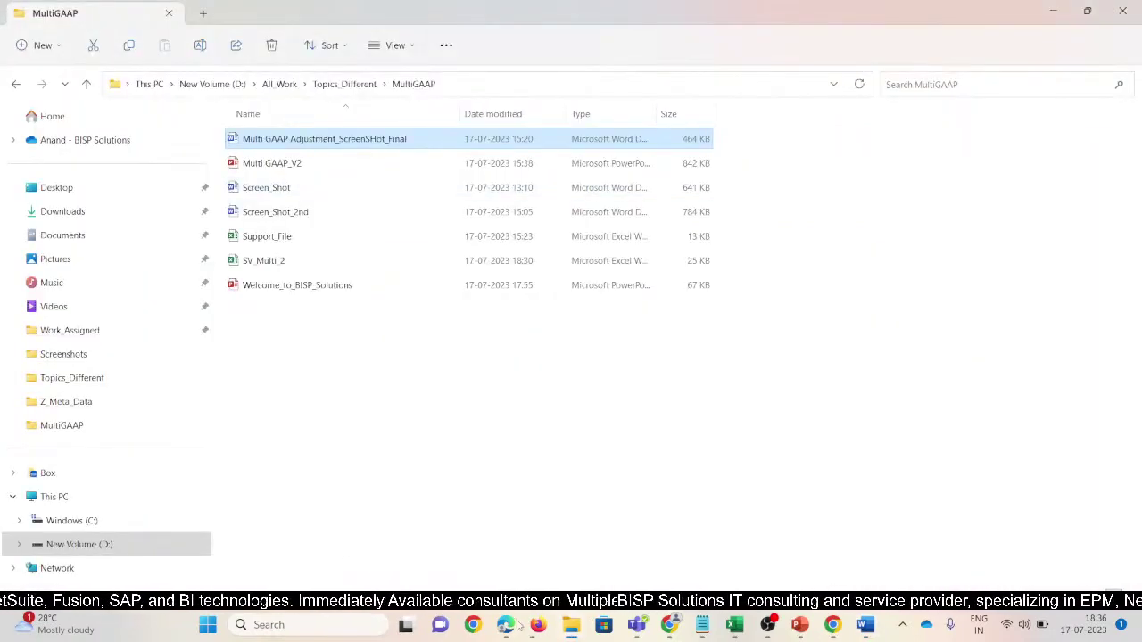
{"action": "mouse_move", "coordinate": [540, 629]}
{"action": "left_click", "coordinate": [718, 546]}
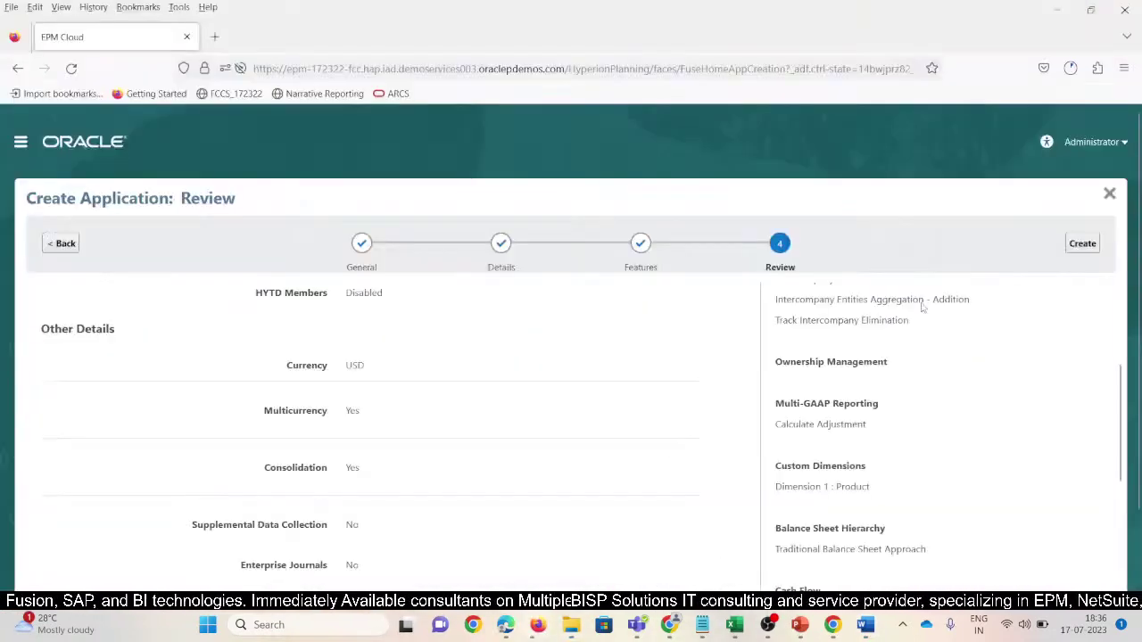
{"action": "left_click", "coordinate": [1082, 243]}
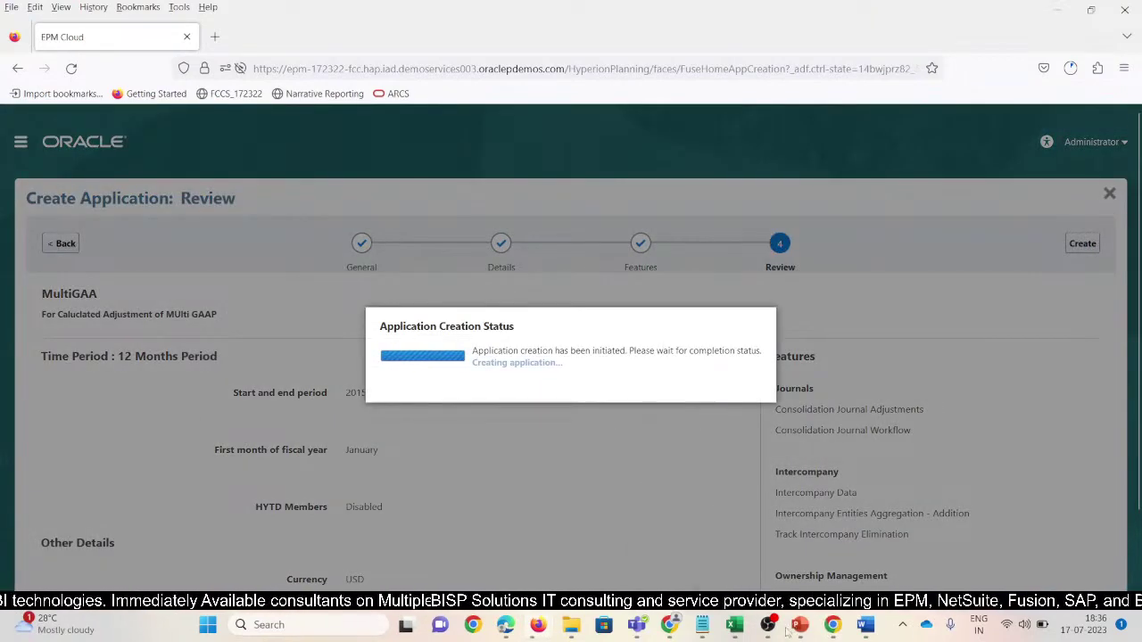
- Switch to the SV_Multi_2 workbook in Excel and widen column G on the MultiGAAP_Manual sheet
{"action": "mouse_move", "coordinate": [734, 629]}
{"action": "left_click", "coordinate": [877, 541]}
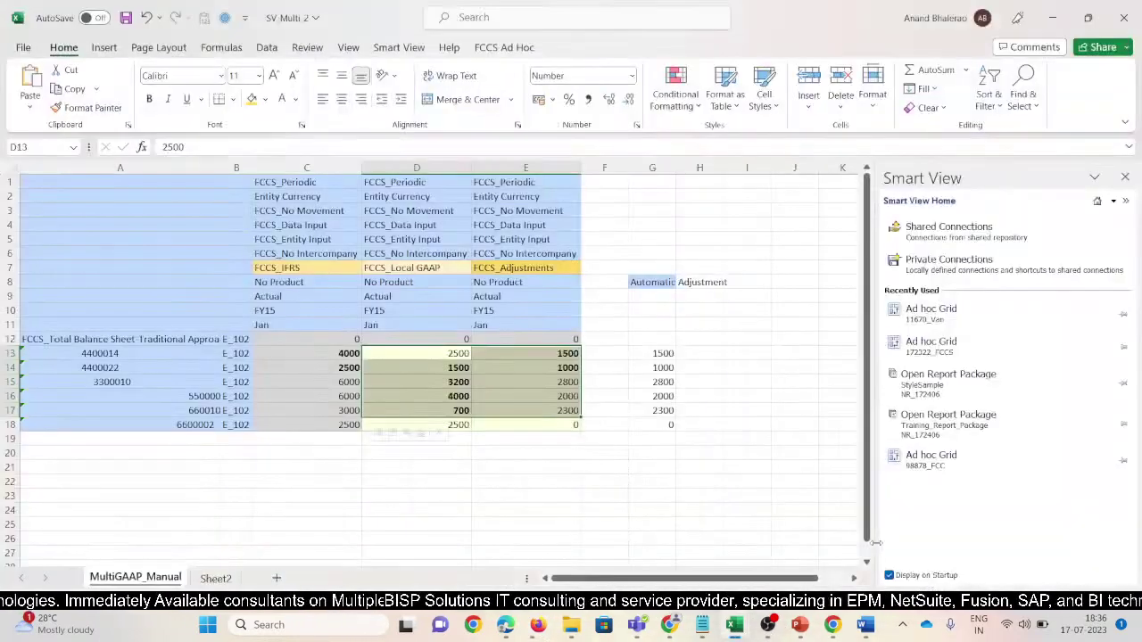
{"action": "left_click", "coordinate": [569, 492]}
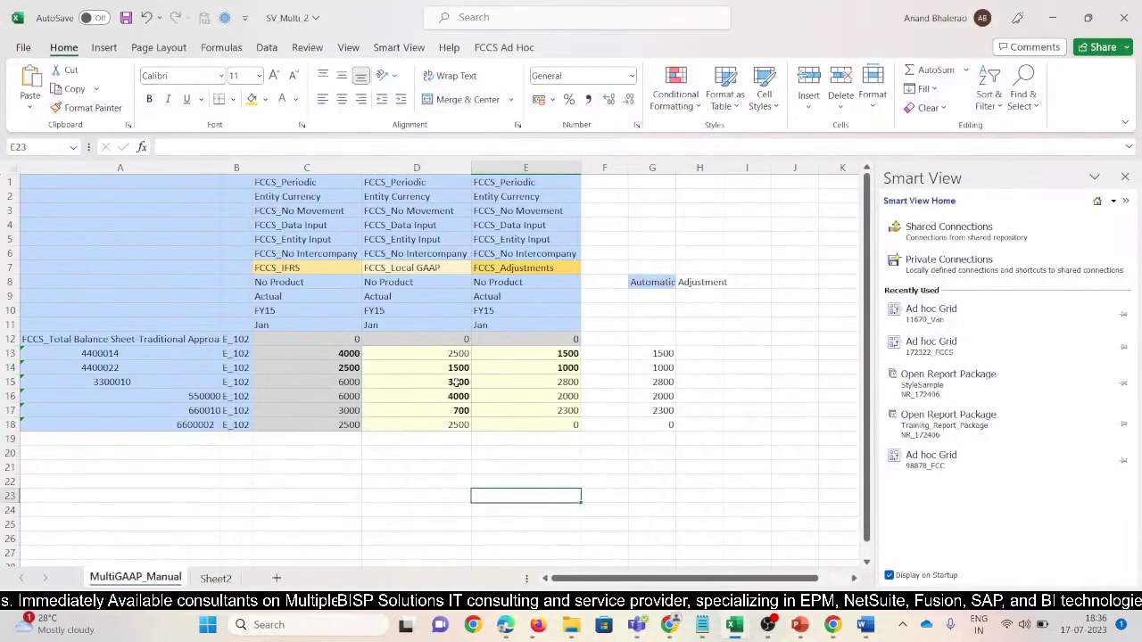
{"action": "left_click", "coordinate": [442, 356]}
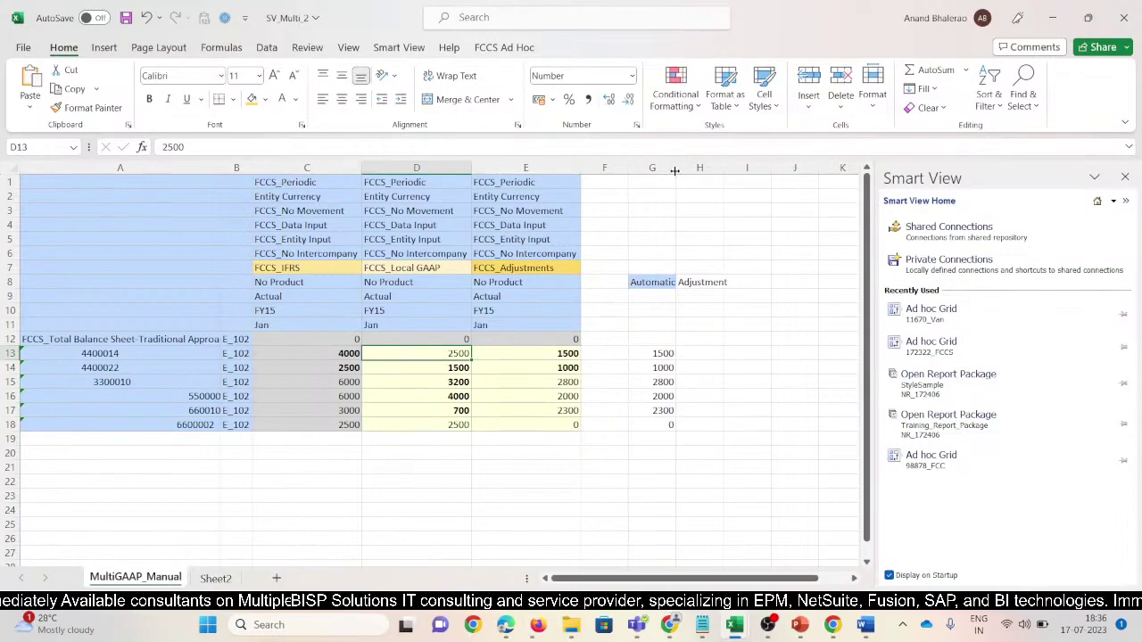
{"action": "left_click_drag", "start_coordinate": [675, 168], "coordinate": [696, 169]}
- Examine the Automatic Adjustment formulas in G13 to G18 and go across row 18 to its account
{"action": "left_click", "coordinate": [689, 353]}
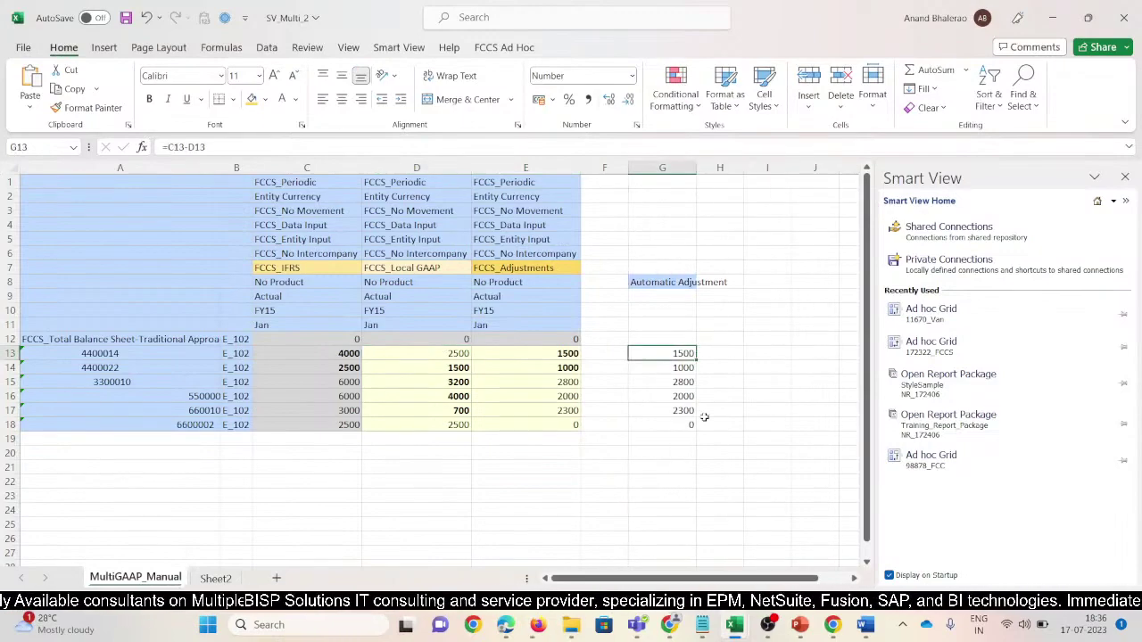
{"action": "key", "text": "F2"}
{"action": "key", "text": "Return"}
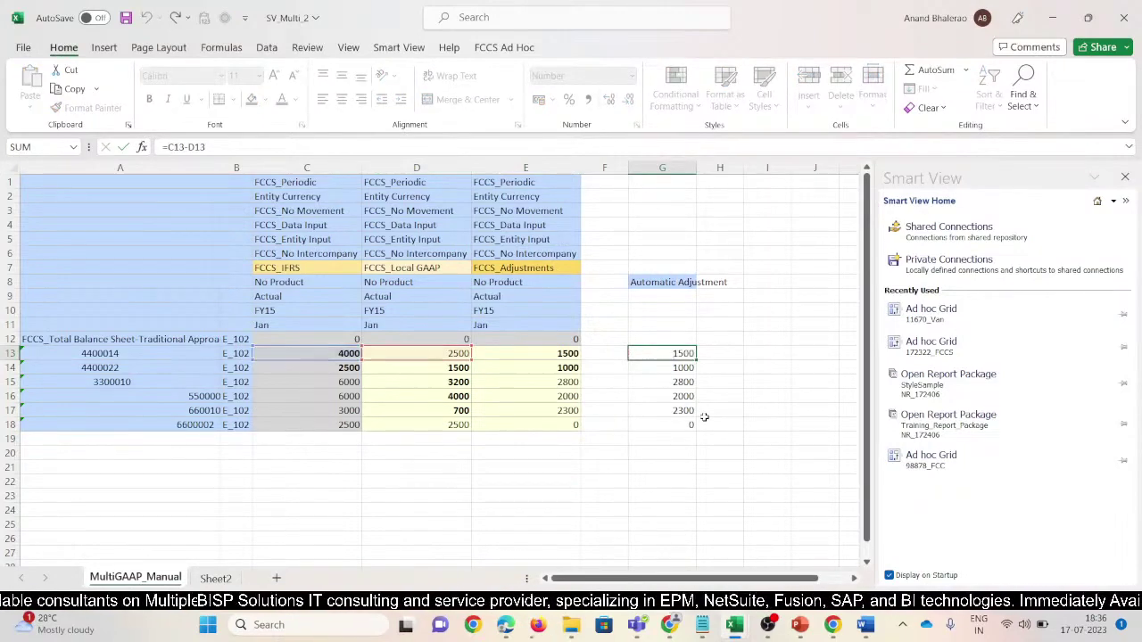
{"action": "key", "text": "Down"}
{"action": "key", "text": "Down"}
{"action": "key", "text": "Down"}
{"action": "key", "text": "Down"}
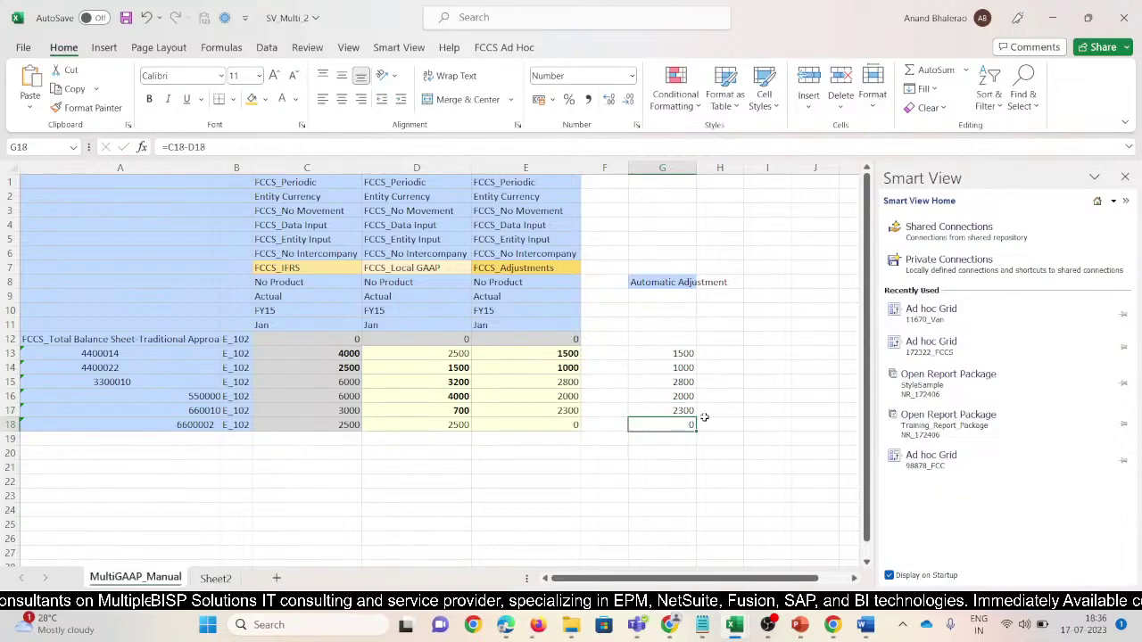
{"action": "key", "text": "Left"}
{"action": "key", "text": "Left"}
{"action": "key", "text": "Left"}
{"action": "key", "text": "Left"}
{"action": "key", "text": "Left"}
{"action": "key", "text": "Left"}
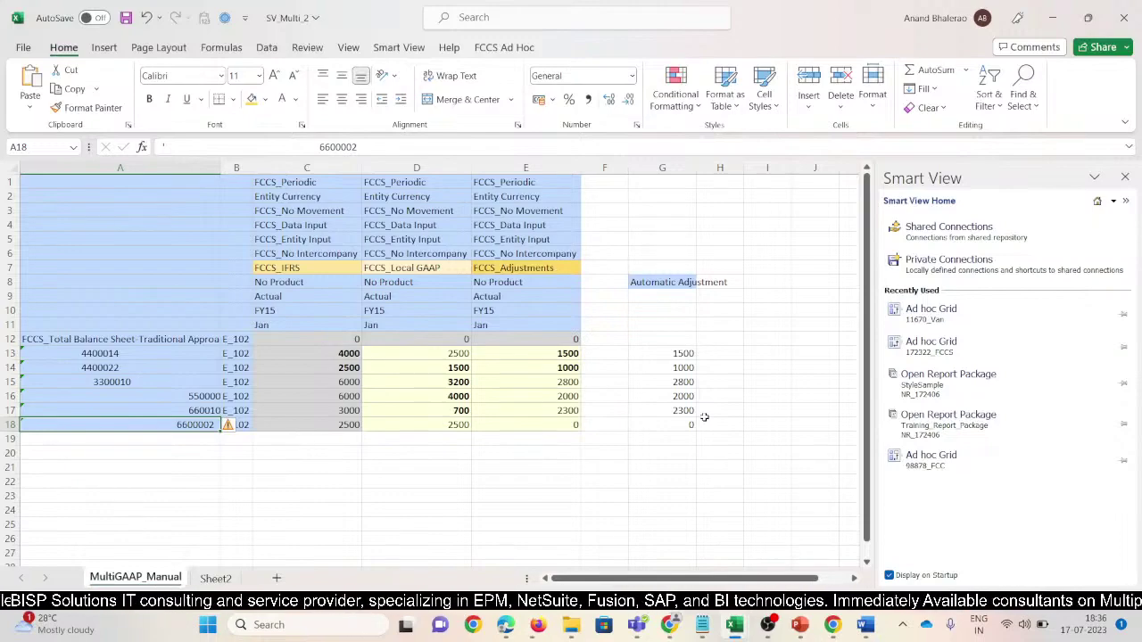
- Check the application creation status in Firefox, and review slides 5 to 7 on manual and automatic adjustment in the Multi GAAP_V2 presentation in PowerPoint
{"action": "left_click", "coordinate": [538, 625]}
{"action": "left_click", "coordinate": [700, 550]}
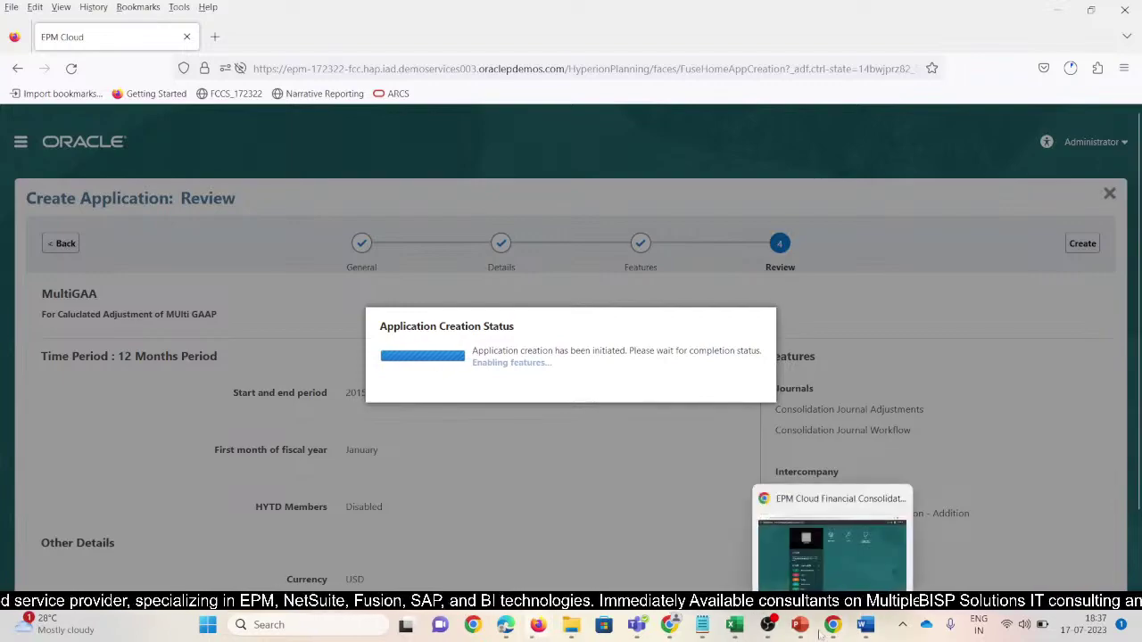
{"action": "mouse_move", "coordinate": [800, 627]}
{"action": "left_click", "coordinate": [875, 557]}
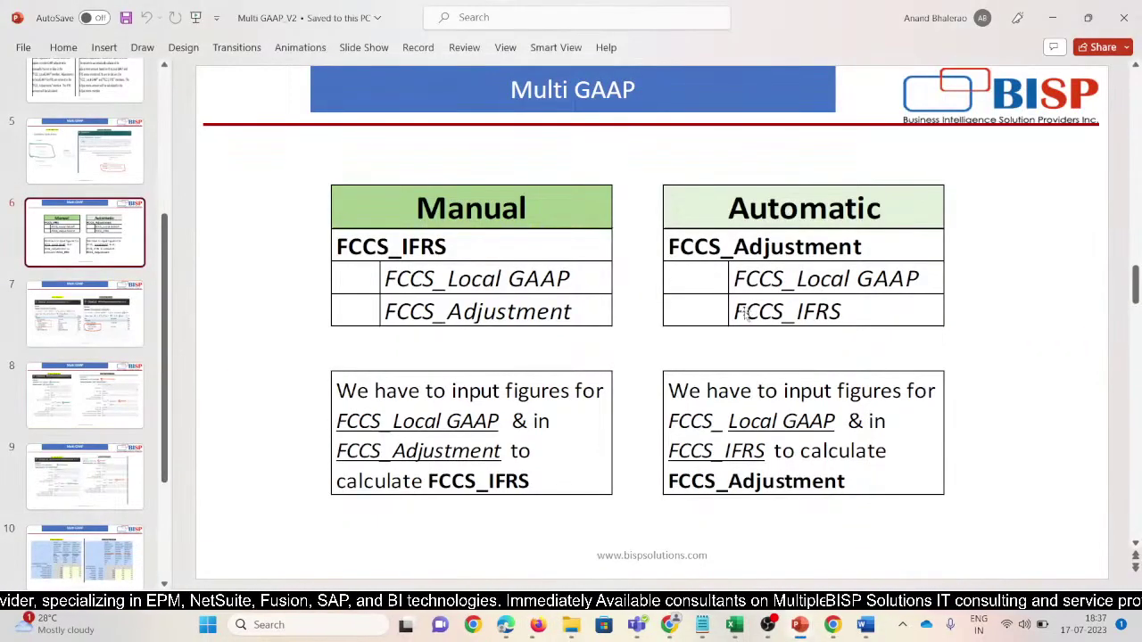
{"action": "scroll", "coordinate": [71, 268], "scroll_direction": "up", "scroll_amount": 2}
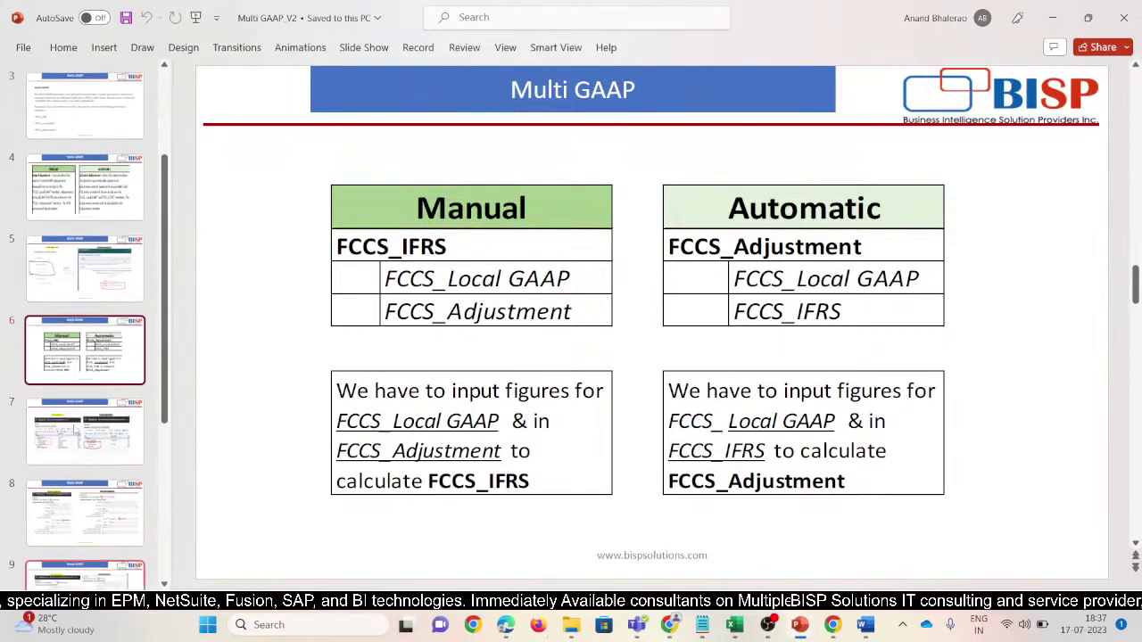
{"action": "left_click", "coordinate": [51, 280]}
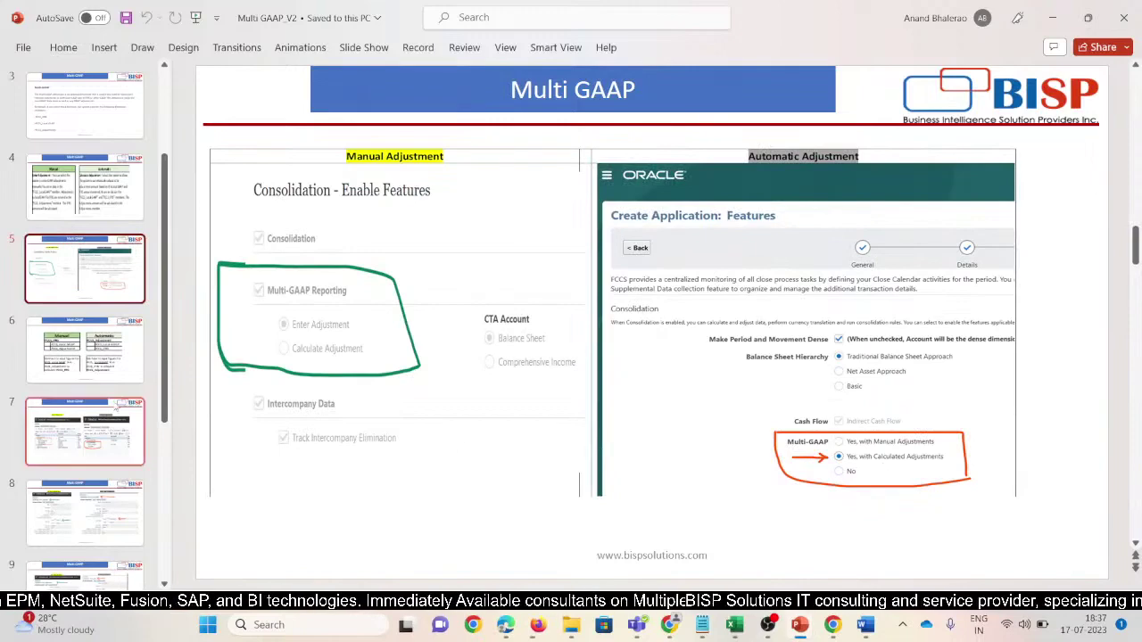
{"action": "left_click", "coordinate": [98, 348]}
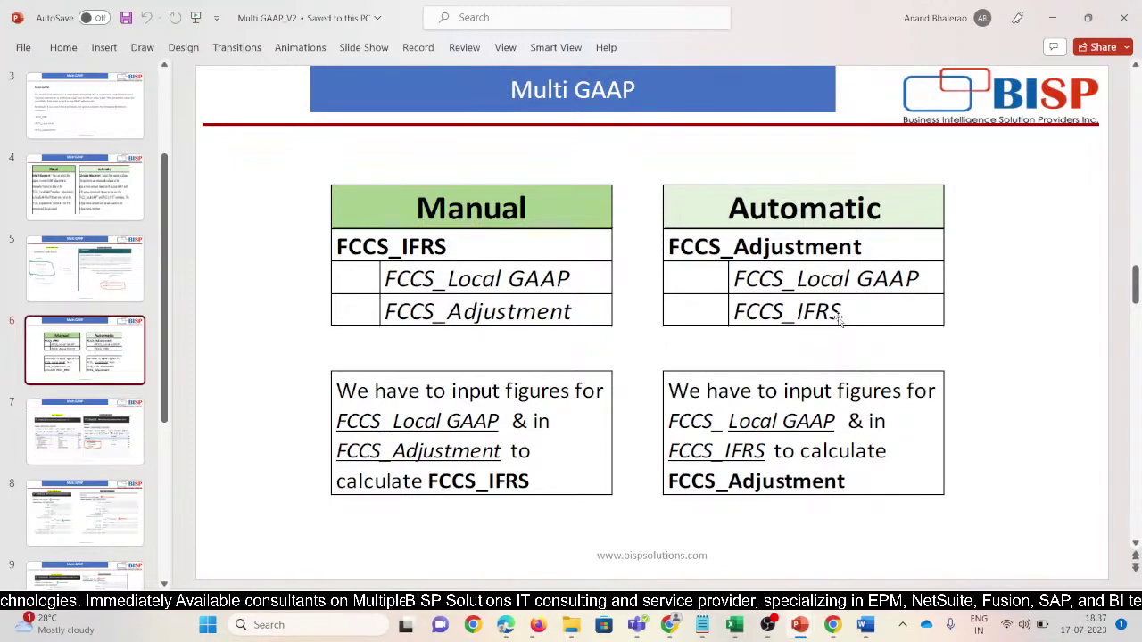
{"action": "left_click", "coordinate": [115, 450]}
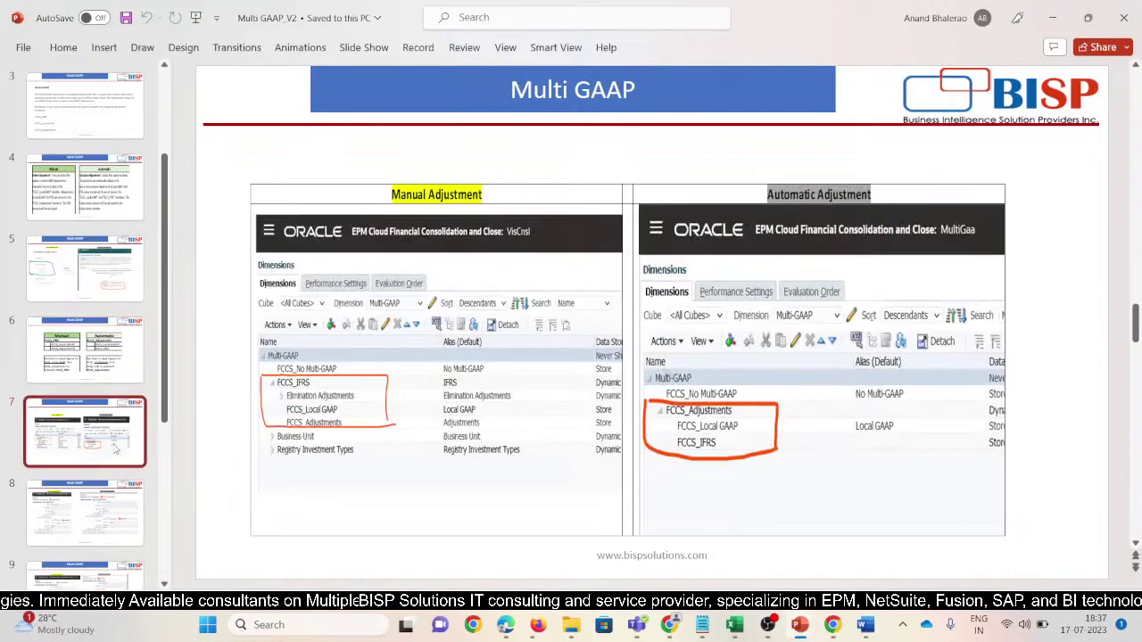
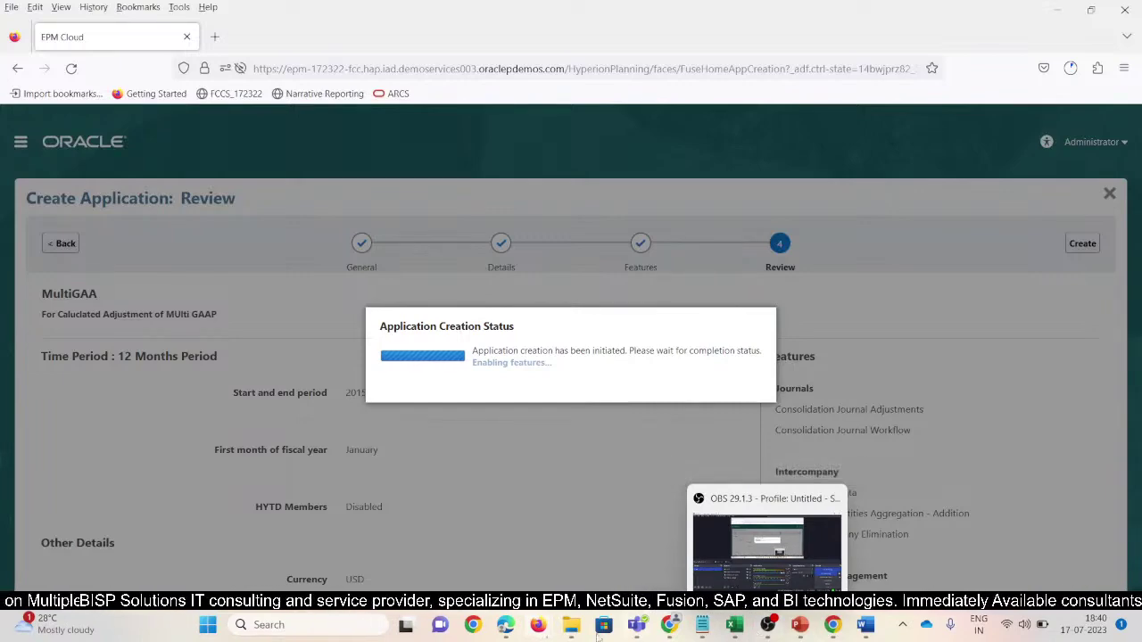
- Acknowledge the application creation status in Firefox and open the Dimensions page of the MultiGAA application
{"action": "mouse_move", "coordinate": [544, 636]}
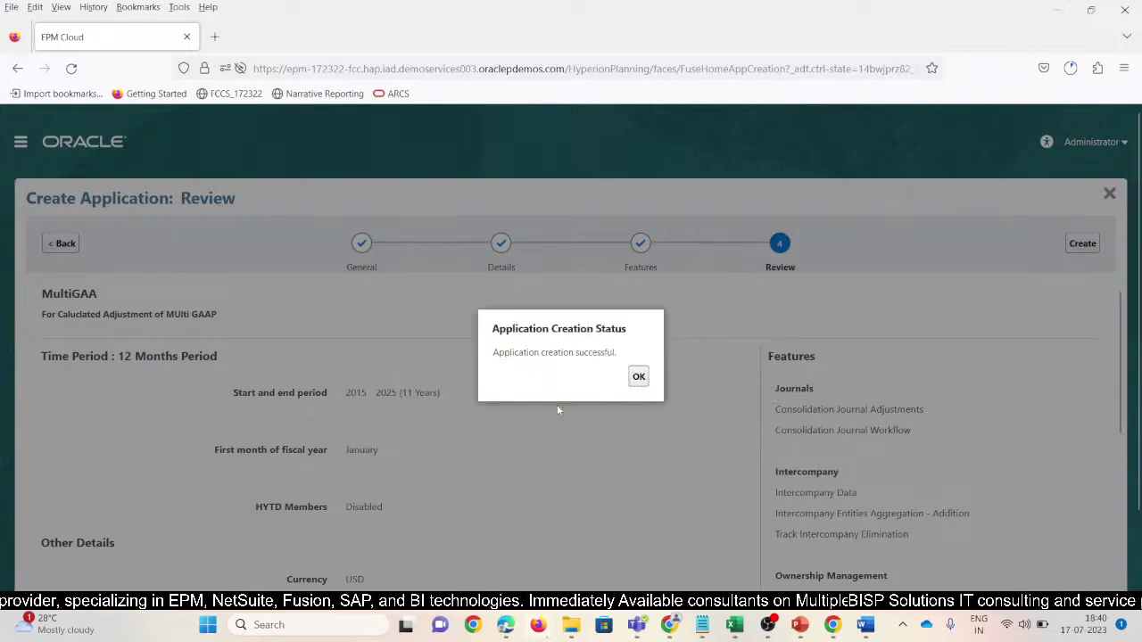
{"action": "left_click", "coordinate": [639, 377]}
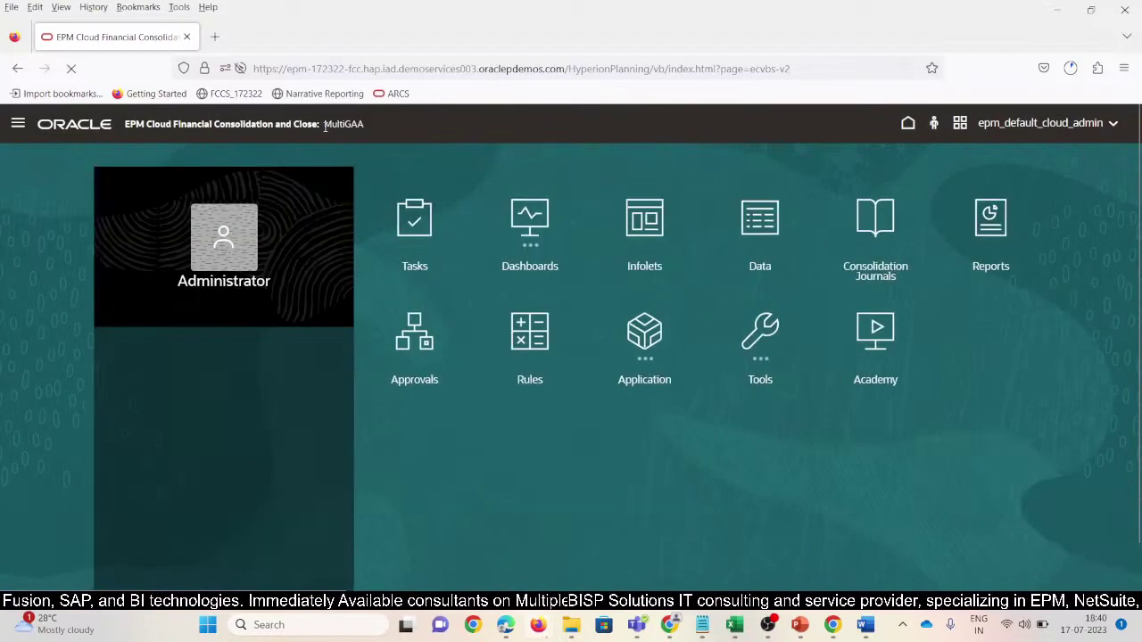
{"action": "double_click", "coordinate": [359, 126]}
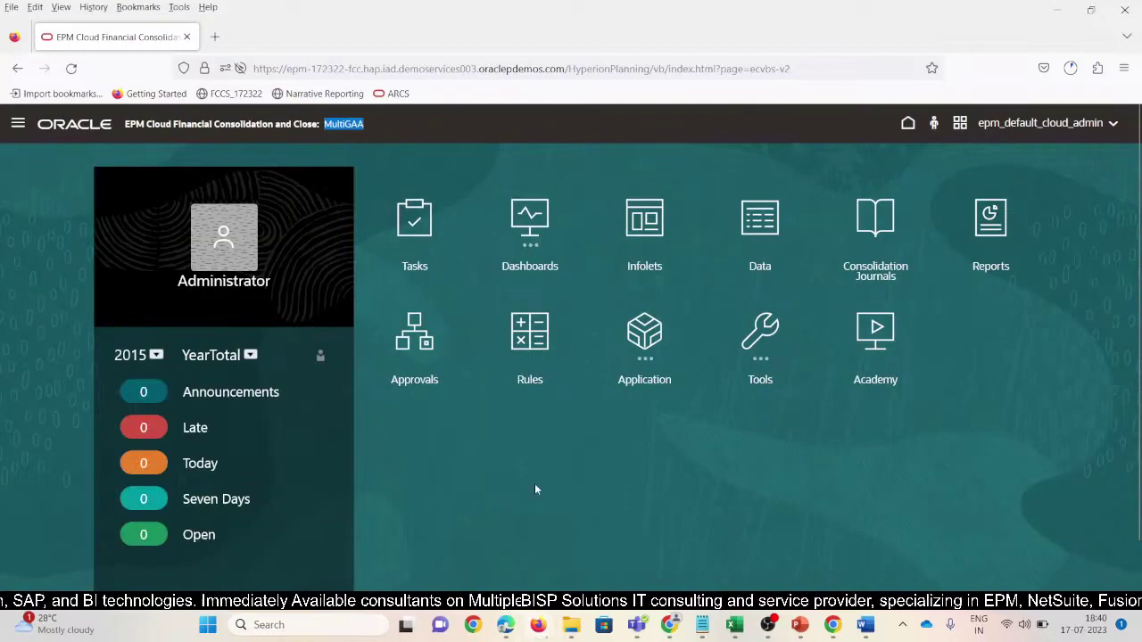
{"action": "left_click", "coordinate": [75, 180]}
{"action": "left_click", "coordinate": [21, 125]}
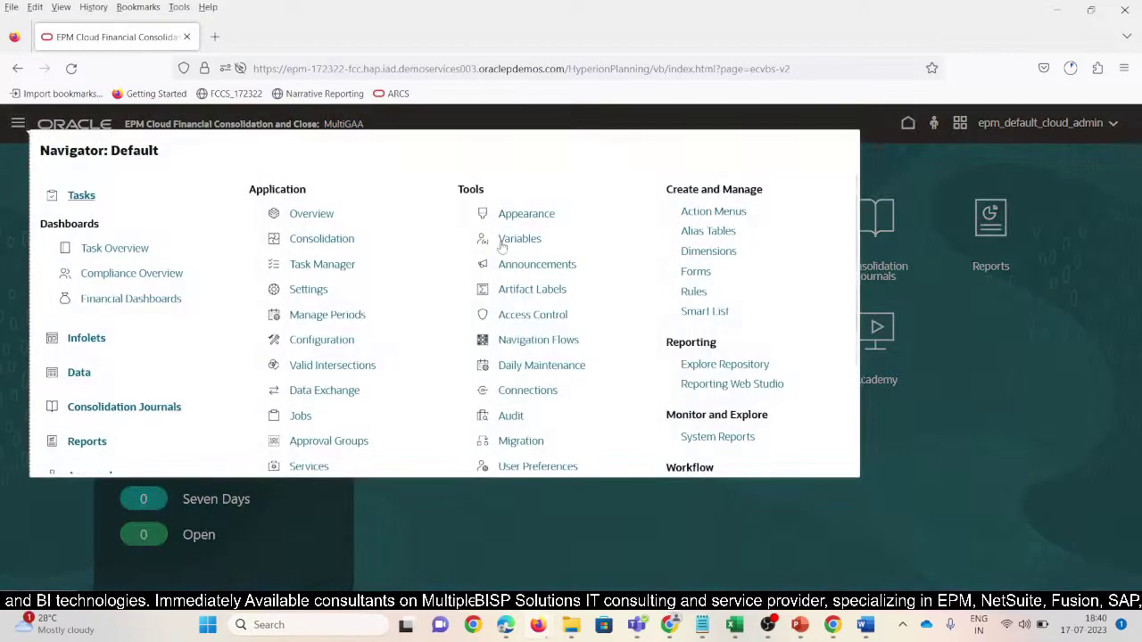
{"action": "left_click", "coordinate": [709, 252]}
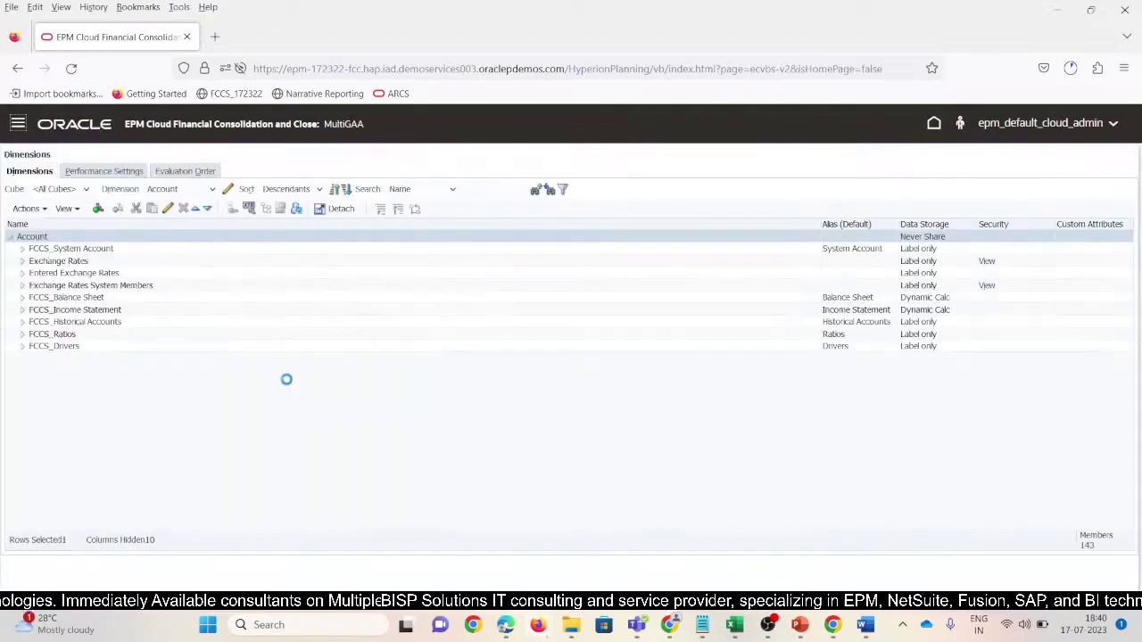
- Display the Multi-GAAP dimension and resize the Name and Alias (Default) columns to bring the details close to the member names
{"action": "left_click", "coordinate": [219, 192]}
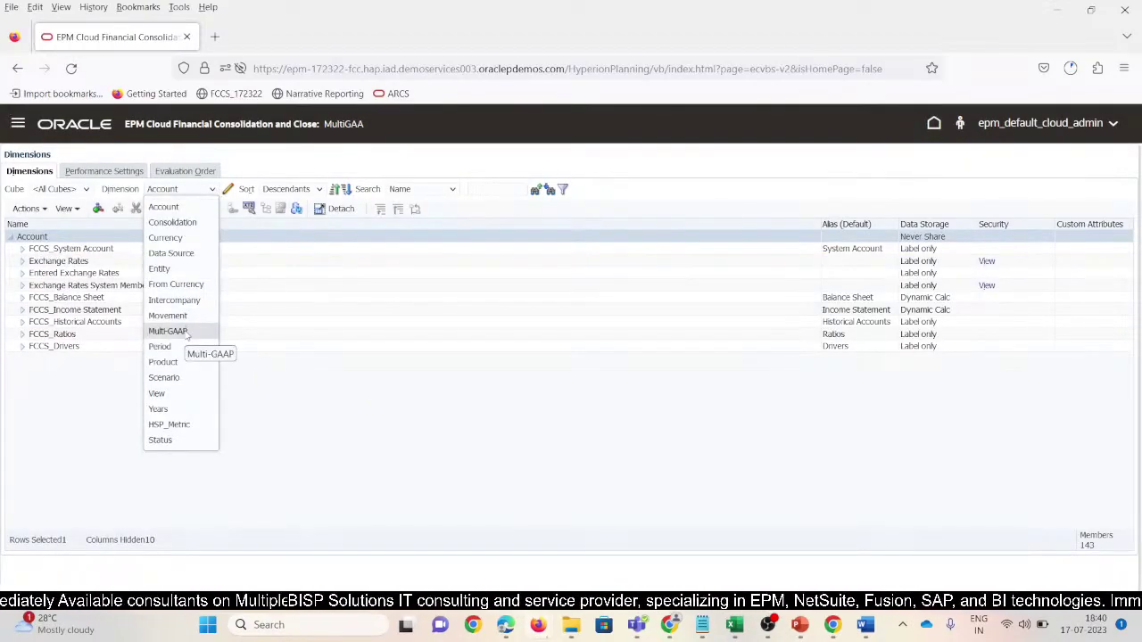
{"action": "left_click", "coordinate": [168, 331]}
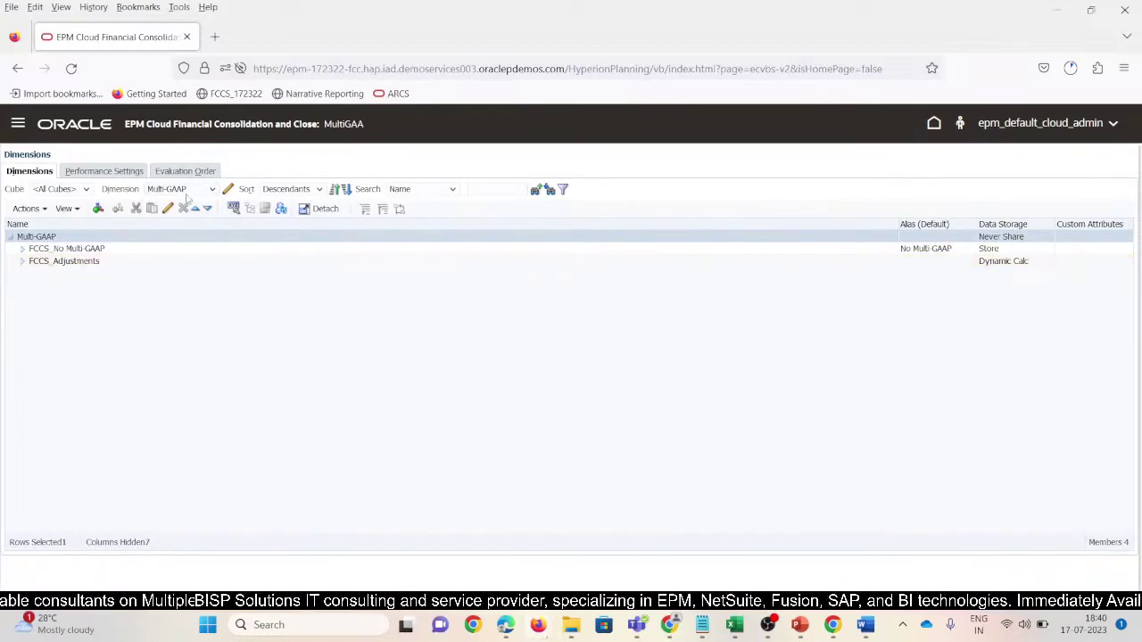
{"action": "left_click_drag", "start_coordinate": [896, 224], "coordinate": [234, 283]}
{"action": "left_click_drag", "start_coordinate": [973, 224], "coordinate": [339, 284]}
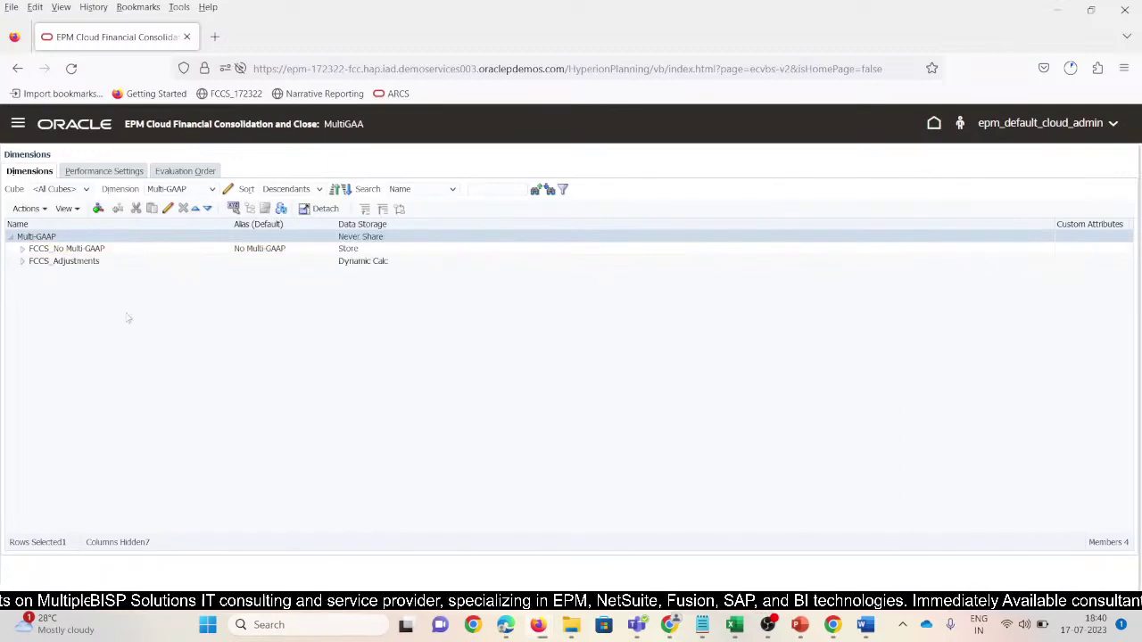
- Expand FCCS_Adjustments in the Multi-GAAP dimension and examine its FCCS_Local GAAP and FCCS_IFRS child members
{"action": "left_click", "coordinate": [22, 263]}
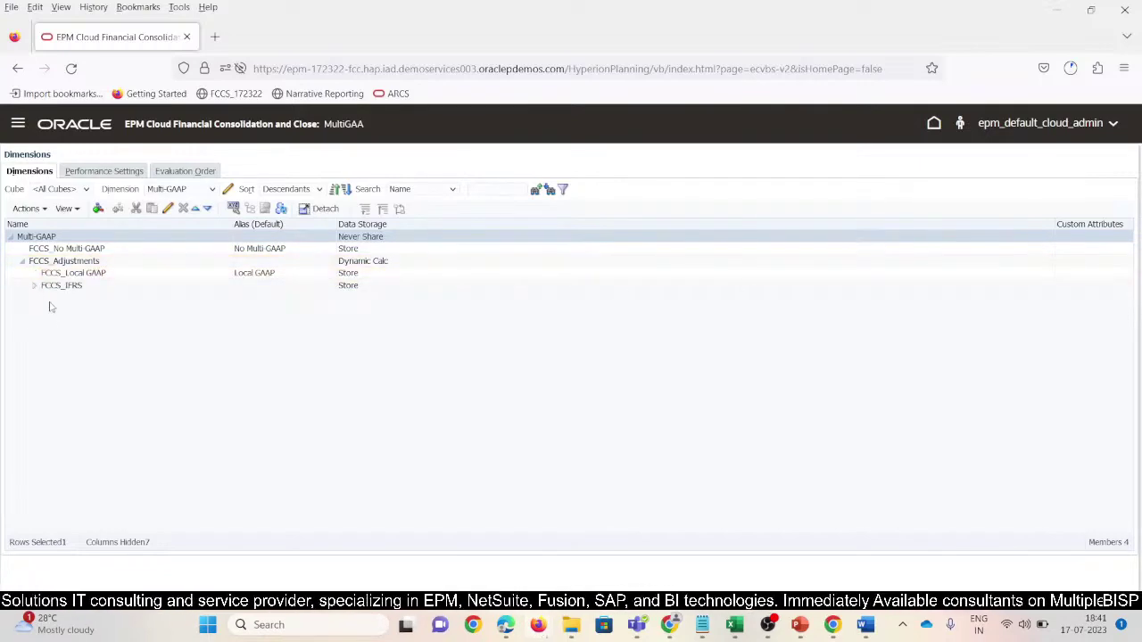
{"action": "left_click", "coordinate": [109, 263]}
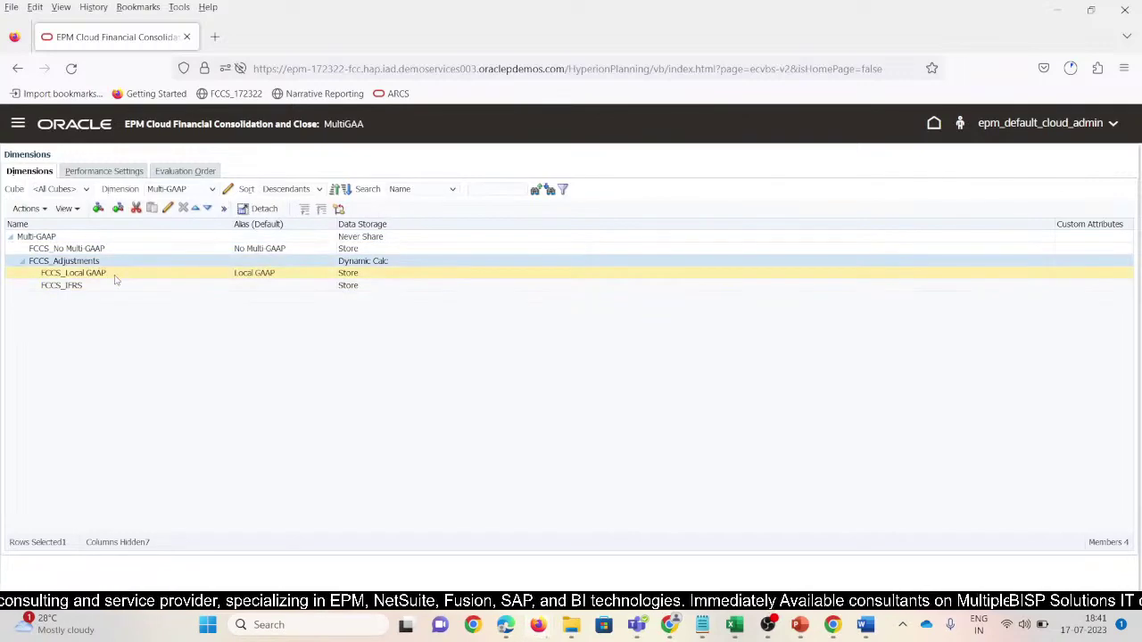
{"action": "left_click", "coordinate": [111, 274]}
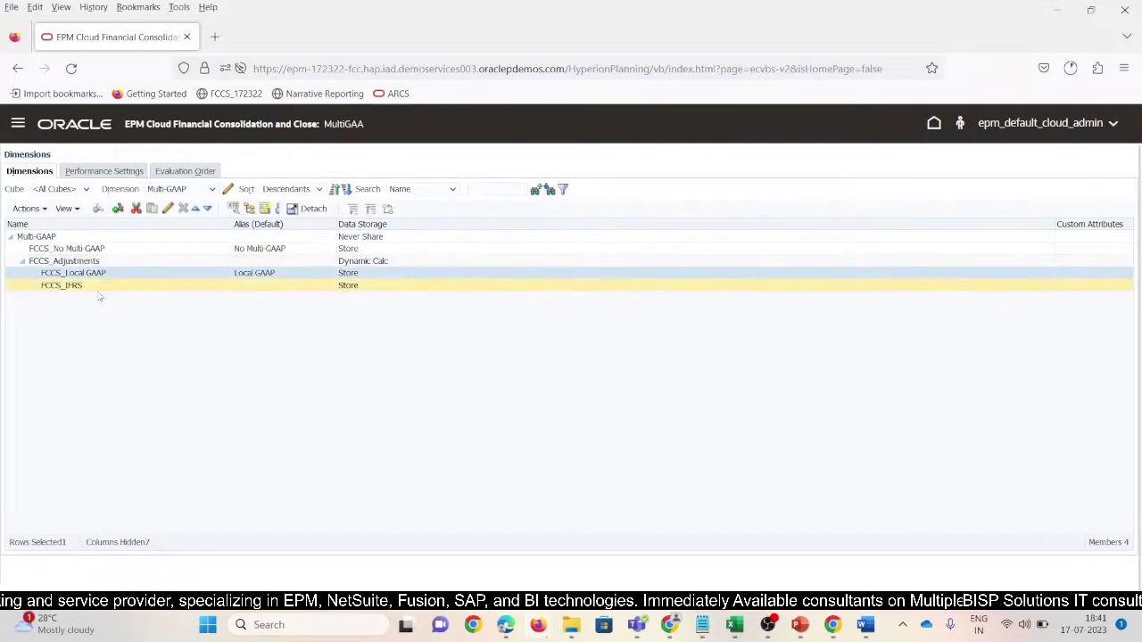
{"action": "left_click", "coordinate": [96, 287]}
{"action": "left_click", "coordinate": [114, 274]}
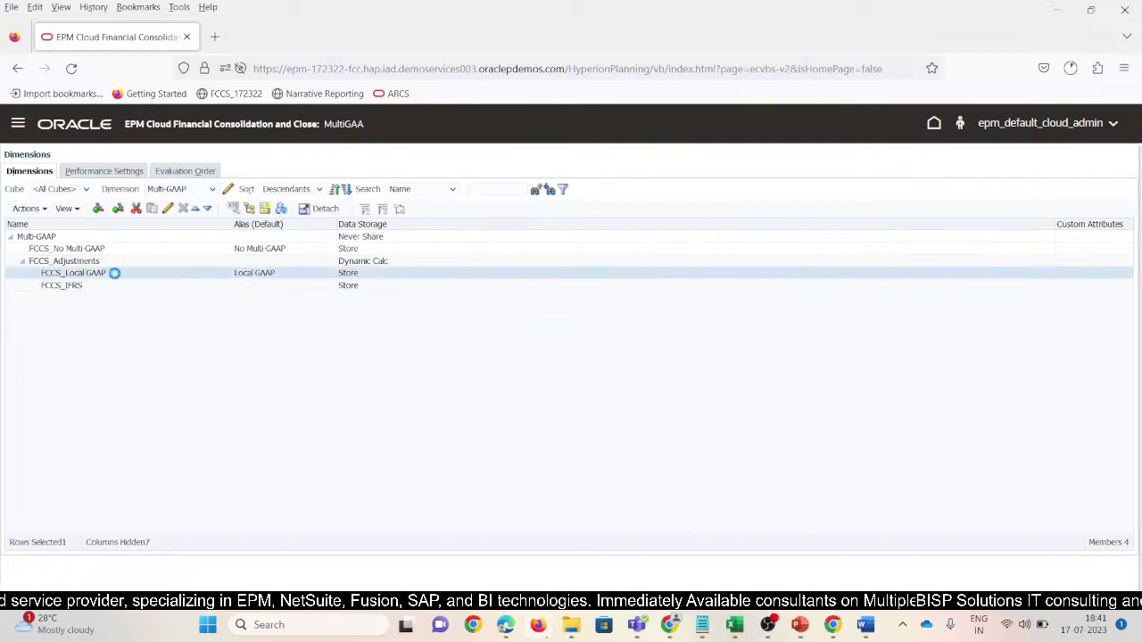
{"action": "left_click", "coordinate": [109, 291]}
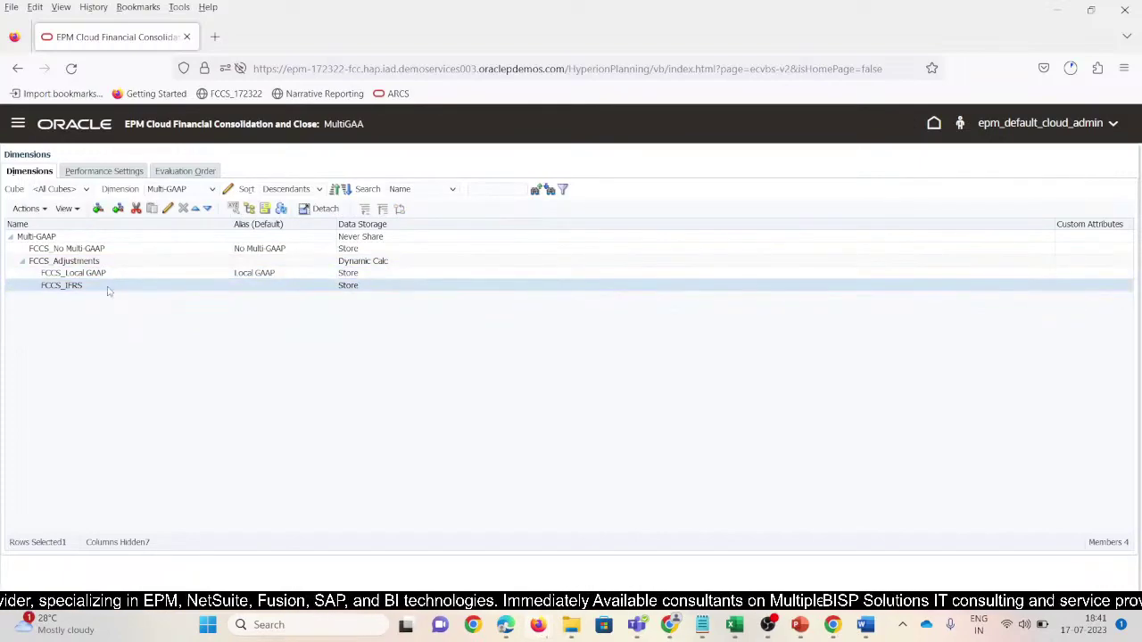
- Review the member properties of FCCS_Local GAAP and of FCCS_IFRS, including their Consol plan type operators
{"action": "left_click", "coordinate": [157, 274]}
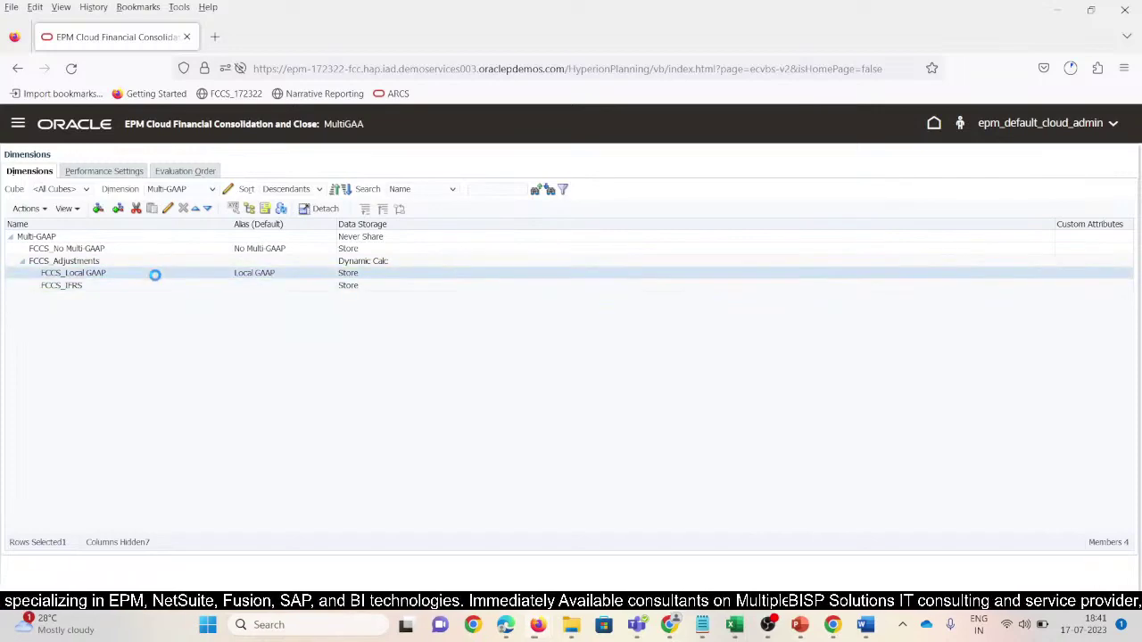
{"action": "left_click", "coordinate": [168, 208]}
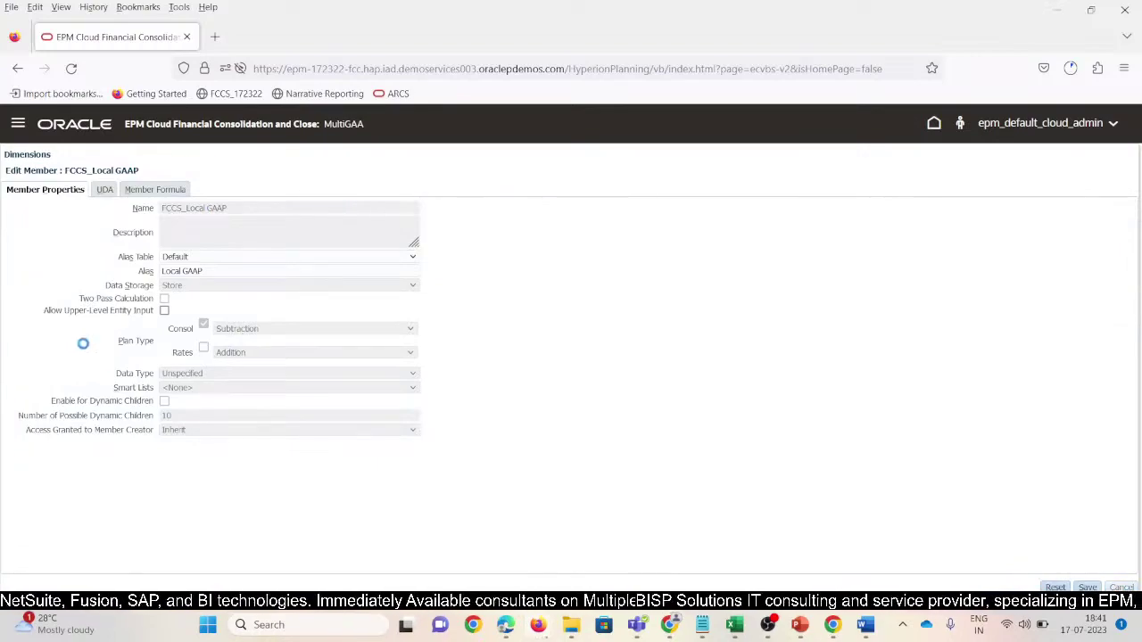
{"action": "left_click", "coordinate": [94, 286]}
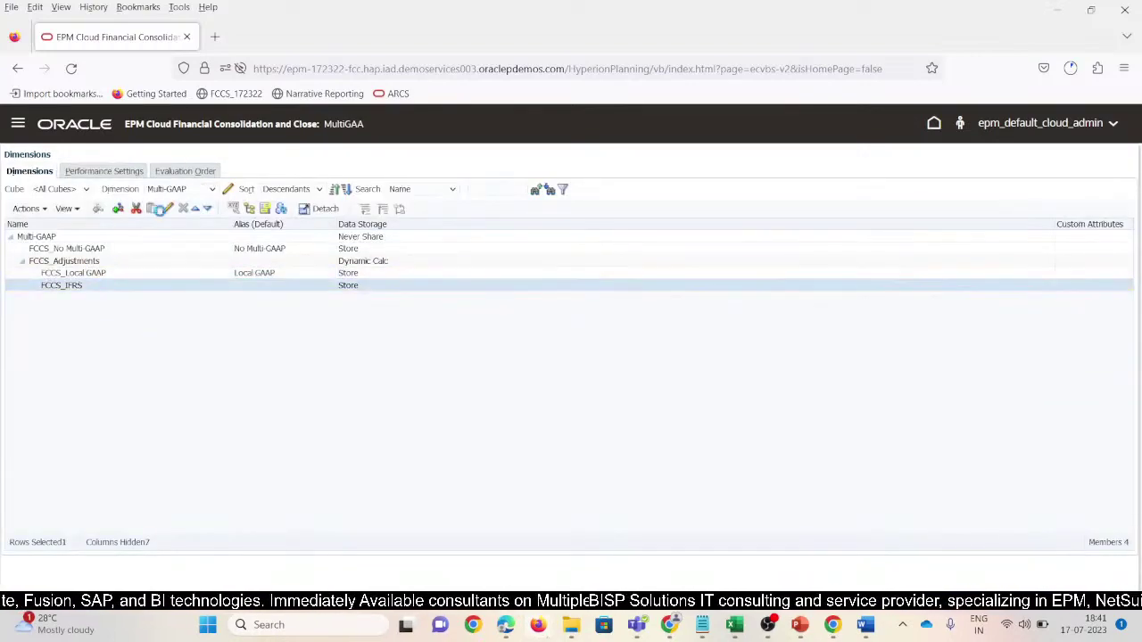
{"action": "left_click", "coordinate": [167, 208]}
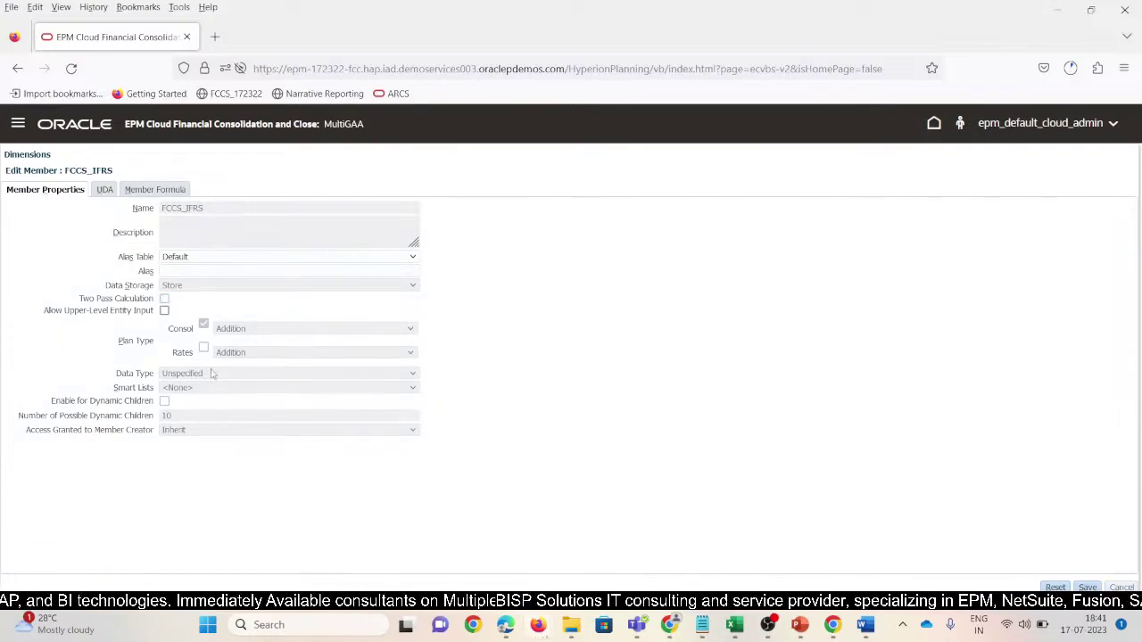
- Reopen the Dimensions page and expand the Account dimension from FCCS_Balance Sheet through the traditional approach and Total Assets to the FCCS_Current Assets members
{"action": "left_click", "coordinate": [934, 124]}
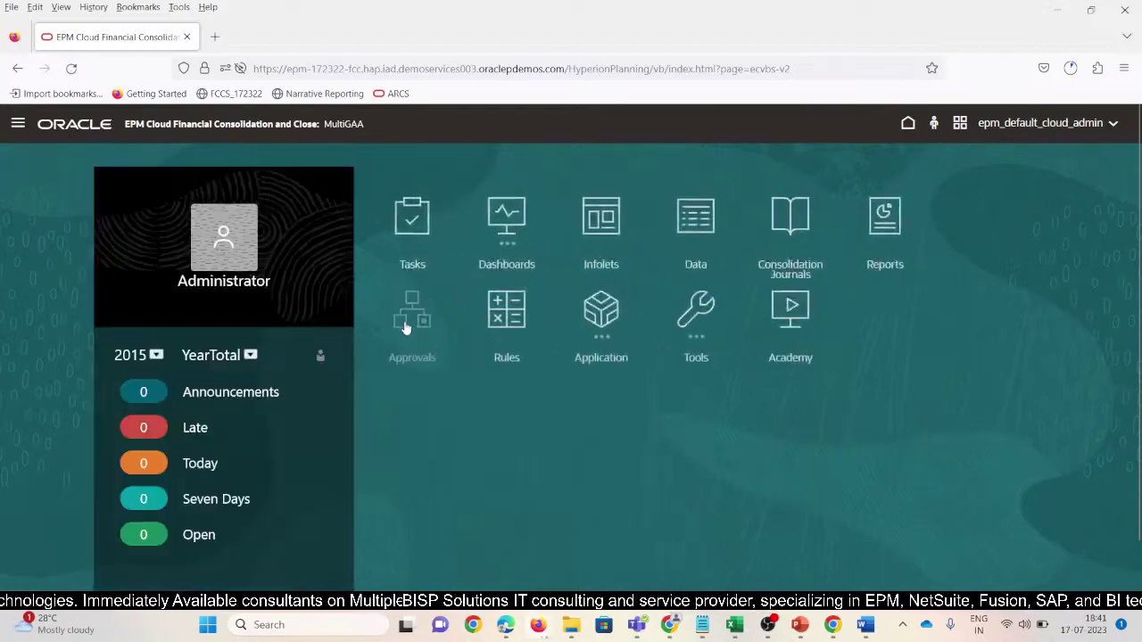
{"action": "left_click", "coordinate": [18, 127]}
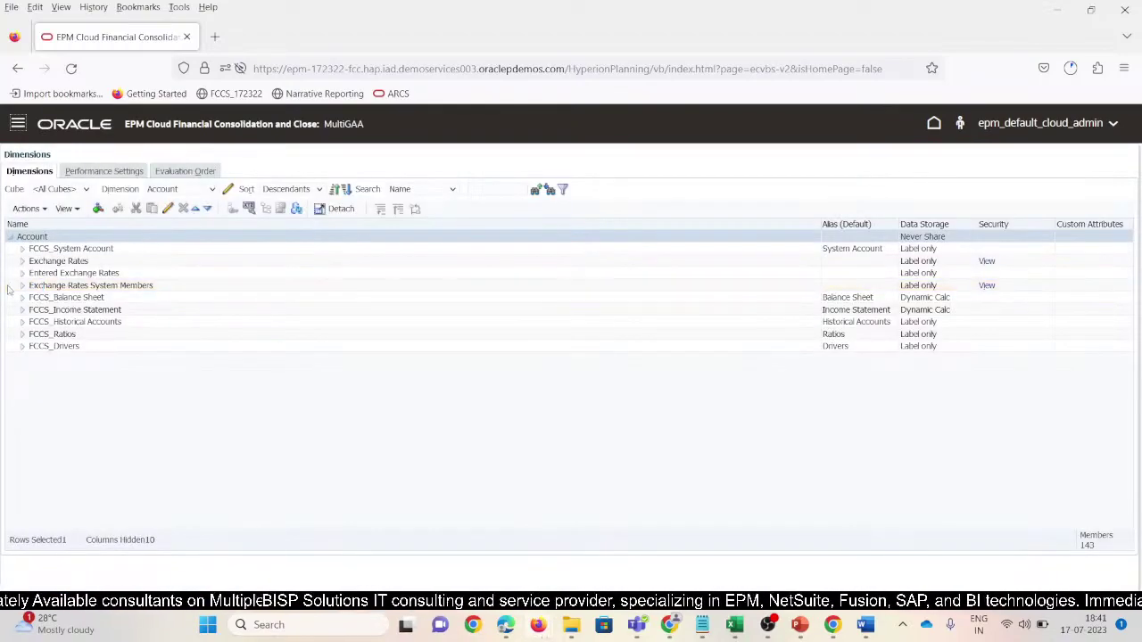
{"action": "left_click", "coordinate": [22, 297]}
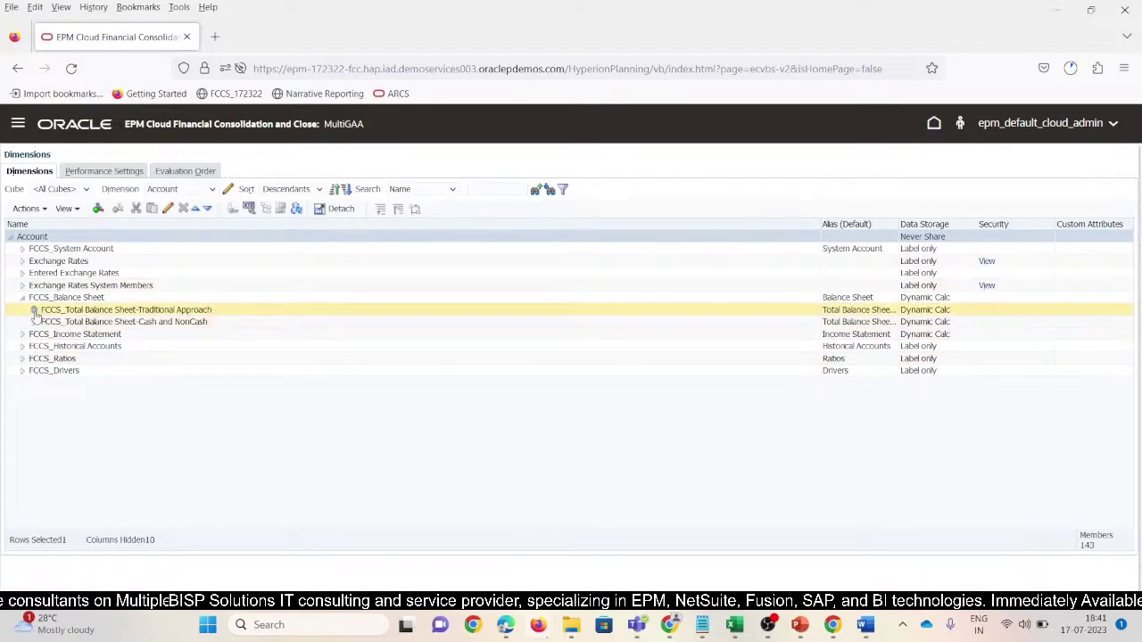
{"action": "left_click", "coordinate": [34, 310]}
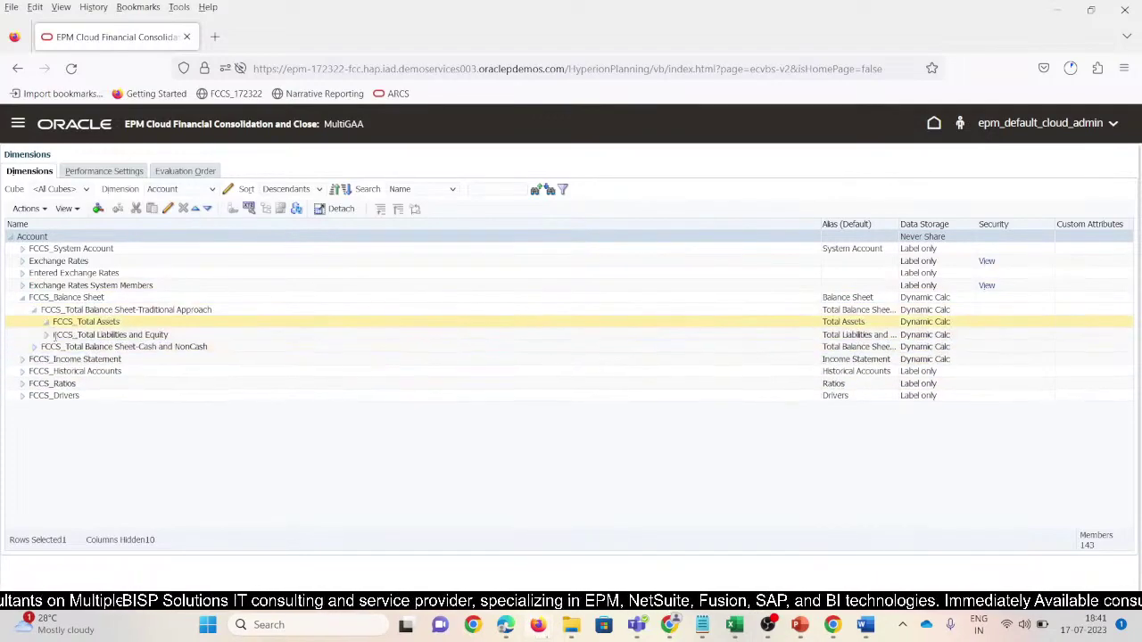
{"action": "left_click", "coordinate": [46, 321]}
{"action": "left_click", "coordinate": [58, 335]}
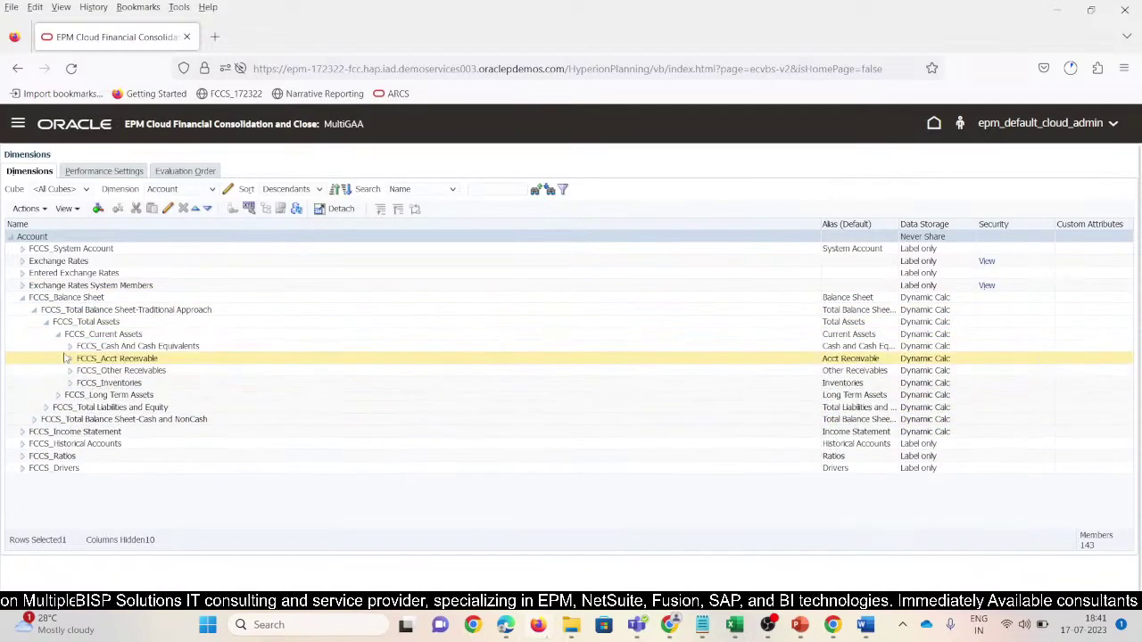
{"action": "left_click", "coordinate": [229, 348]}
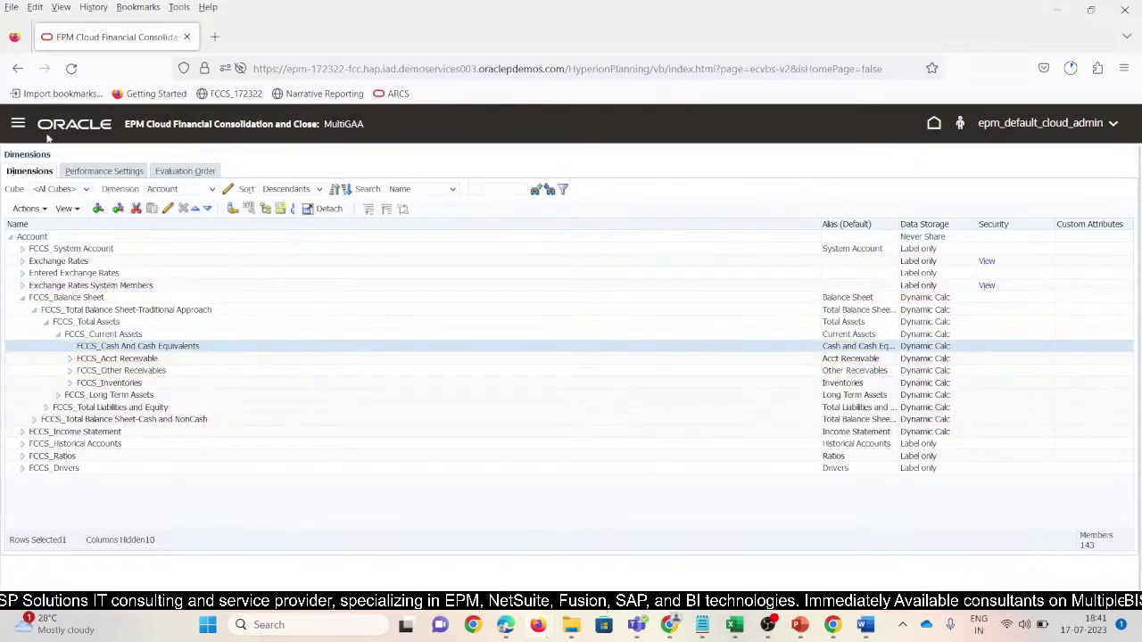
- Go to the dimensions list in the application overview and create a new metadata import
{"action": "left_click", "coordinate": [18, 123]}
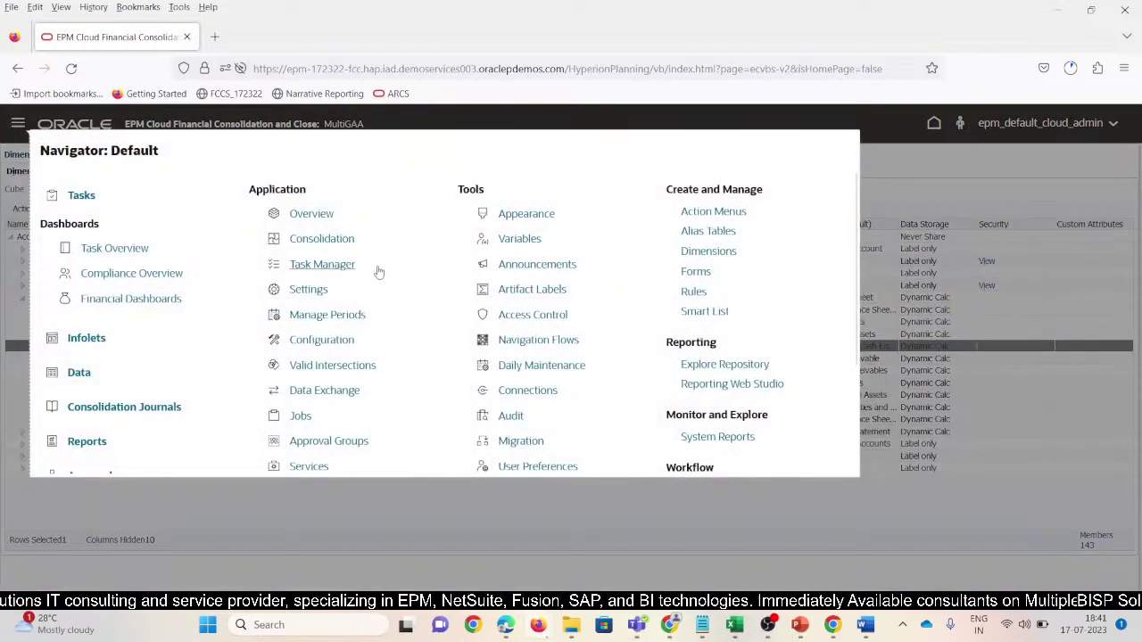
{"action": "left_click", "coordinate": [311, 216]}
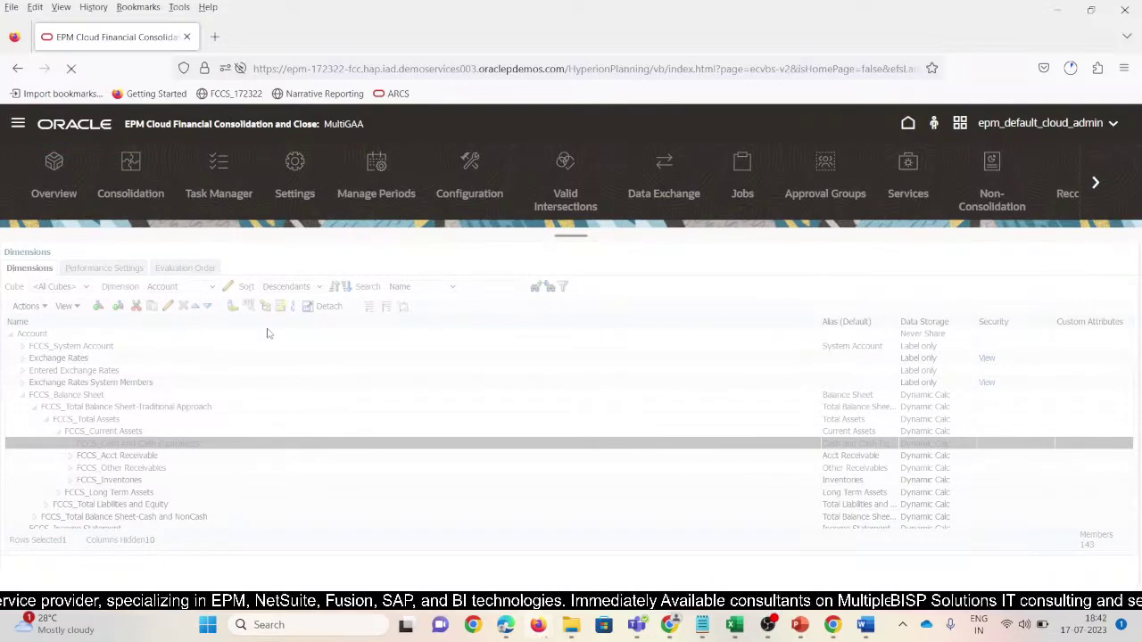
{"action": "left_click", "coordinate": [129, 298]}
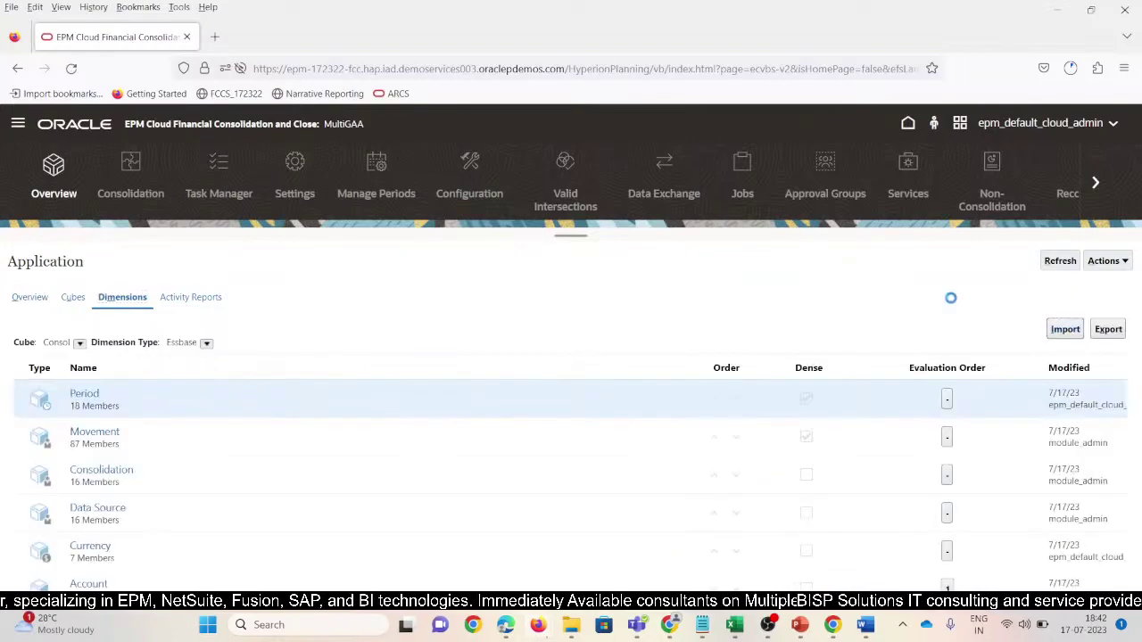
{"action": "left_click", "coordinate": [1066, 329]}
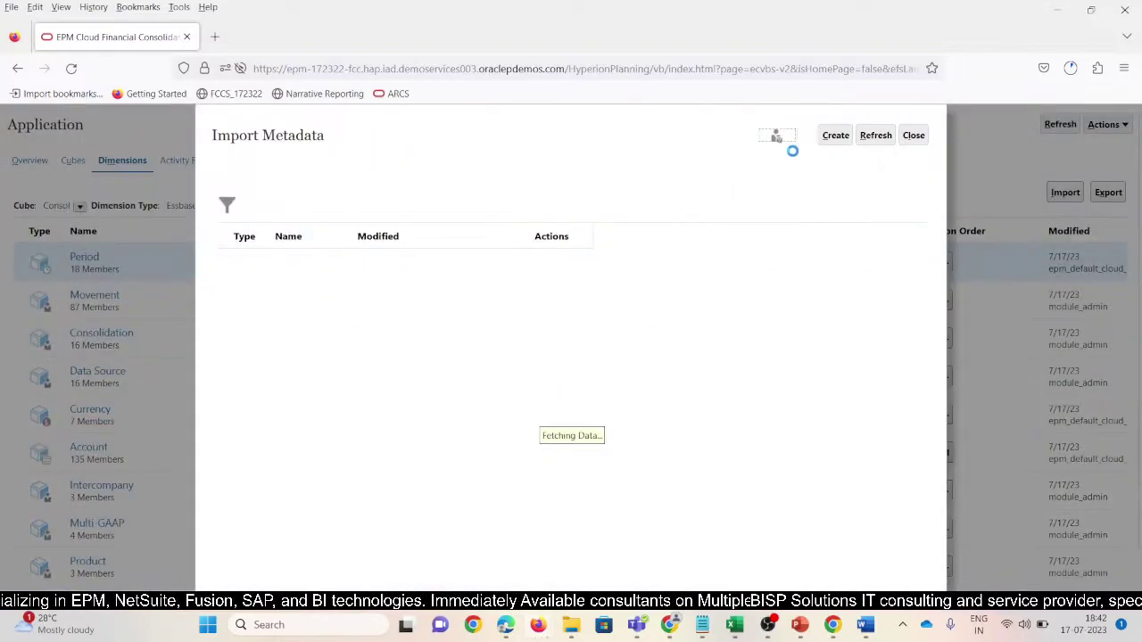
{"action": "left_click", "coordinate": [837, 139]}
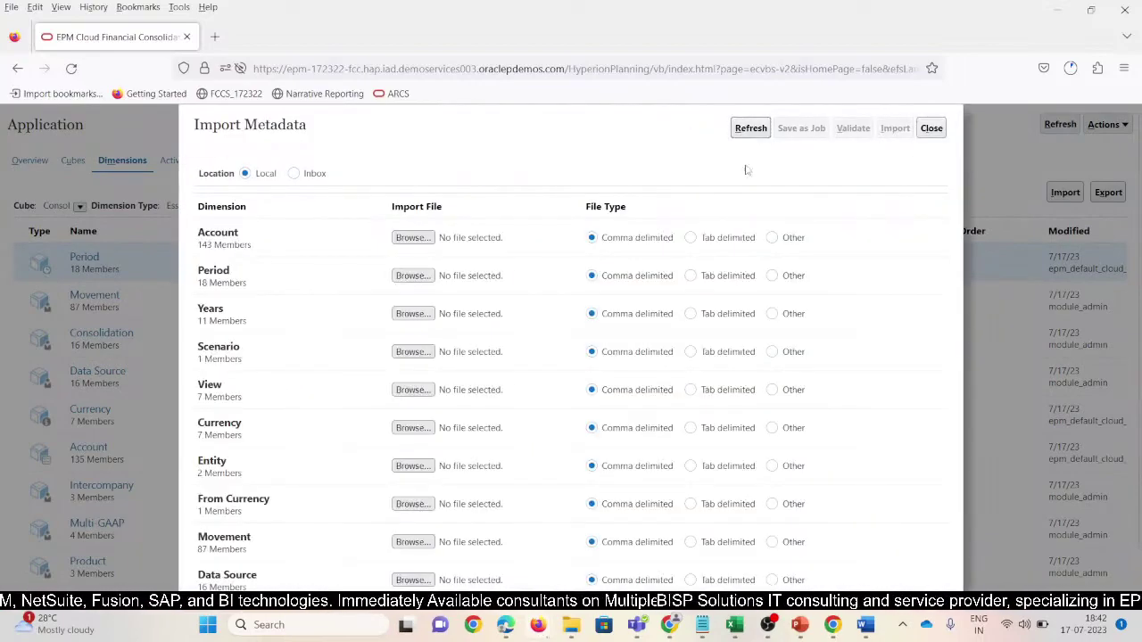
- Attach Account_MetaData_Csv from the Z_Meta_Data folder to the Account dimension and validate the metadata file
{"action": "left_click", "coordinate": [411, 238]}
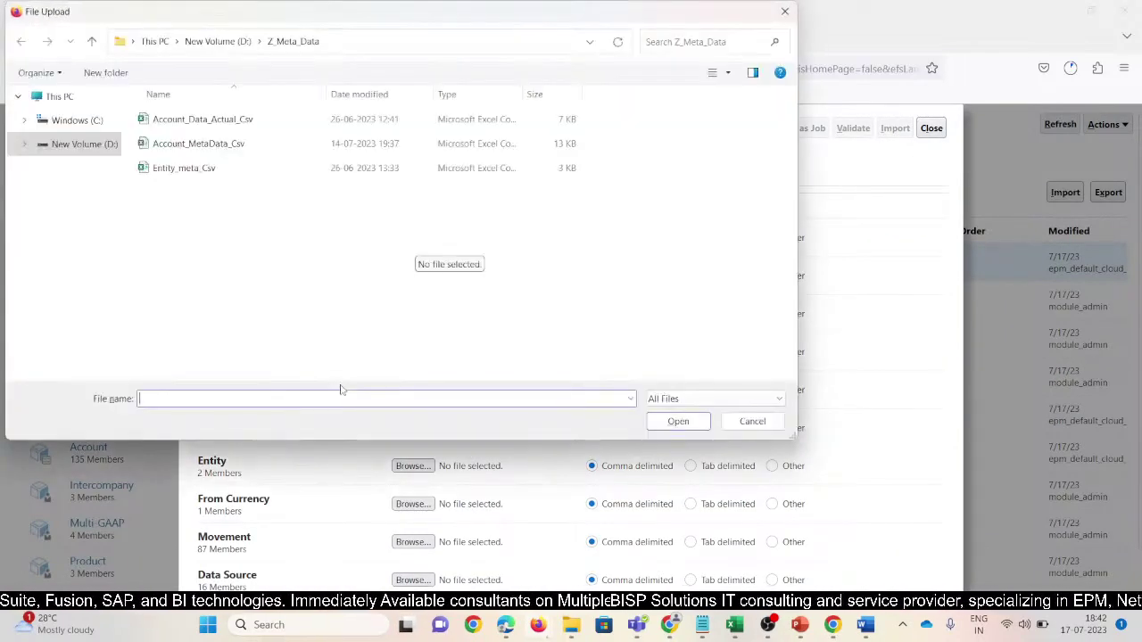
{"action": "left_click", "coordinate": [183, 146]}
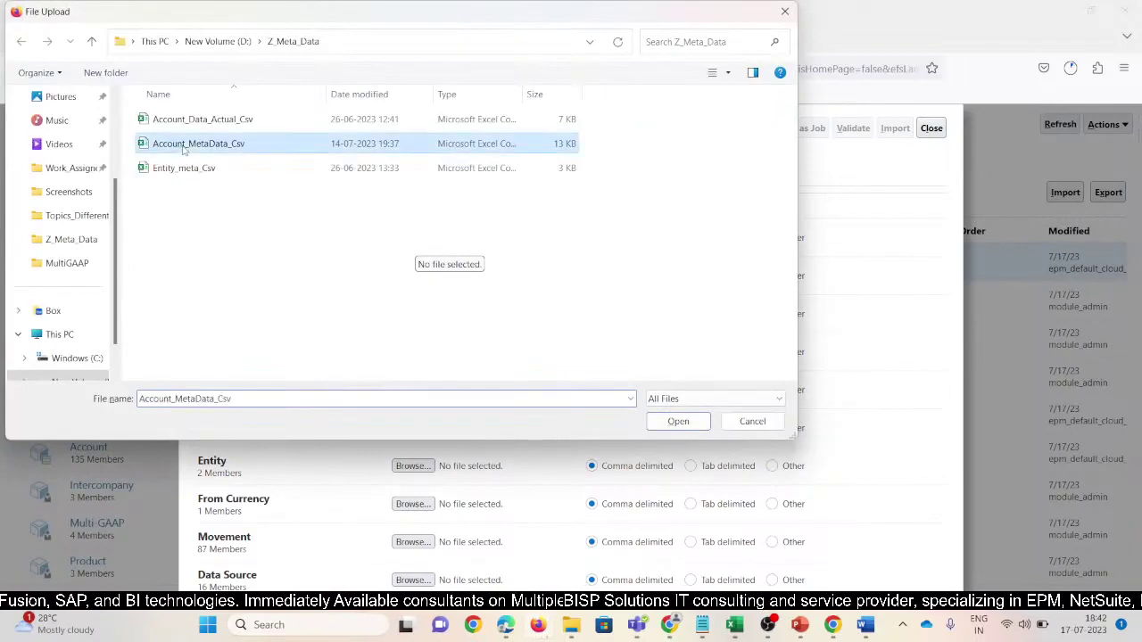
{"action": "left_click", "coordinate": [678, 425]}
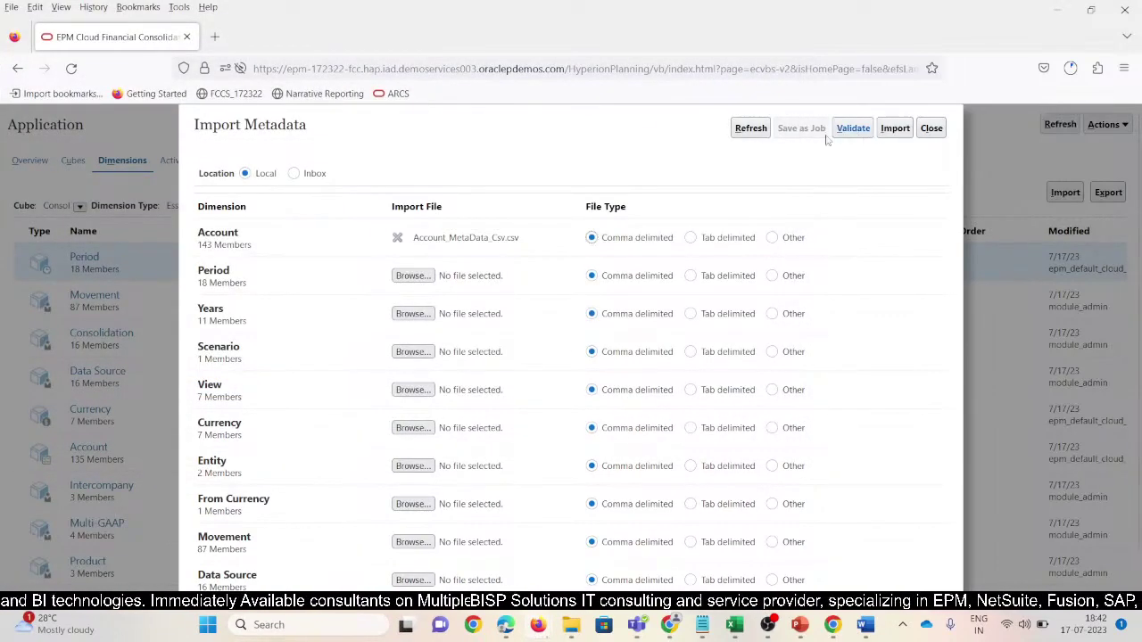
{"action": "left_click", "coordinate": [852, 130]}
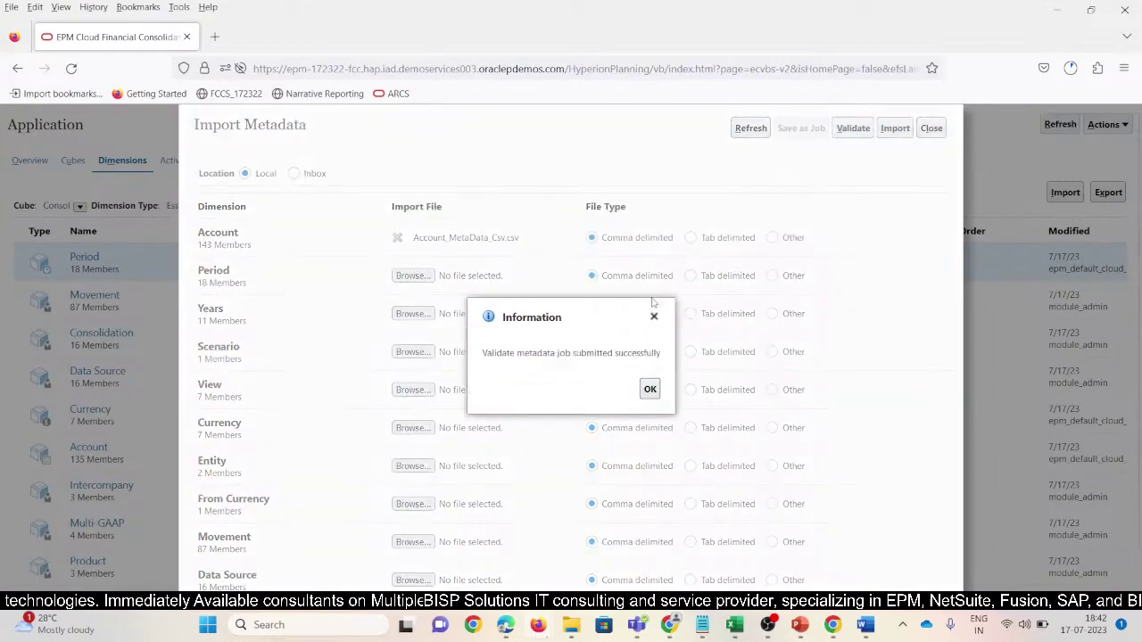
{"action": "left_click", "coordinate": [651, 389]}
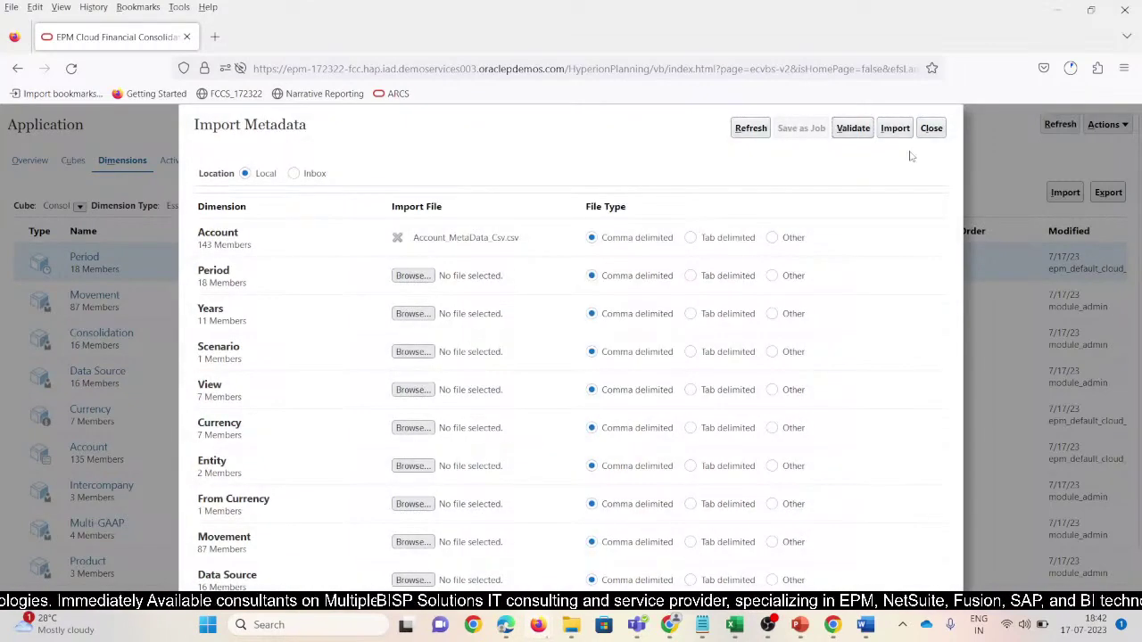
- Import the Account metadata without refreshing the database, and refresh the import list's member counts
{"action": "left_click", "coordinate": [895, 128]}
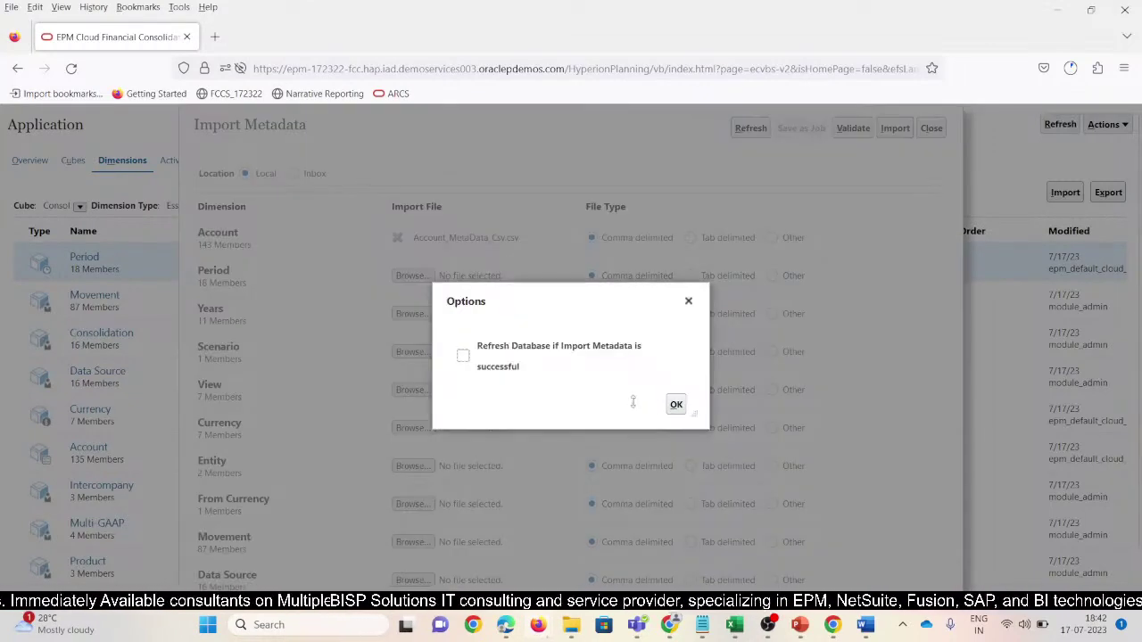
{"action": "left_click", "coordinate": [676, 406]}
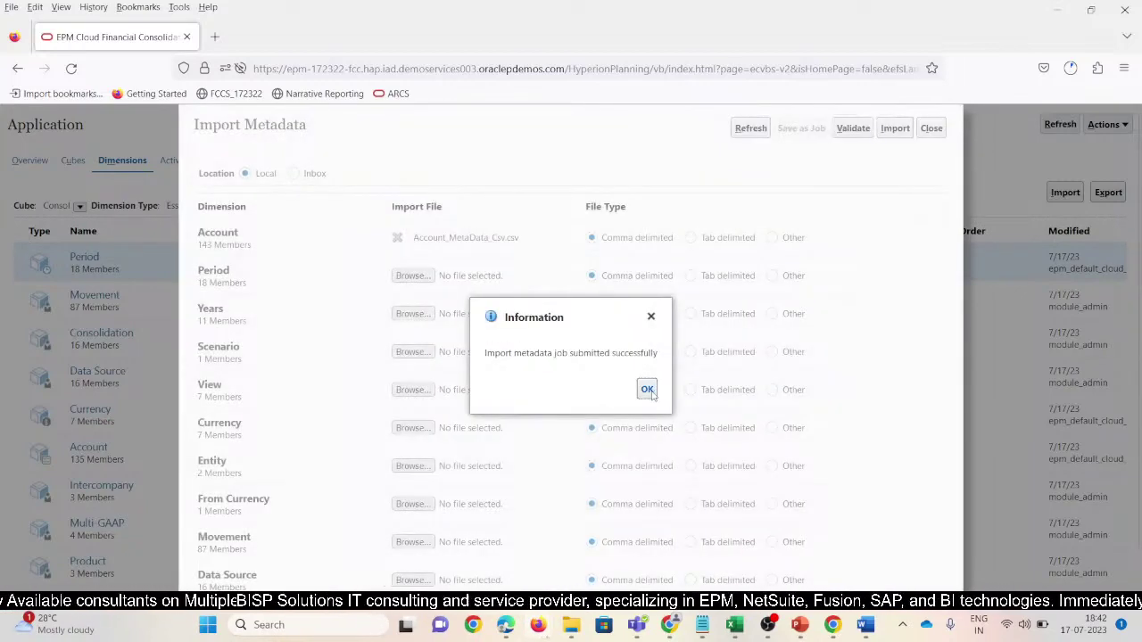
{"action": "left_click", "coordinate": [648, 393]}
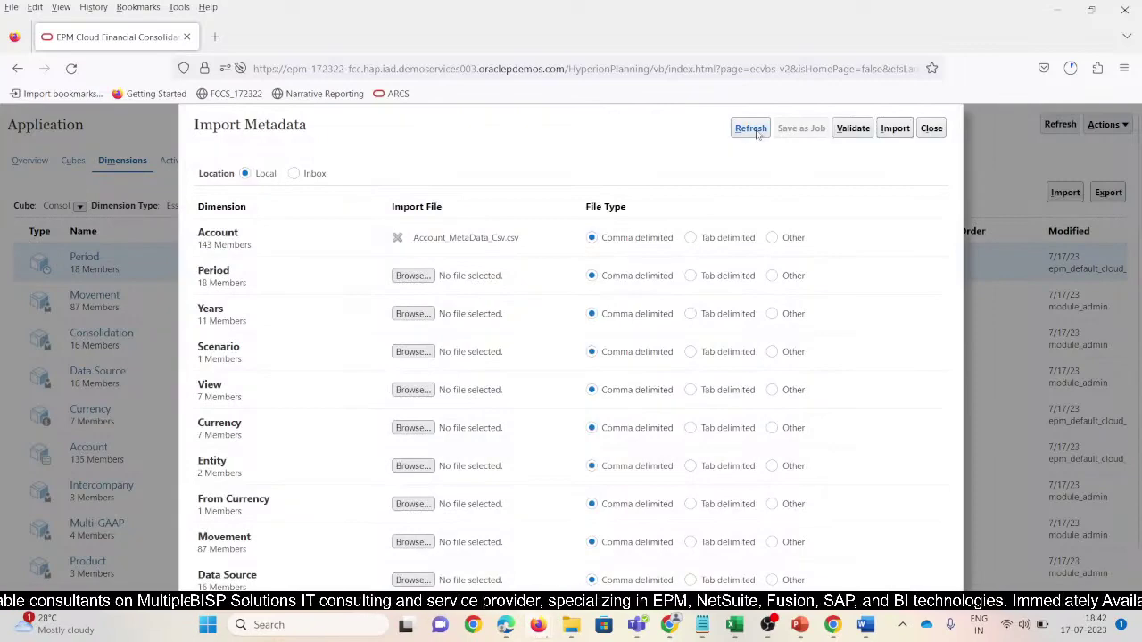
{"action": "left_click", "coordinate": [754, 129]}
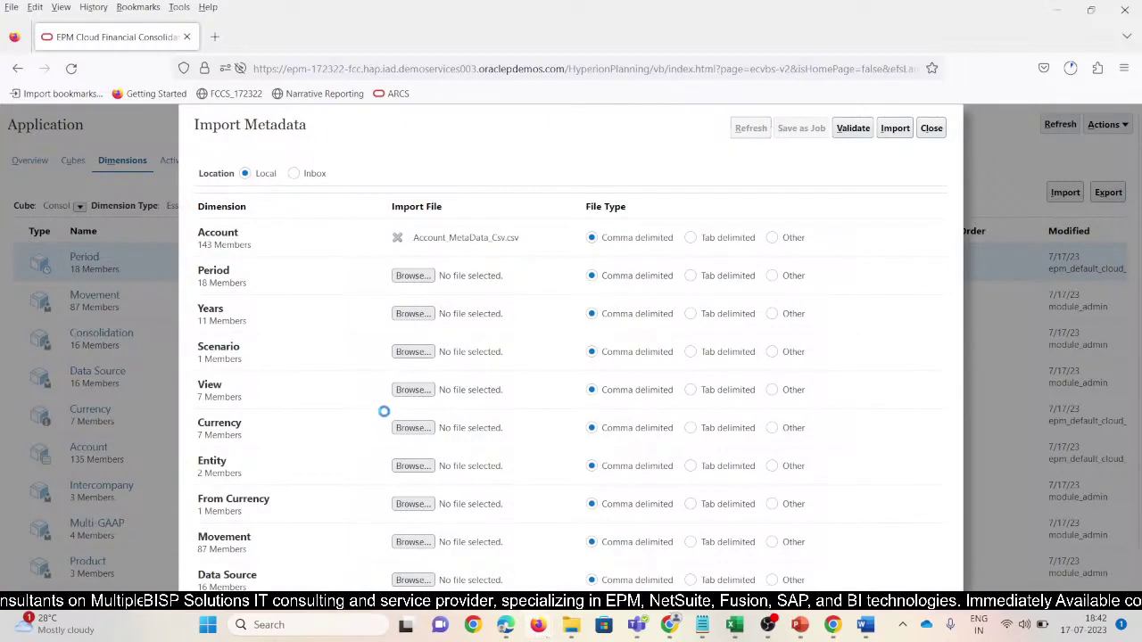
- Attach Entity_meta_Csv from the Z_Meta_Data folder to the Entity dimension and validate the metadata file
{"action": "scroll", "coordinate": [402, 482], "scroll_direction": "down", "scroll_amount": 1}
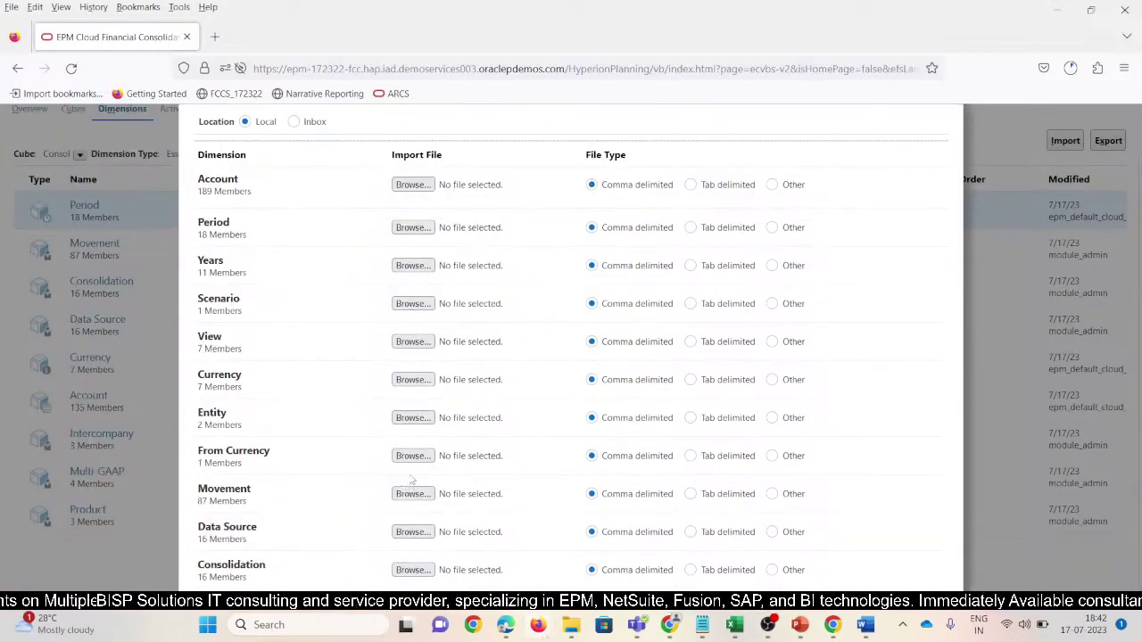
{"action": "left_click", "coordinate": [413, 418]}
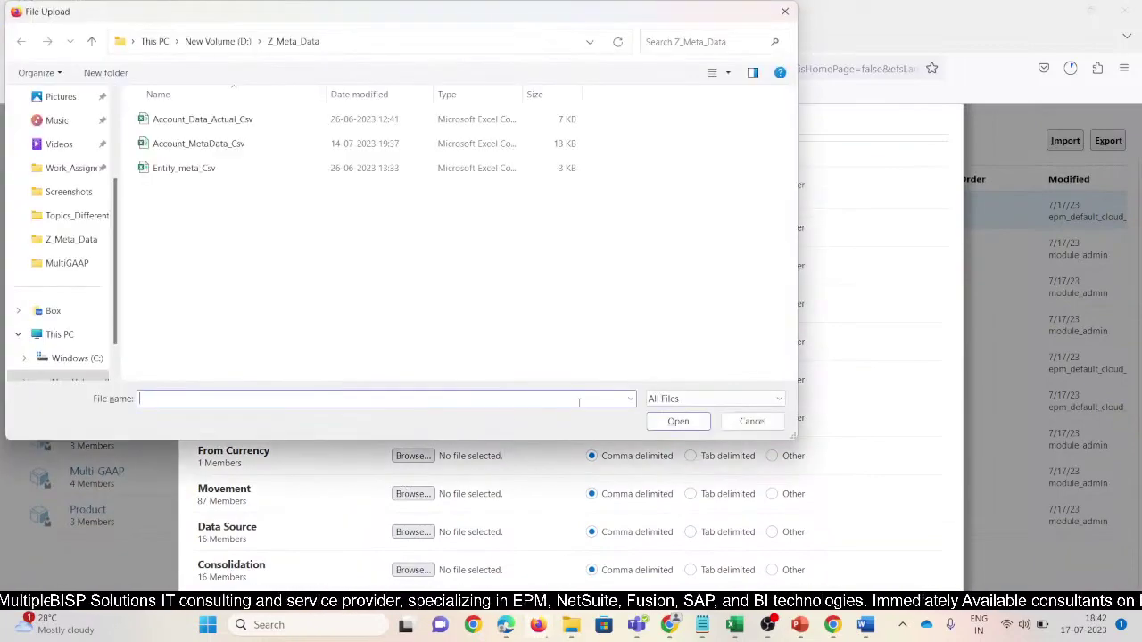
{"action": "left_click", "coordinate": [184, 168]}
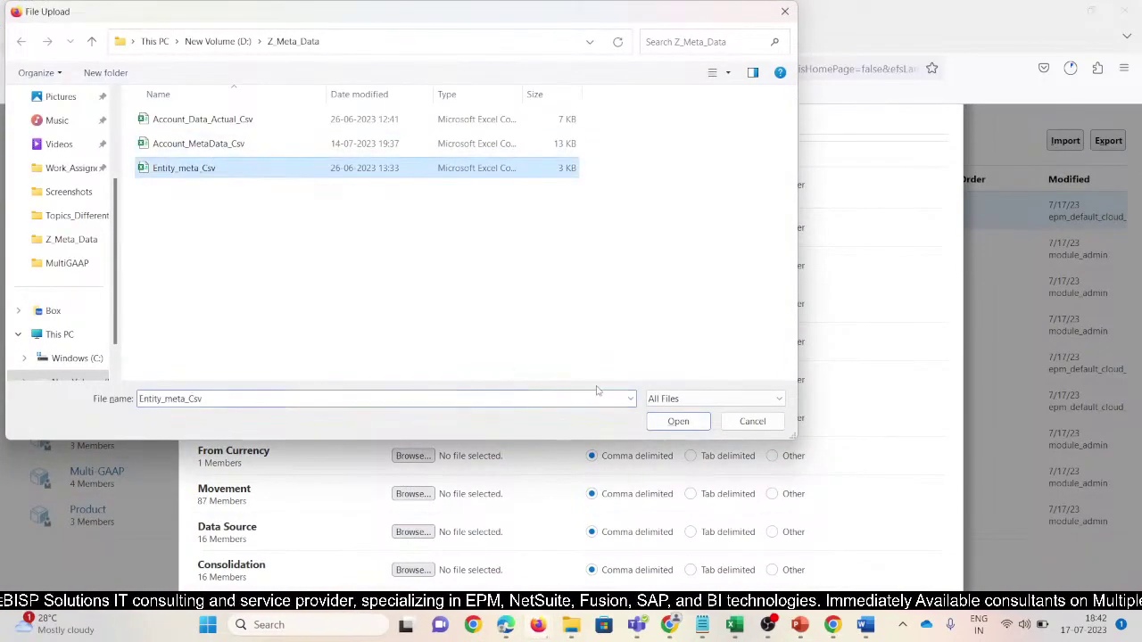
{"action": "left_click", "coordinate": [658, 423]}
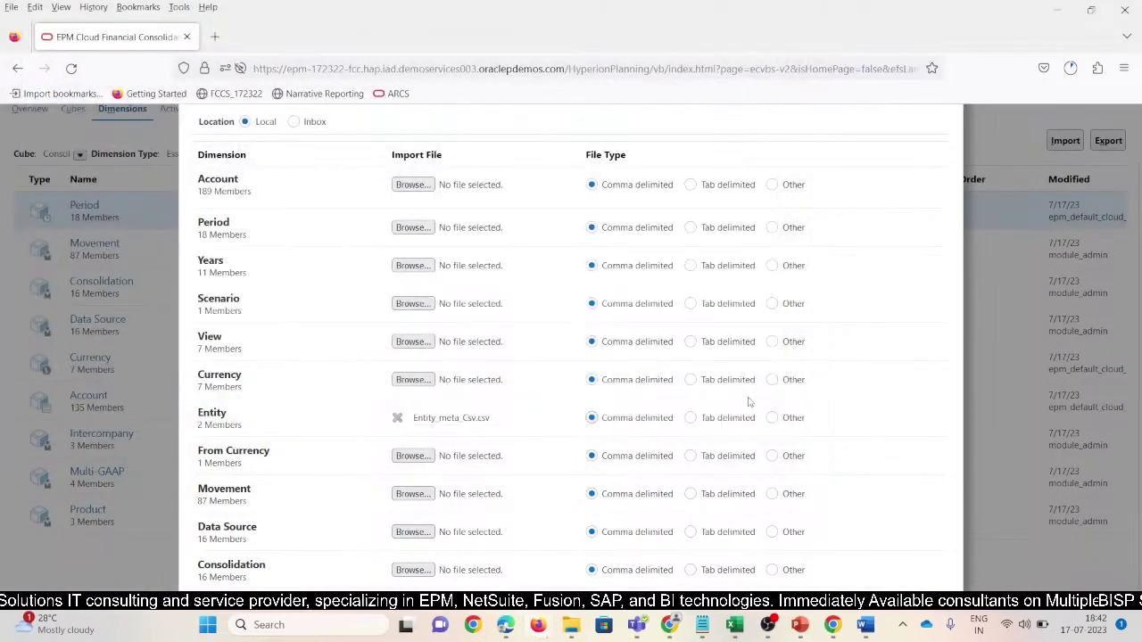
{"action": "left_click", "coordinate": [858, 131]}
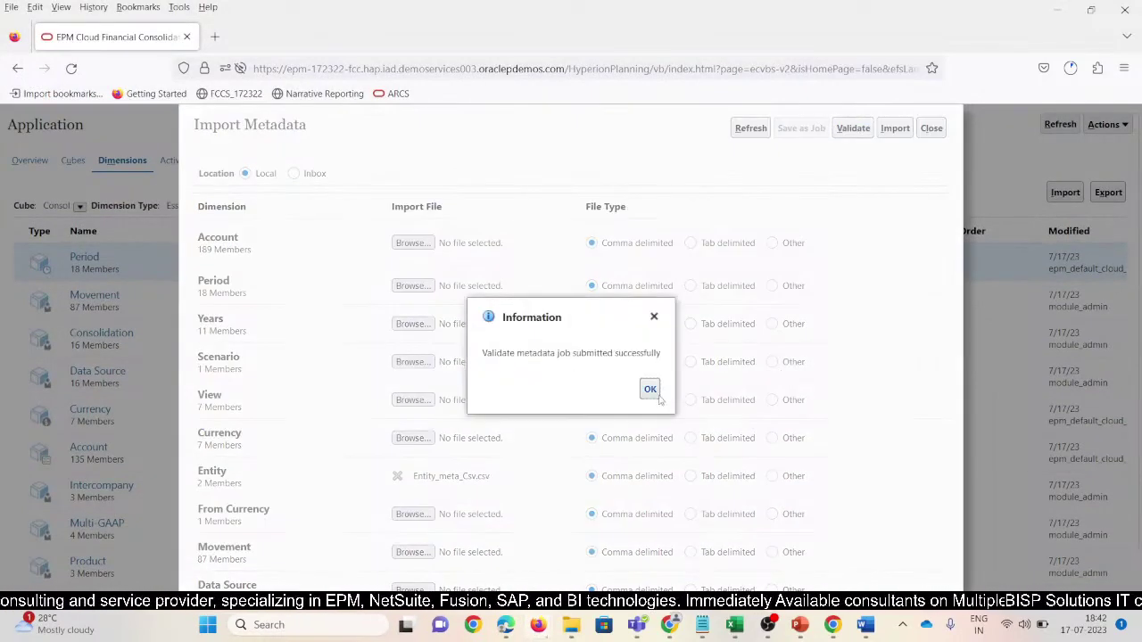
{"action": "left_click", "coordinate": [651, 389]}
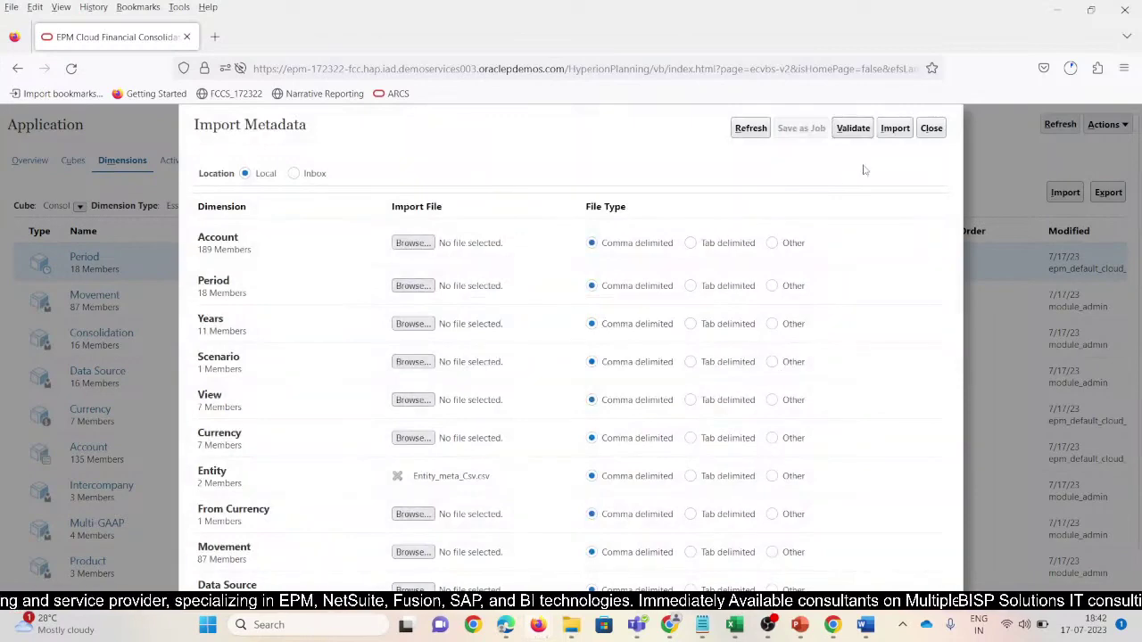
- Import the Entity metadata without refreshing the database, close the import, and check the import's status in the jobs list
{"action": "left_click", "coordinate": [895, 128]}
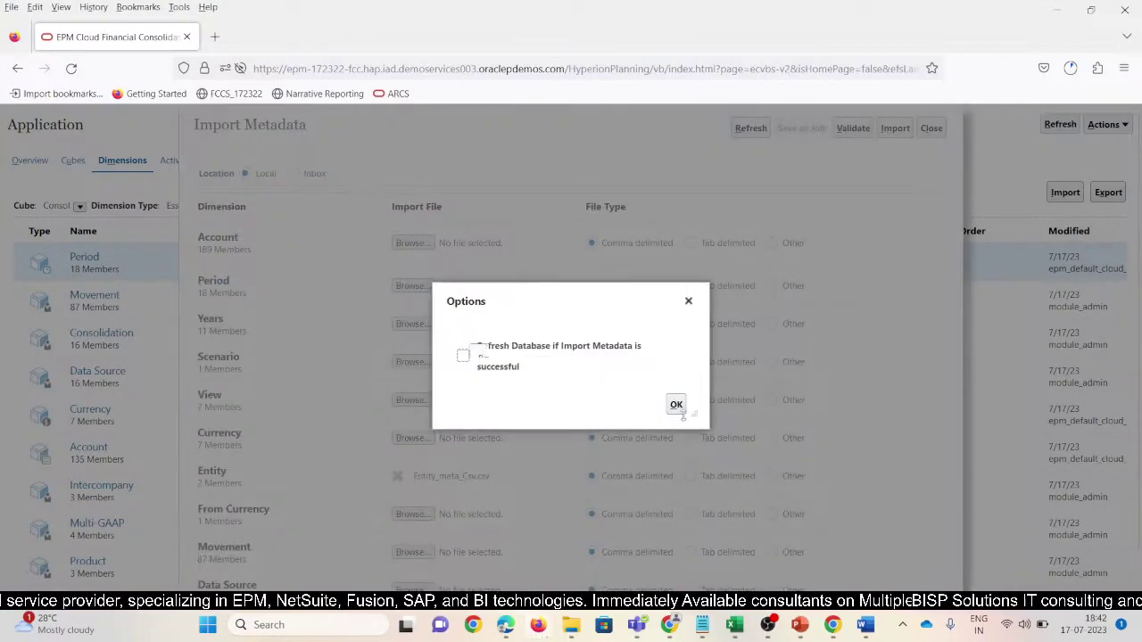
{"action": "left_click", "coordinate": [676, 404]}
{"action": "left_click", "coordinate": [930, 127]}
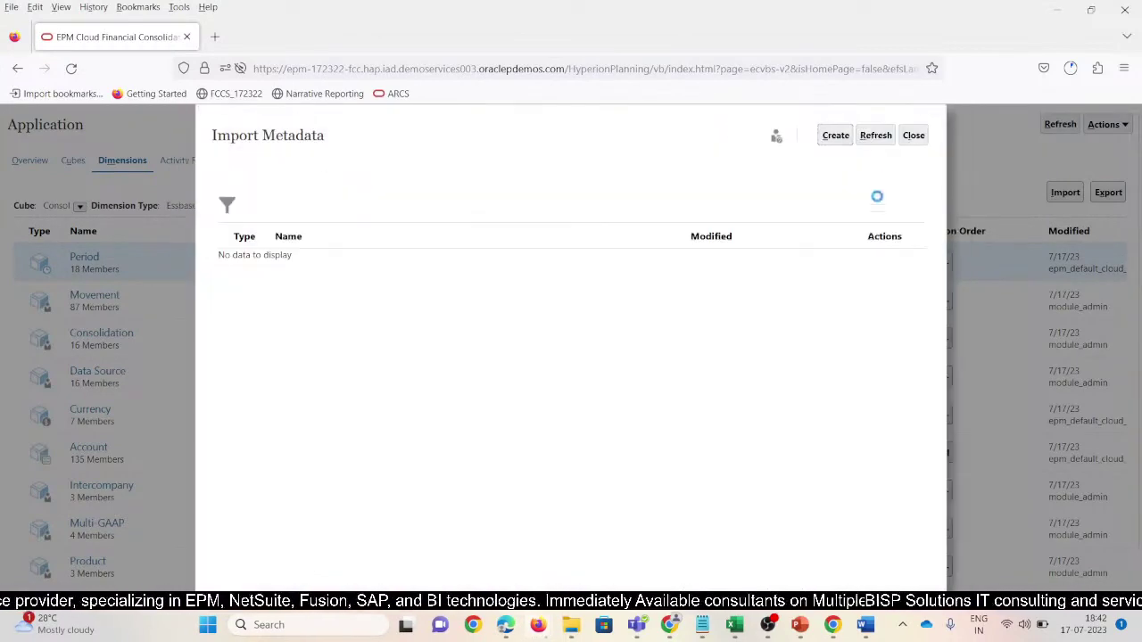
{"action": "left_click", "coordinate": [926, 137]}
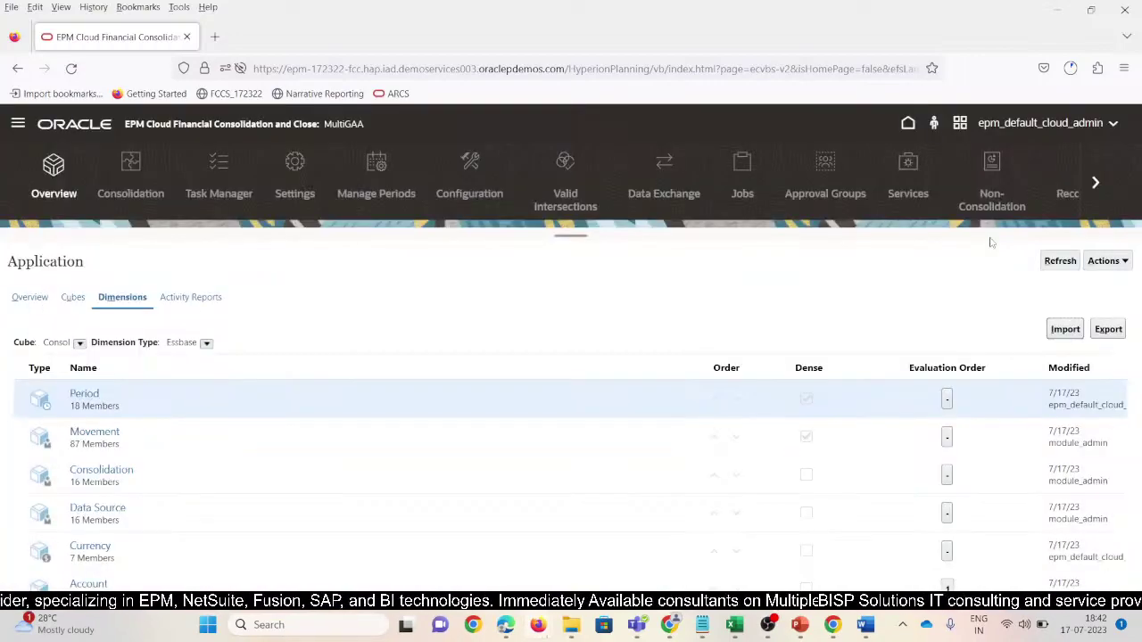
{"action": "left_click", "coordinate": [829, 193]}
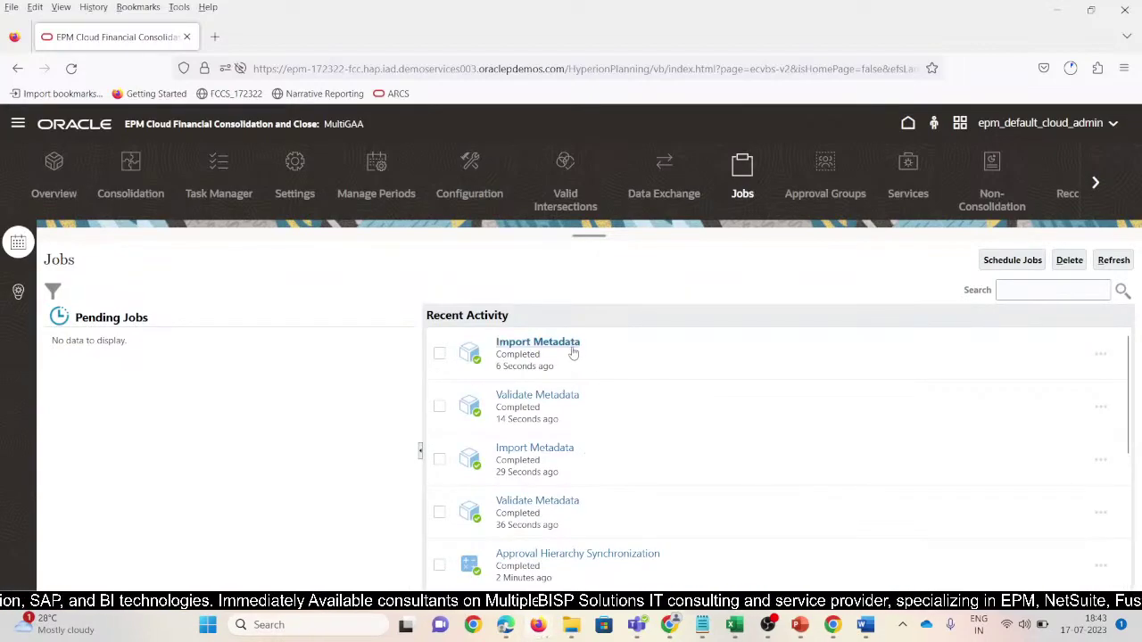
- Open the dimension editor, switch to the Entity dimension, and expand FCCS_Total Geography down to the children of T_100
{"action": "left_click", "coordinate": [18, 123]}
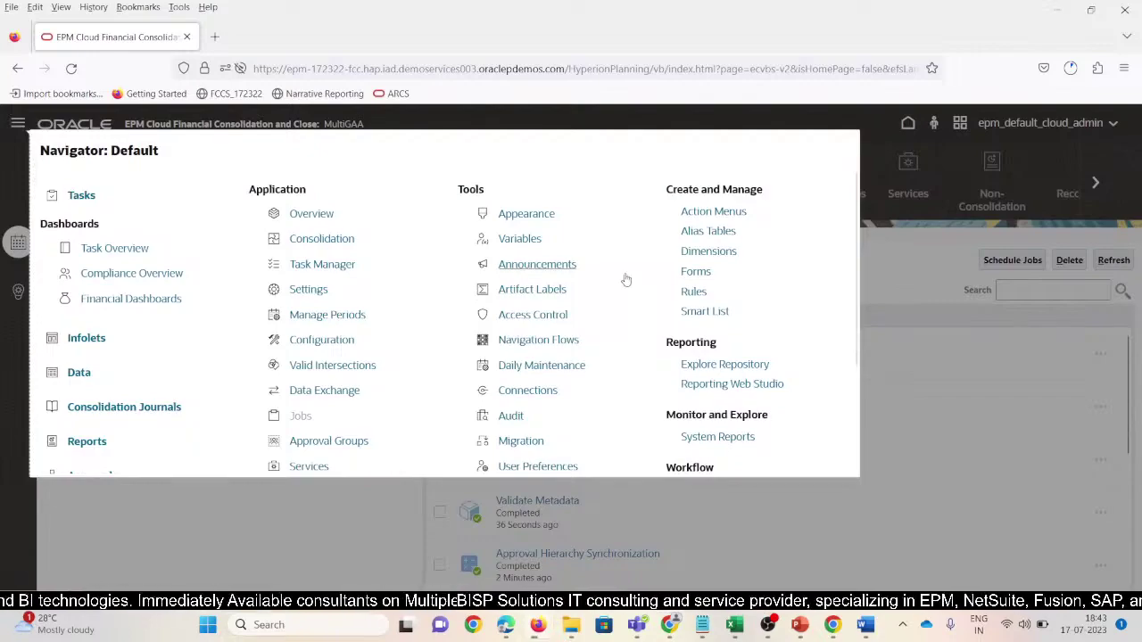
{"action": "left_click", "coordinate": [709, 251]}
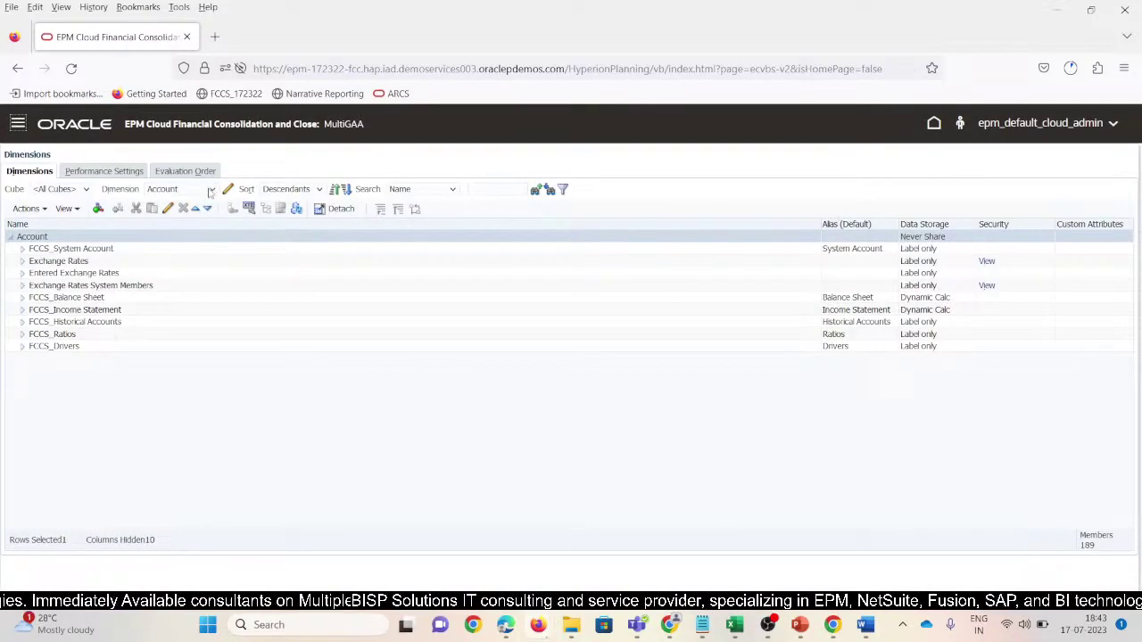
{"action": "left_click", "coordinate": [213, 189]}
{"action": "left_click", "coordinate": [161, 265]}
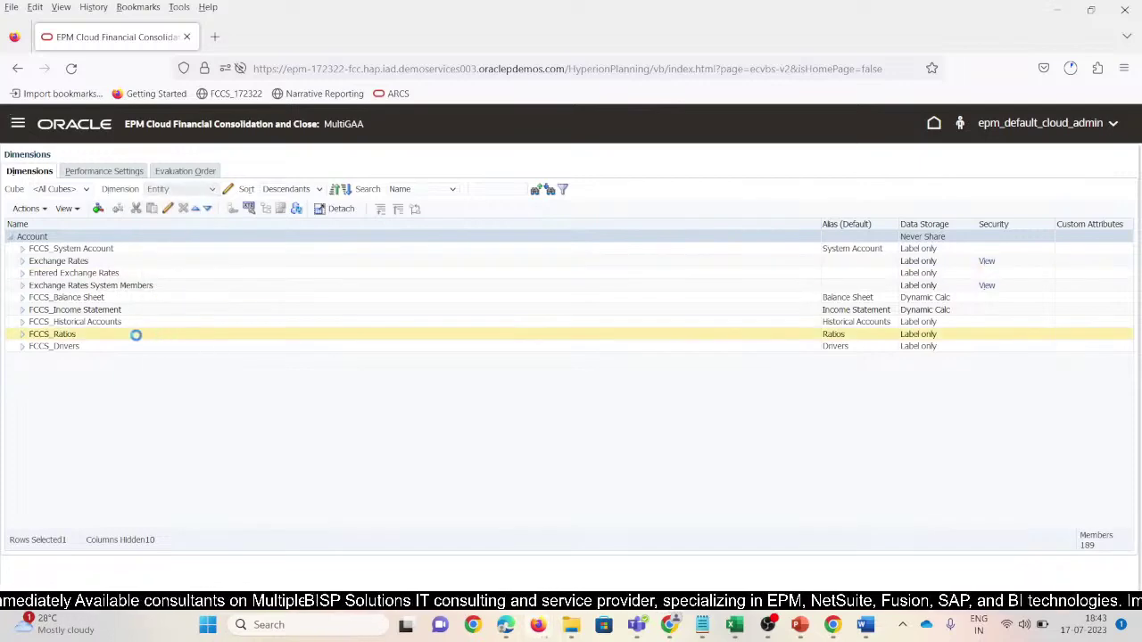
{"action": "left_click", "coordinate": [22, 261]}
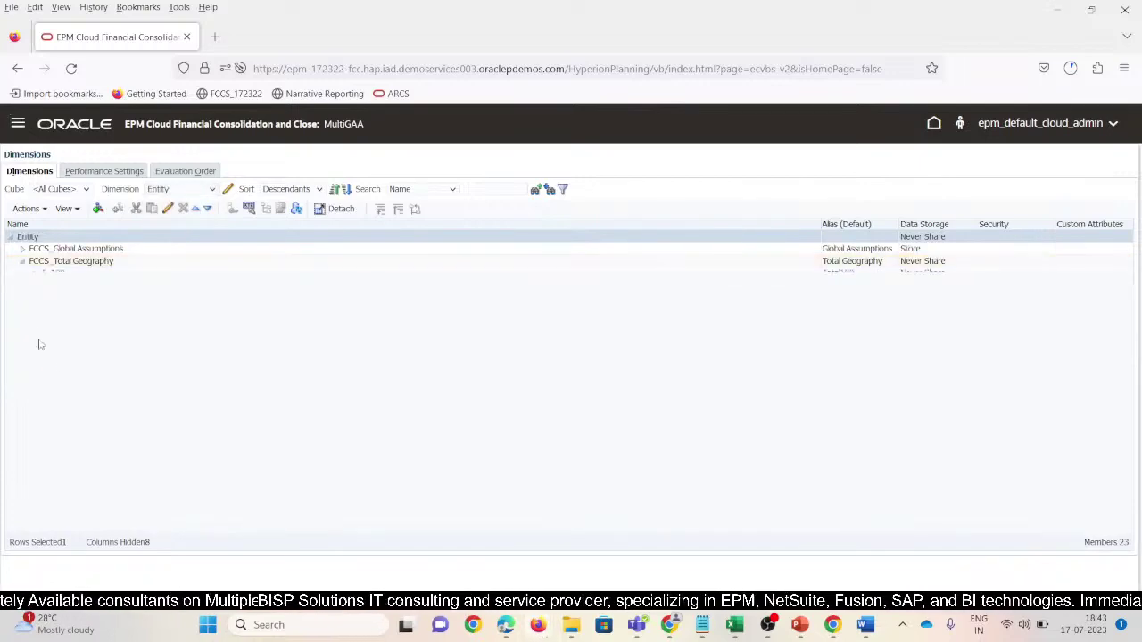
{"action": "left_click", "coordinate": [36, 275]}
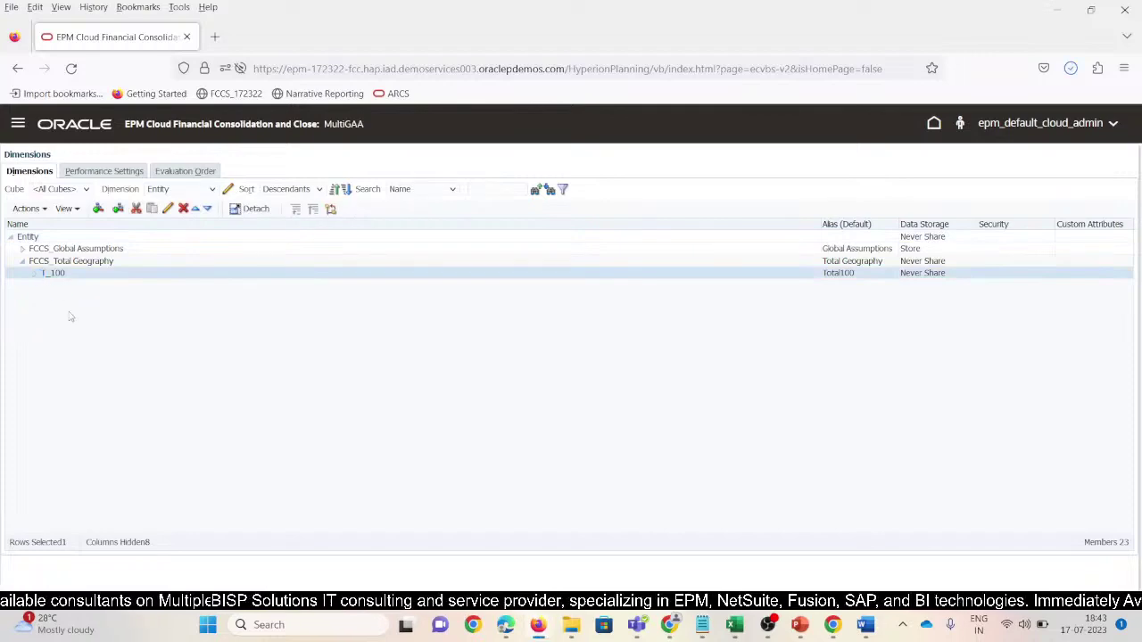
{"action": "left_click", "coordinate": [35, 275]}
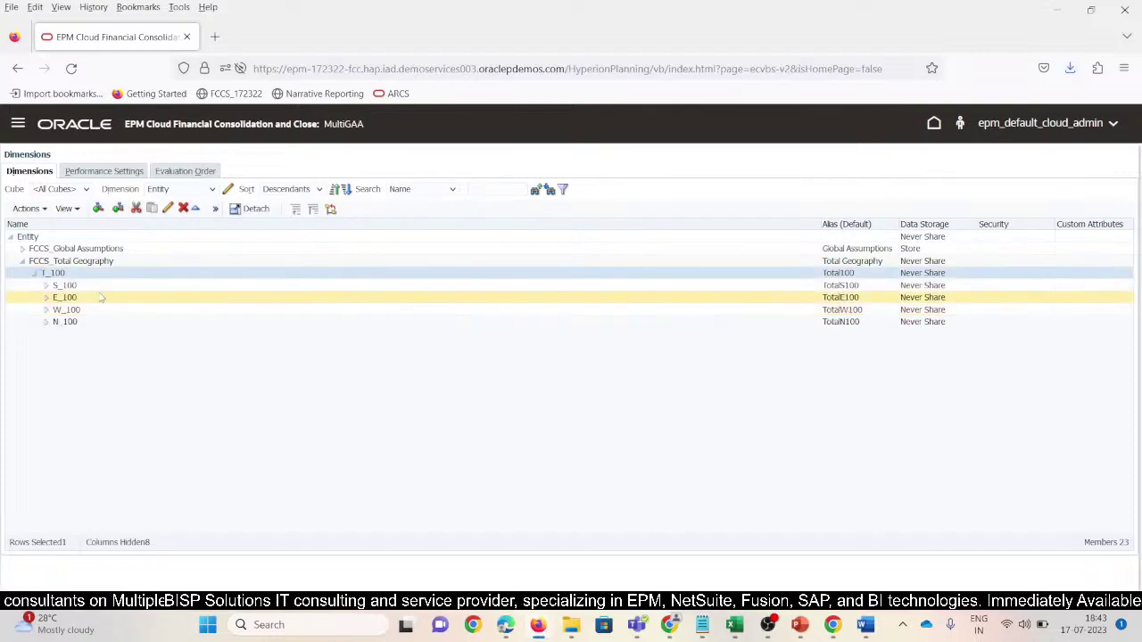
- Refresh the application database from the dimension editor and widen the Alias (Default) column of the Entity hierarchy
{"action": "left_click", "coordinate": [215, 209]}
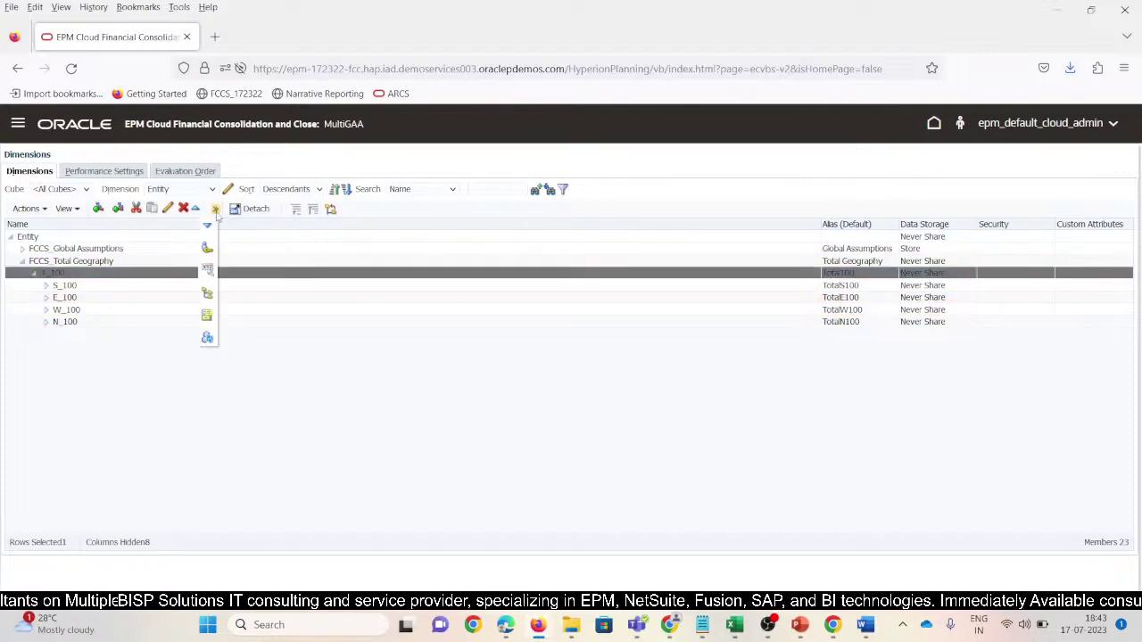
{"action": "left_click", "coordinate": [208, 339]}
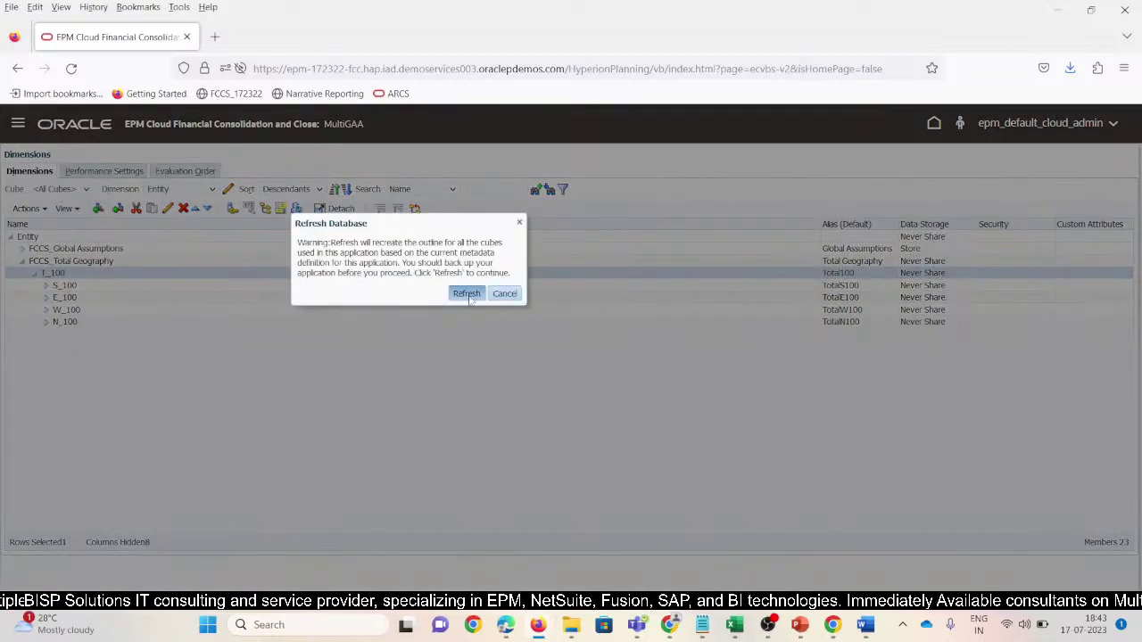
{"action": "left_click", "coordinate": [468, 296]}
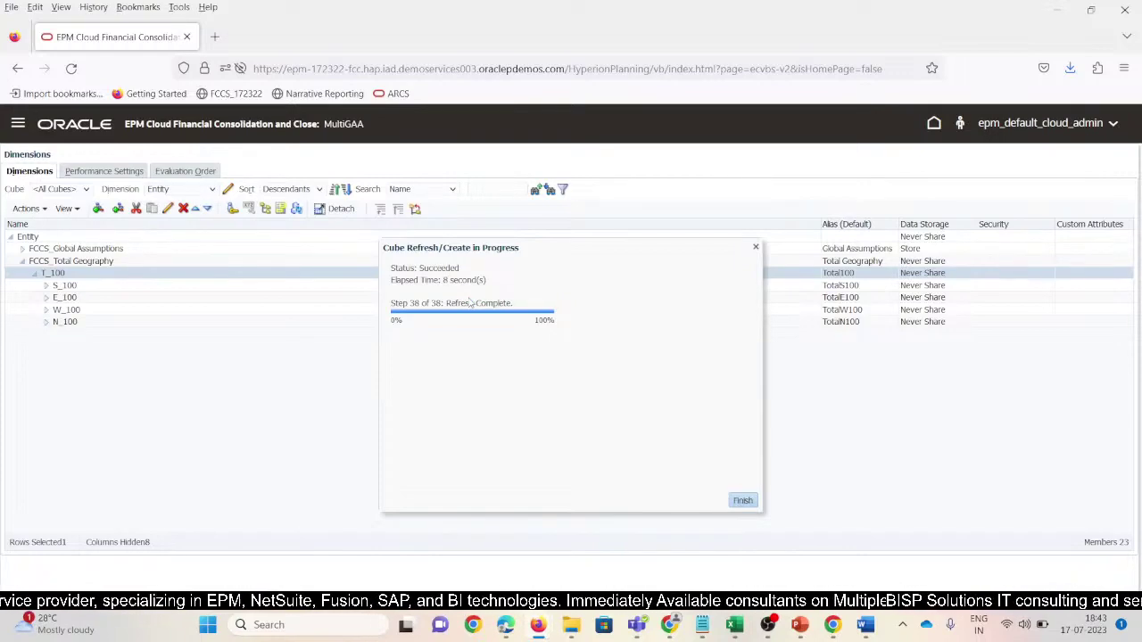
{"action": "left_click", "coordinate": [737, 506]}
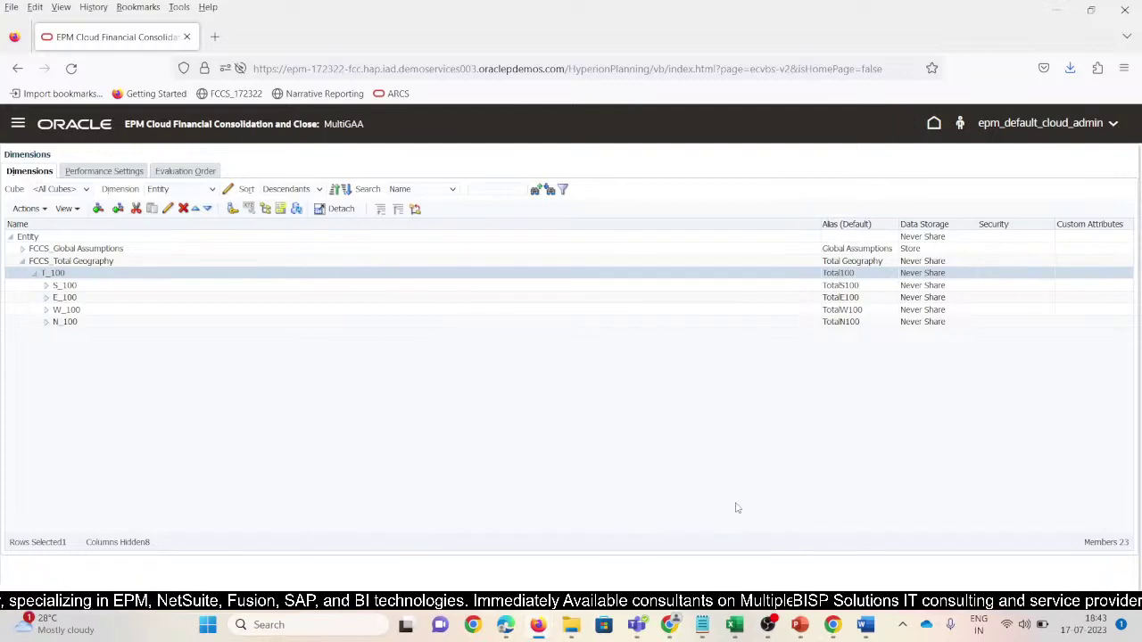
{"action": "left_click_drag", "start_coordinate": [818, 224], "coordinate": [428, 228]}
- Switch to the SV_Multi_2 workbook in Excel and add a new sheet named Calculated_Adj
{"action": "left_click", "coordinate": [735, 626]}
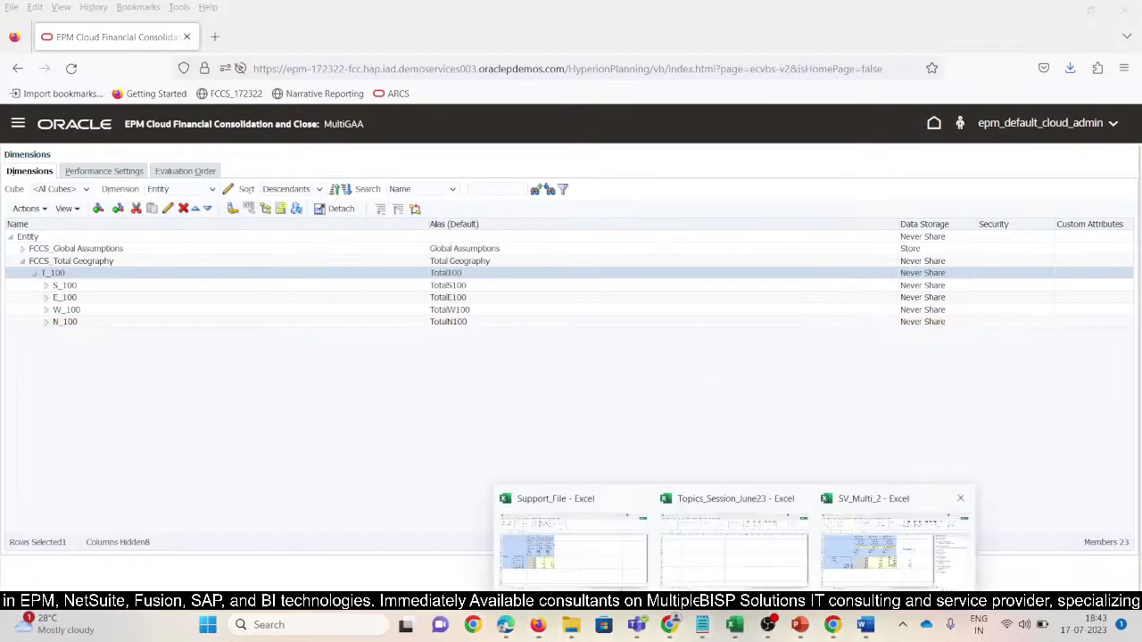
{"action": "left_click", "coordinate": [801, 544]}
{"action": "left_click", "coordinate": [484, 509]}
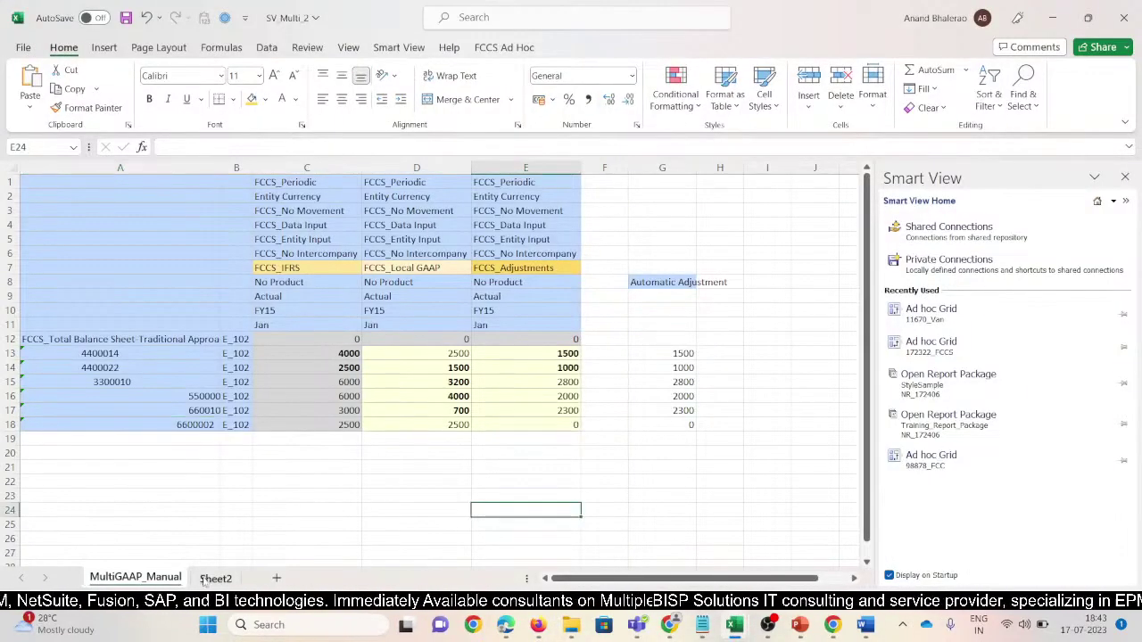
{"action": "left_click", "coordinate": [215, 579]}
{"action": "left_click", "coordinate": [277, 578]}
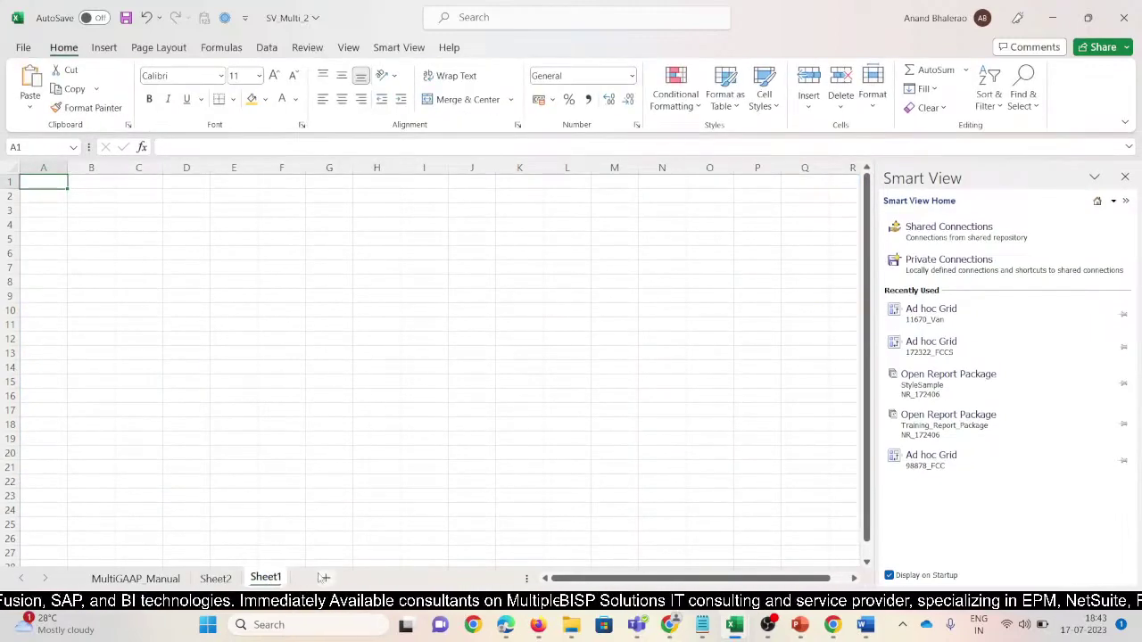
{"action": "key", "text": "alt+h"}
{"action": "key", "text": "o"}
{"action": "key", "text": "r"}
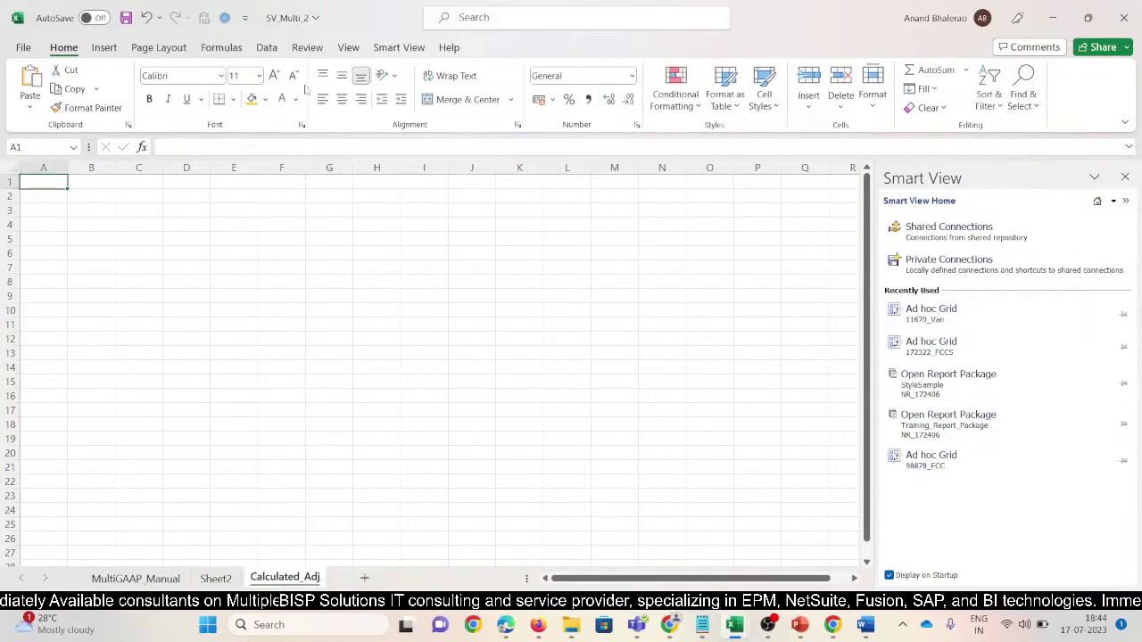
- Start the recently used 172322_FCCS ad hoc grid and fill in the sign-in user name from the FCCS entry in the link notes
{"action": "left_click", "coordinate": [393, 50]}
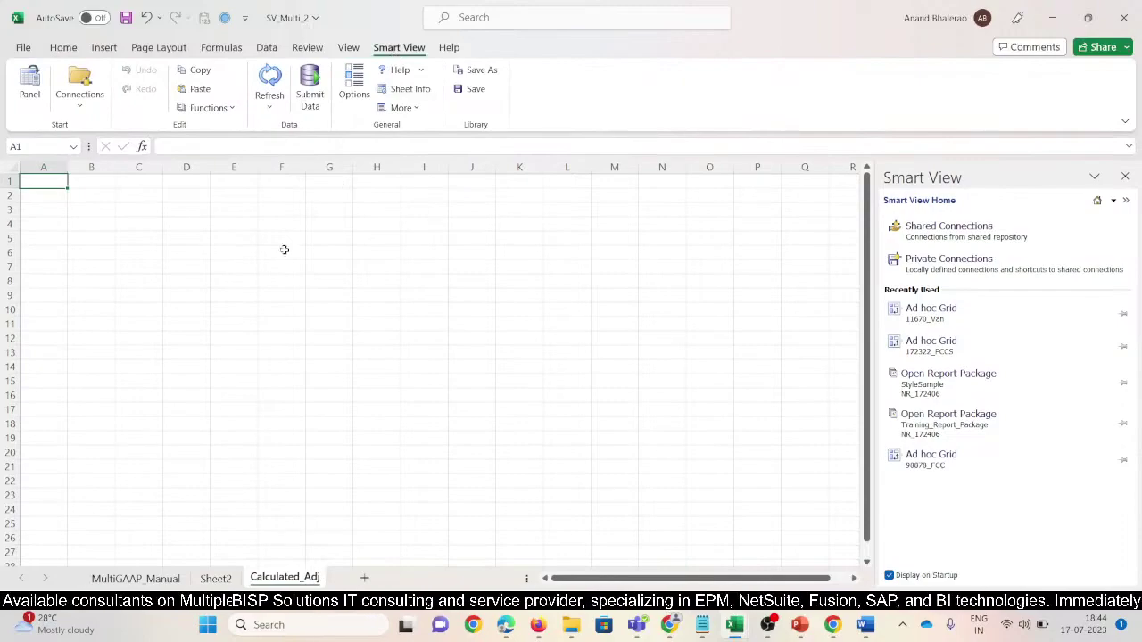
{"action": "left_click", "coordinate": [932, 348]}
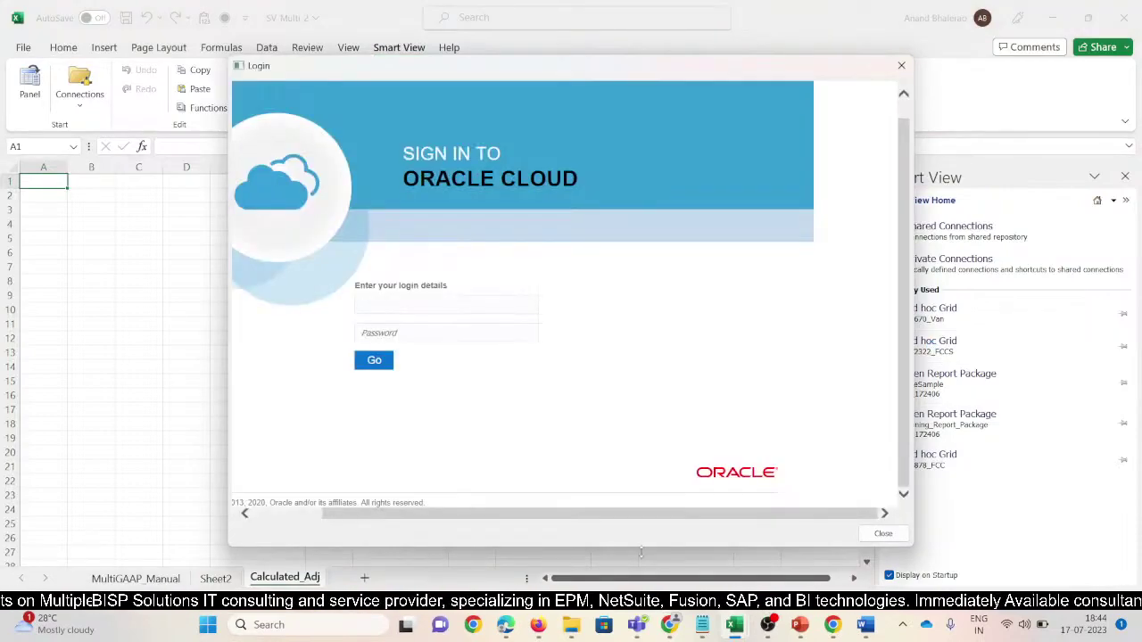
{"action": "left_click", "coordinate": [590, 526]}
{"action": "scroll", "coordinate": [316, 207], "scroll_direction": "up", "scroll_amount": 11}
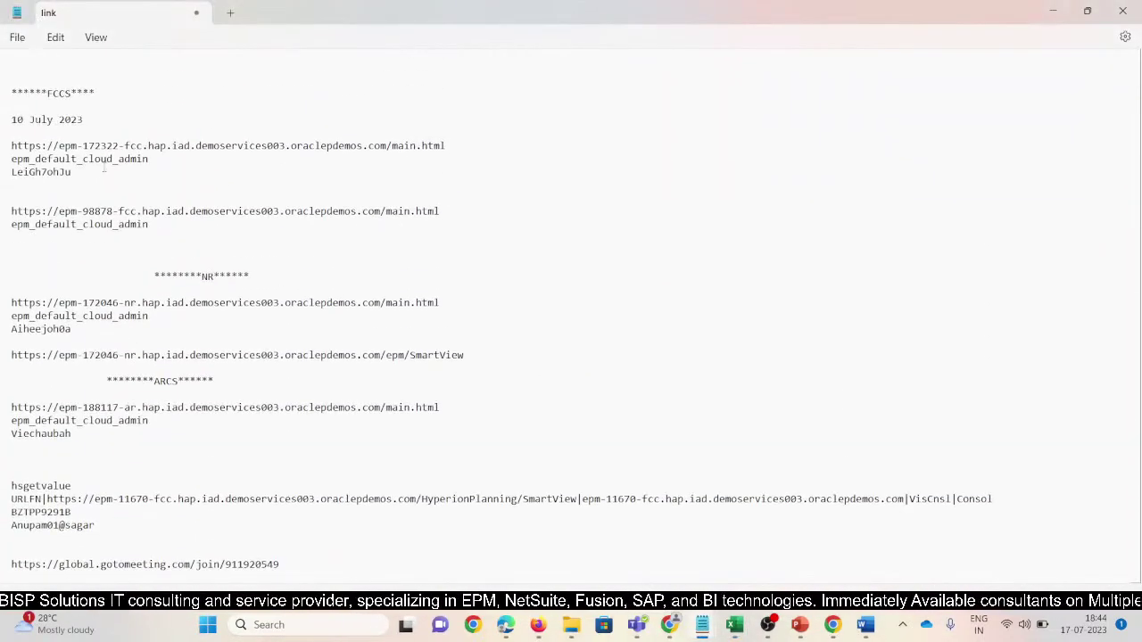
{"action": "double_click", "coordinate": [102, 160]}
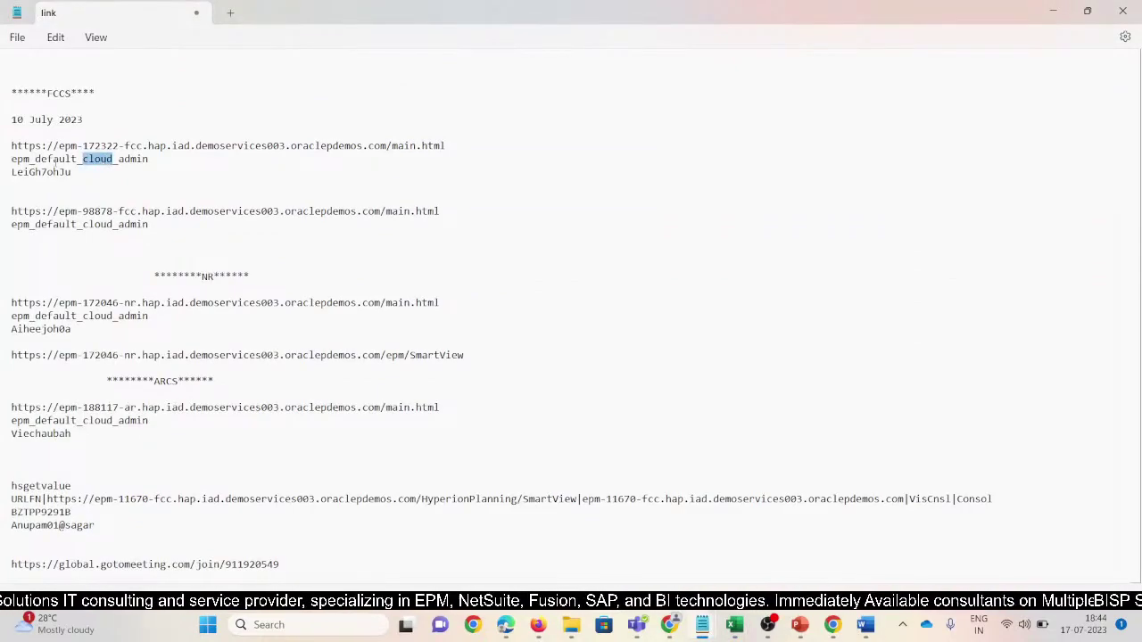
{"action": "triple_click", "coordinate": [55, 160]}
{"action": "key", "text": "ctrl+c"}
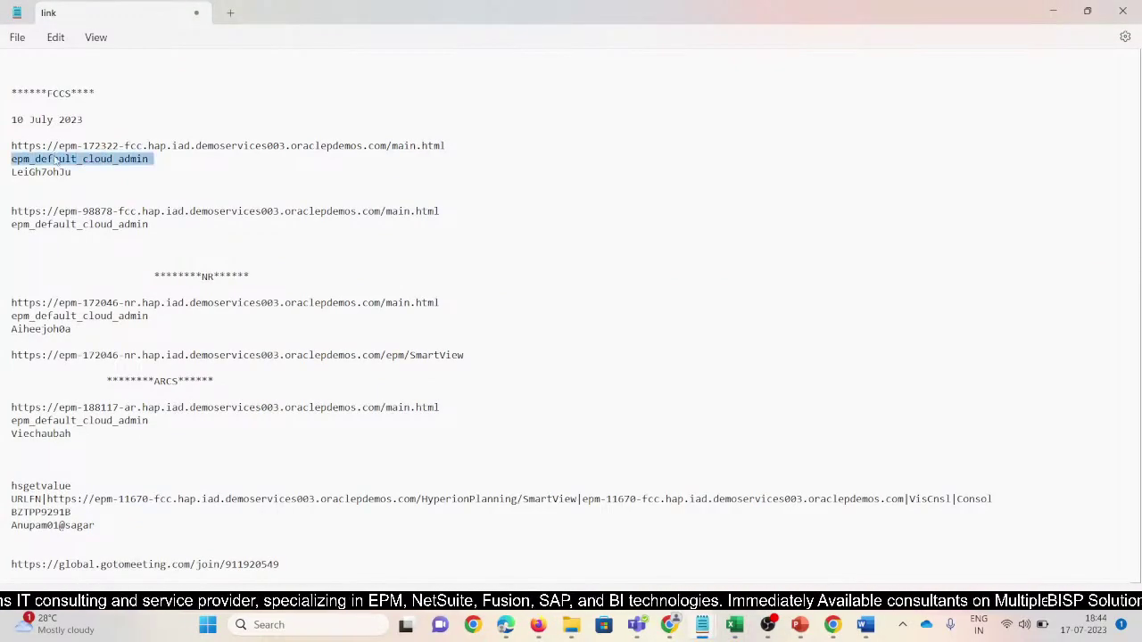
{"action": "key", "text": "alt+Tab"}
{"action": "key", "text": "ctrl+v"}
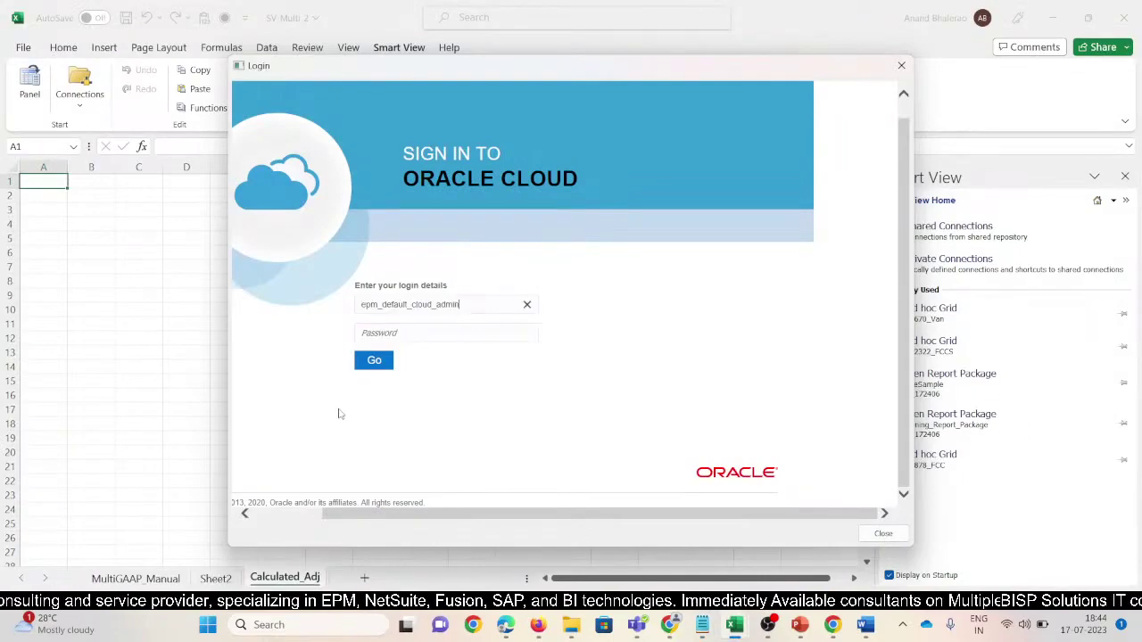
- Copy the account password from the link notes into the Oracle Cloud login's password field and sign in to the FCCS connection
{"action": "key", "text": "alt+Tab"}
{"action": "double_click", "coordinate": [42, 172]}
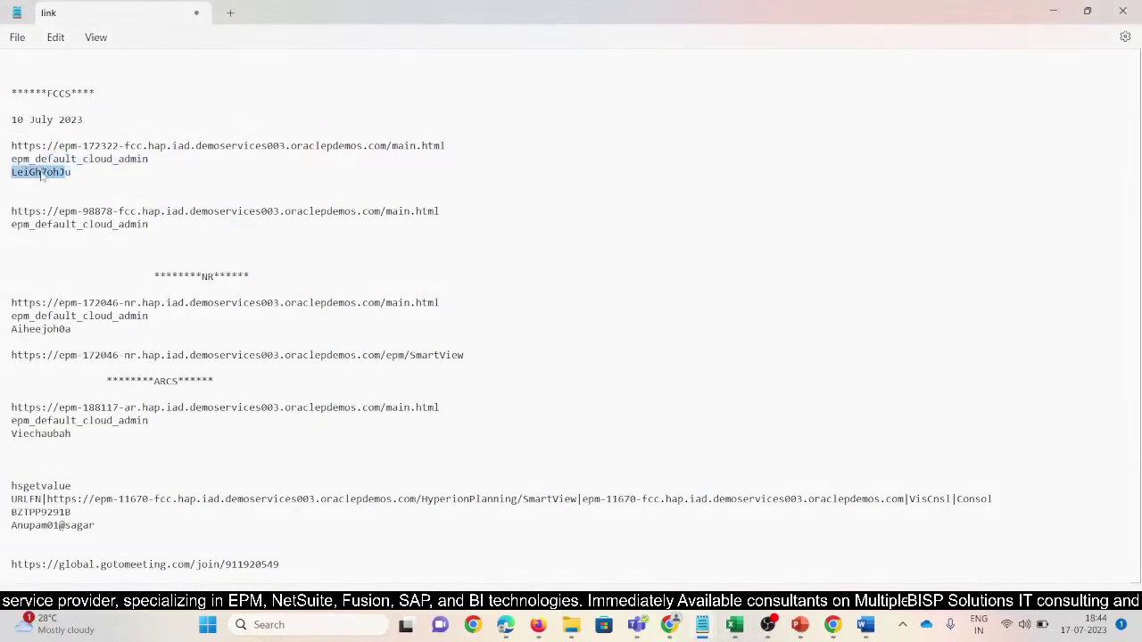
{"action": "key", "text": "alt+Tab"}
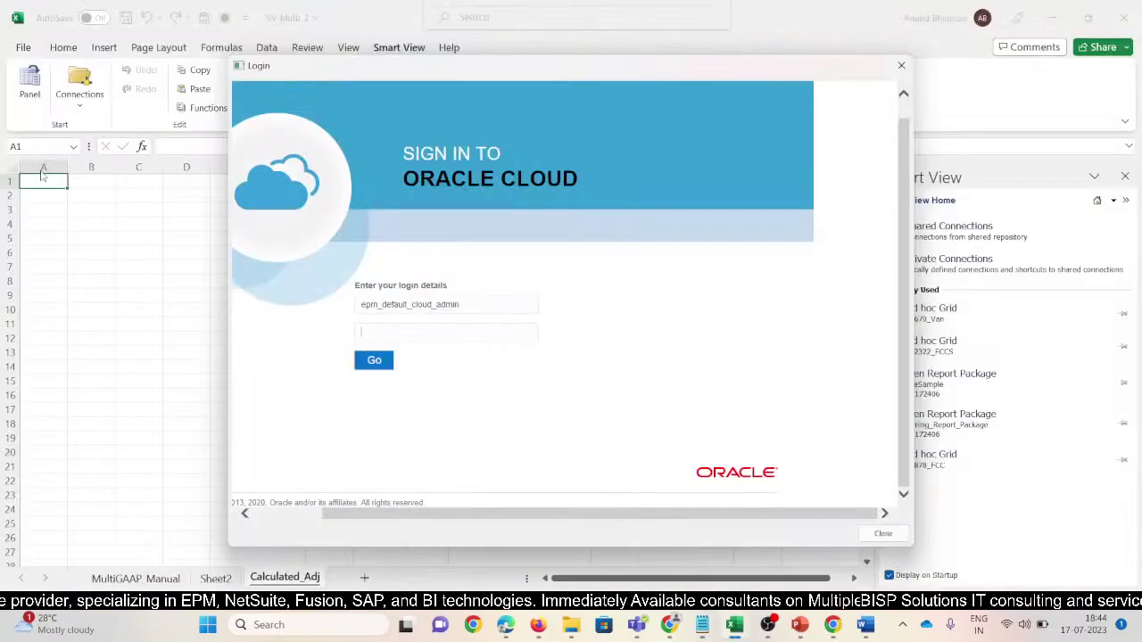
{"action": "key", "text": "ctrl+v"}
{"action": "left_click", "coordinate": [374, 361]}
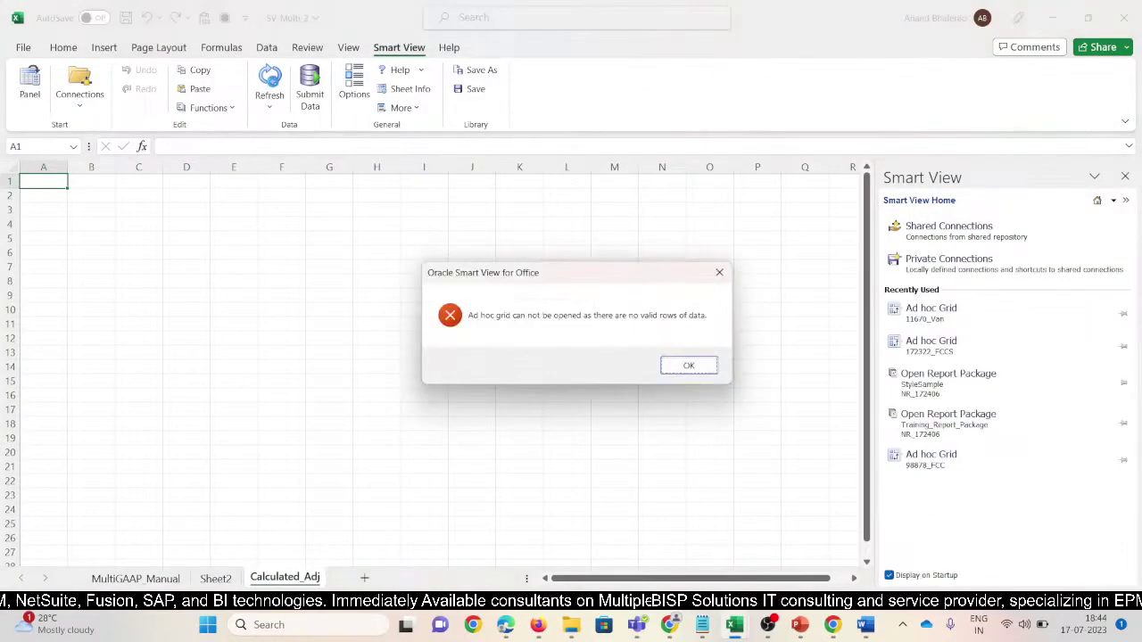
{"action": "left_click", "coordinate": [689, 366]}
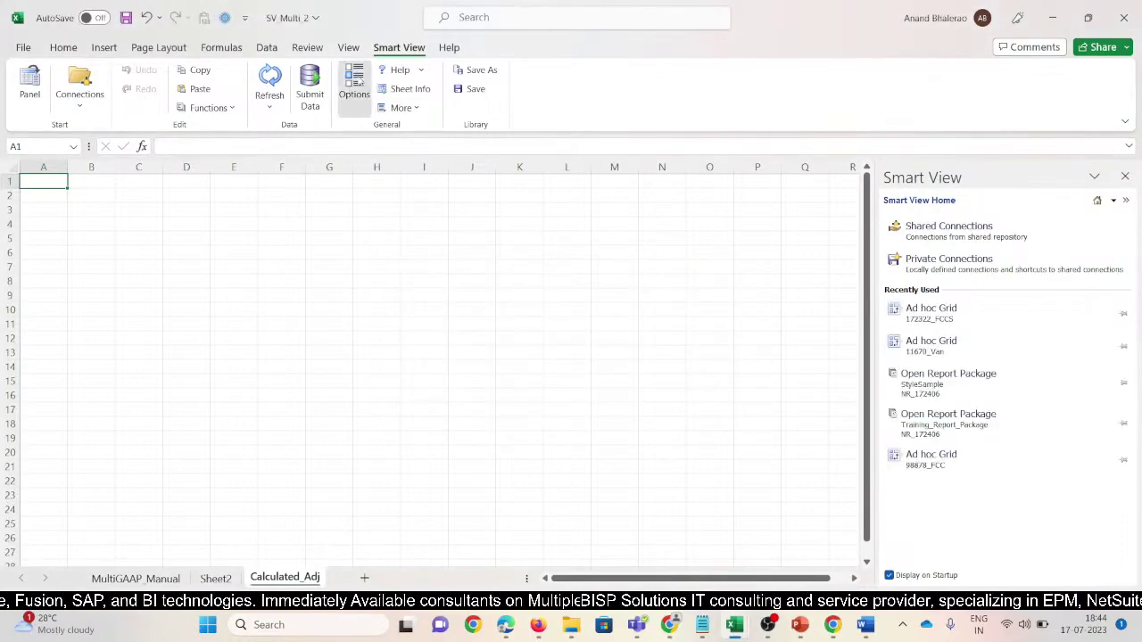
- Turn off Suppress Missing Blocks in the Smart View data options and open the 172322_FCCS ad hoc grid on the Calculated_Adj sheet
{"action": "left_click", "coordinate": [357, 83]}
{"action": "scroll", "coordinate": [580, 482], "scroll_direction": "down", "scroll_amount": 1}
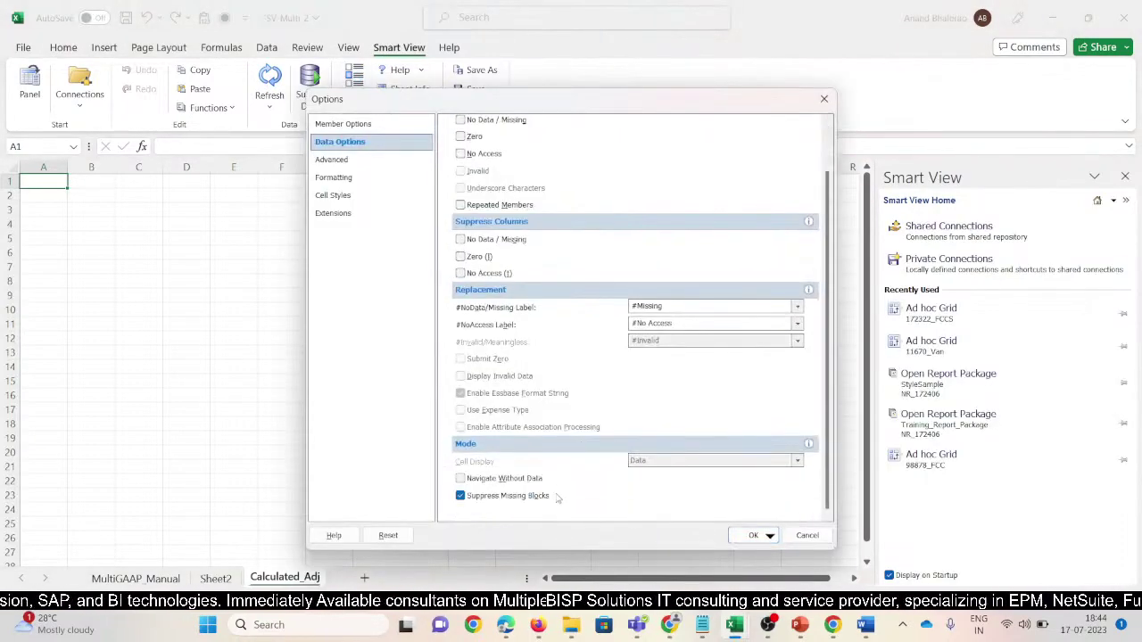
{"action": "left_click", "coordinate": [467, 500]}
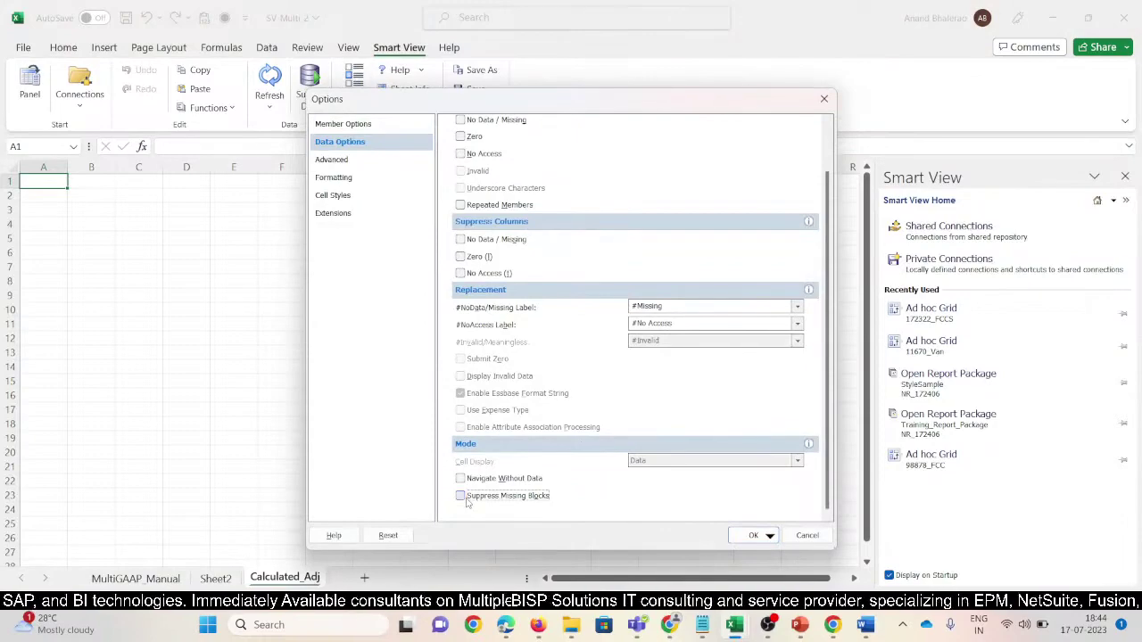
{"action": "left_click", "coordinate": [753, 535]}
{"action": "left_click", "coordinate": [388, 81]}
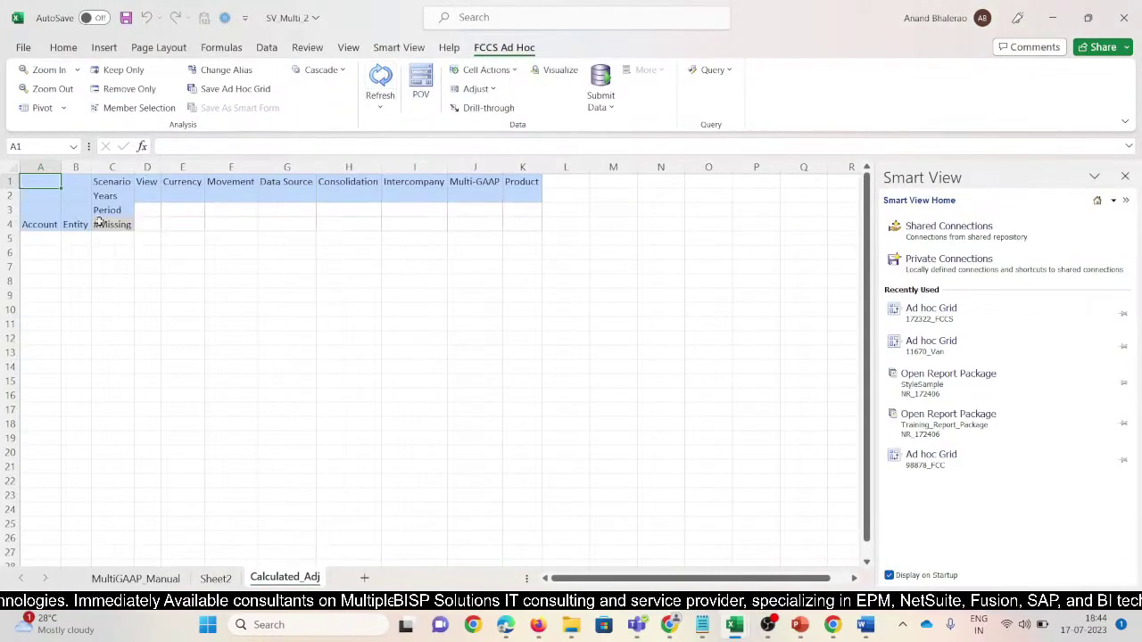
- Insert 11 blank rows above the ad hoc grid on the Calculated_Adj sheet
{"action": "left_click", "coordinate": [109, 185]}
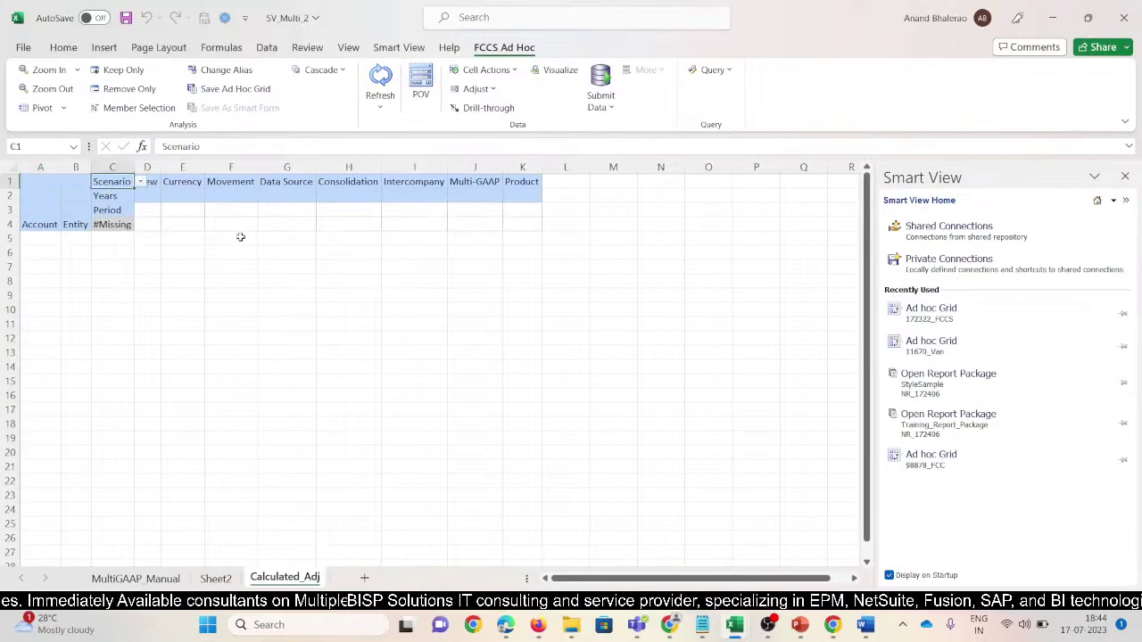
{"action": "key", "text": "alt+h"}
{"action": "key", "text": "i"}
{"action": "key", "text": "r"}
{"action": "key", "text": "F4"}
{"action": "key", "text": "F4"}
{"action": "key", "text": "F4"}
{"action": "key", "text": "F4"}
{"action": "key", "text": "F4"}
{"action": "key", "text": "F4"}
{"action": "key", "text": "F4"}
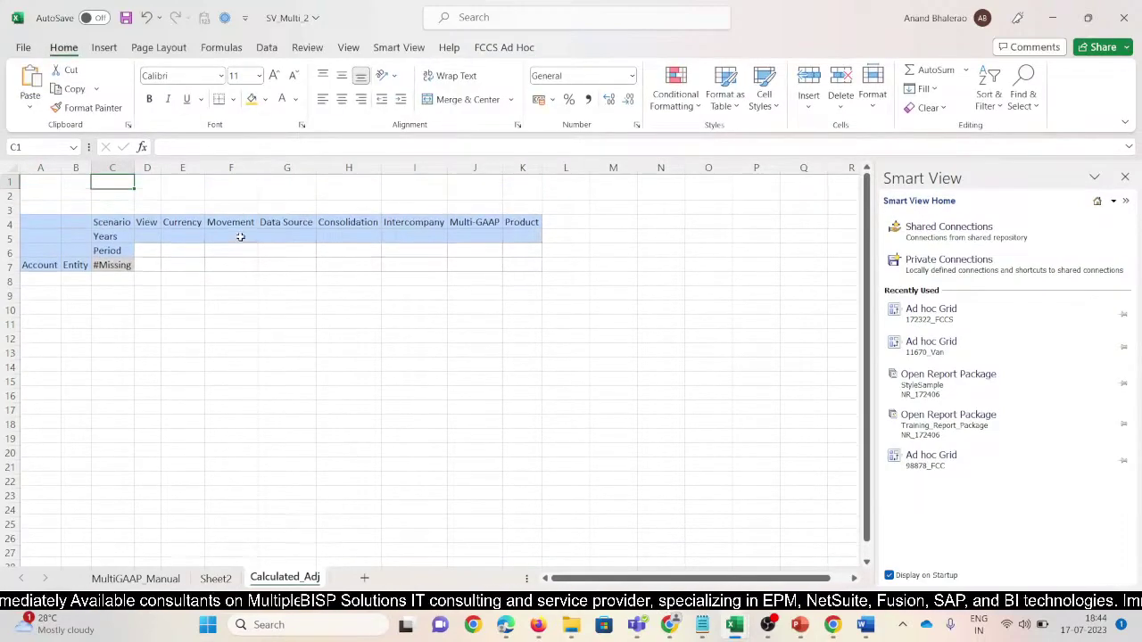
- Copy the member header block A1:C12 from the MultiGAAP_Manual sheet into the Calculated_Adj sheet starting at A1
{"action": "left_click", "coordinate": [143, 578]}
{"action": "left_click_drag", "start_coordinate": [102, 182], "coordinate": [290, 338]}
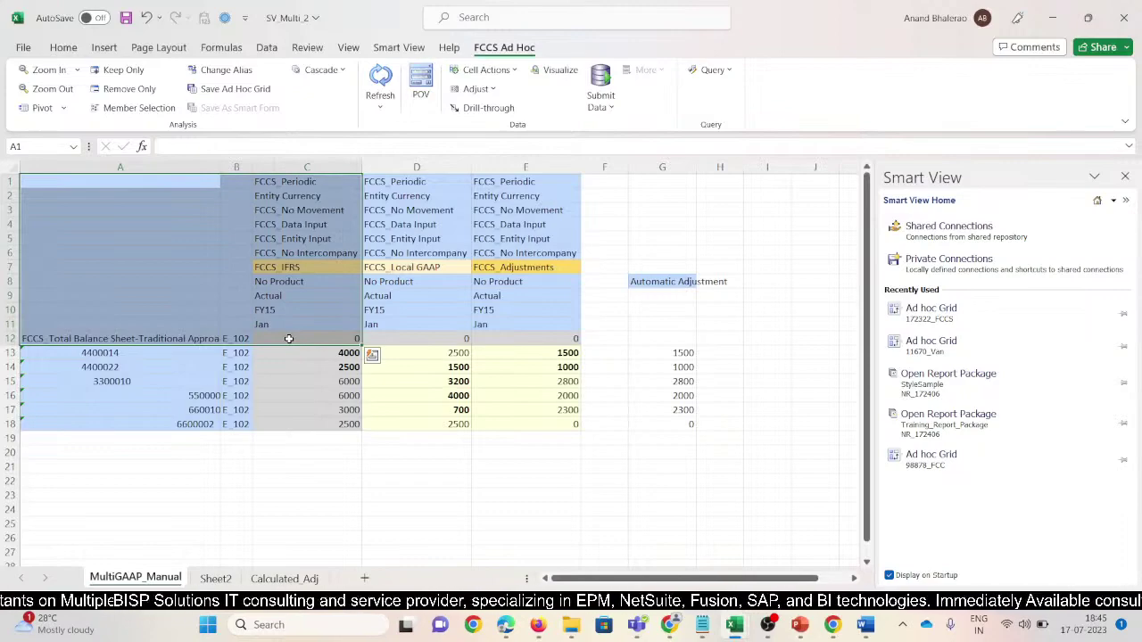
{"action": "left_click", "coordinate": [284, 578]}
{"action": "left_click", "coordinate": [36, 180]}
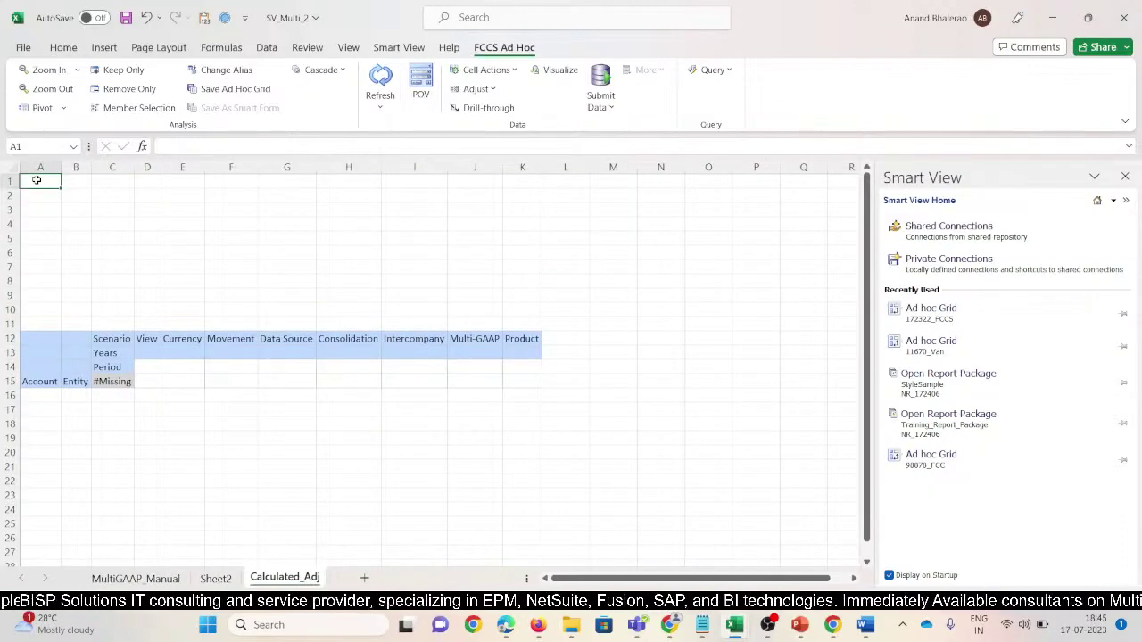
{"action": "key", "text": "ctrl+v"}
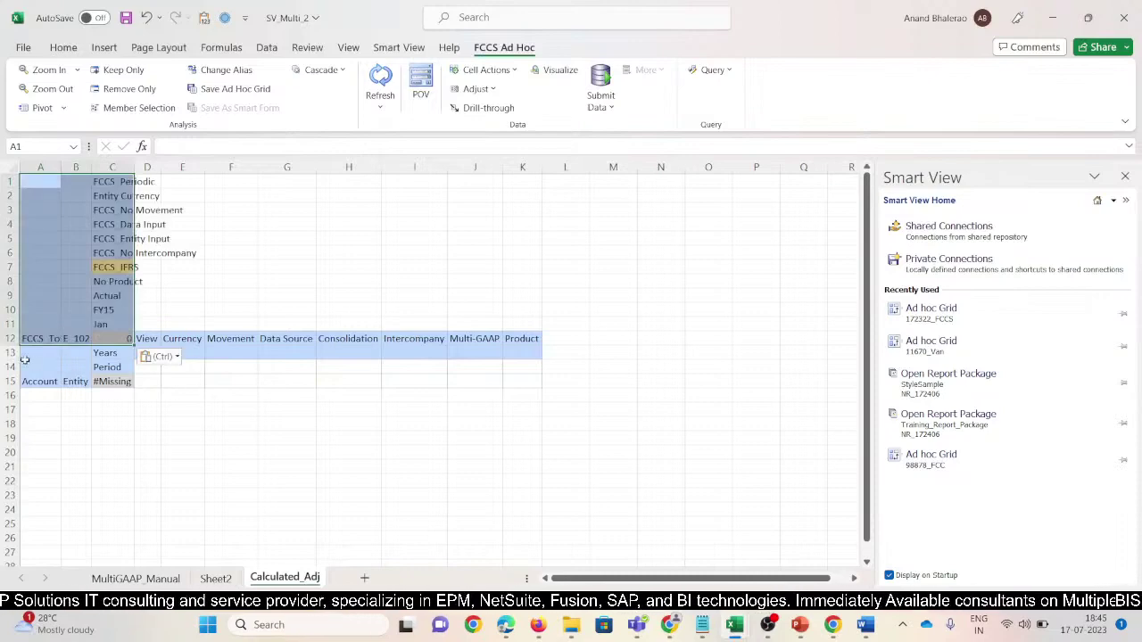
- Delete the leftover grid rows 13 to 17 and columns D to M on Calculated_Adj and refresh the ad hoc grid
{"action": "left_click_drag", "start_coordinate": [11, 354], "coordinate": [15, 413]}
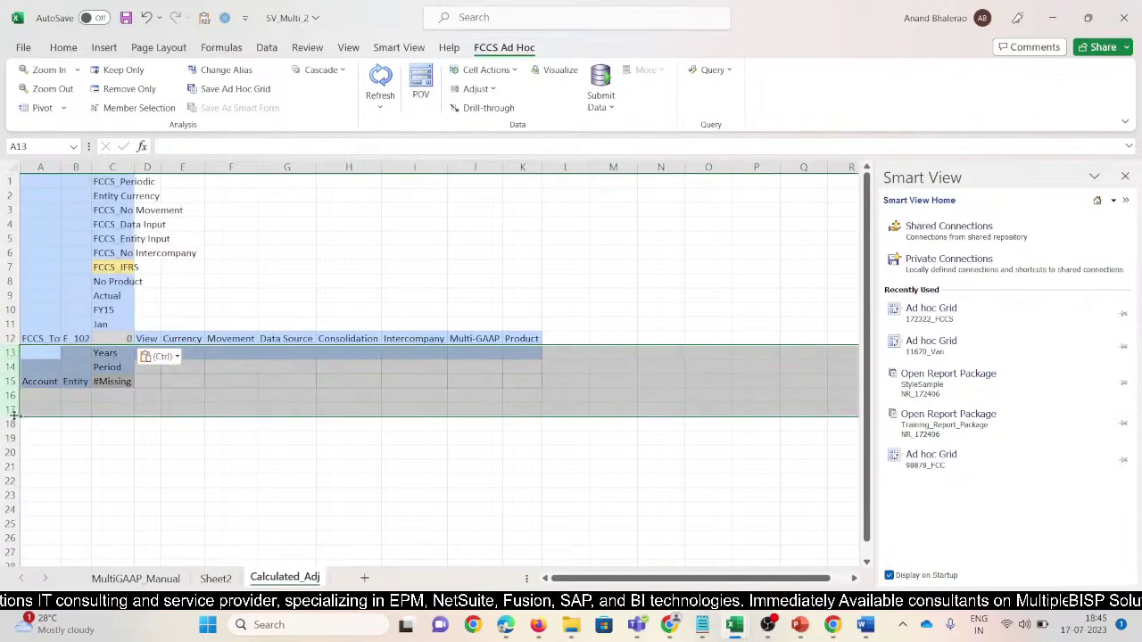
{"action": "type", "text": "-"}
{"action": "key", "text": "shift+space"}
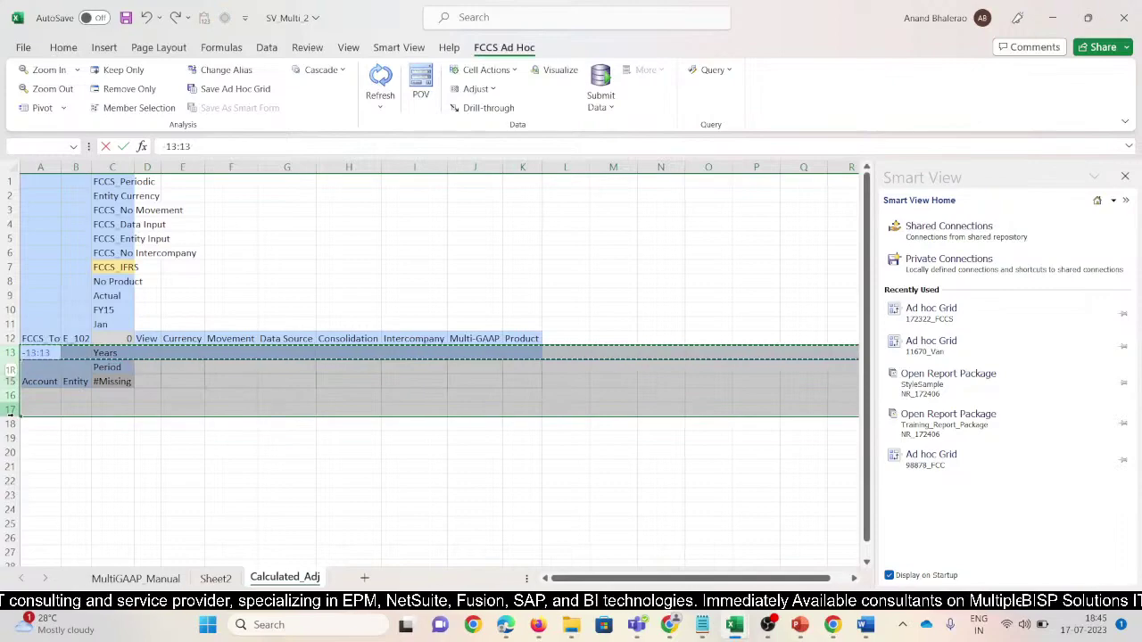
{"action": "key", "text": "Escape"}
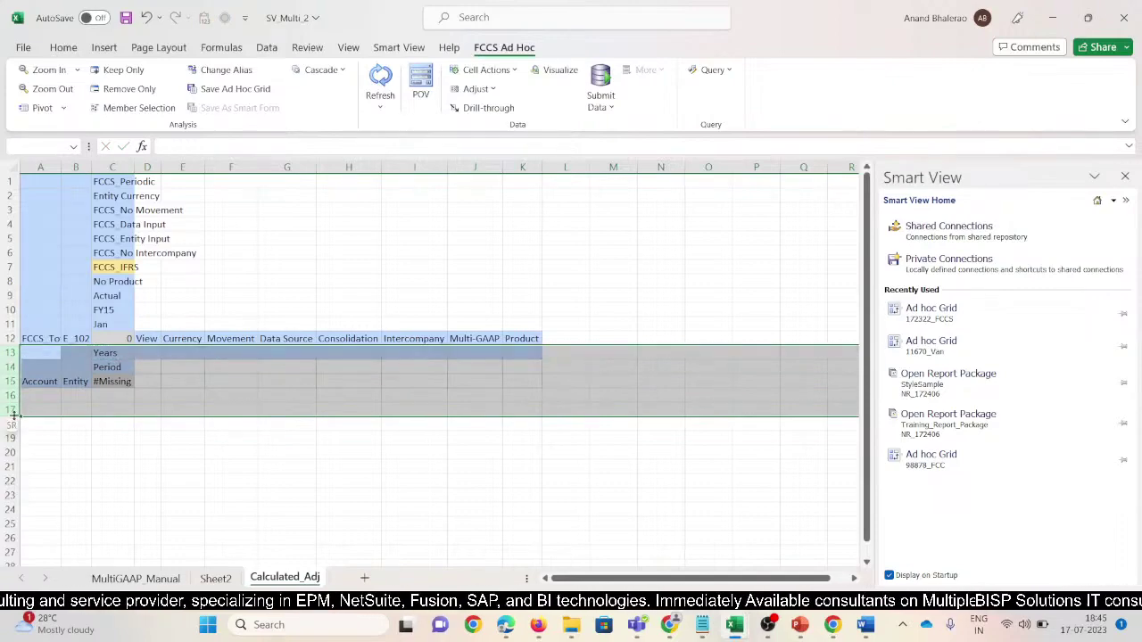
{"action": "key", "text": "ctrl+minus"}
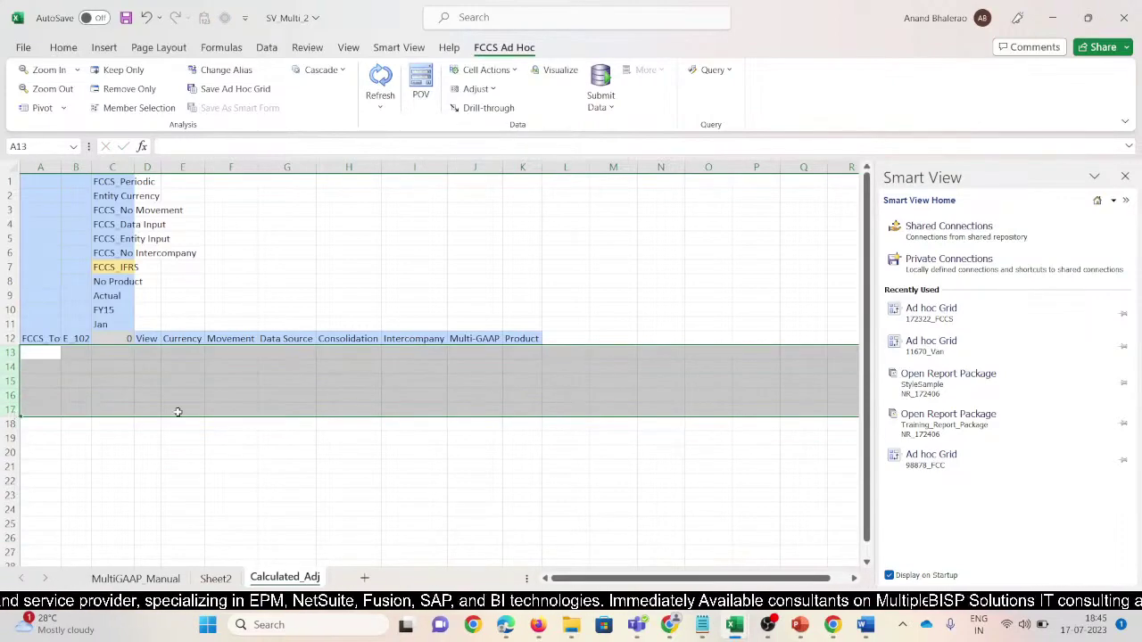
{"action": "left_click", "coordinate": [178, 352]}
{"action": "left_click_drag", "start_coordinate": [147, 167], "coordinate": [602, 167]}
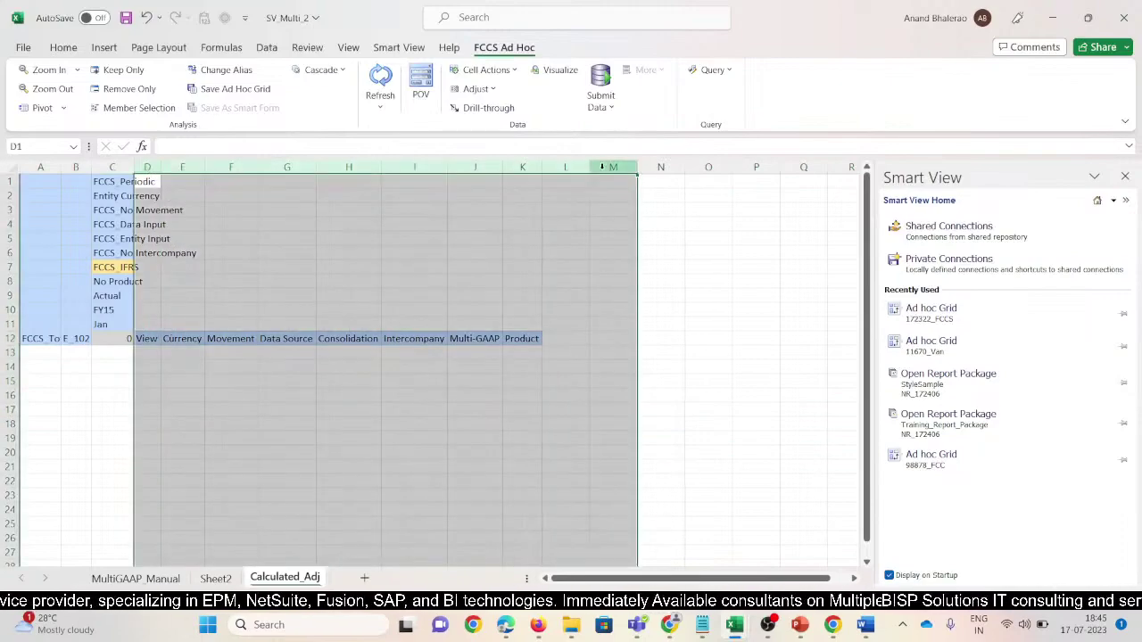
{"action": "key", "text": "ctrl+minus"}
{"action": "left_click", "coordinate": [382, 78]}
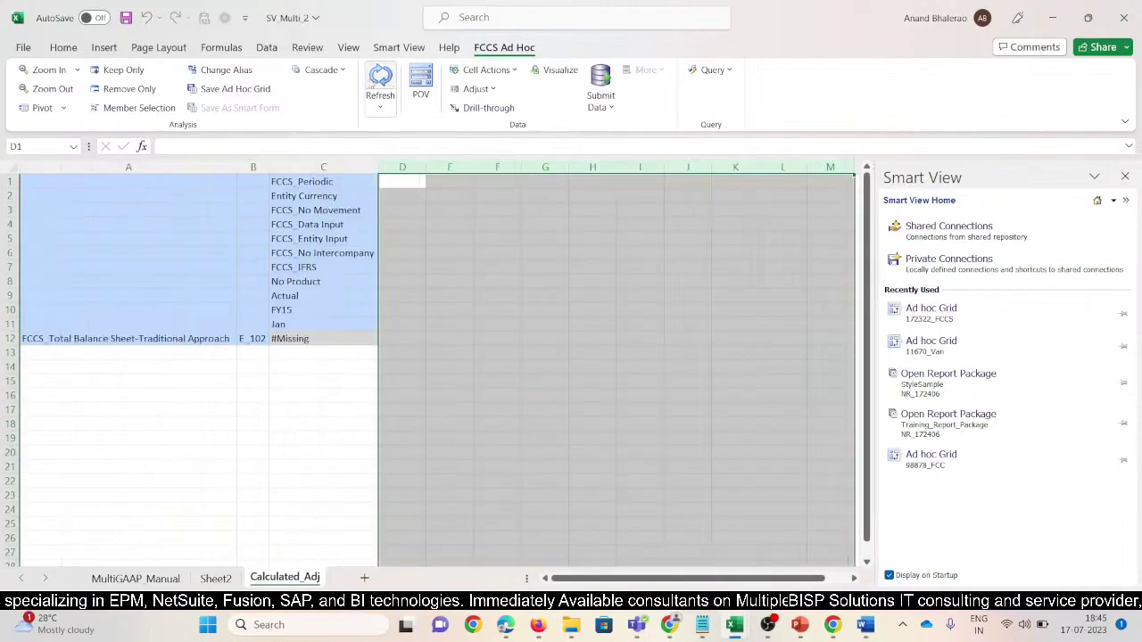
- Zoom out from the FCCS_IFRS member in C7 and zoom back in to expand the Multi-GAAP members across columns C to E
{"action": "mouse_move", "coordinate": [237, 169]}
{"action": "left_mouse_down"}
{"action": "mouse_move", "coordinate": [220, 172]}
{"action": "mouse_move", "coordinate": [231, 170]}
{"action": "left_mouse_up"}
{"action": "left_click", "coordinate": [299, 210]}
{"action": "left_click", "coordinate": [304, 267]}
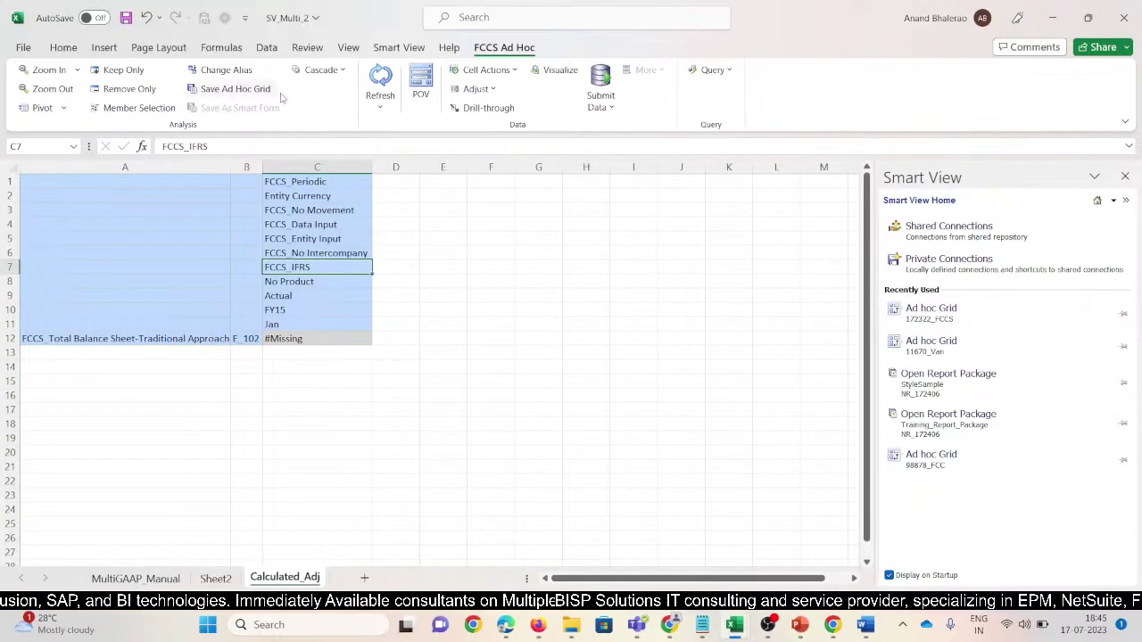
{"action": "left_click", "coordinate": [380, 82]}
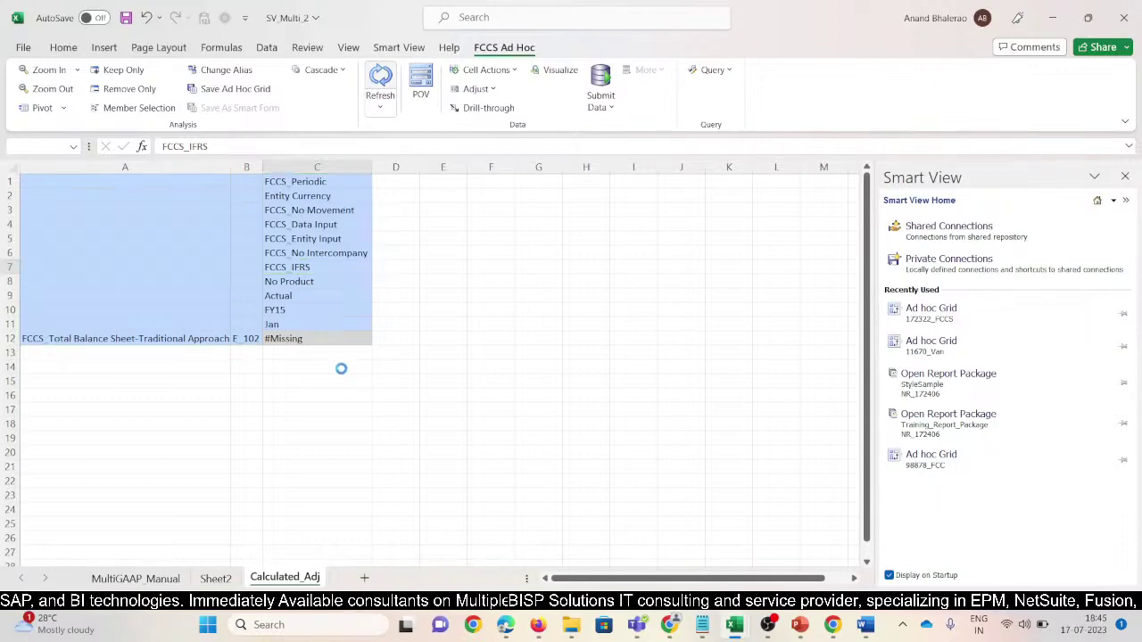
{"action": "left_click", "coordinate": [52, 92]}
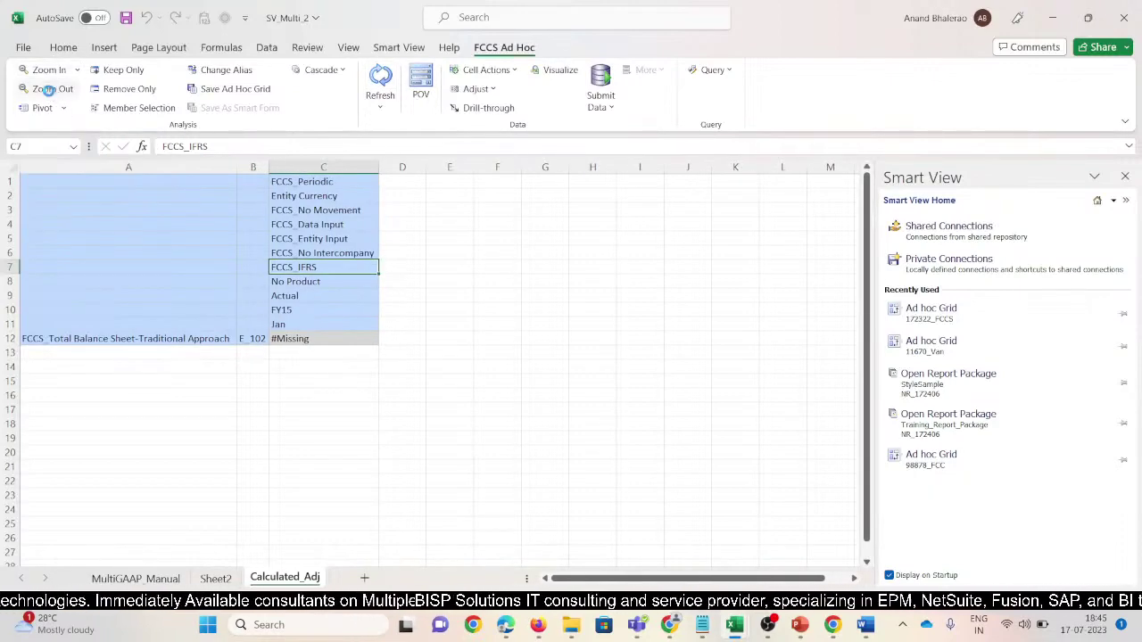
{"action": "left_click", "coordinate": [51, 71]}
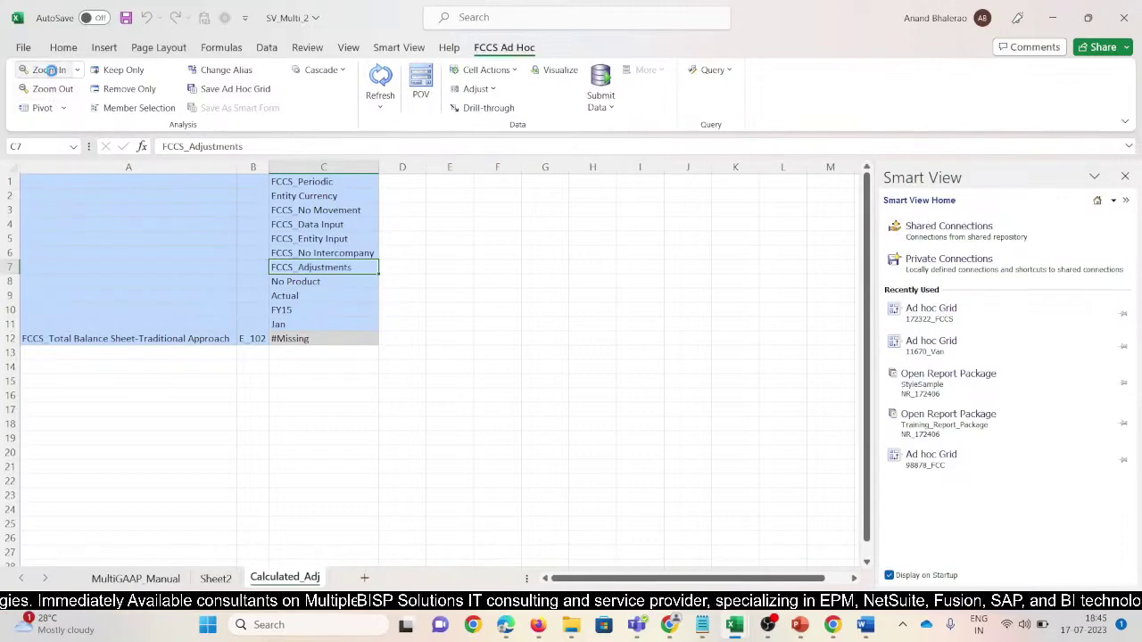
{"action": "left_click", "coordinate": [203, 339]}
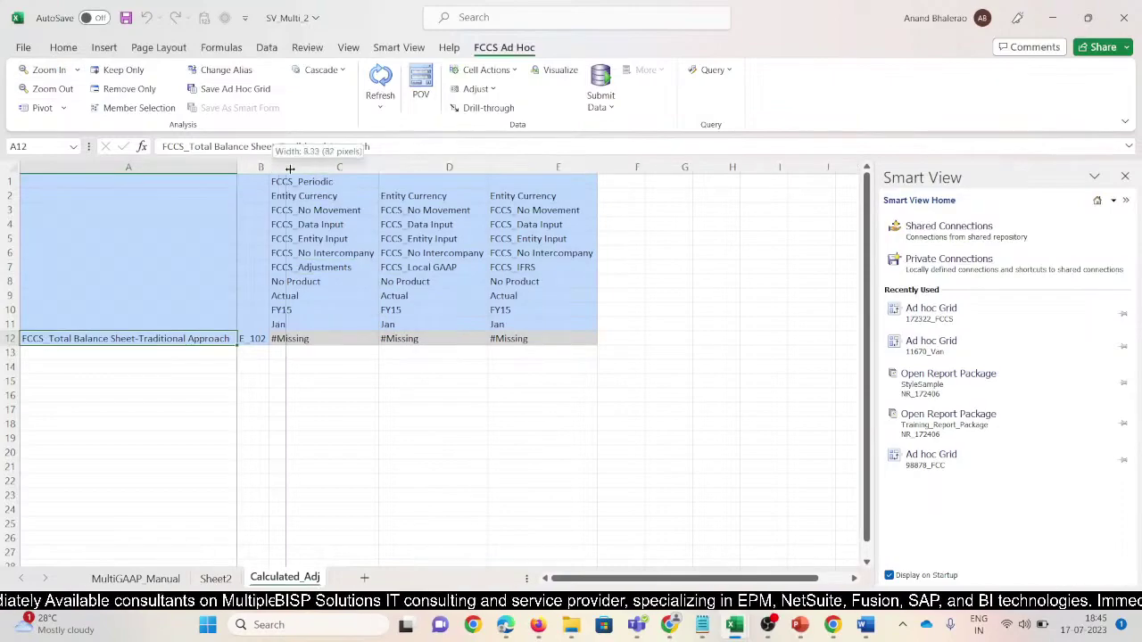
- Copy the six account members in A13:A18 of MultiGAAP_Manual into the same cells on Calculated_Adj
{"action": "left_click", "coordinate": [132, 579]}
{"action": "left_click_drag", "start_coordinate": [133, 355], "coordinate": [148, 418]}
{"action": "key", "text": "ctrl+c"}
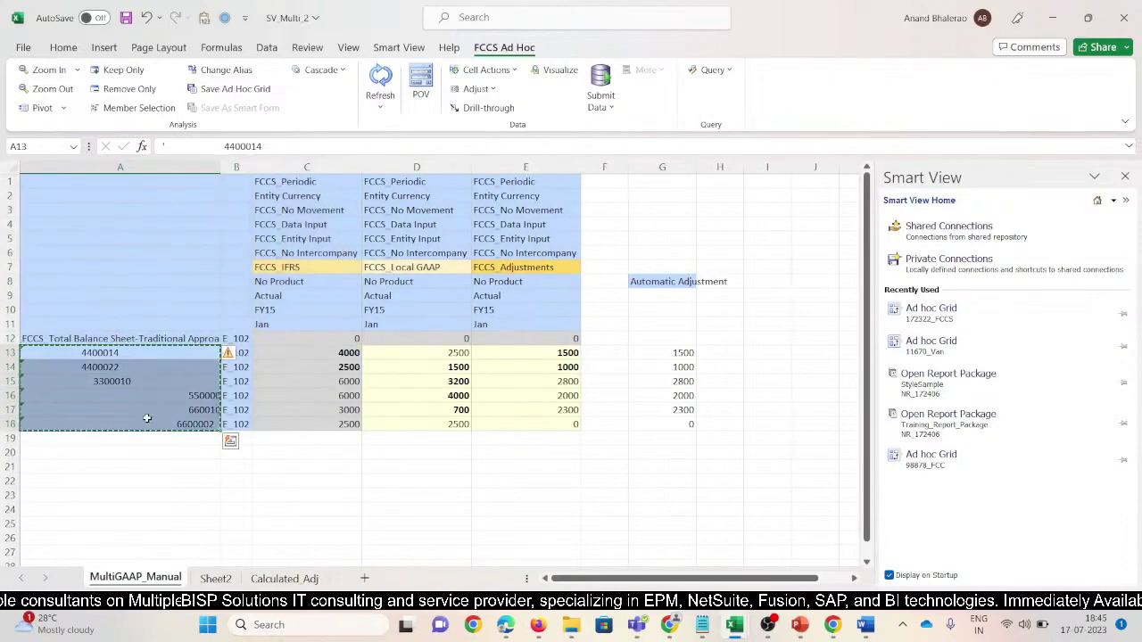
{"action": "key", "text": "ctrl+Page_Down"}
{"action": "key", "text": "ctrl+Page_Down"}
{"action": "left_click", "coordinate": [99, 354]}
{"action": "key", "text": "ctrl+v"}
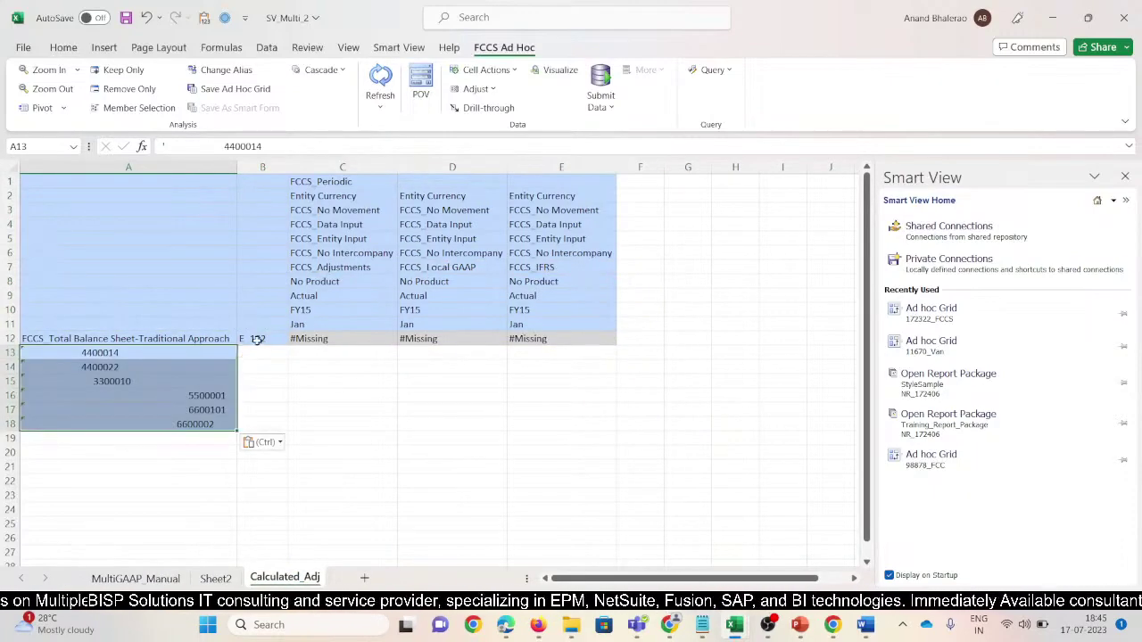
- Fill entity E_102 into B13:B18 beside the account members and refresh the ad hoc grid
{"action": "left_click", "coordinate": [256, 339]}
{"action": "key", "text": "ctrl+c"}
{"action": "key", "text": "Down"}
{"action": "key", "text": "shift+Down"}
{"action": "key", "text": "shift+Down"}
{"action": "key", "text": "shift+Down"}
{"action": "key", "text": "shift+Down"}
{"action": "key", "text": "shift+Down"}
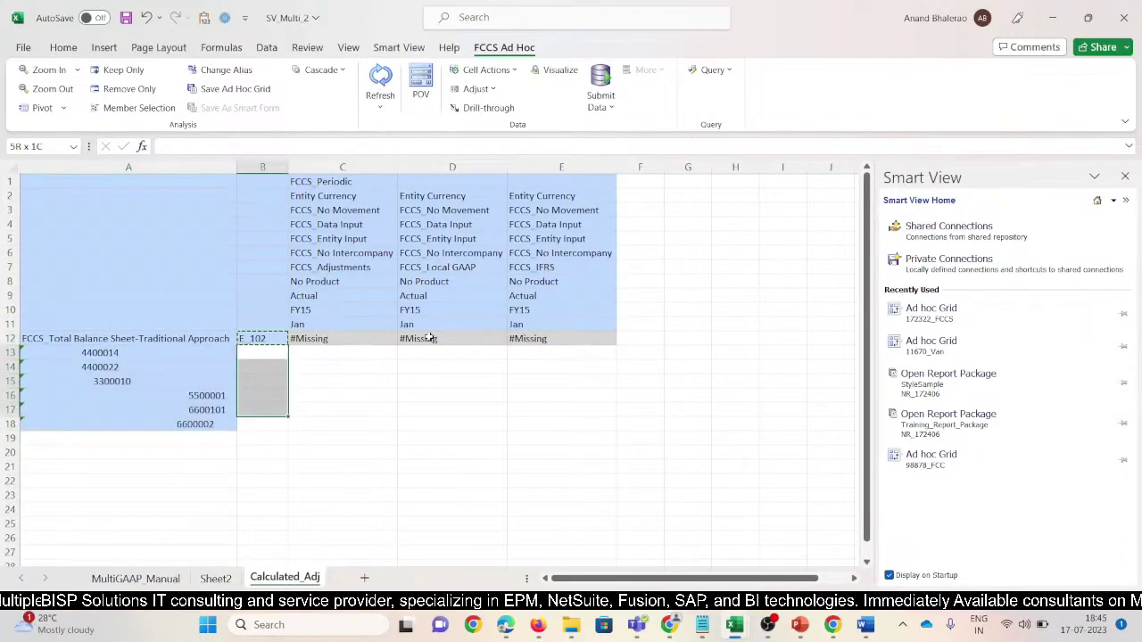
{"action": "key", "text": "ctrl+v"}
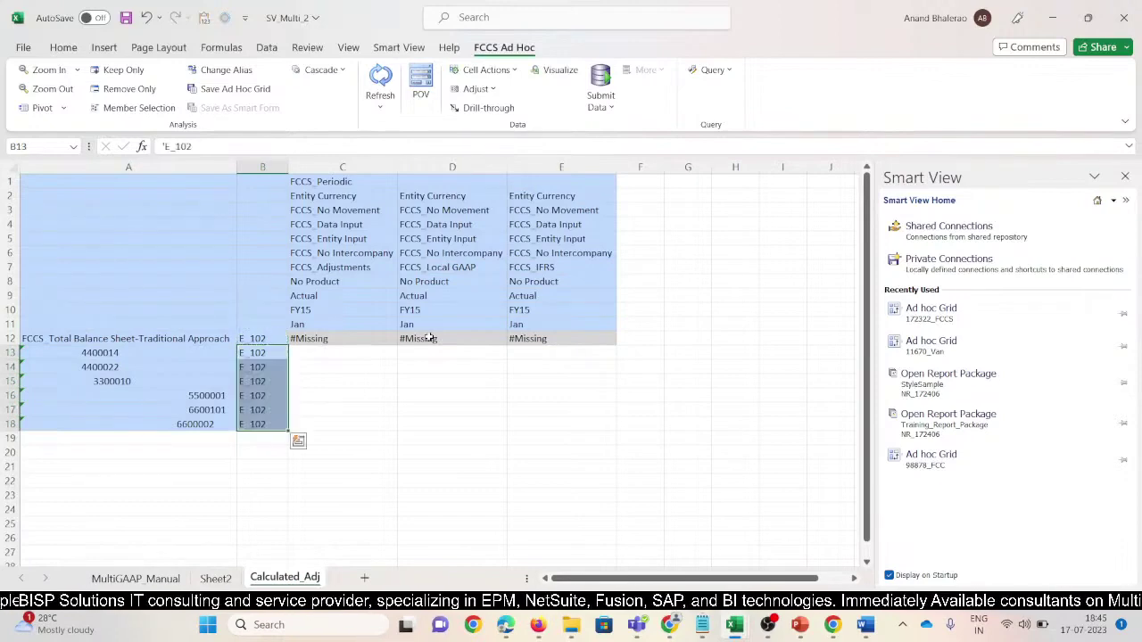
{"action": "left_click", "coordinate": [379, 79]}
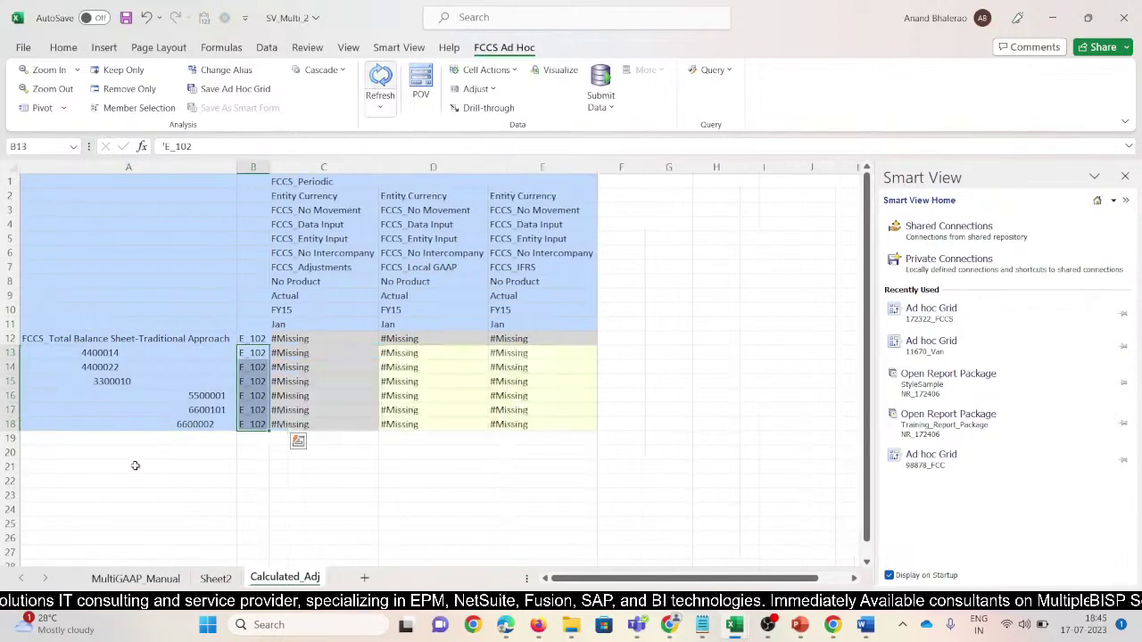
{"action": "left_click", "coordinate": [326, 370]}
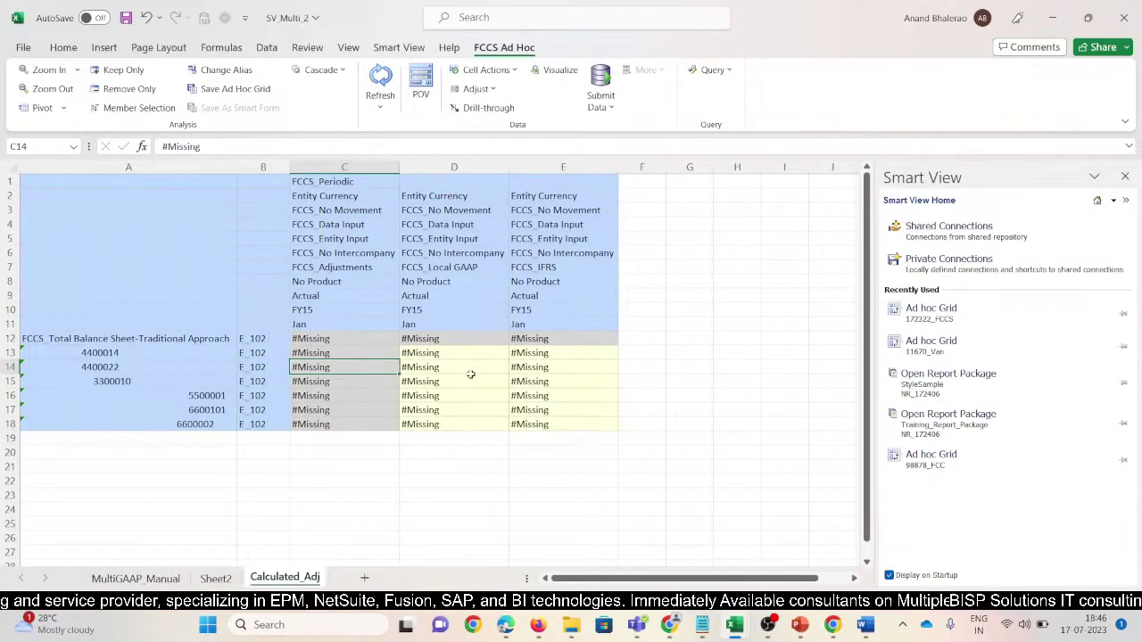
- Make the FCCS_Adjustments header in C7 bold and give it a gold fill
{"action": "left_click_drag", "start_coordinate": [344, 270], "coordinate": [352, 284]}
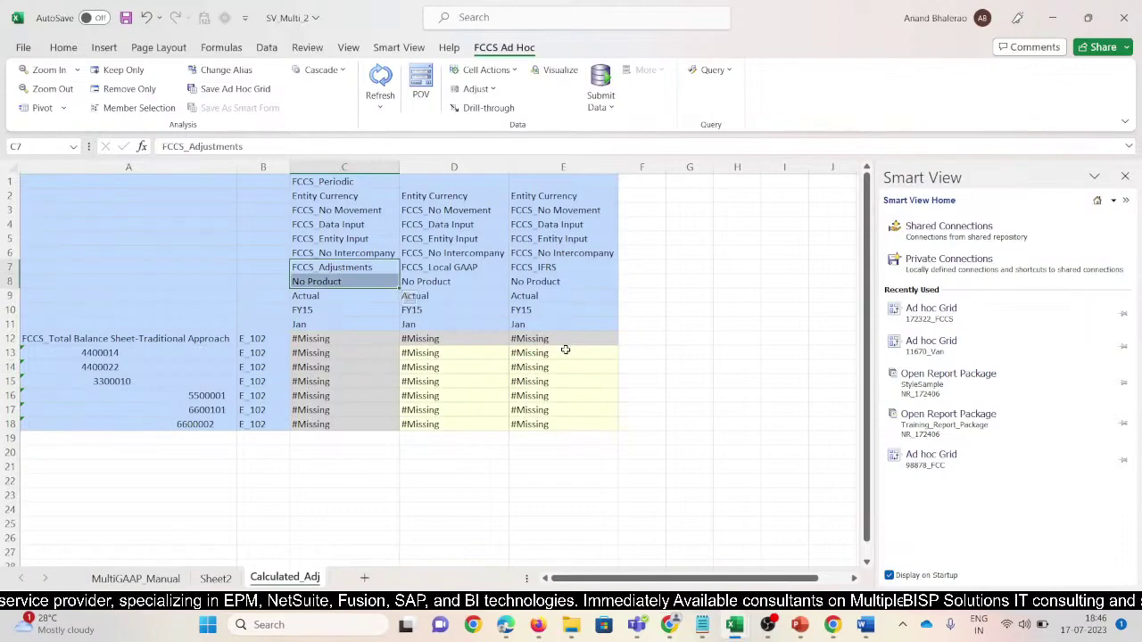
{"action": "key", "text": "shift+Up"}
{"action": "key", "text": "ctrl+b"}
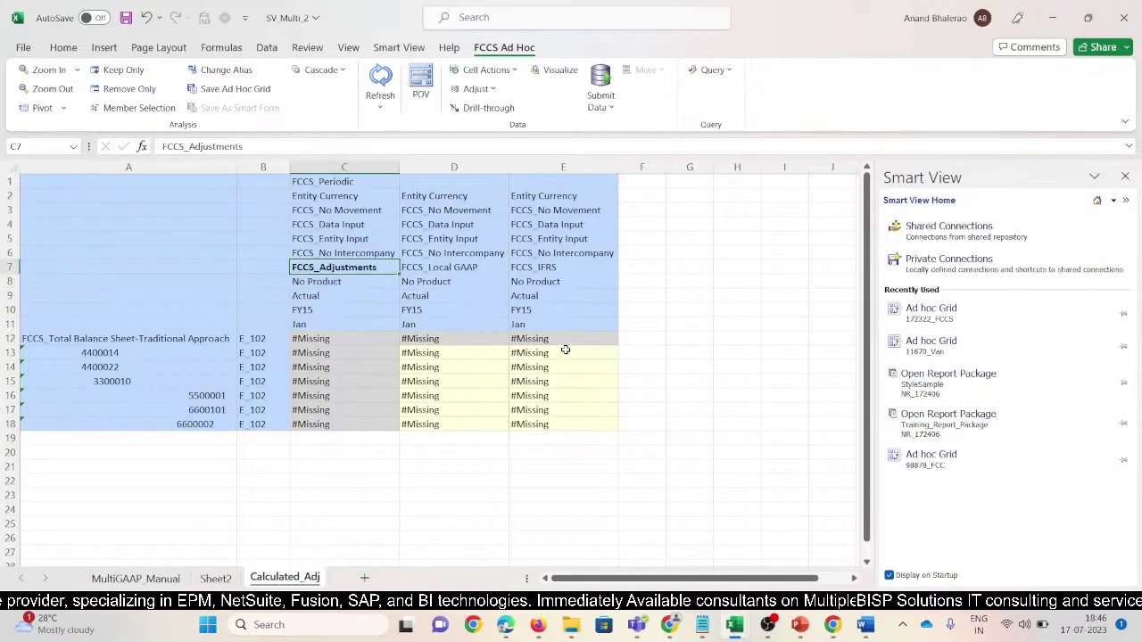
{"action": "left_click", "coordinate": [77, 48]}
{"action": "left_click", "coordinate": [251, 99]}
- Fill the FCCS_Local GAAP header in D7 with light gold and the FCCS_IFRS header in E7 with a darker gold
{"action": "key", "text": "Right"}
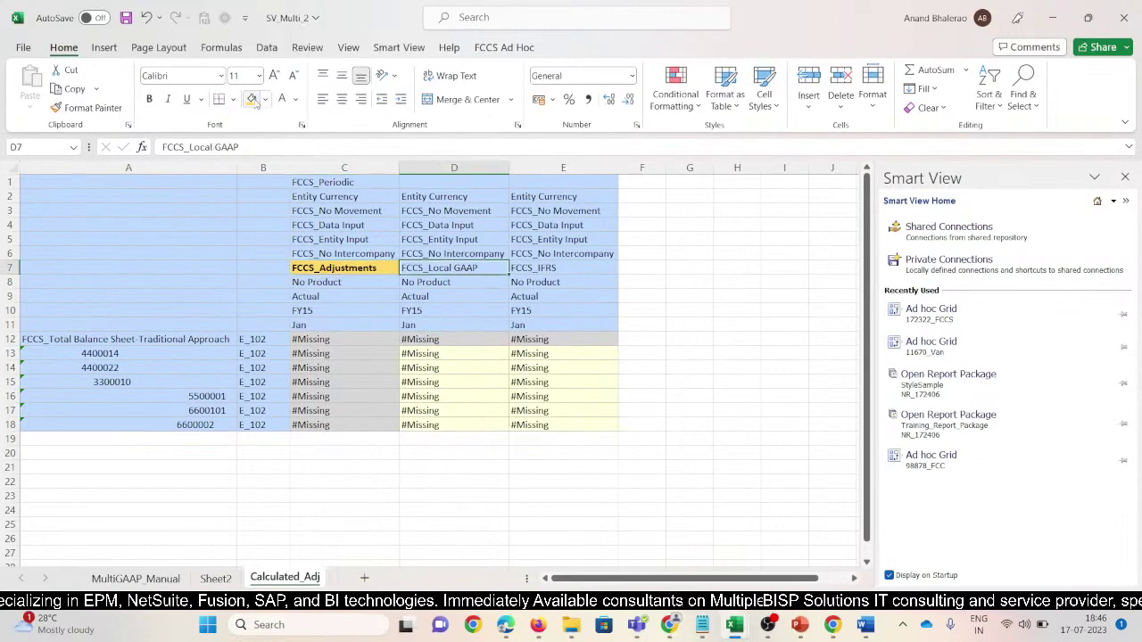
{"action": "left_click", "coordinate": [264, 100]}
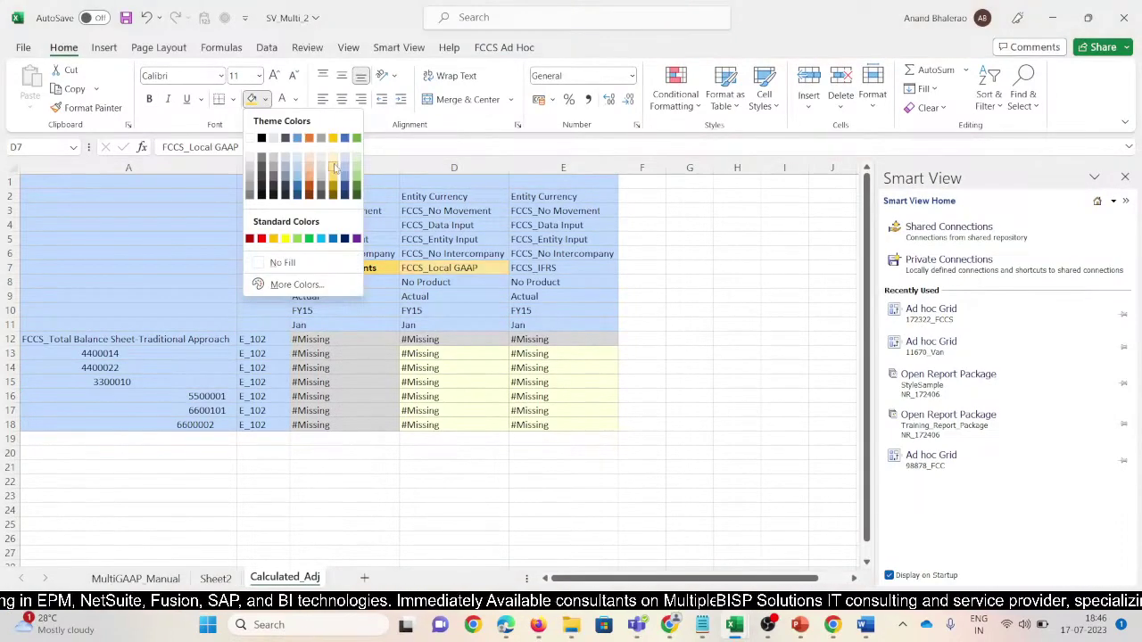
{"action": "left_click", "coordinate": [336, 164]}
{"action": "key", "text": "Right"}
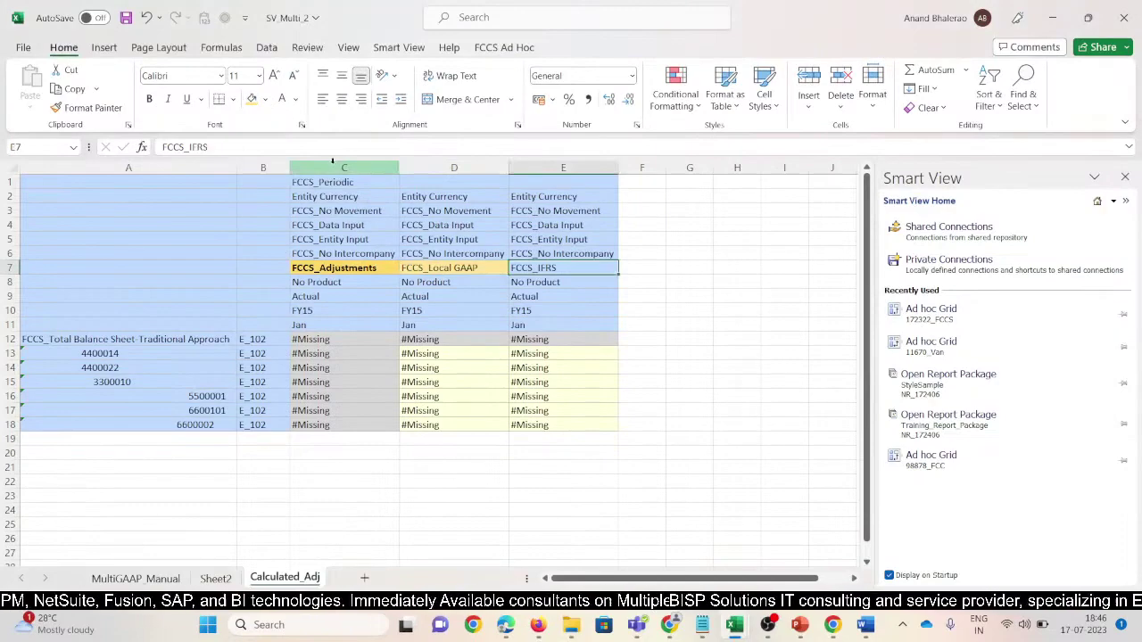
{"action": "left_click", "coordinate": [265, 100]}
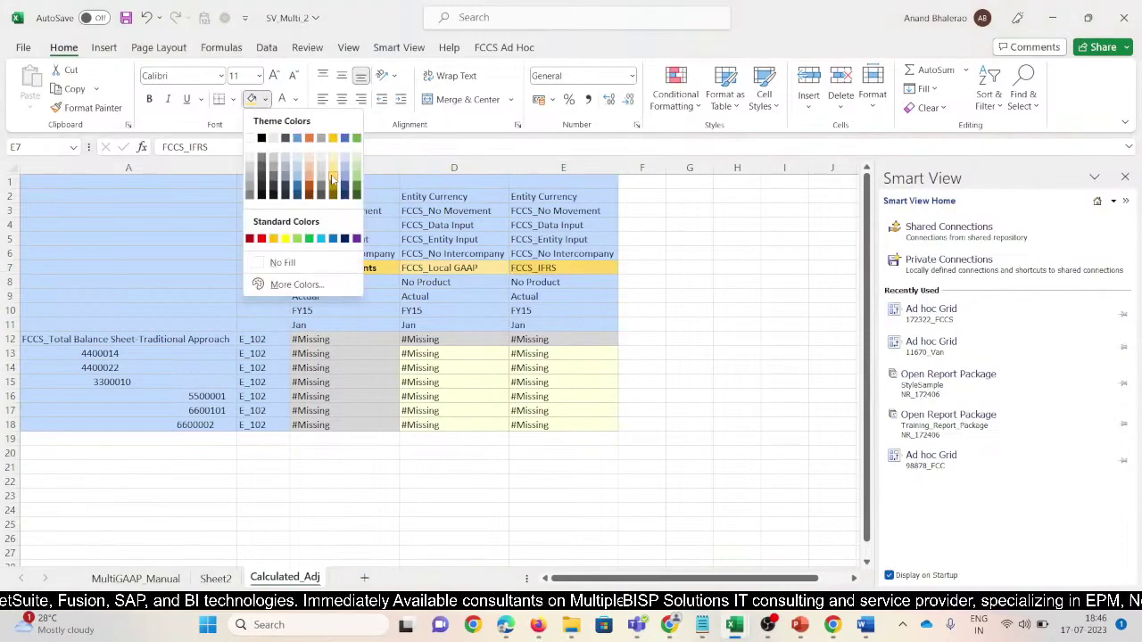
{"action": "left_click", "coordinate": [333, 178]}
- Copy the FCCS_IFRS amounts C13:C18 from MultiGAAP_Manual and paste them as values into E13:E18 on Calculated_Adj
{"action": "left_click", "coordinate": [546, 354]}
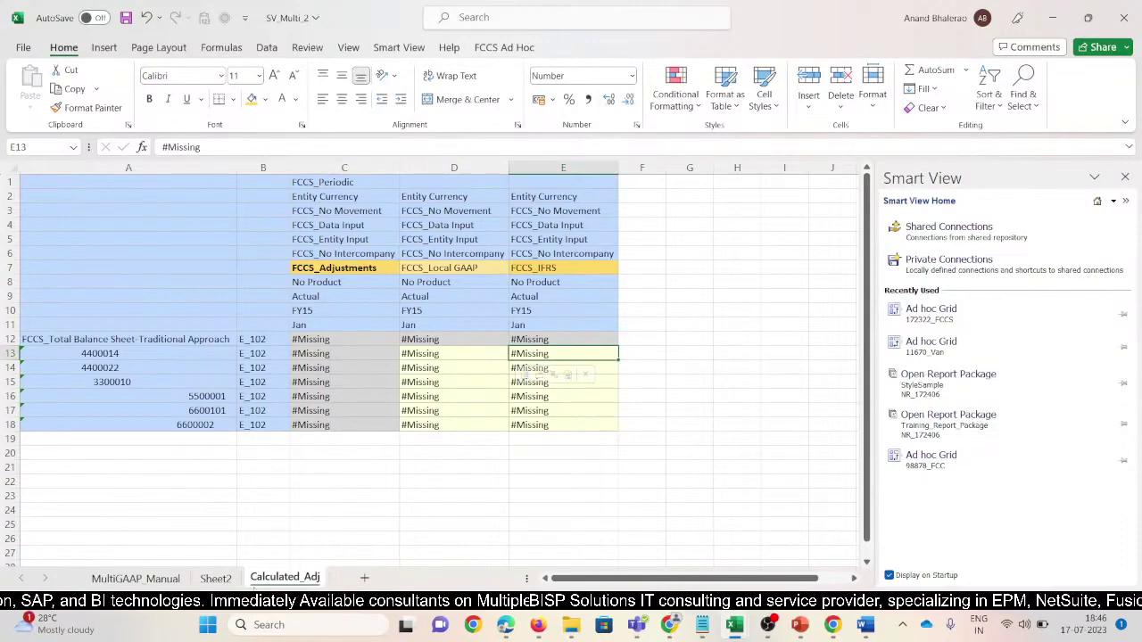
{"action": "left_click", "coordinate": [154, 581]}
{"action": "left_click", "coordinate": [344, 355]}
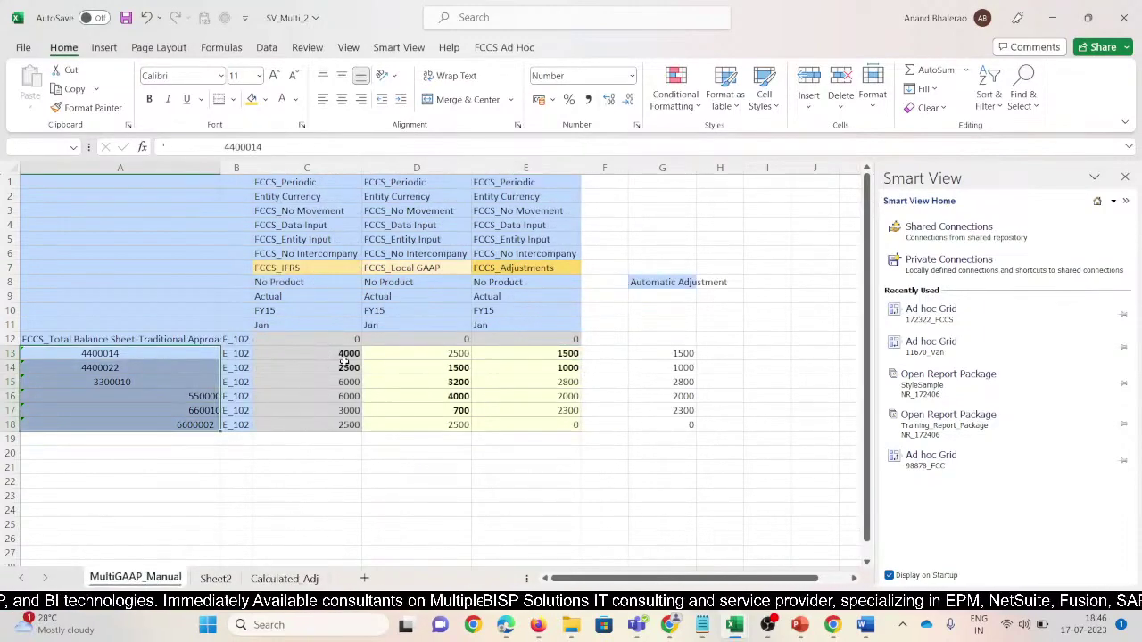
{"action": "left_click_drag", "start_coordinate": [345, 354], "coordinate": [344, 422]}
{"action": "key", "text": "ctrl+c"}
{"action": "left_click", "coordinate": [315, 580]}
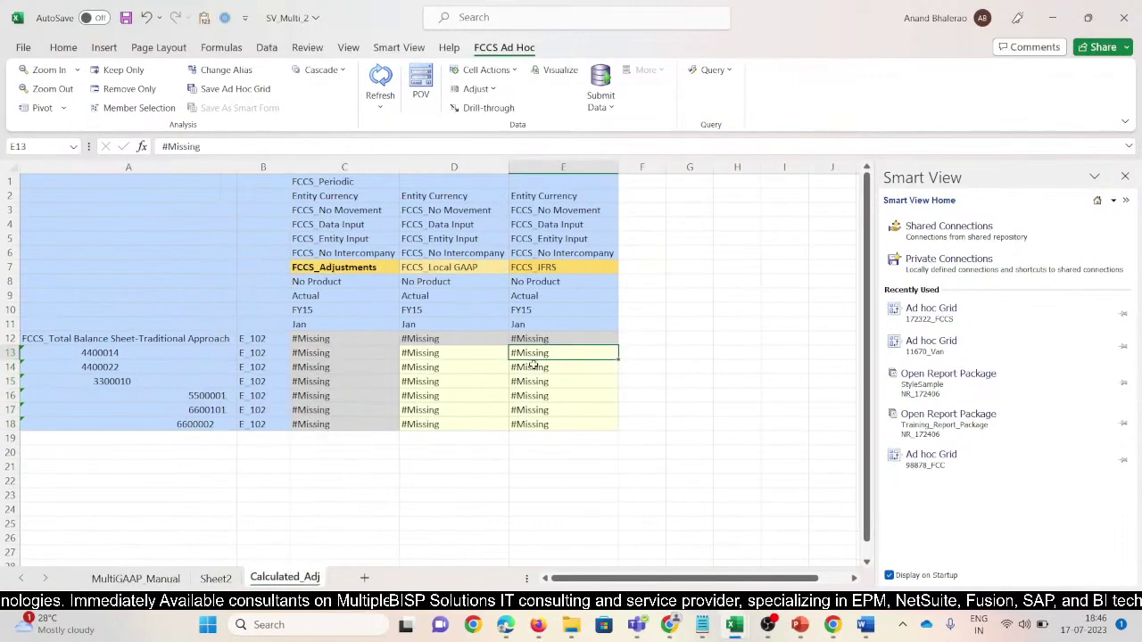
{"action": "left_click", "coordinate": [205, 18]}
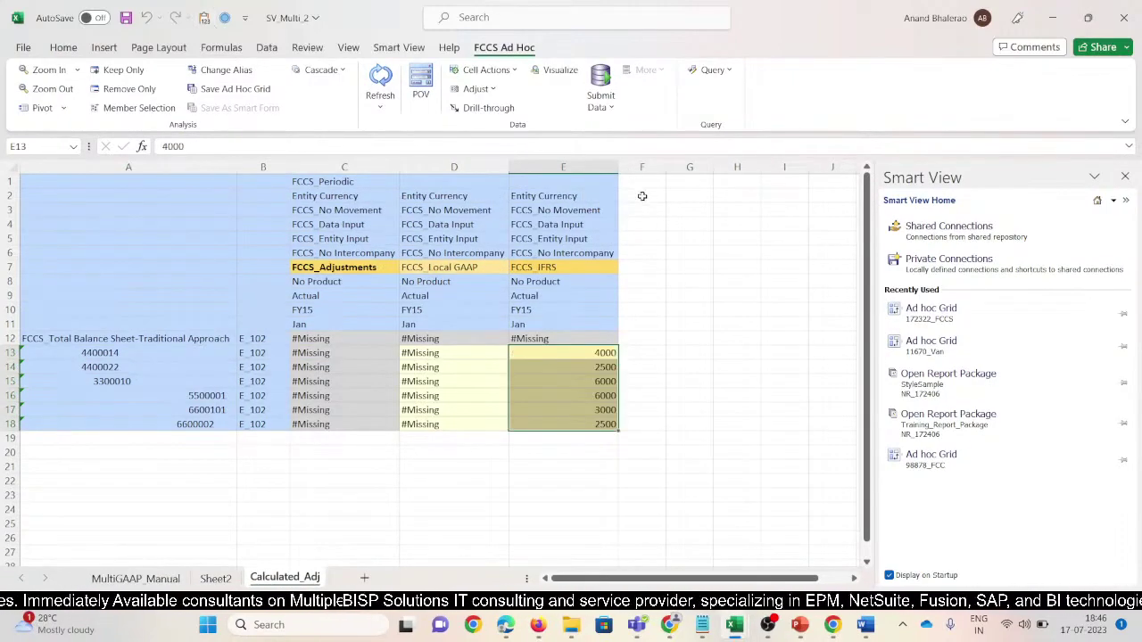
- Copy the FCCS_Local GAAP amounts D13:D18 from MultiGAAP_Manual into D13:D18 on Calculated_Adj
{"action": "key", "text": "ctrl+Page_Up"}
{"action": "key", "text": "ctrl+Page_Up"}
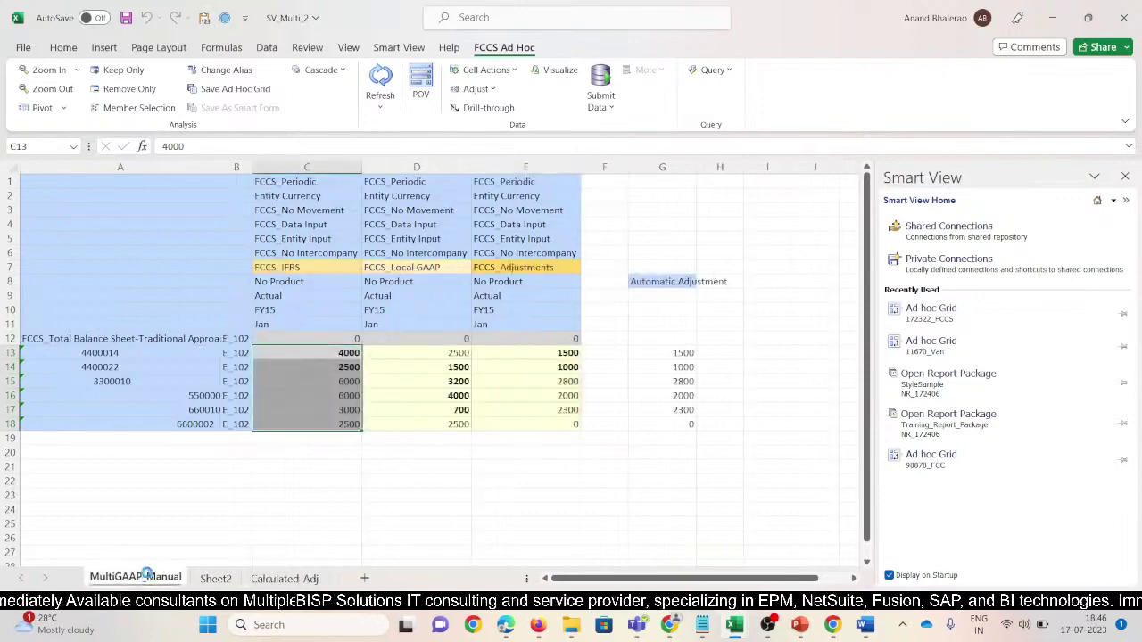
{"action": "left_click_drag", "start_coordinate": [451, 354], "coordinate": [450, 424]}
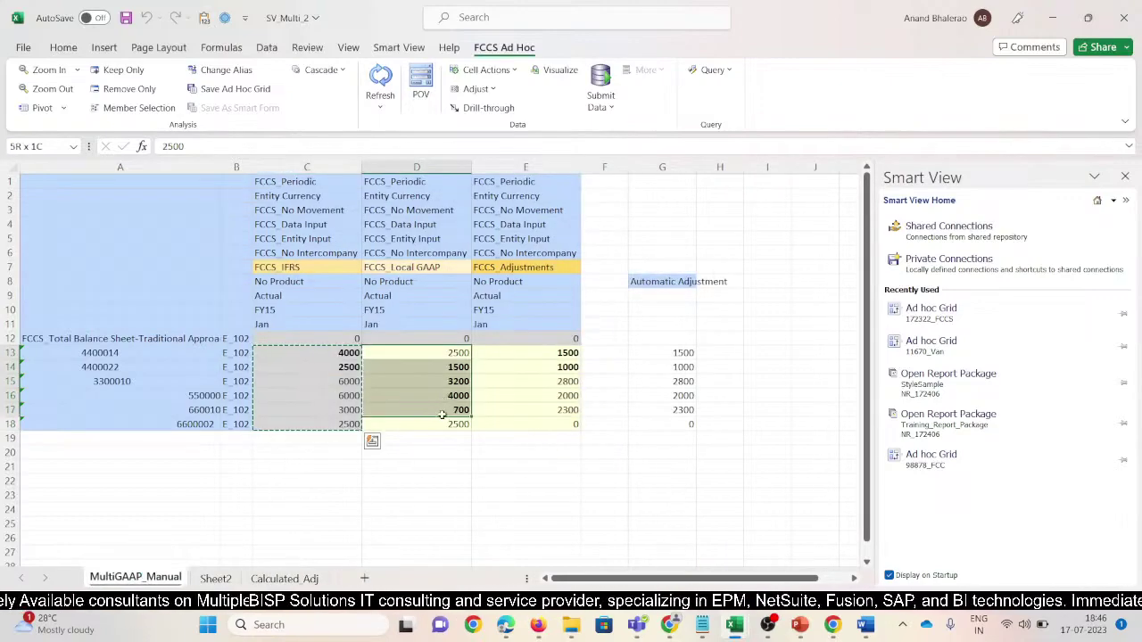
{"action": "key", "text": "ctrl+c"}
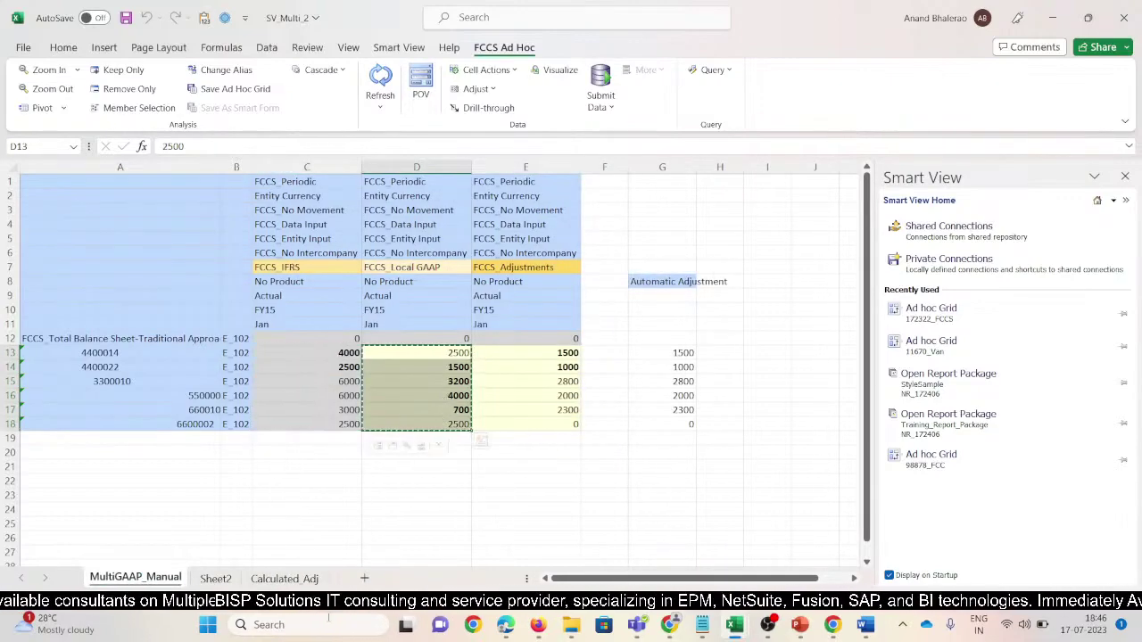
{"action": "left_click", "coordinate": [285, 578]}
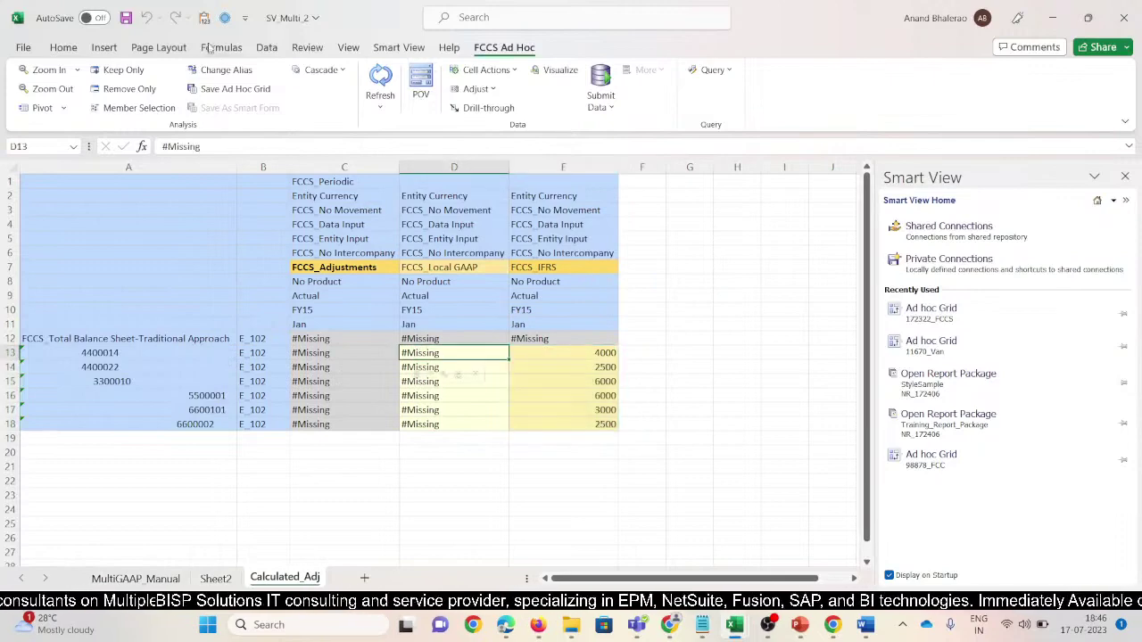
{"action": "key", "text": "ctrl+v"}
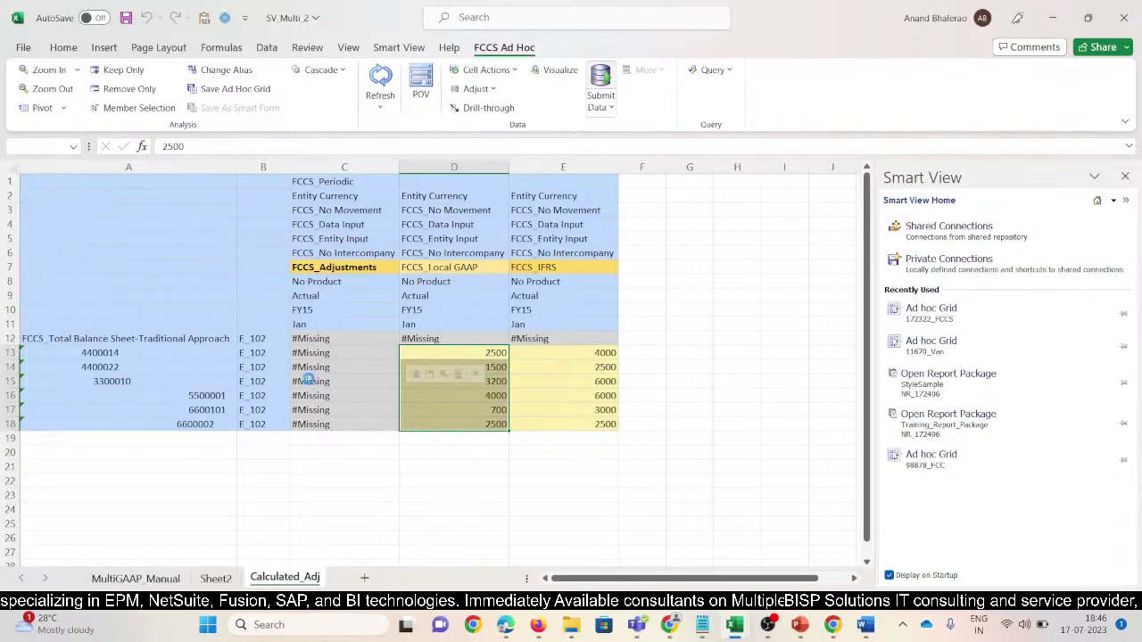
- Widen column B slightly on the Calculated_Adj sheet
{"action": "left_click", "coordinate": [436, 464]}
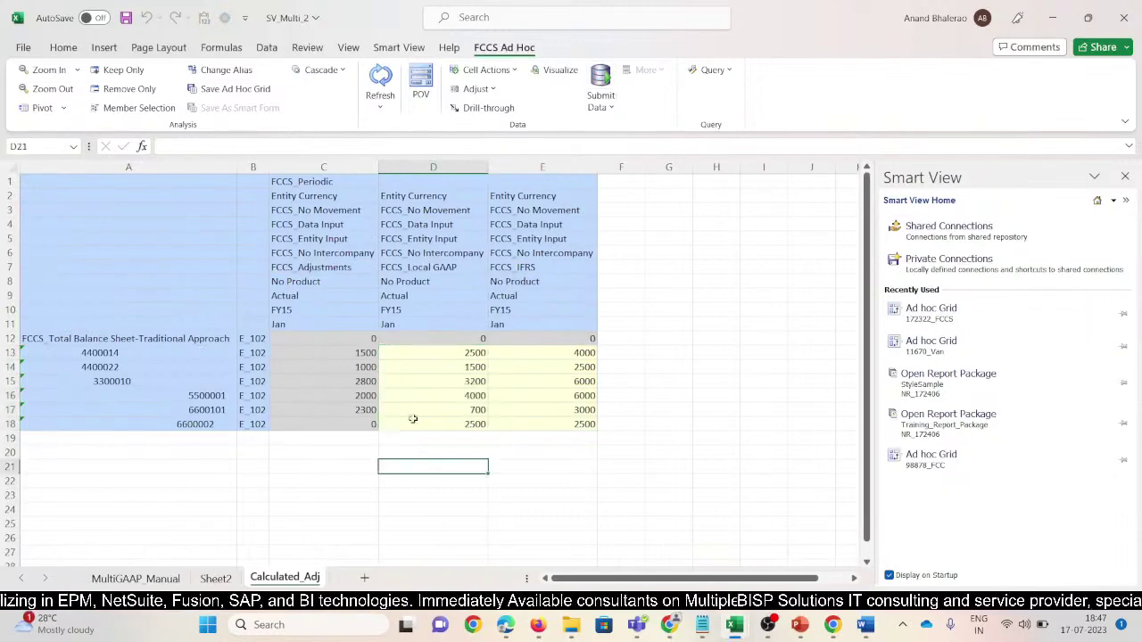
{"action": "left_click", "coordinate": [352, 354]}
{"action": "left_click_drag", "start_coordinate": [269, 168], "coordinate": [290, 171]}
{"action": "left_click", "coordinate": [402, 466]}
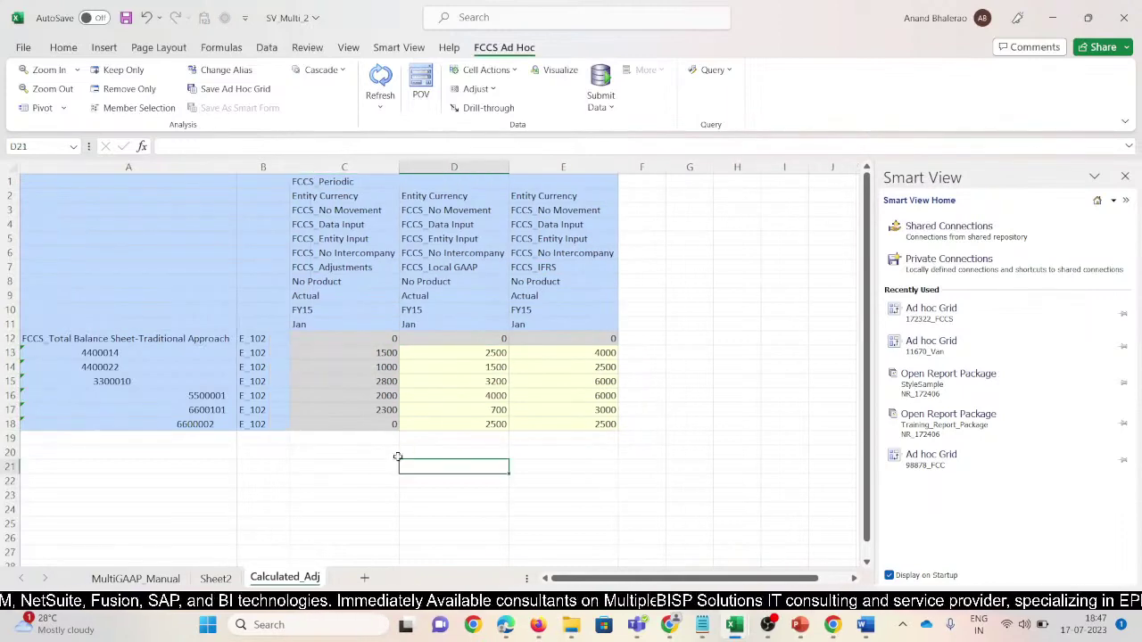
- Enter the check formula =E13-D13 in F13 to subtract Local GAAP from IFRS for account 4400014
{"action": "left_click", "coordinate": [363, 354]}
{"action": "left_click", "coordinate": [669, 353]}
{"action": "key", "text": "Left"}
{"action": "type", "text": "="}
{"action": "key", "text": "Left"}
{"action": "type", "text": "-"}
{"action": "key", "text": "Left"}
{"action": "key", "text": "Left"}
{"action": "key", "text": "Return"}
{"action": "key", "text": "Up"}
- Copy the difference formula from F13 into F14:F18 and narrow column A
{"action": "key", "text": "ctrl+c"}
{"action": "key", "text": "shift+Down"}
{"action": "key", "text": "shift+Down"}
{"action": "key", "text": "shift+Down"}
{"action": "key", "text": "shift+Down"}
{"action": "key", "text": "shift+Down"}
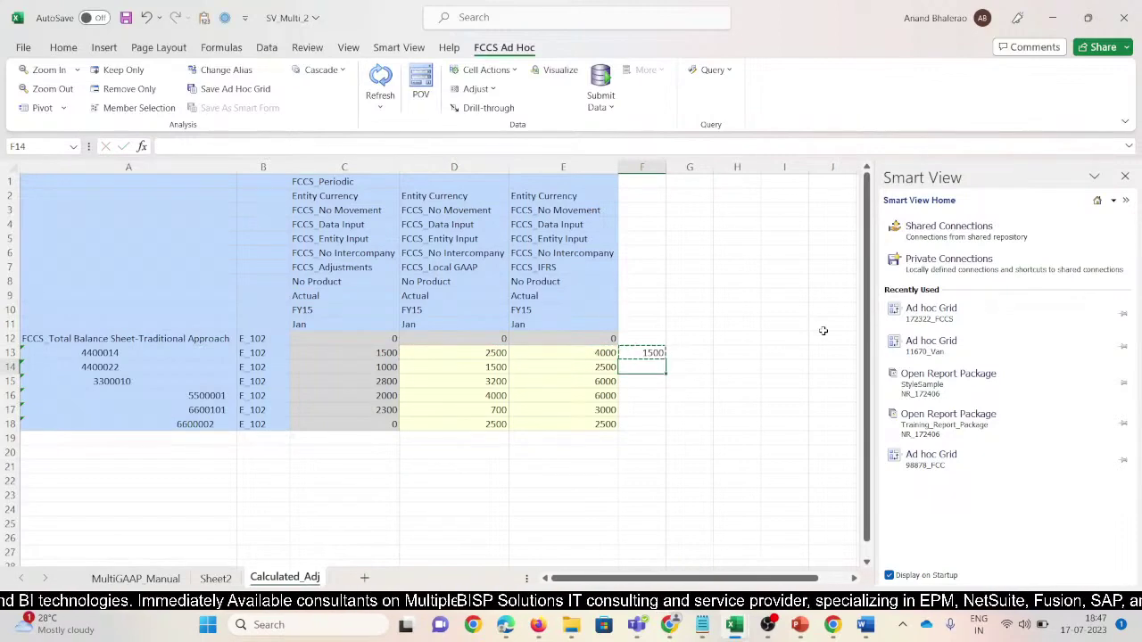
{"action": "key", "text": "ctrl+v"}
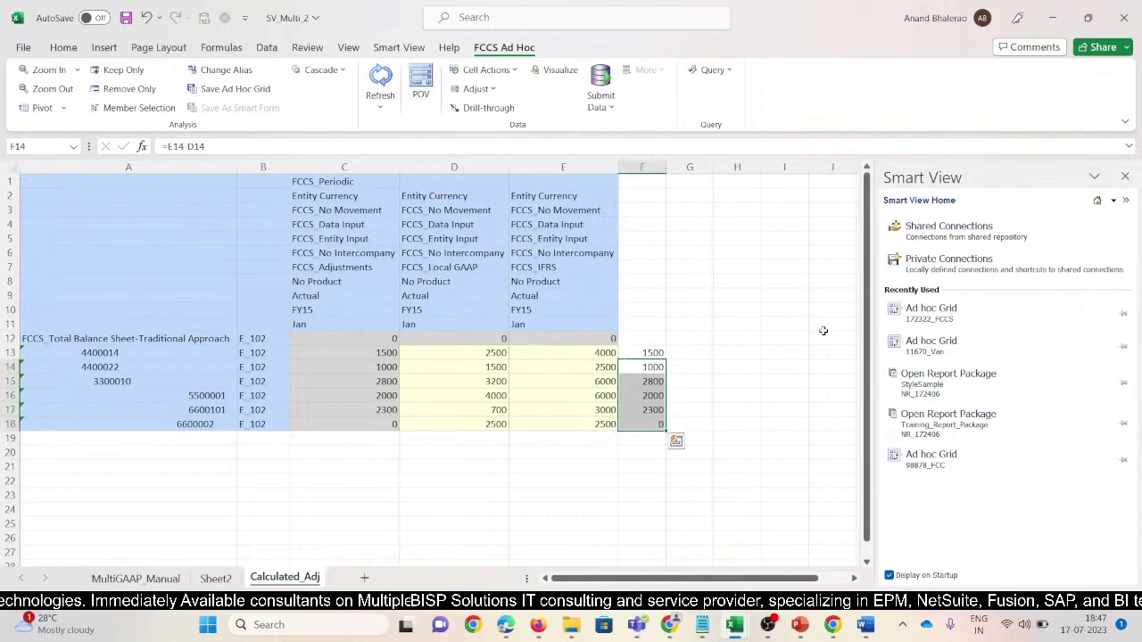
{"action": "left_click_drag", "start_coordinate": [237, 167], "coordinate": [219, 167]}
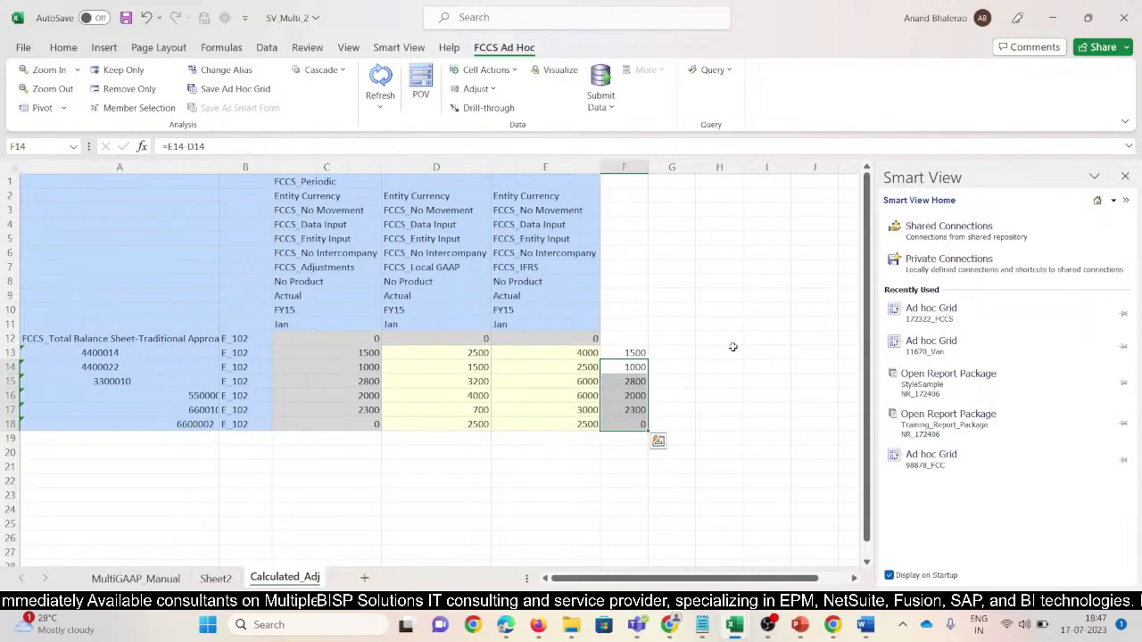
{"action": "left_click", "coordinate": [727, 379]}
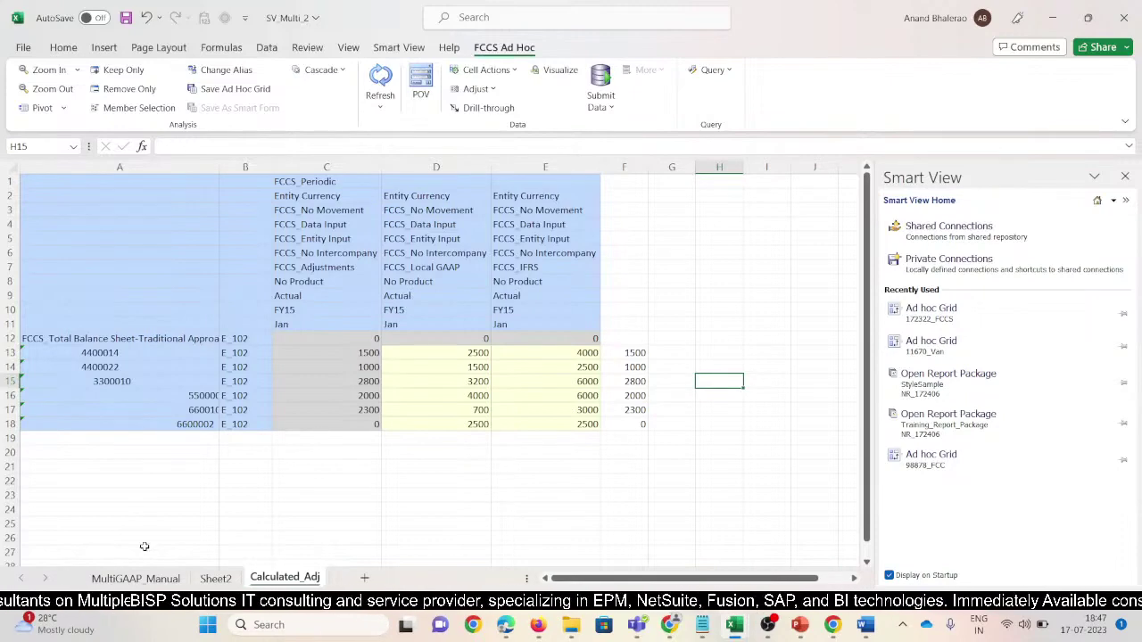
- Compare the adjustment and IFRS amounts on MultiGAAP_Manual with those on Calculated_Adj, including the check formulas in F13:F18
{"action": "left_click", "coordinate": [141, 578]}
{"action": "left_click_drag", "start_coordinate": [543, 355], "coordinate": [546, 414]}
{"action": "left_click_drag", "start_coordinate": [343, 353], "coordinate": [342, 423]}
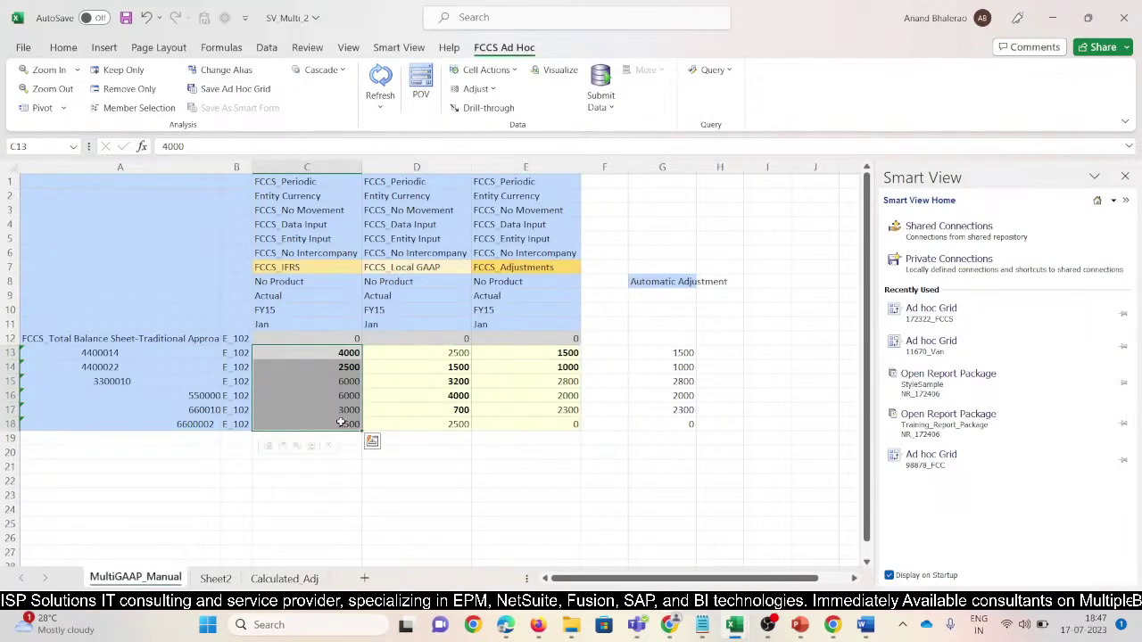
{"action": "left_click", "coordinate": [288, 579]}
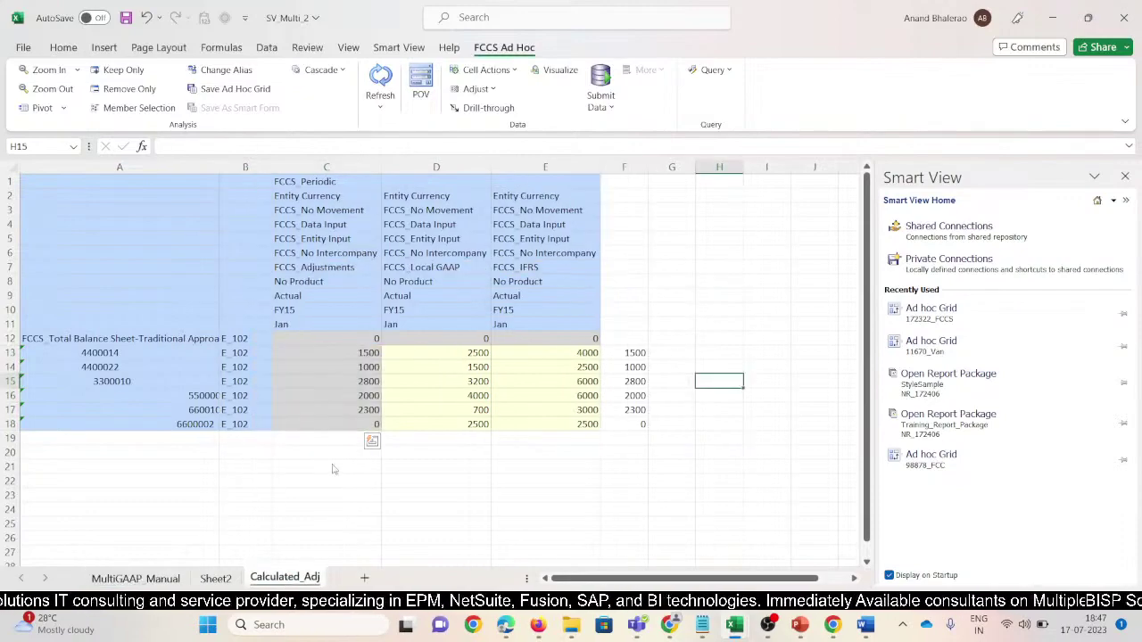
{"action": "left_click_drag", "start_coordinate": [336, 355], "coordinate": [347, 428]}
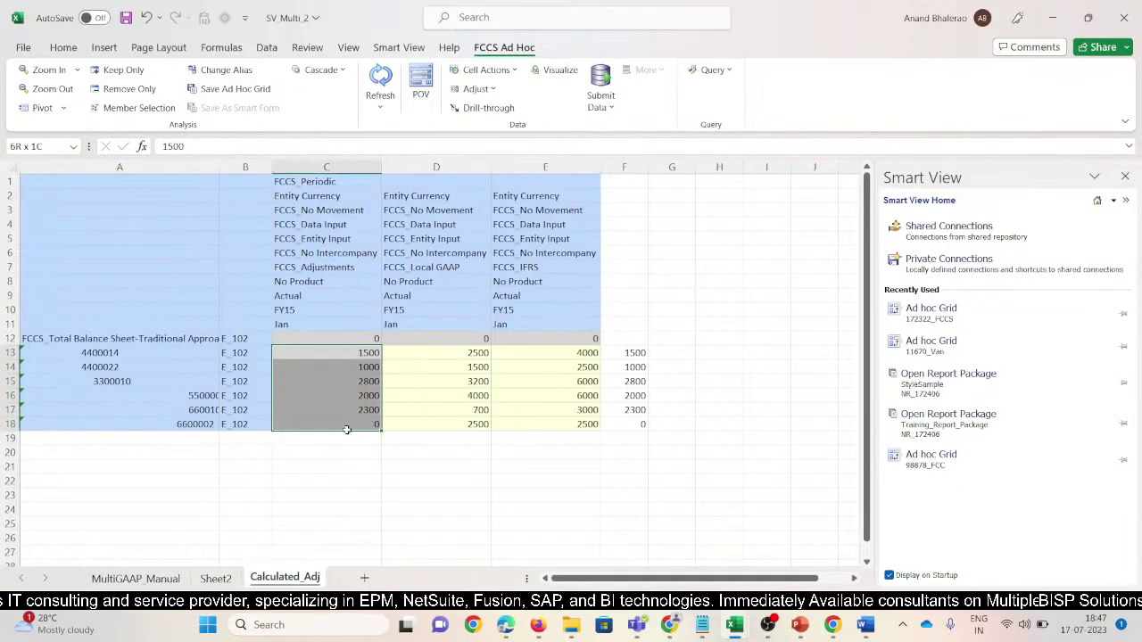
{"action": "left_click_drag", "start_coordinate": [581, 352], "coordinate": [588, 424]}
{"action": "left_click_drag", "start_coordinate": [635, 353], "coordinate": [636, 425]}
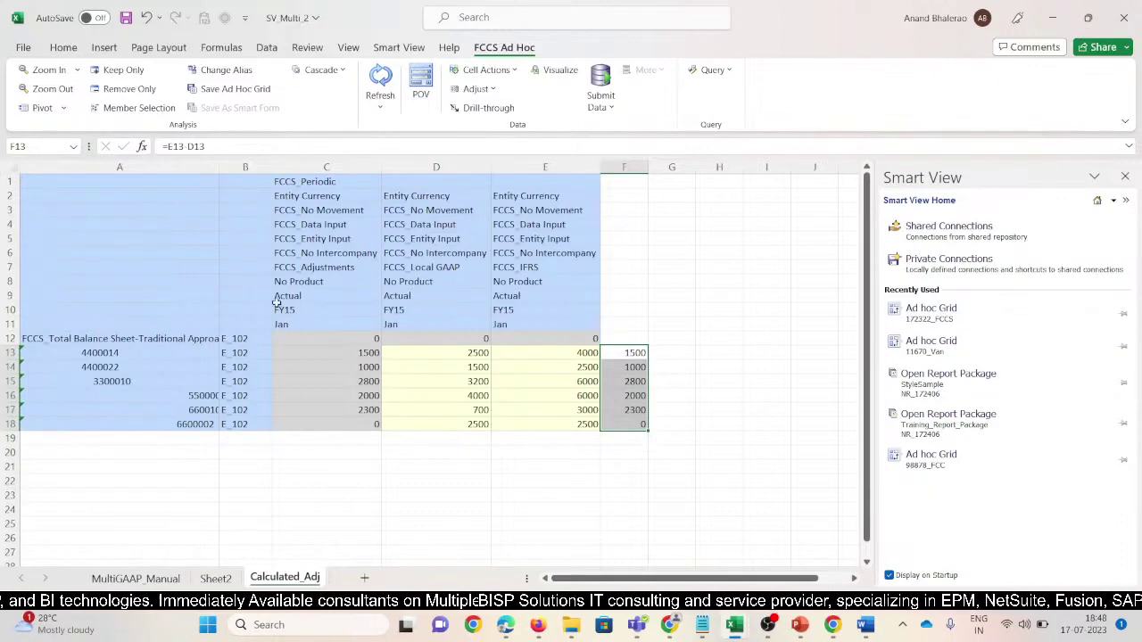
{"action": "left_click", "coordinate": [219, 168]}
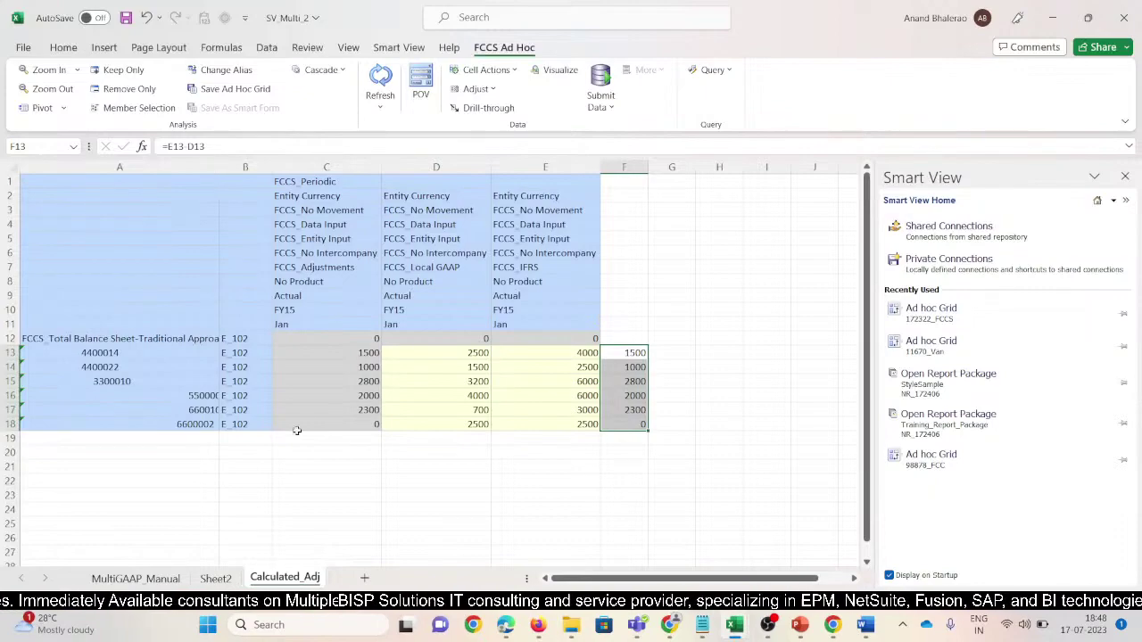
- Switch to the MultiGAA application in Firefox and open the Enable Features page of the Consolidation configuration
{"action": "mouse_move", "coordinate": [544, 626]}
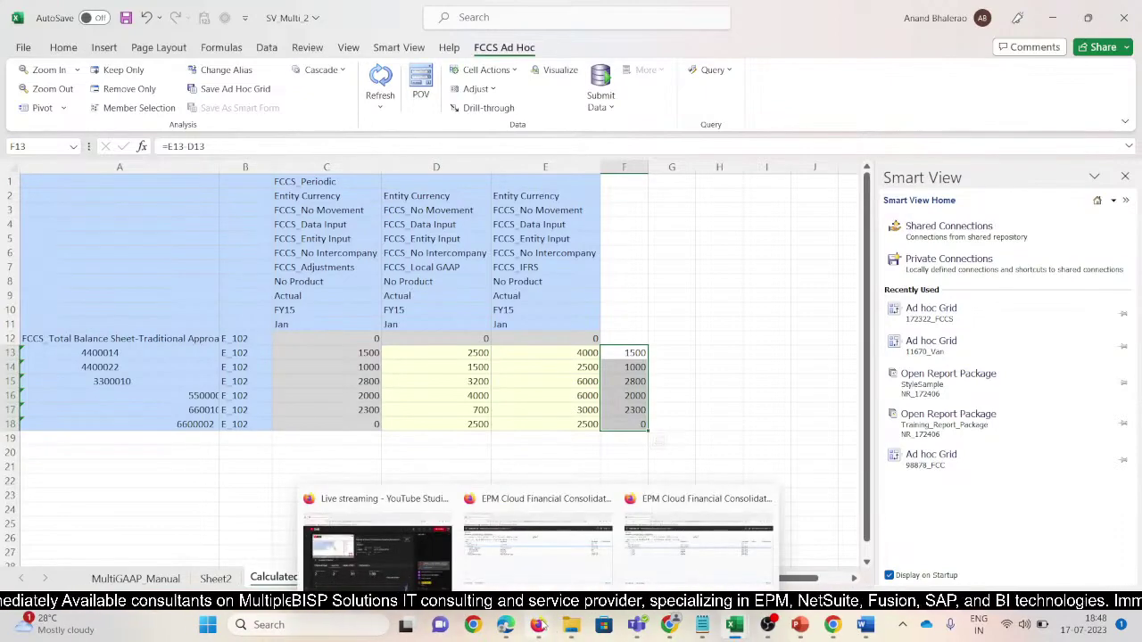
{"action": "left_click", "coordinate": [505, 562]}
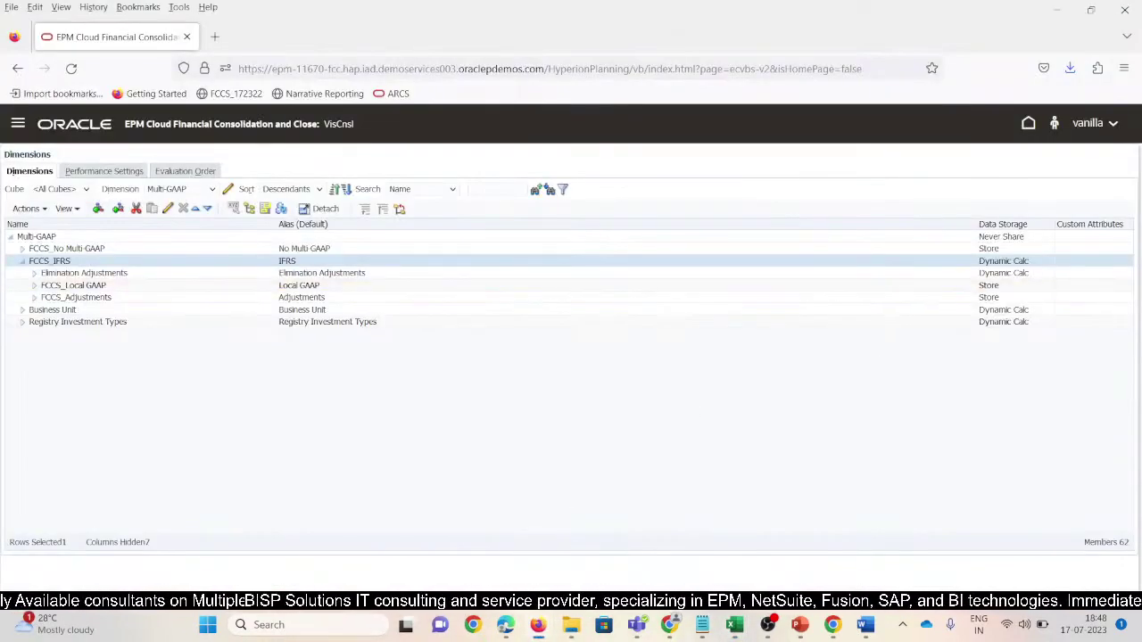
{"action": "mouse_move", "coordinate": [538, 631]}
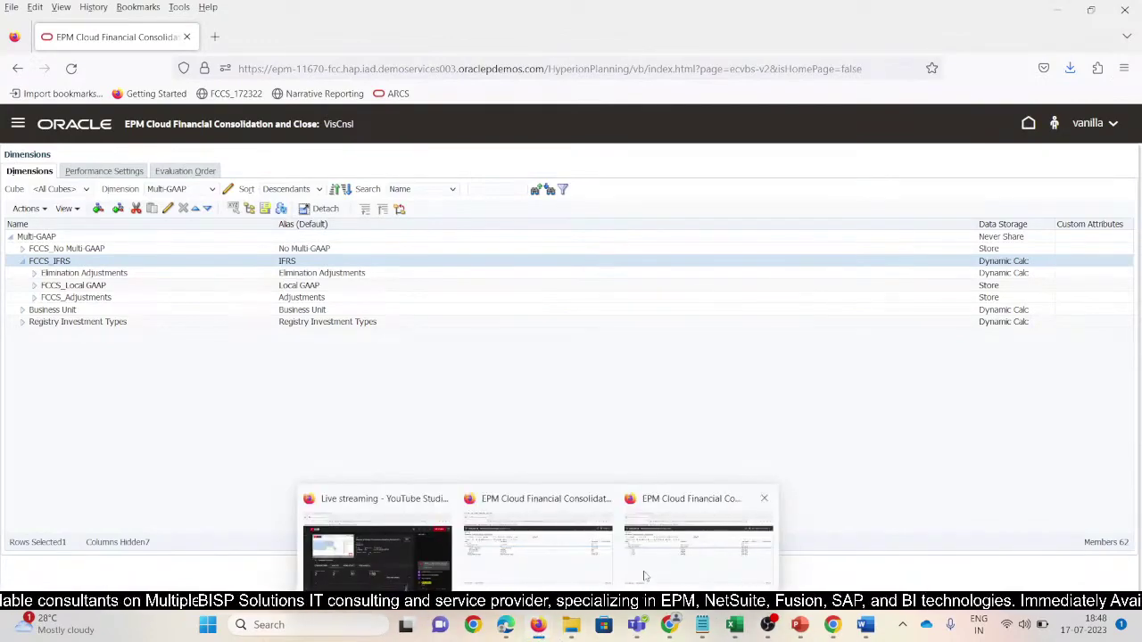
{"action": "left_click", "coordinate": [676, 555]}
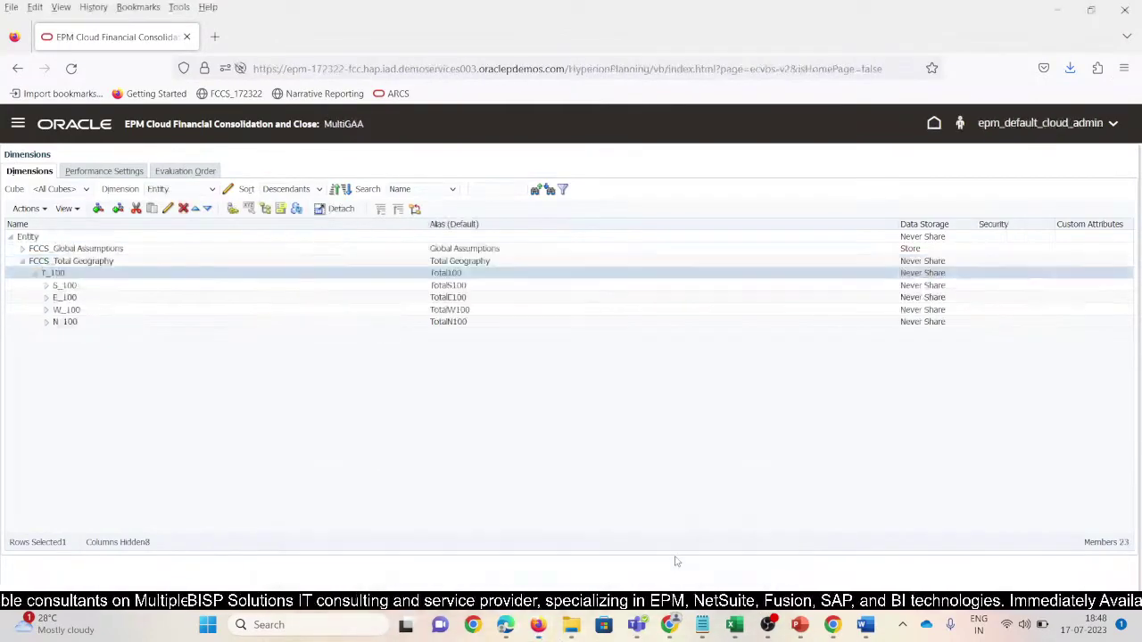
{"action": "left_click", "coordinate": [18, 123]}
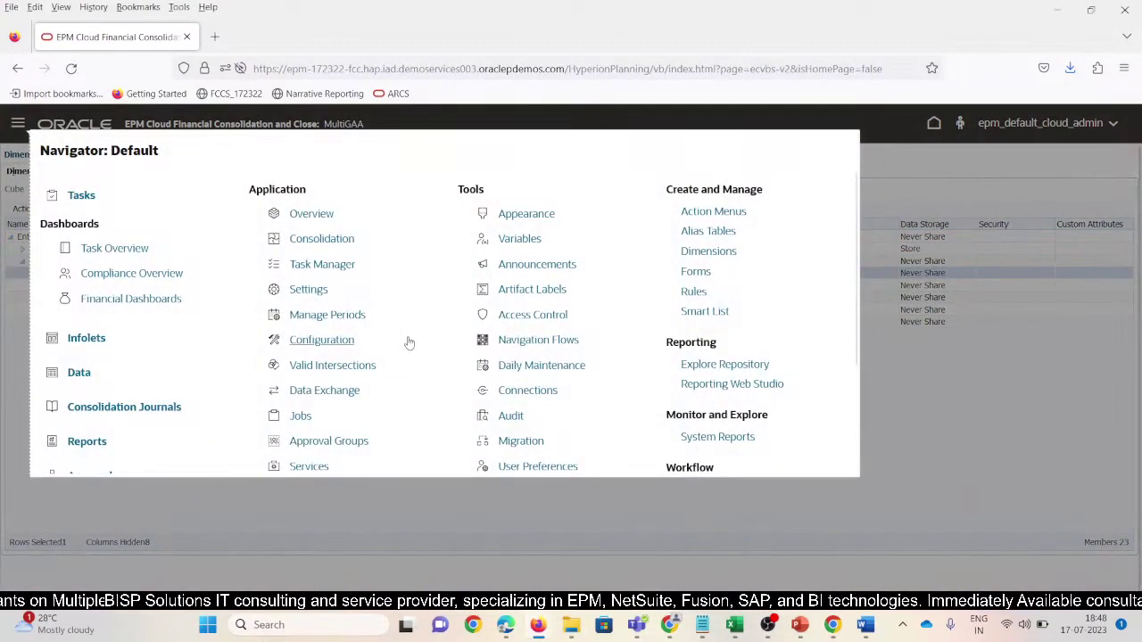
{"action": "left_click", "coordinate": [321, 343]}
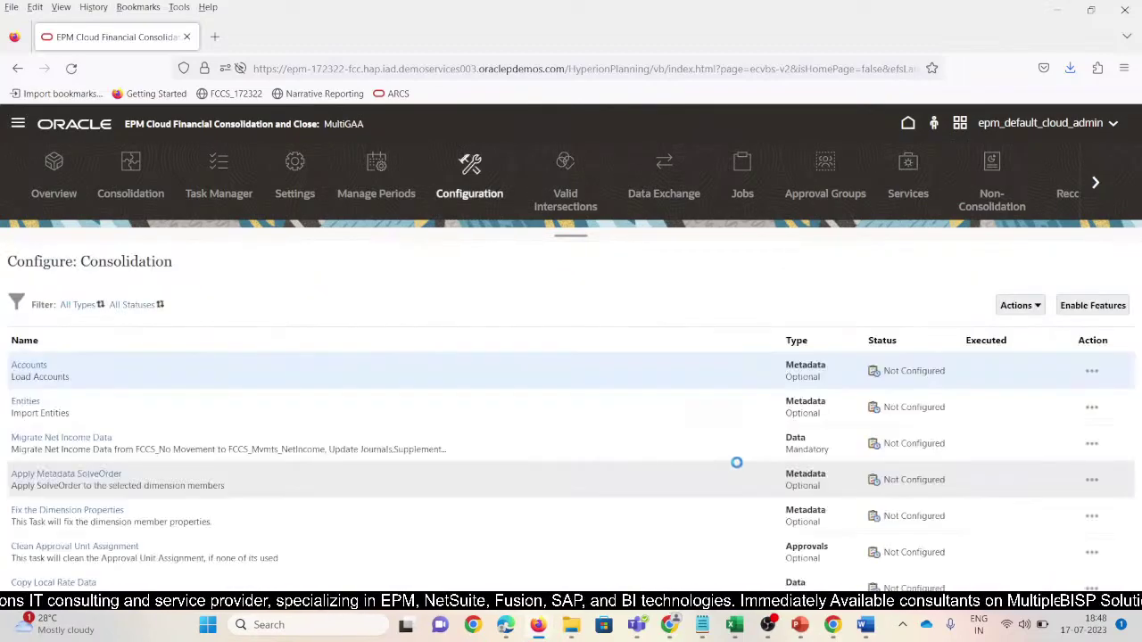
{"action": "left_click", "coordinate": [1092, 306]}
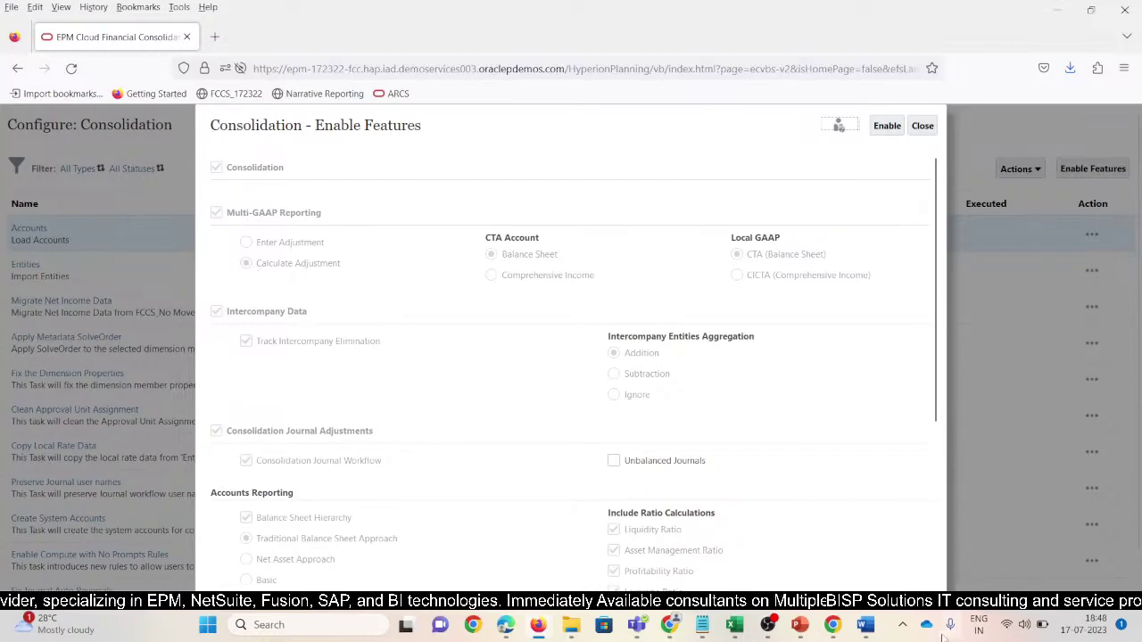
- Switch to the Multi GAAP Adjustment Word document and add blank lines above the Create Application screenshot
{"action": "left_click", "coordinate": [866, 625]}
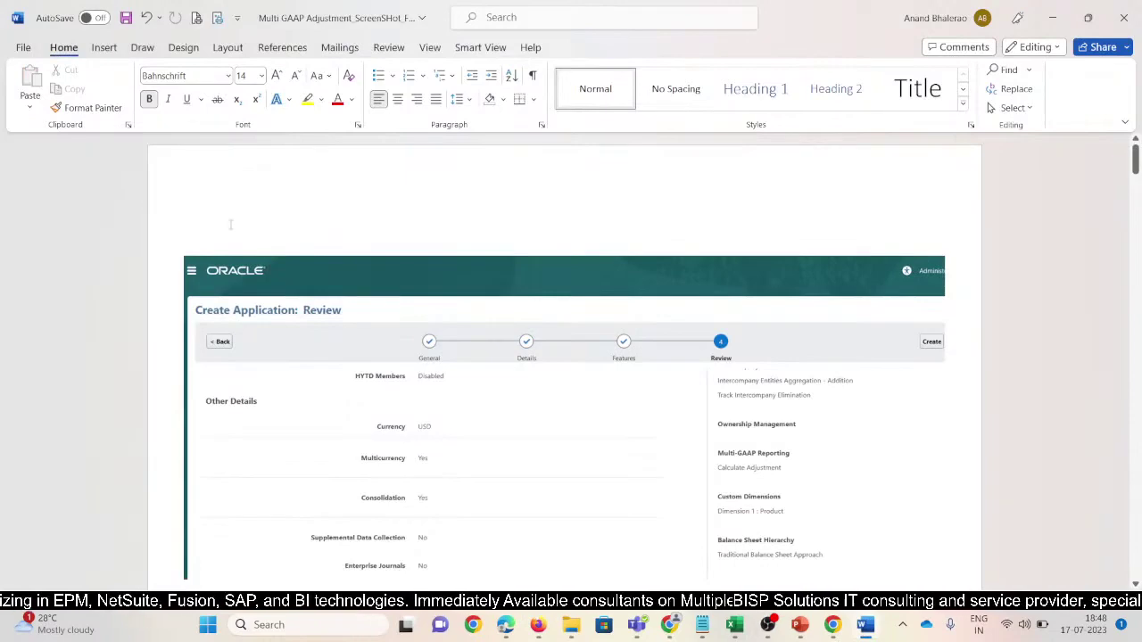
{"action": "key", "text": "Return"}
{"action": "key", "text": "Return"}
{"action": "key", "text": "Return"}
{"action": "key", "text": "Return"}
{"action": "key", "text": "Return"}
{"action": "key", "text": "Return"}
{"action": "key", "text": "Return"}
{"action": "key", "text": "Return"}
{"action": "key", "text": "Return"}
{"action": "key", "text": "Return"}
{"action": "key", "text": "Return"}
{"action": "key", "text": "Return"}
{"action": "key", "text": "Return"}
{"action": "key", "text": "Return"}
{"action": "key", "text": "Return"}
{"action": "key", "text": "Return"}
{"action": "scroll", "coordinate": [319, 250], "scroll_direction": "up", "scroll_amount": 1}
- Insert a table with three columns and two rows on the blank page
{"action": "left_click", "coordinate": [111, 49]}
{"action": "left_click", "coordinate": [120, 108]}
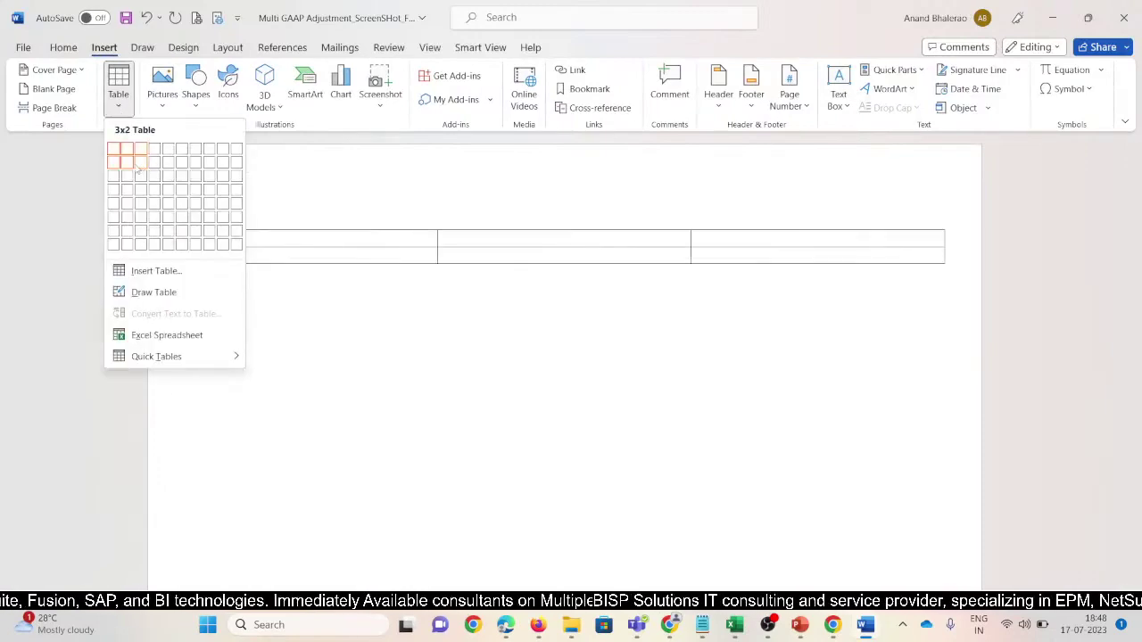
{"action": "left_click", "coordinate": [140, 164]}
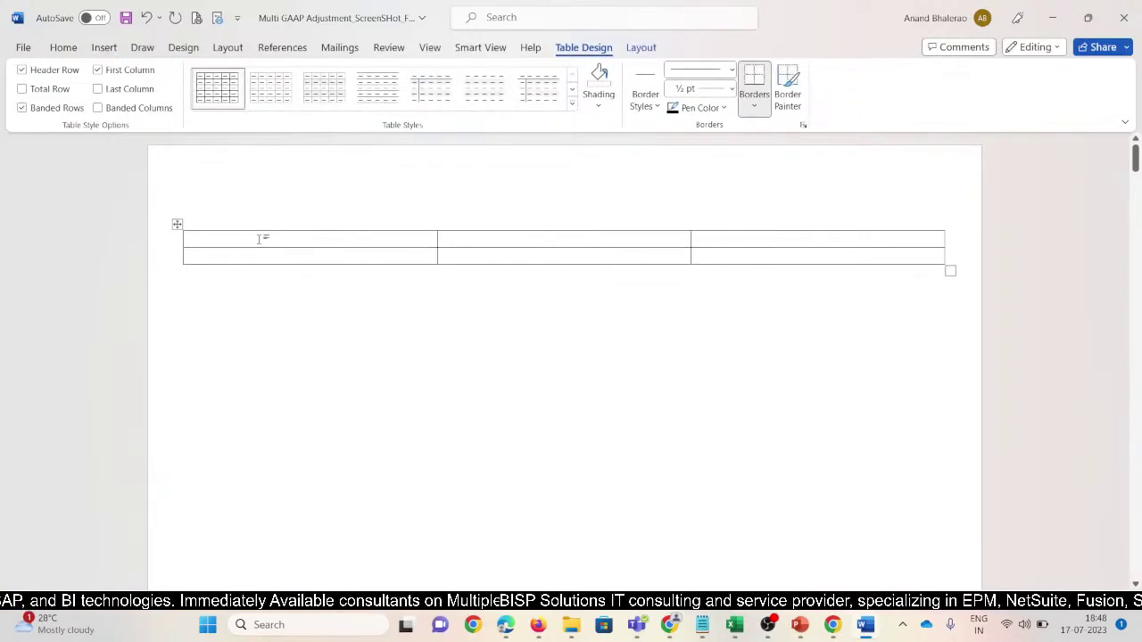
- Head the table's first column Manual and its third column Calculated
{"action": "type", "text": "Ca"}
{"action": "key", "text": "BackSpace"}
{"action": "key", "text": "BackSpace"}
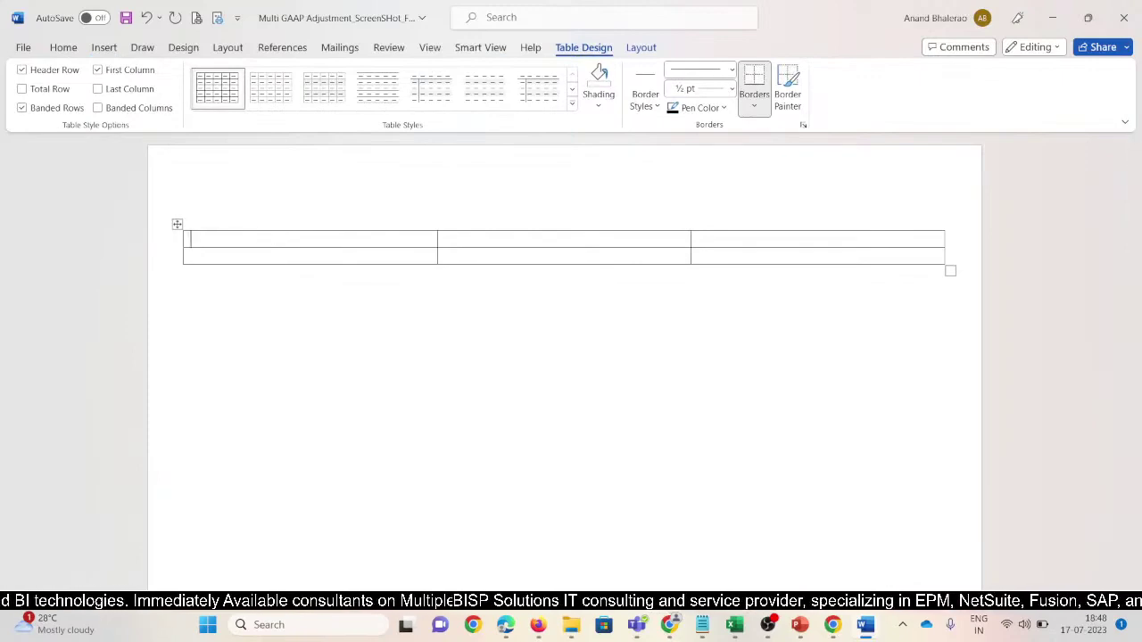
{"action": "type", "text": "Manual"}
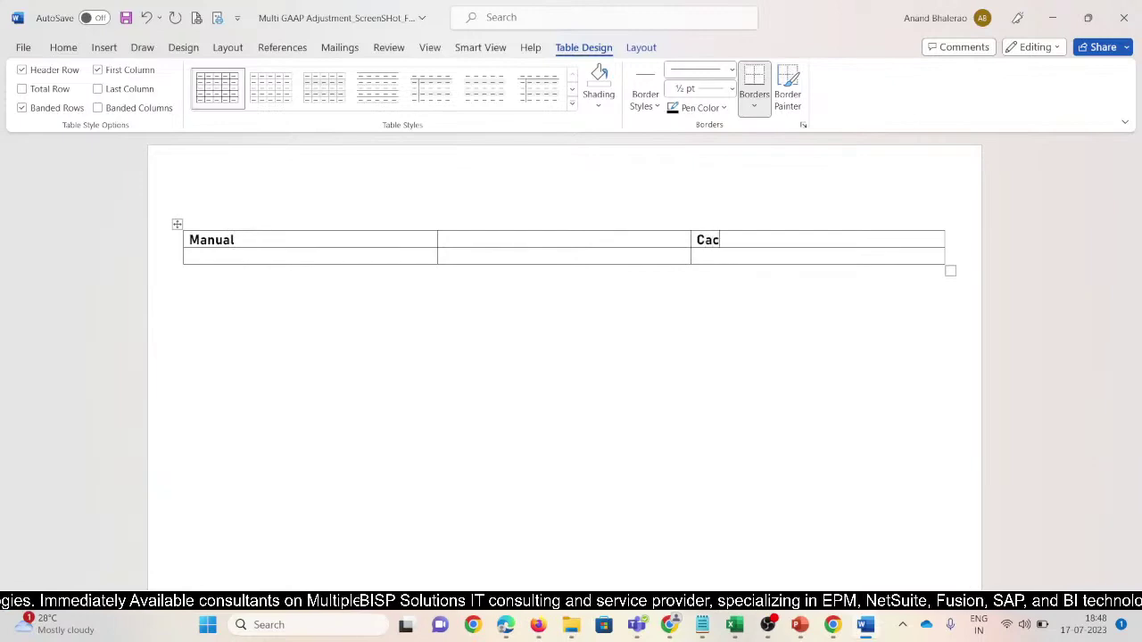
{"action": "type", "text": "Calculated"}
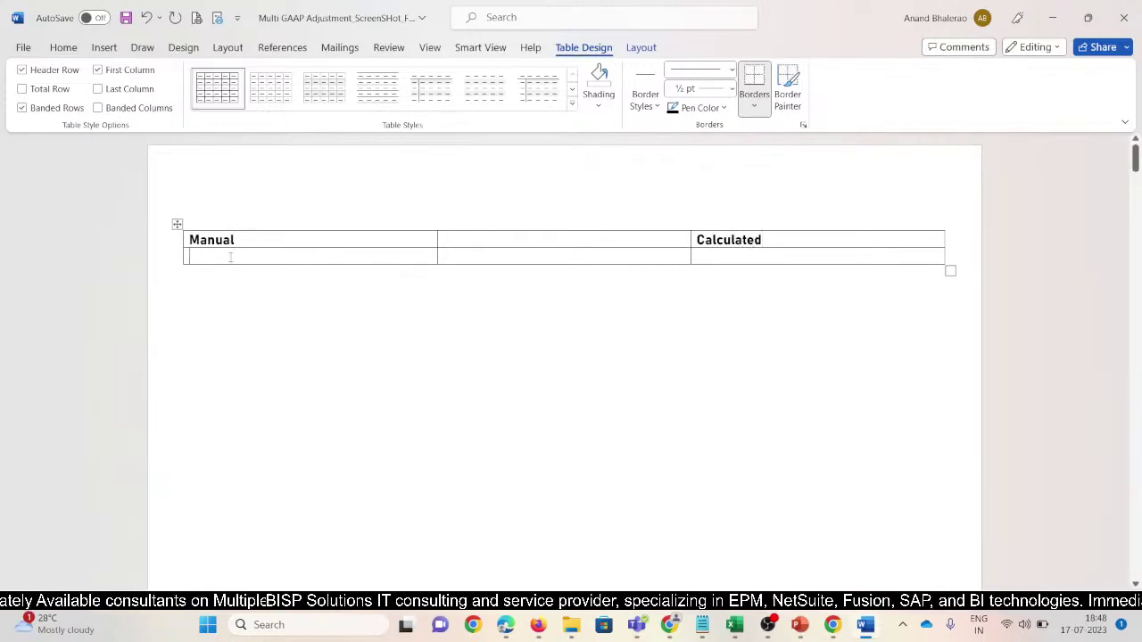
- Capture MultiGAA's Enable Features settings from the title through Consolidation Journal Adjustments and paste the image below the Calculated heading in Word
{"action": "key", "text": "alt+Tab"}
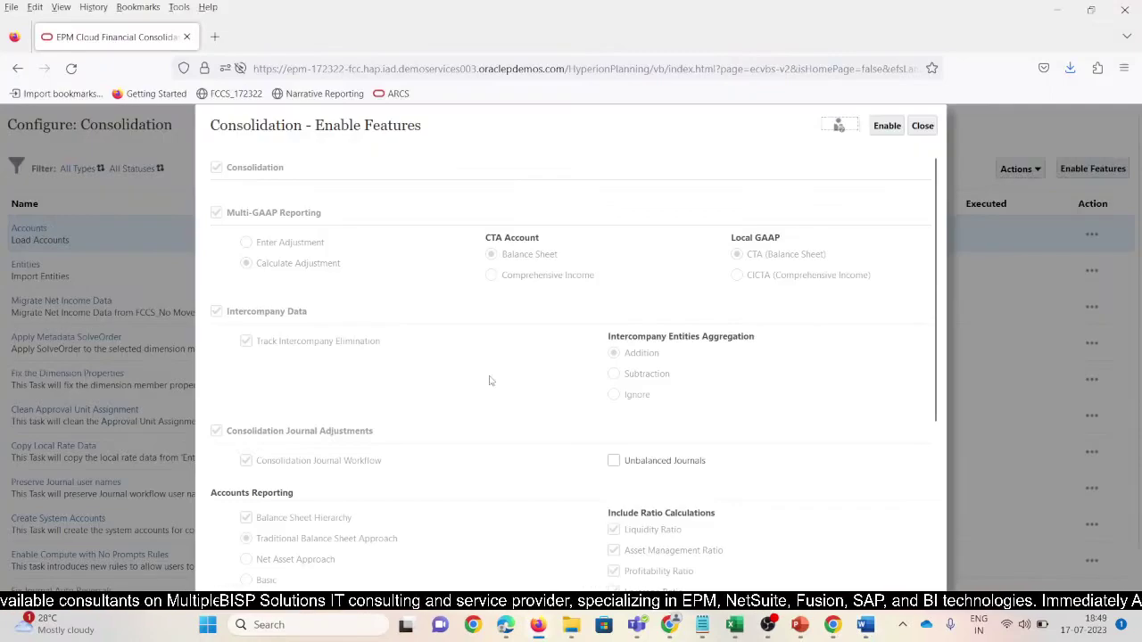
{"action": "key", "text": "shift+super+s"}
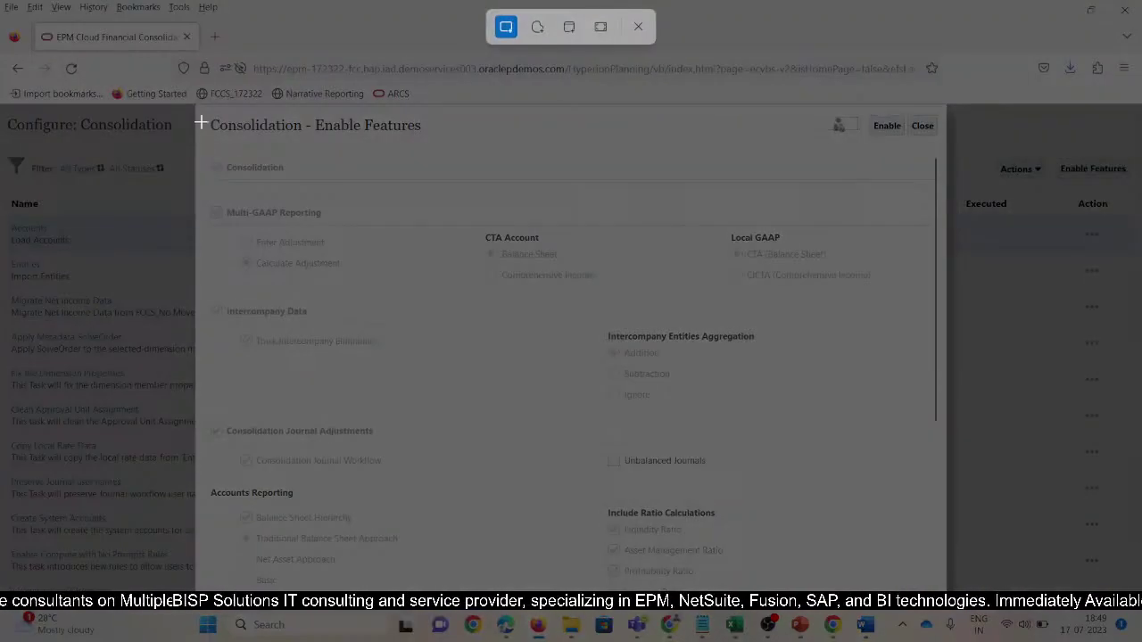
{"action": "left_click_drag", "start_coordinate": [200, 107], "coordinate": [594, 452]}
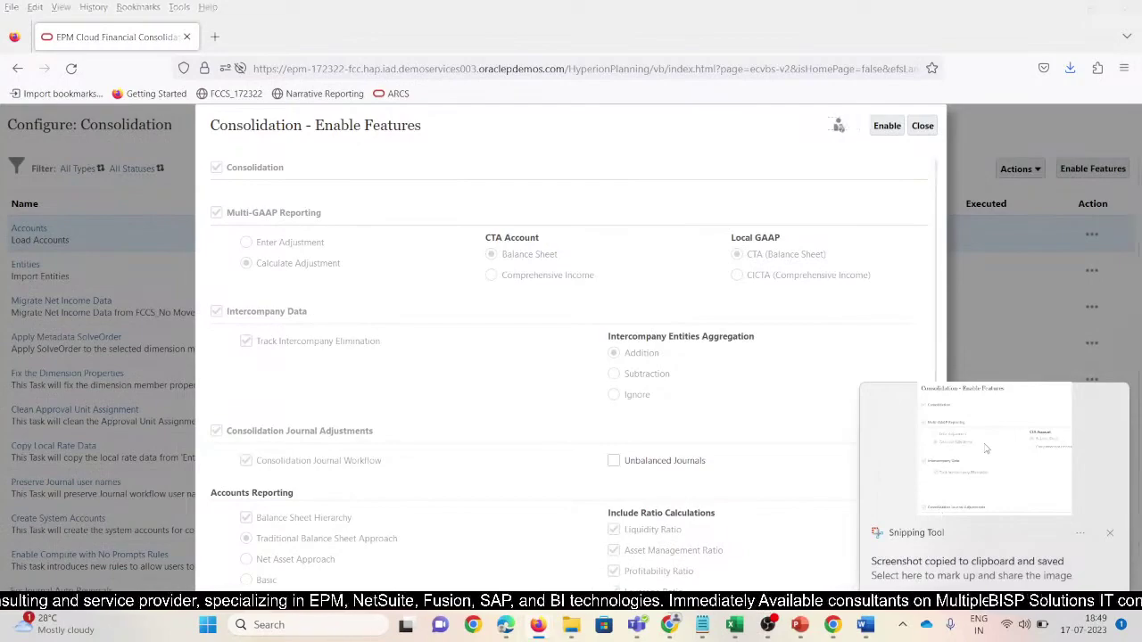
{"action": "key", "text": "alt+Tab"}
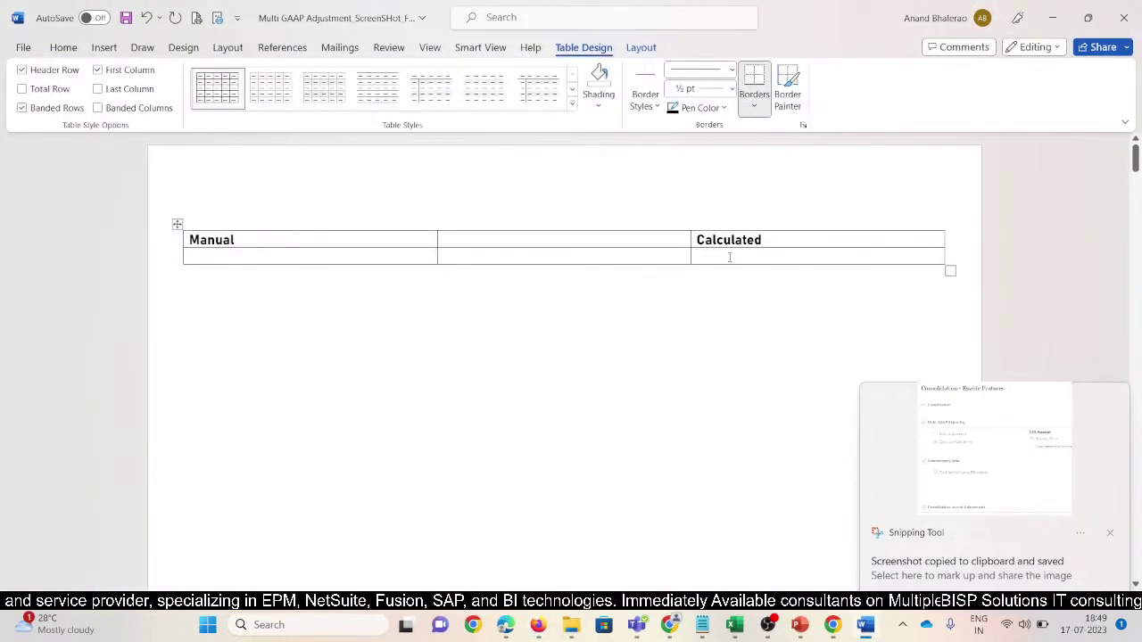
{"action": "key", "text": "ctrl+v"}
- Switch to the VisCnsl application in Firefox and open its Consolidation configuration's Enable Features page
{"action": "key", "text": "alt+Tab"}
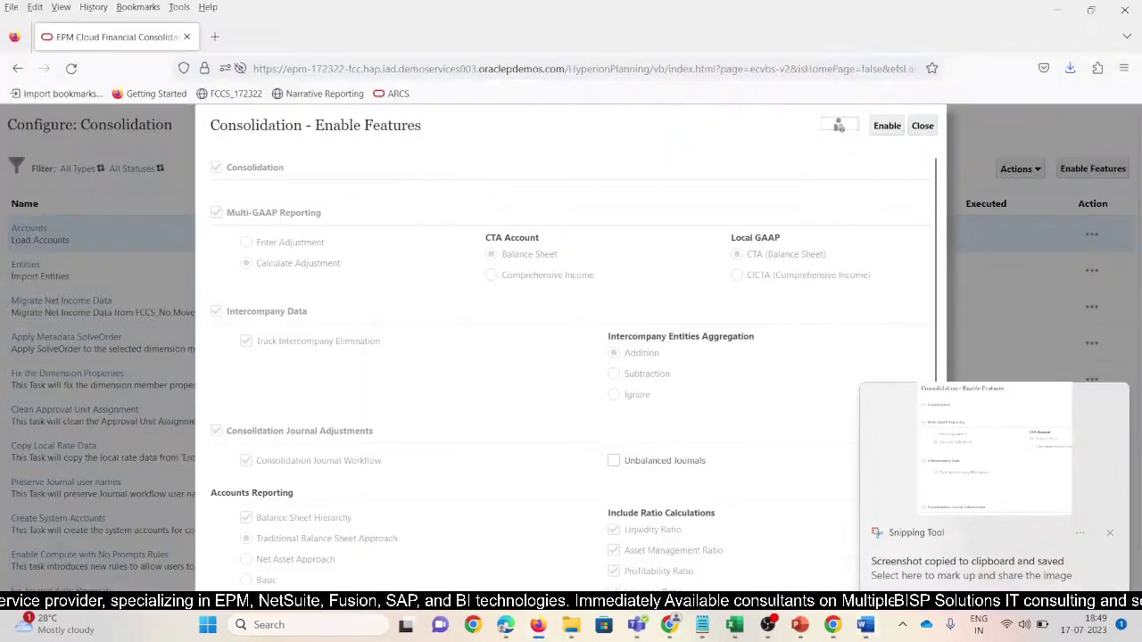
{"action": "mouse_move", "coordinate": [538, 631]}
{"action": "left_click", "coordinate": [536, 536]}
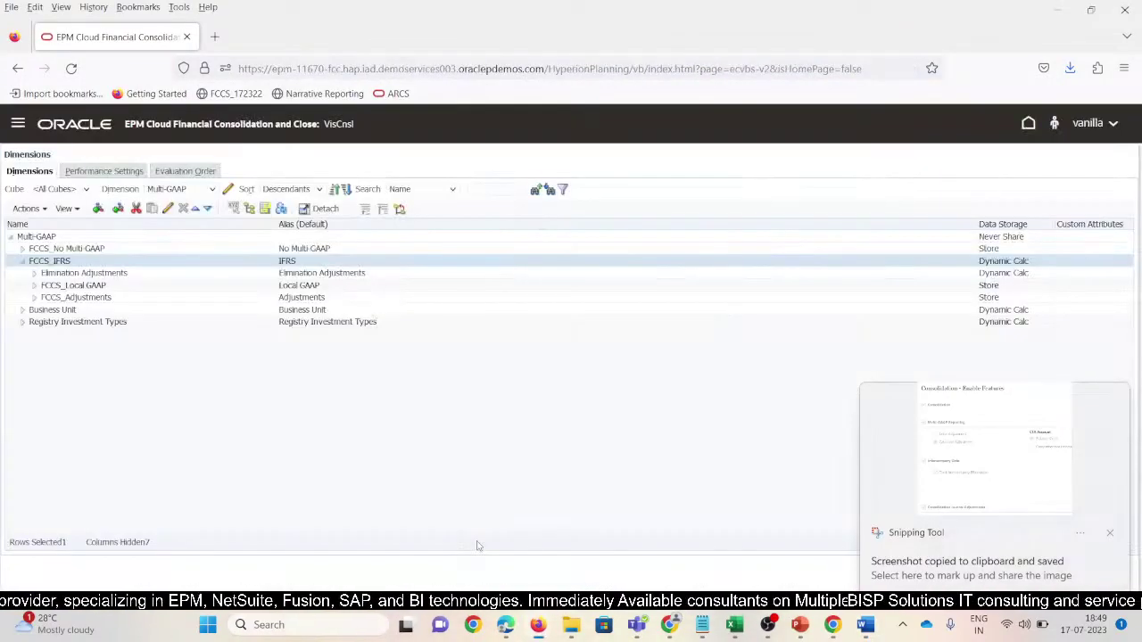
{"action": "left_click", "coordinate": [18, 123]}
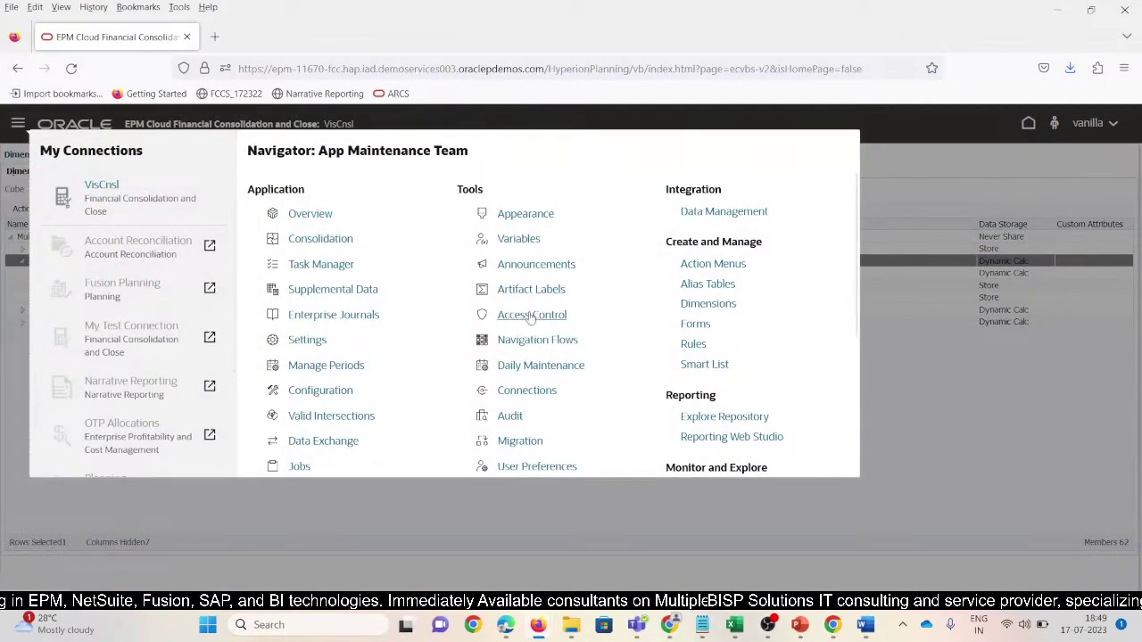
{"action": "scroll", "coordinate": [546, 320], "scroll_direction": "down", "scroll_amount": 5}
{"action": "scroll", "coordinate": [567, 376], "scroll_direction": "up", "scroll_amount": 4}
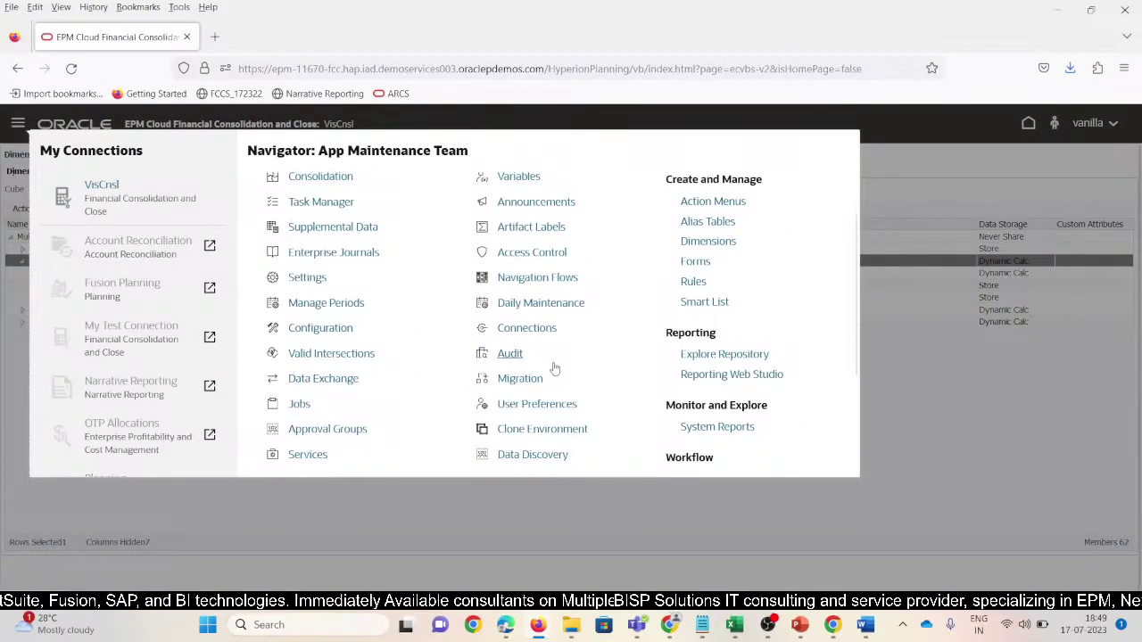
{"action": "scroll", "coordinate": [553, 366], "scroll_direction": "up", "scroll_amount": 2}
{"action": "left_click", "coordinate": [312, 391]}
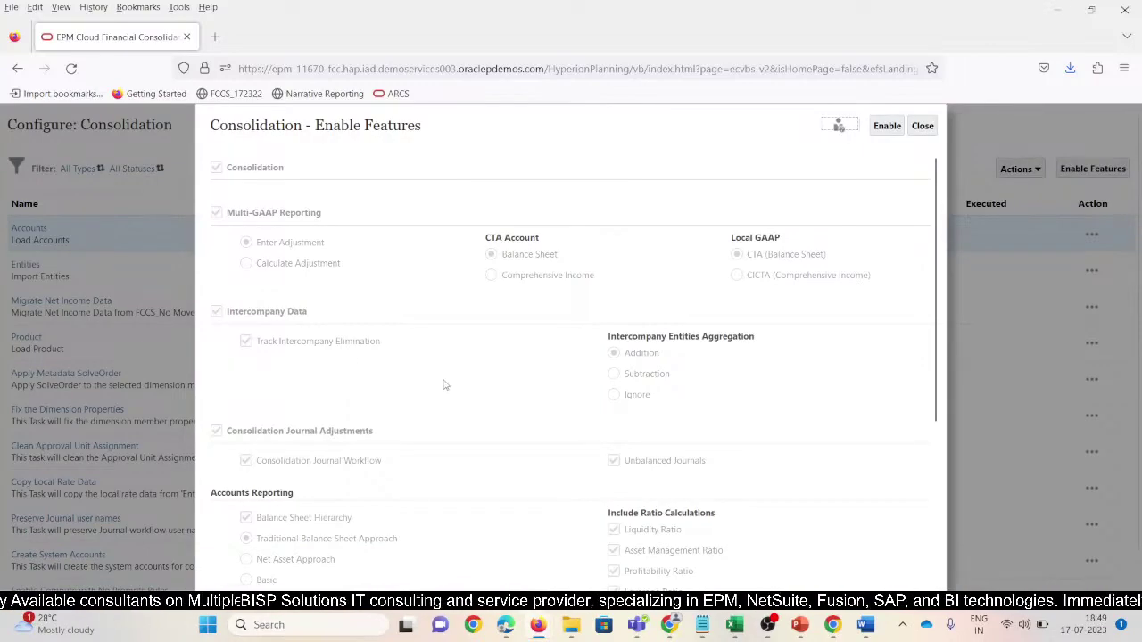
- Capture VisCnsl's Enable Features settings from the title through Track Intercompany Elimination and paste the image below the Manual heading in Word
{"action": "key", "text": "super+shift+s"}
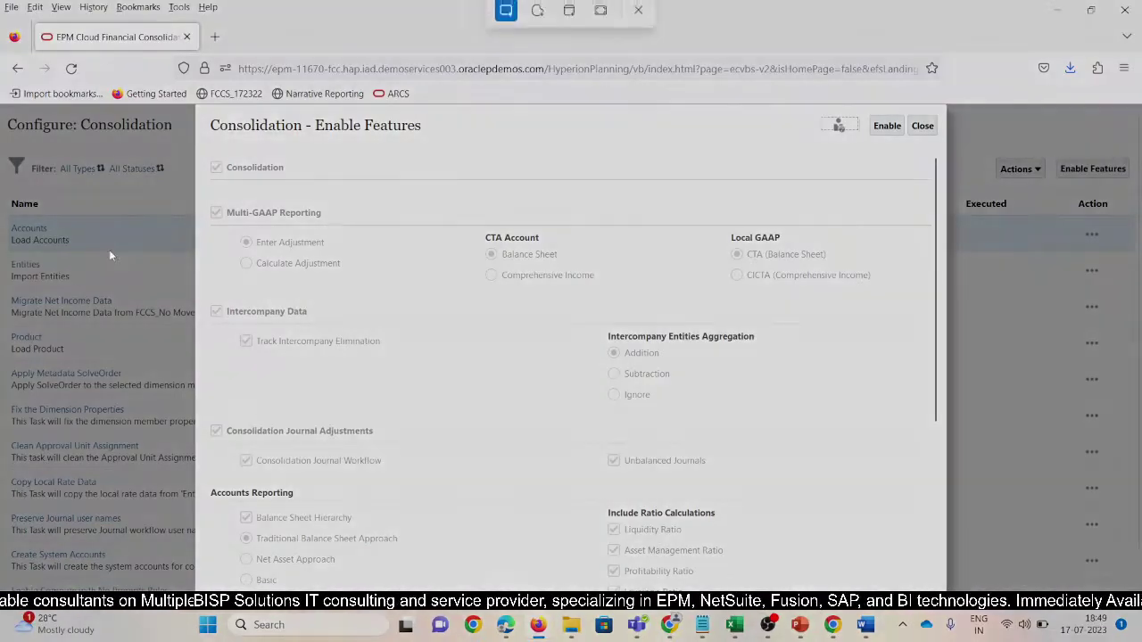
{"action": "left_click_drag", "start_coordinate": [199, 106], "coordinate": [598, 427]}
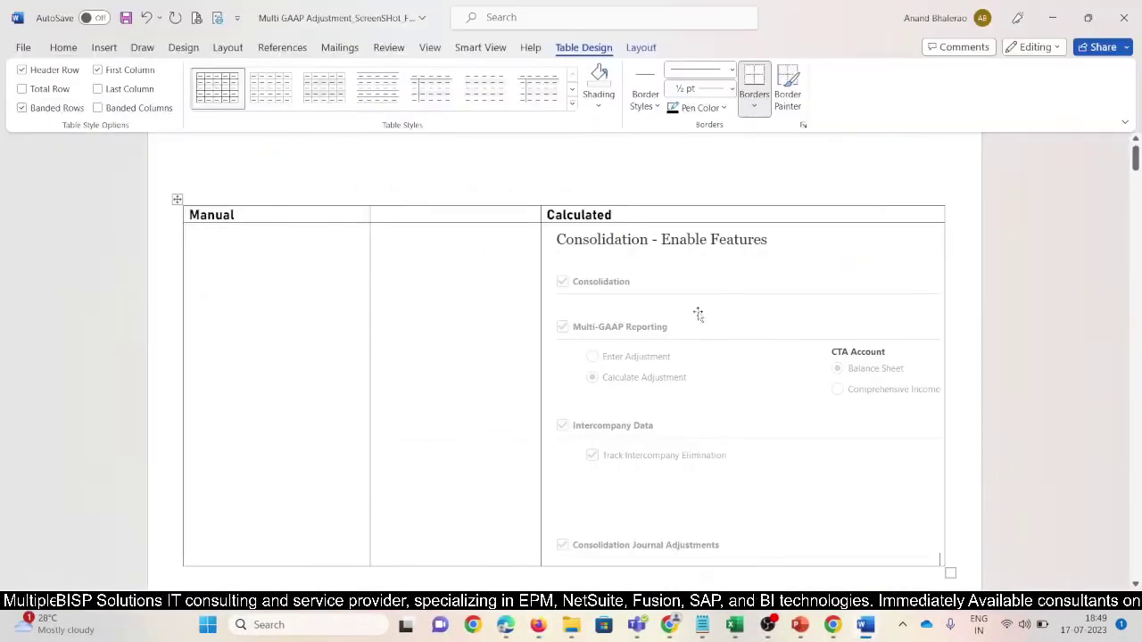
{"action": "key", "text": "ctrl+v"}
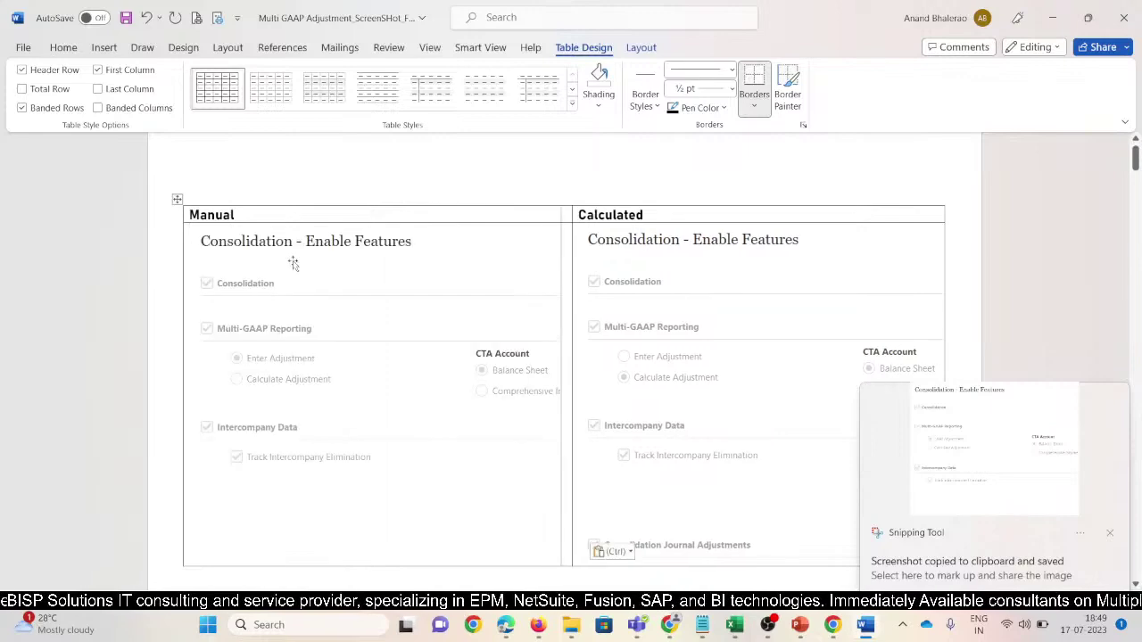
{"action": "left_click", "coordinate": [1110, 533]}
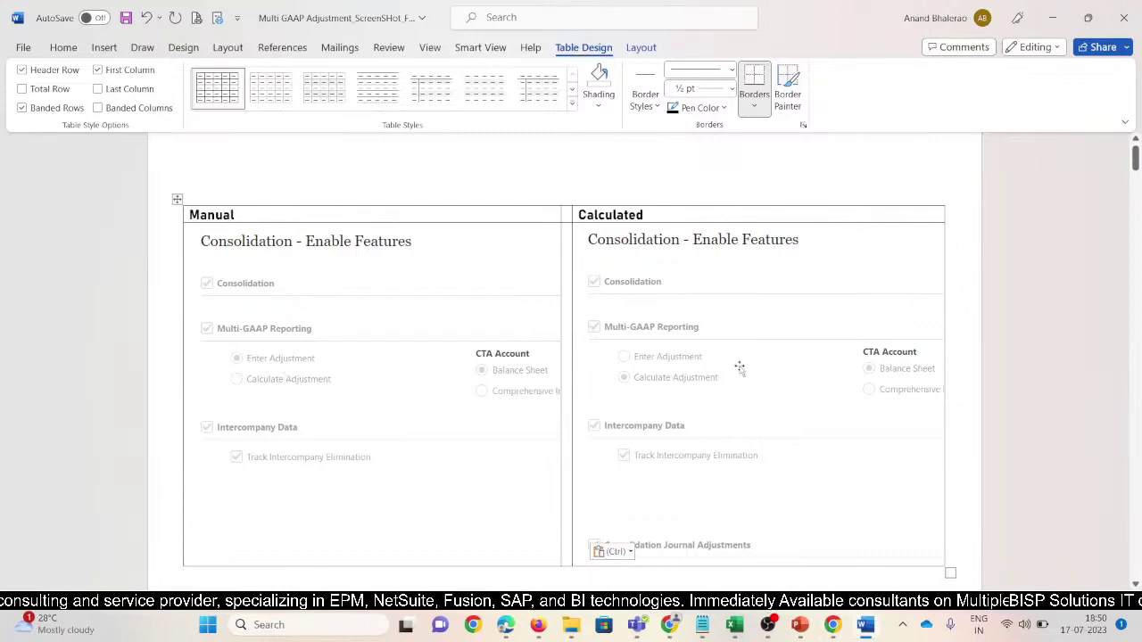
- Add a third row to the comparison table and place a copy of the whole table on the following page
{"action": "key", "text": "ctrl+v"}
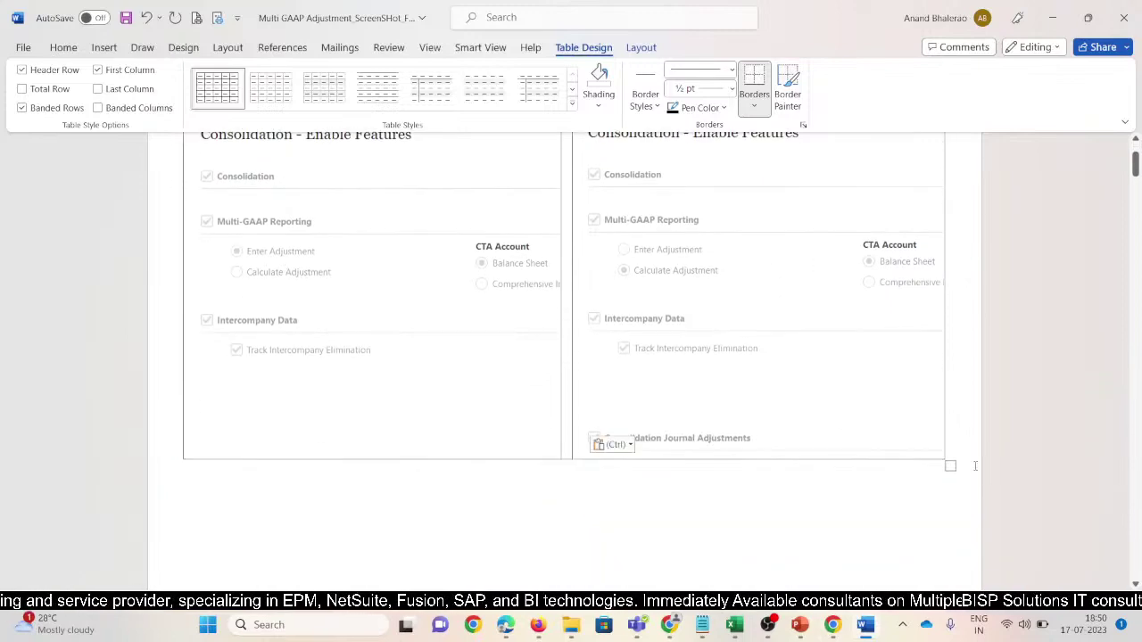
{"action": "key", "text": "Tab"}
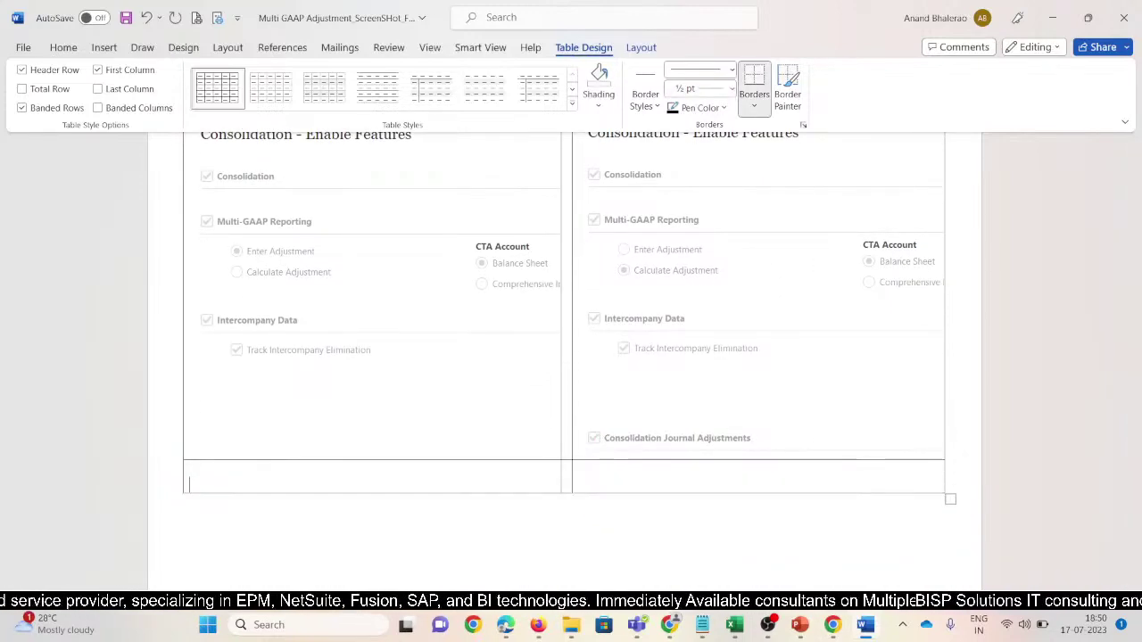
{"action": "scroll", "coordinate": [966, 459], "scroll_direction": "up", "scroll_amount": 3}
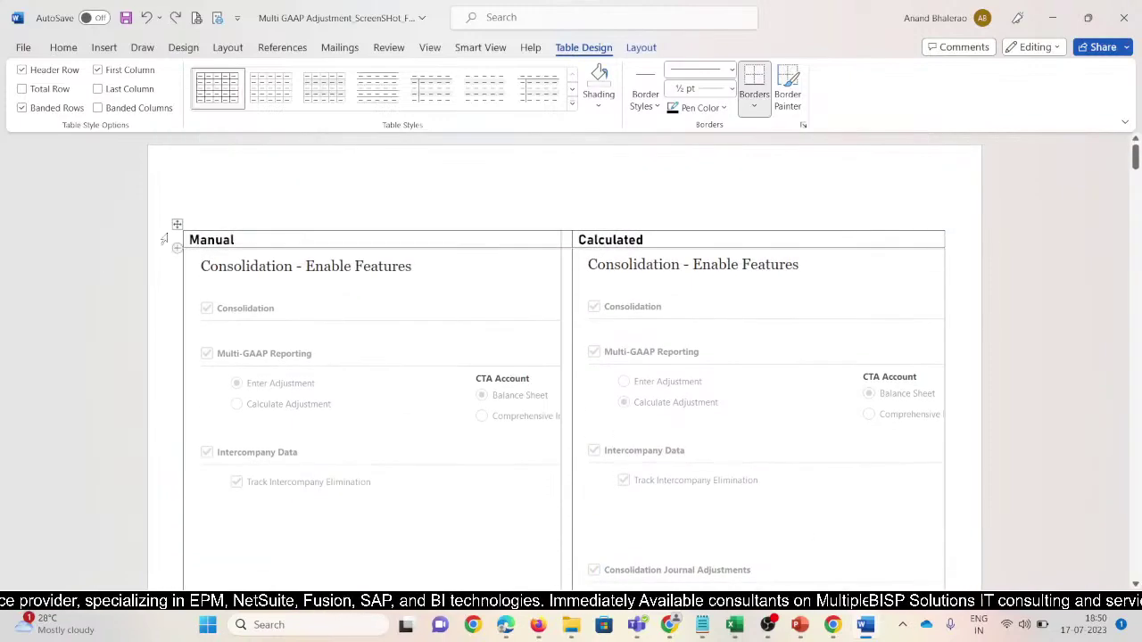
{"action": "scroll", "coordinate": [959, 437], "scroll_direction": "down", "scroll_amount": 6}
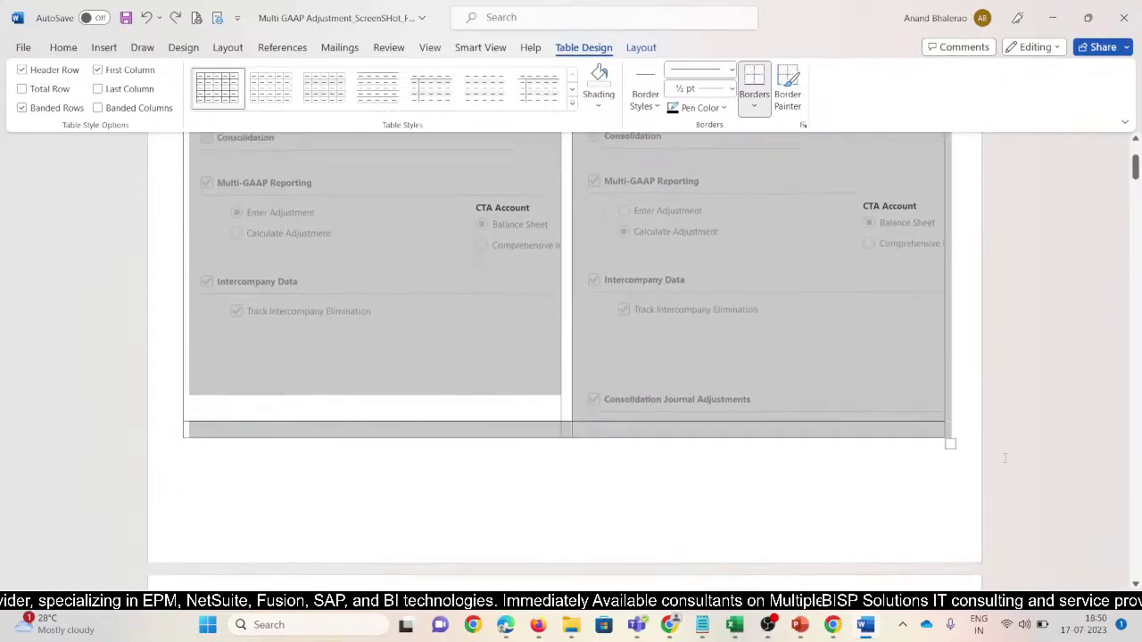
{"action": "left_click", "coordinate": [910, 476]}
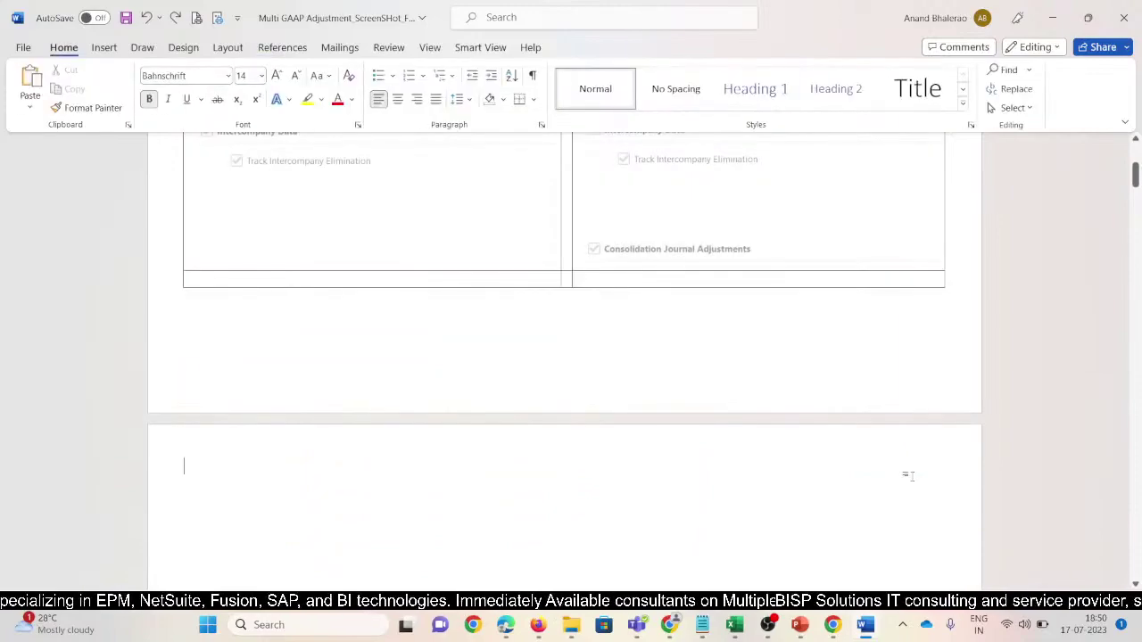
{"action": "key", "text": "ctrl+v"}
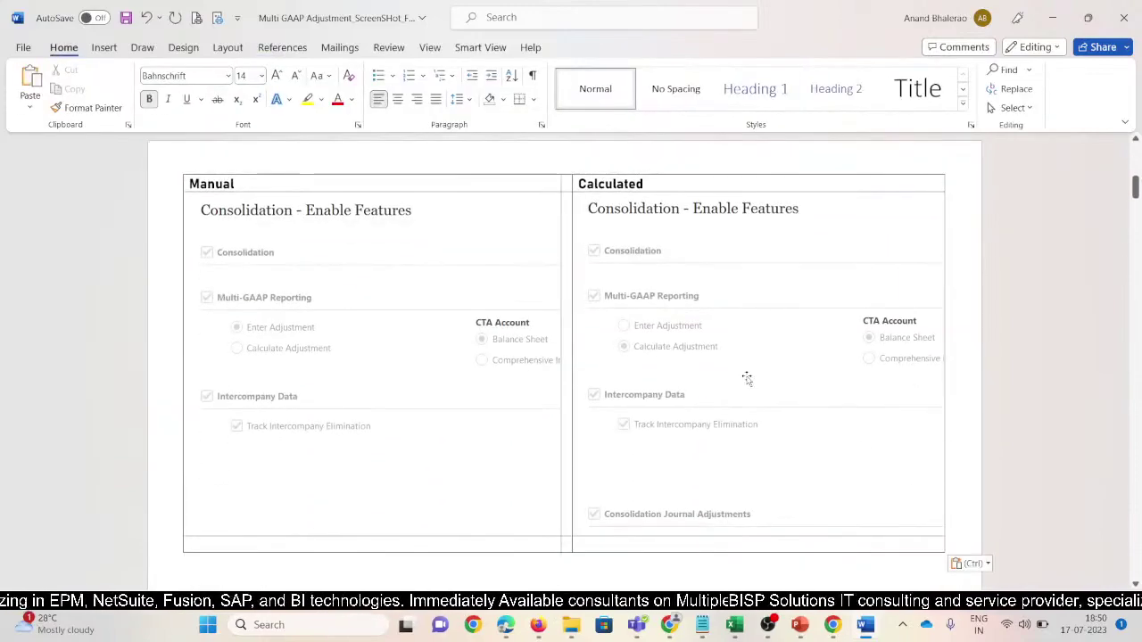
- Delete both Enable Features images from the copied table, leaving its Manual and Calculated headings
{"action": "left_click", "coordinate": [747, 379]}
{"action": "key", "text": "Delete"}
{"action": "left_click", "coordinate": [374, 378]}
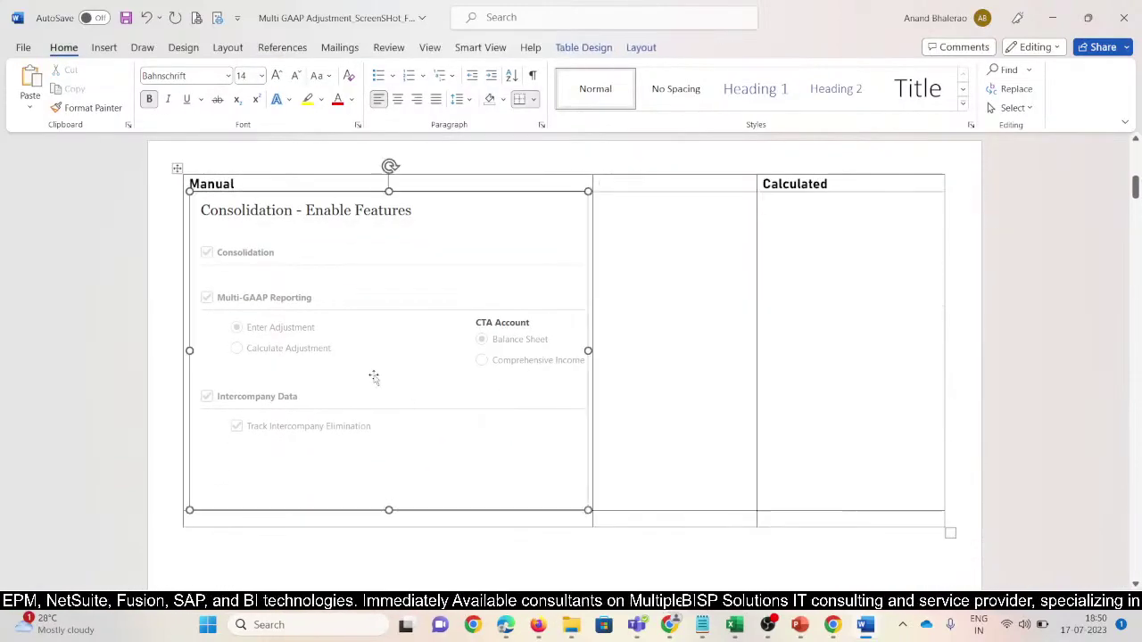
{"action": "key", "text": "Delete"}
- Switch to VisCnsl in Firefox, close Enable Features, and display the Multi-GAAP dimension in the dimension editor
{"action": "left_click", "coordinate": [529, 627]}
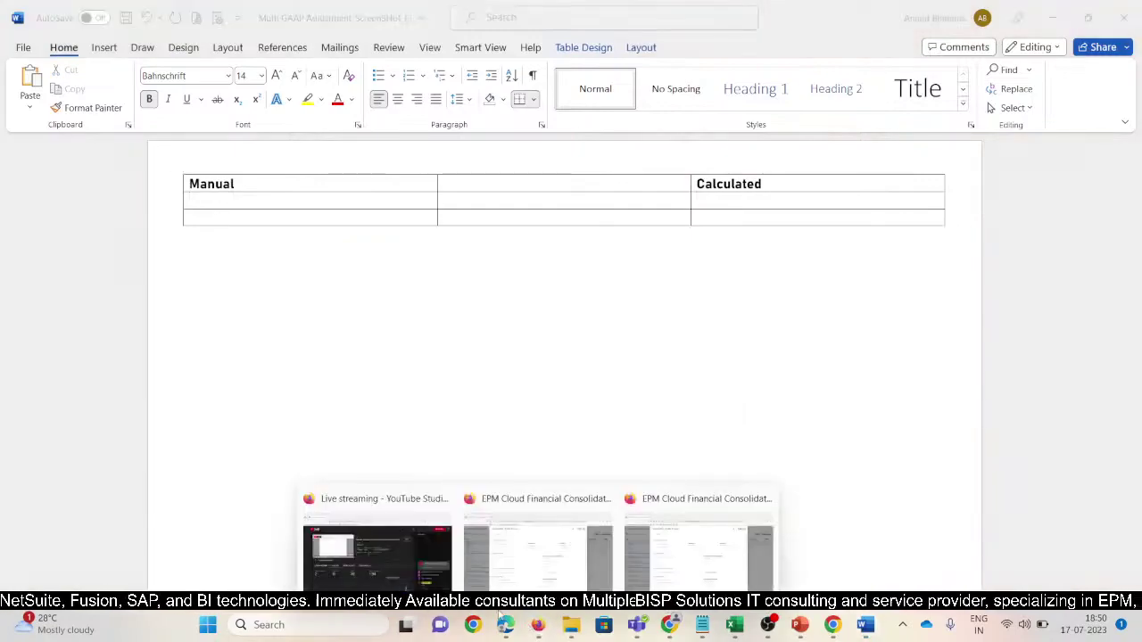
{"action": "left_click", "coordinate": [539, 572]}
{"action": "left_click", "coordinate": [924, 128]}
{"action": "left_click", "coordinate": [18, 123]}
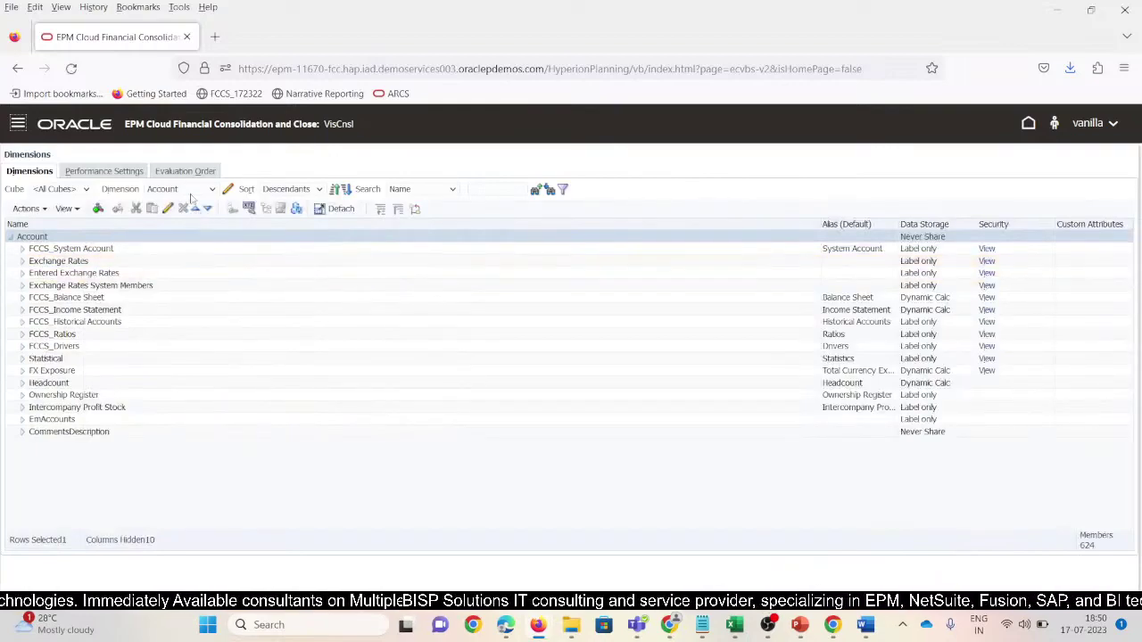
{"action": "left_click", "coordinate": [187, 190]}
{"action": "left_click", "coordinate": [174, 331]}
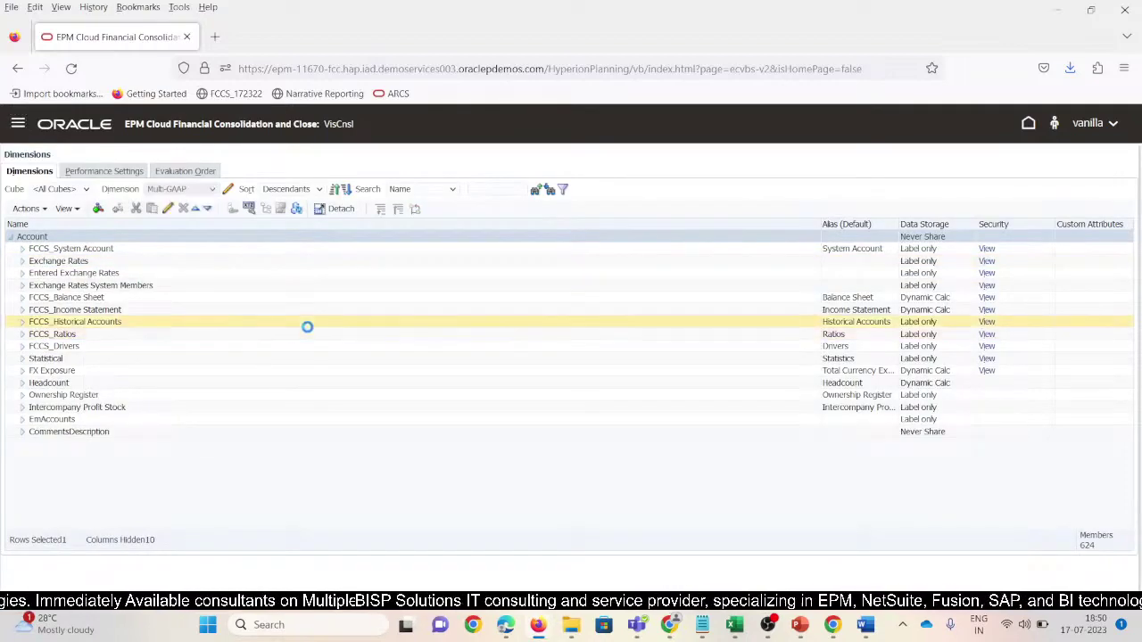
- Narrow the Name and Alias columns of VisCnsl's Multi-GAAP dimension and expand FCCS_IFRS
{"action": "left_click_drag", "start_coordinate": [898, 223], "coordinate": [230, 223]}
{"action": "left_click_drag", "start_coordinate": [975, 225], "coordinate": [390, 224]}
{"action": "double_click", "coordinate": [28, 263]}
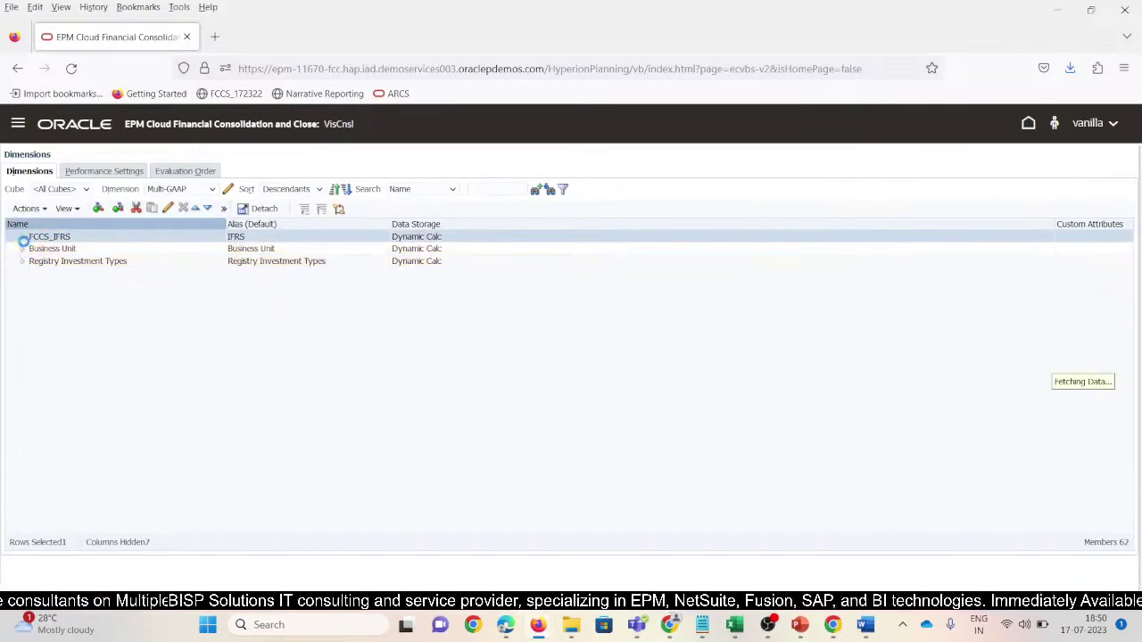
{"action": "left_click", "coordinate": [23, 262]}
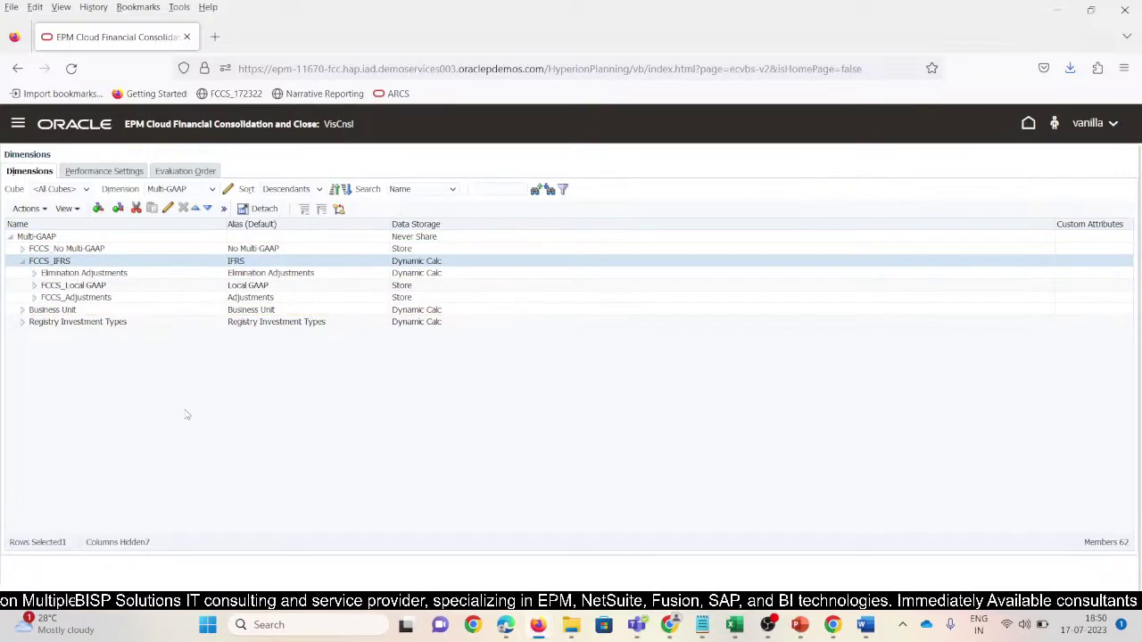
- Capture VisCnsl's Multi-GAAP dimension hierarchy and paste the image below the Manual heading of the copied table in Word
{"action": "key", "text": "super+shift+s"}
{"action": "left_click_drag", "start_coordinate": [5, 156], "coordinate": [465, 356]}
{"action": "key", "text": "alt+Tab"}
{"action": "left_click", "coordinate": [256, 204]}
{"action": "key", "text": "ctrl+v"}
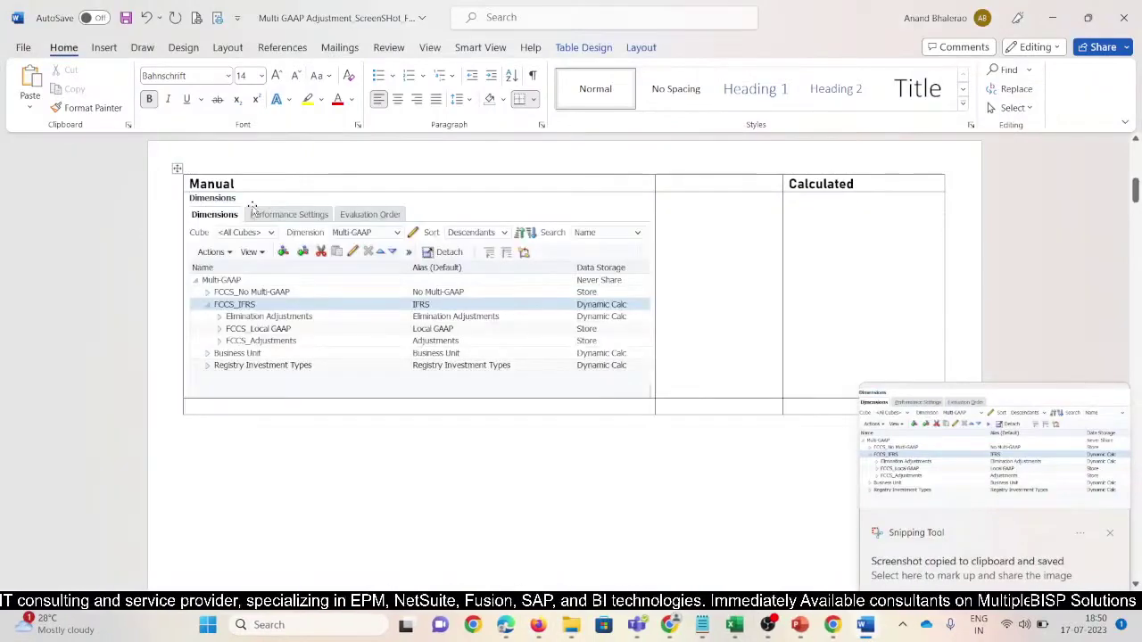
- Switch to MultiGAA in Firefox, close Enable Features, and display its Multi-GAAP dimension in the dimension editor
{"action": "key", "text": "alt+Tab"}
{"action": "mouse_move", "coordinate": [538, 625]}
{"action": "left_click", "coordinate": [699, 535]}
{"action": "left_click", "coordinate": [920, 128]}
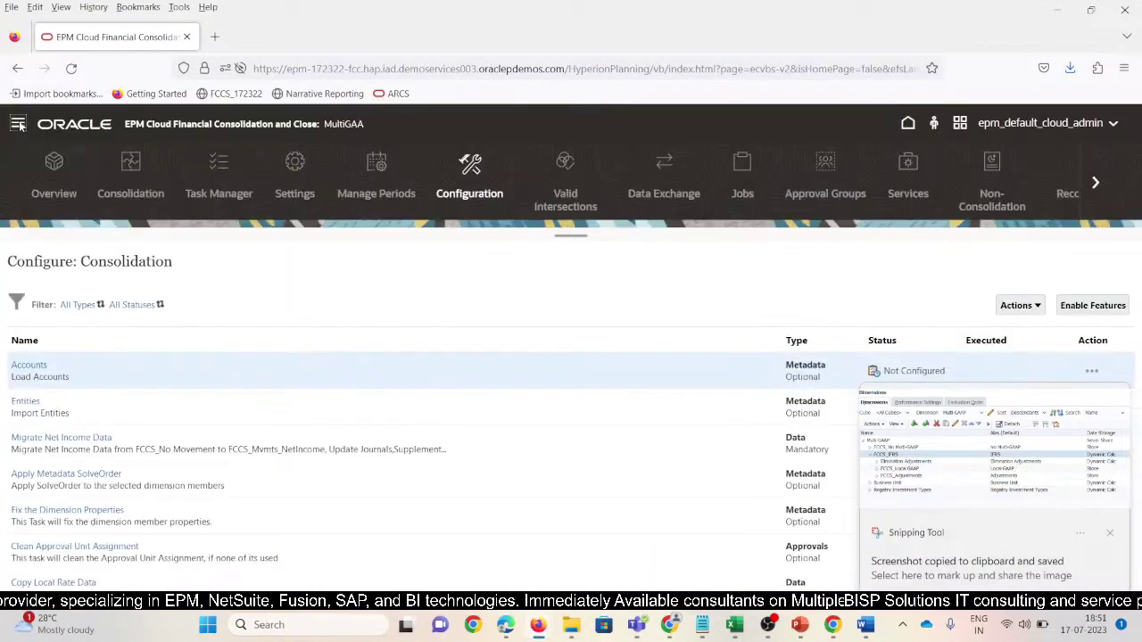
{"action": "left_click", "coordinate": [18, 124]}
{"action": "left_click", "coordinate": [706, 253]}
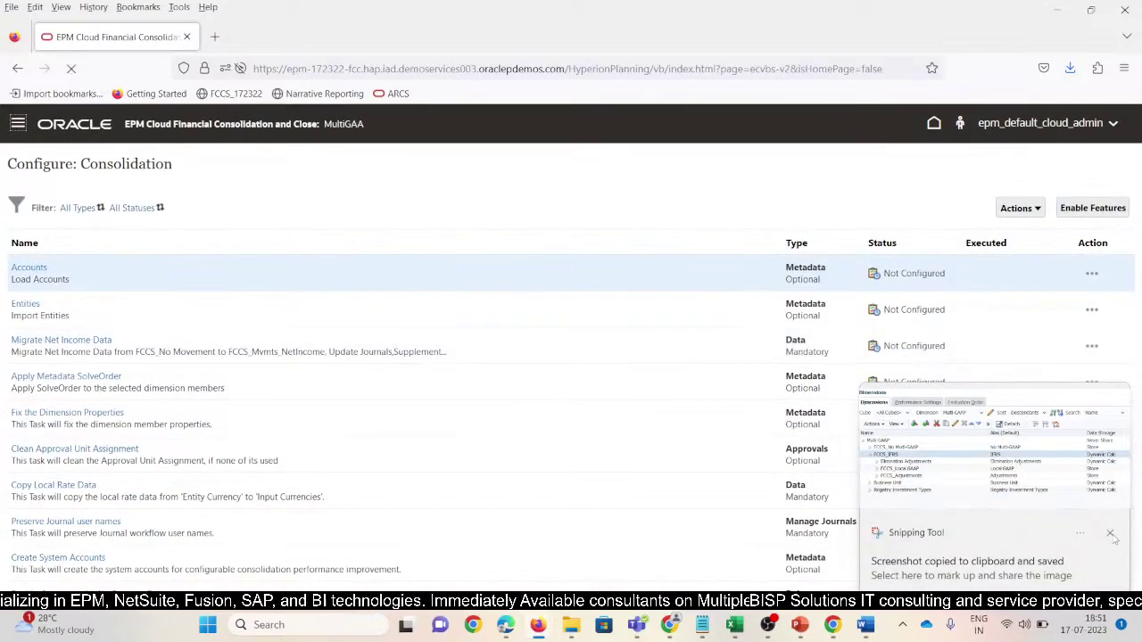
{"action": "left_click", "coordinate": [1110, 533]}
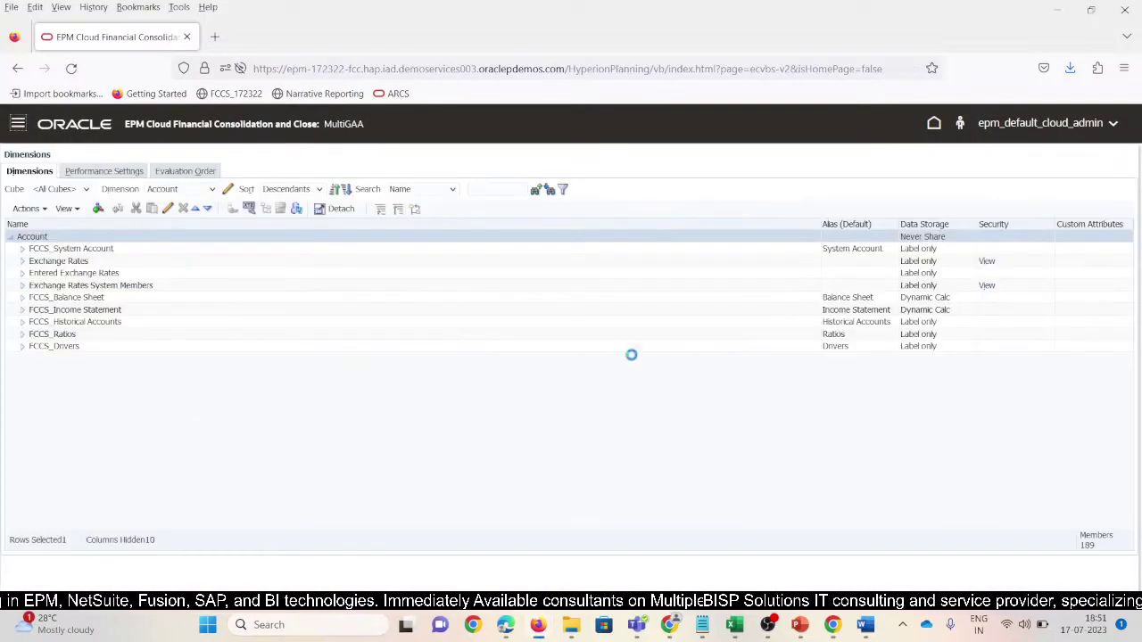
{"action": "left_click", "coordinate": [170, 190]}
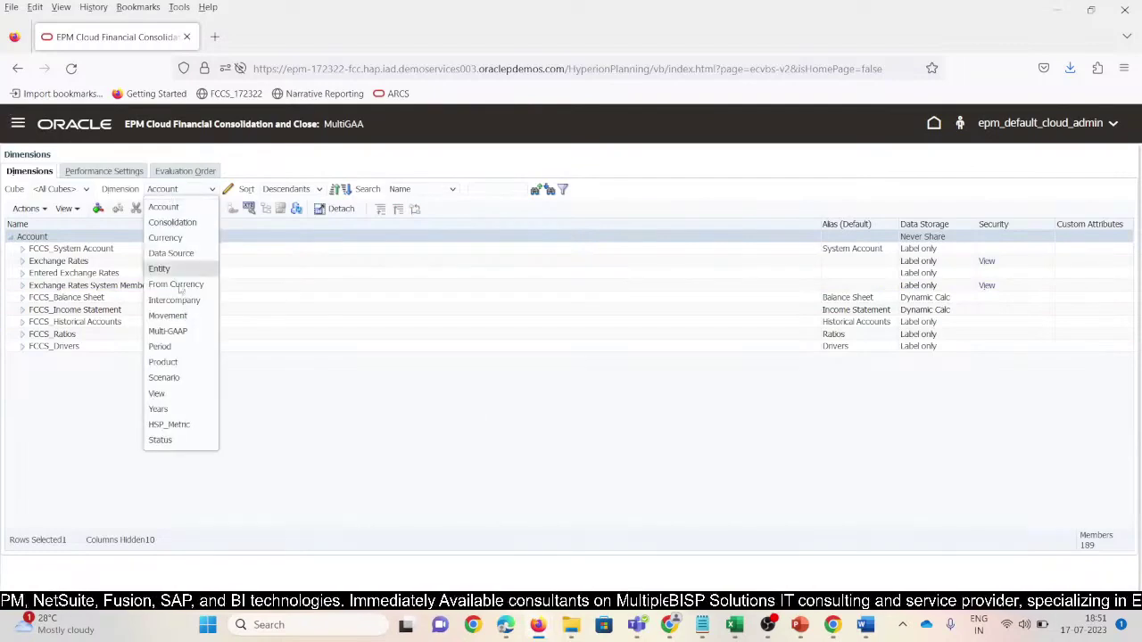
{"action": "left_click", "coordinate": [178, 332]}
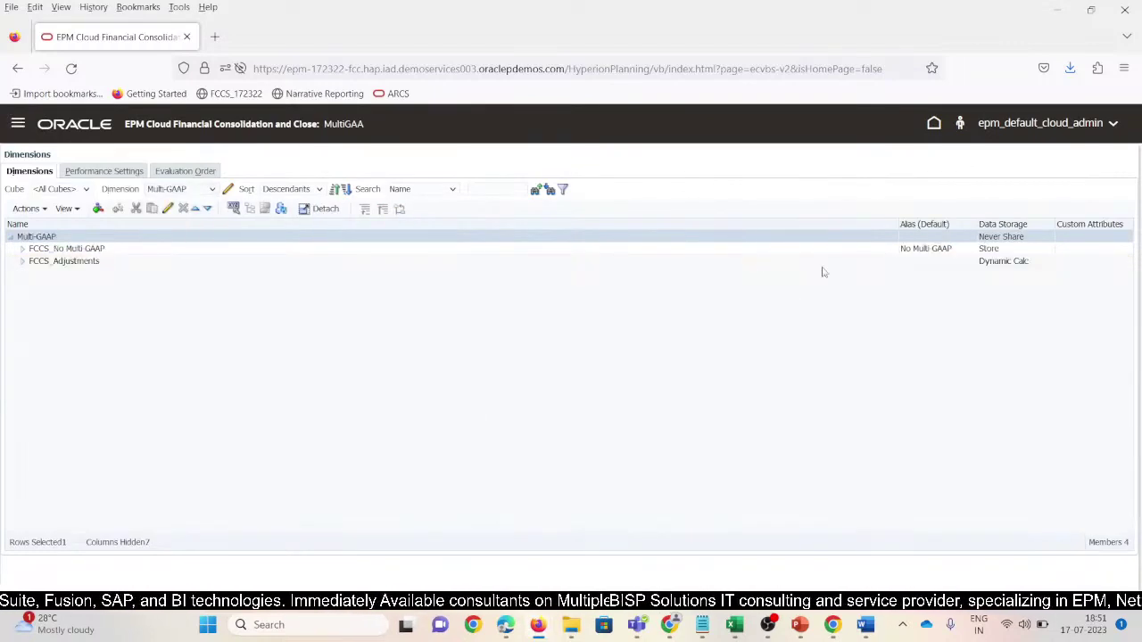
- Narrow the Name and Alias columns of MultiGAA's Multi-GAAP dimension and expand FCCS_Adjustments
{"action": "left_click_drag", "start_coordinate": [896, 225], "coordinate": [214, 307]}
{"action": "left_click_drag", "start_coordinate": [977, 225], "coordinate": [399, 317]}
{"action": "left_click", "coordinate": [22, 262]}
{"action": "left_click", "coordinate": [112, 266]}
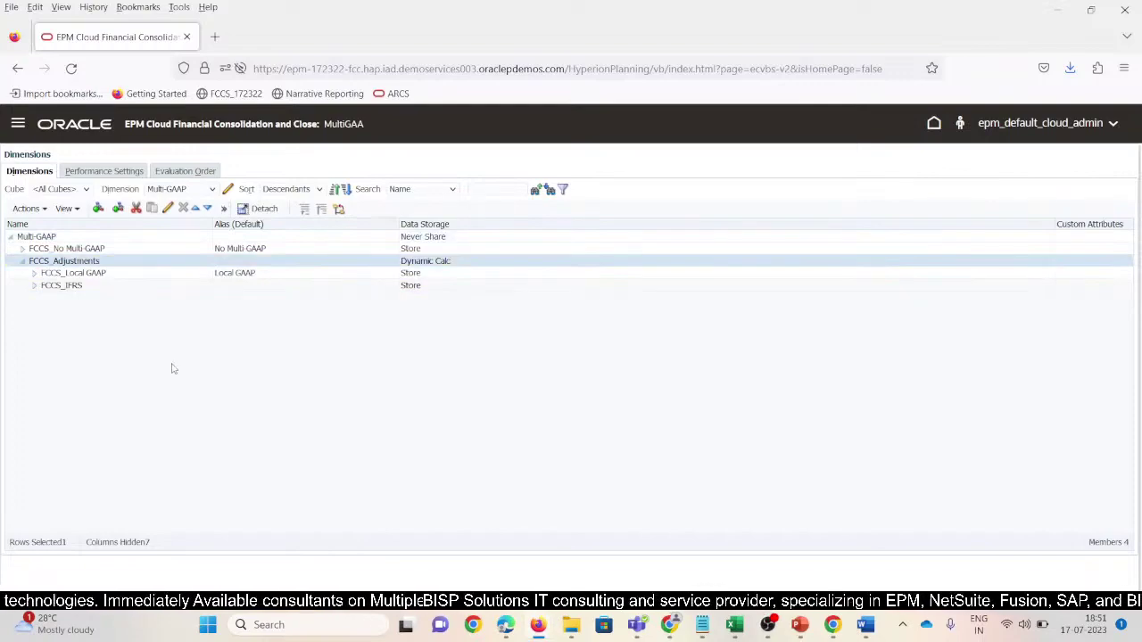
- Capture MultiGAA's Multi-GAAP hierarchy with the application header and paste the image below the Calculated heading in Word
{"action": "key", "text": "super+shift+s"}
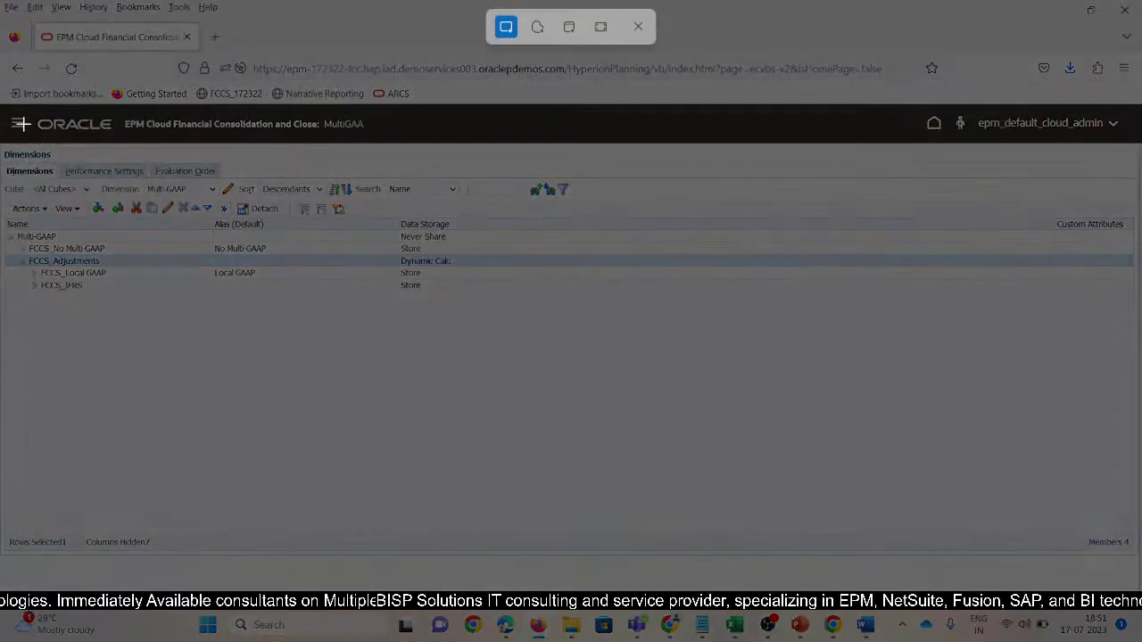
{"action": "left_click_drag", "start_coordinate": [5, 116], "coordinate": [459, 334]}
{"action": "mouse_move", "coordinate": [773, 629]}
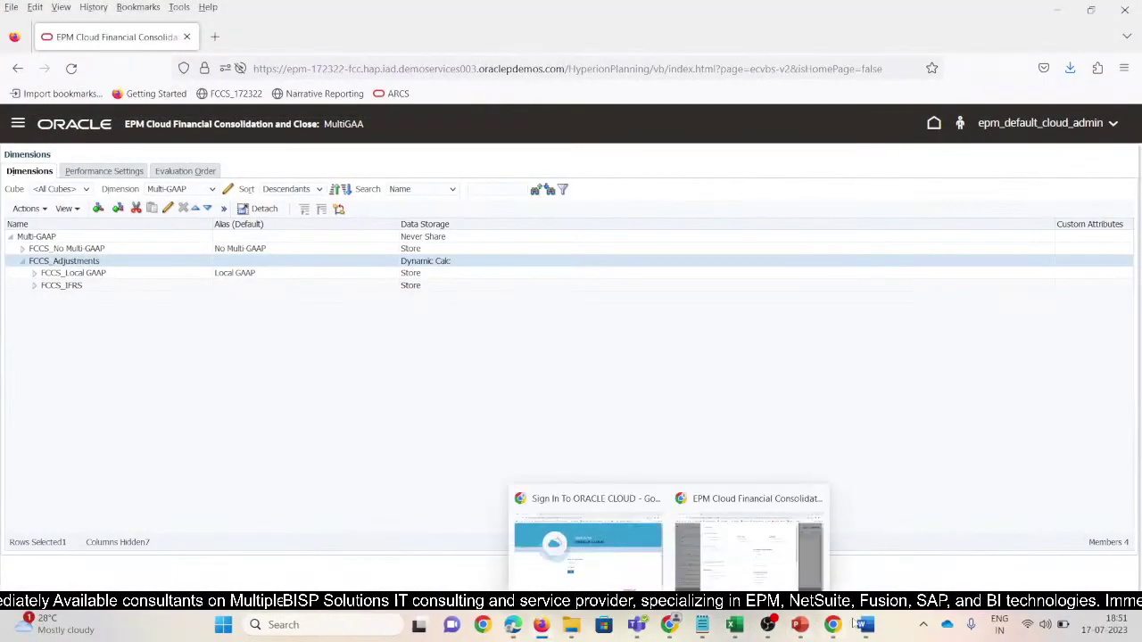
{"action": "left_click", "coordinate": [864, 625]}
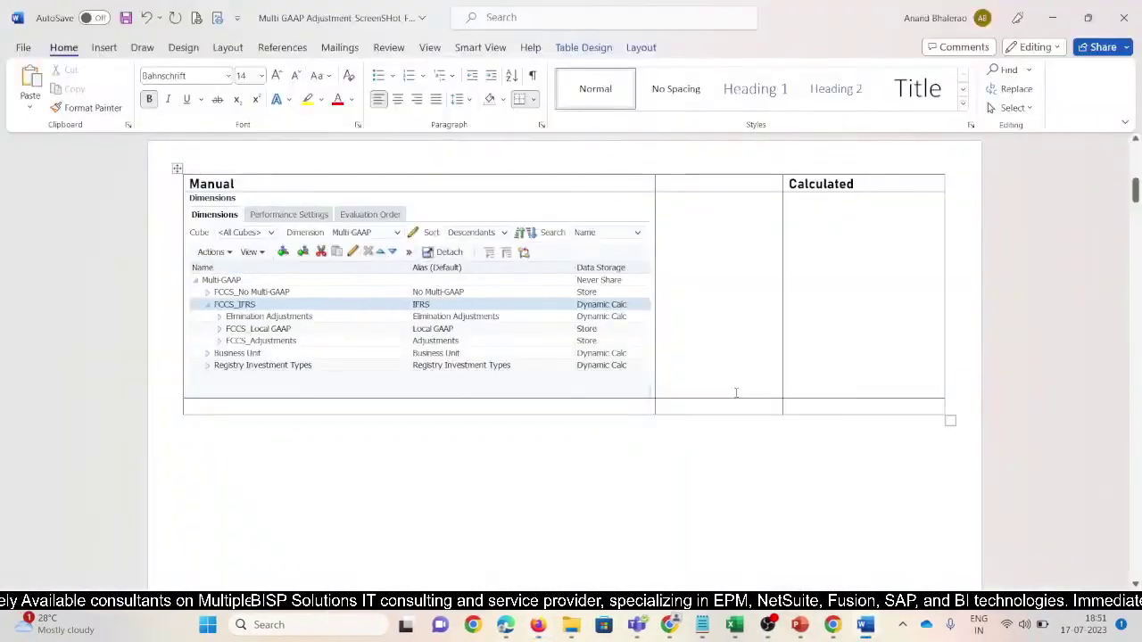
{"action": "left_click", "coordinate": [801, 204]}
{"action": "key", "text": "ctrl+v"}
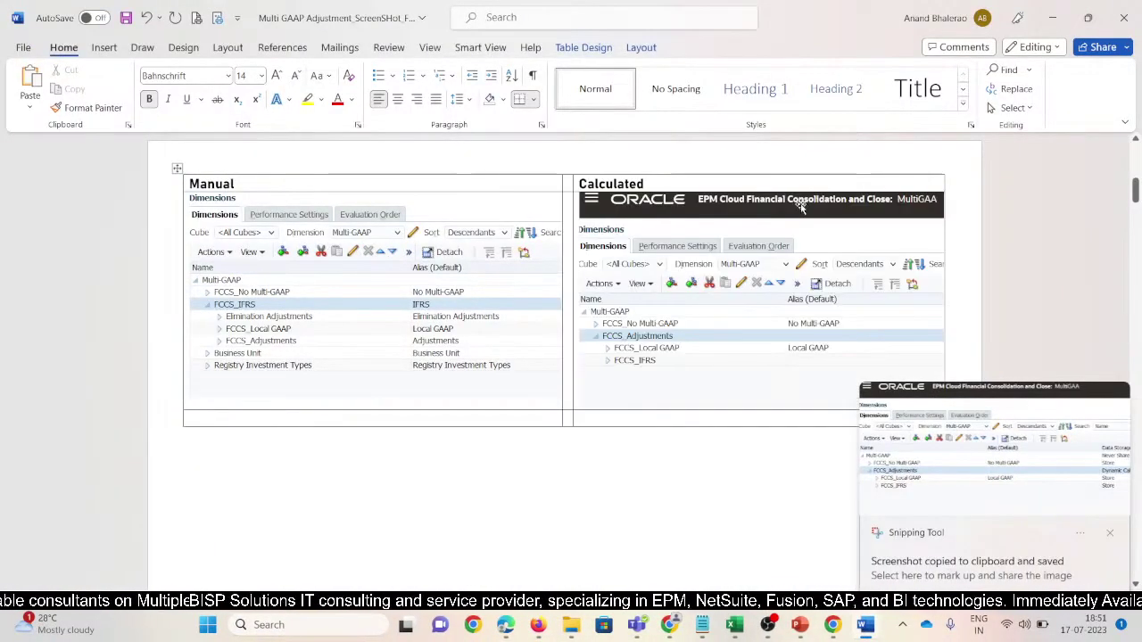
- Dismiss the screenshot notification and copy the entire dimension comparison table
{"action": "left_click", "coordinate": [671, 502]}
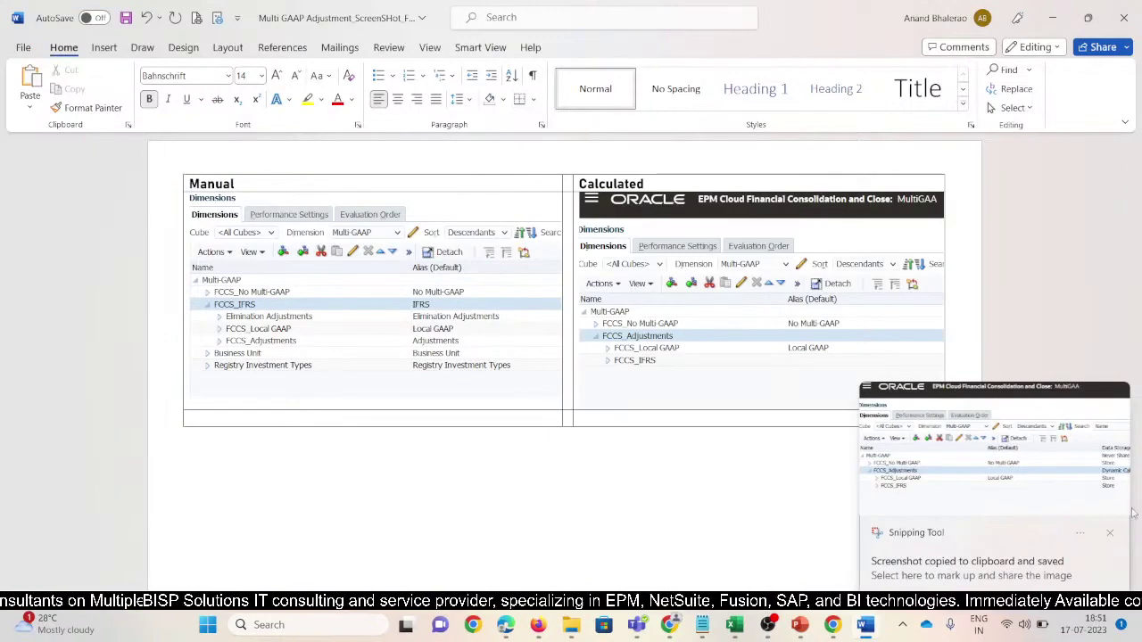
{"action": "left_click", "coordinate": [1110, 535]}
{"action": "left_click", "coordinate": [176, 169]}
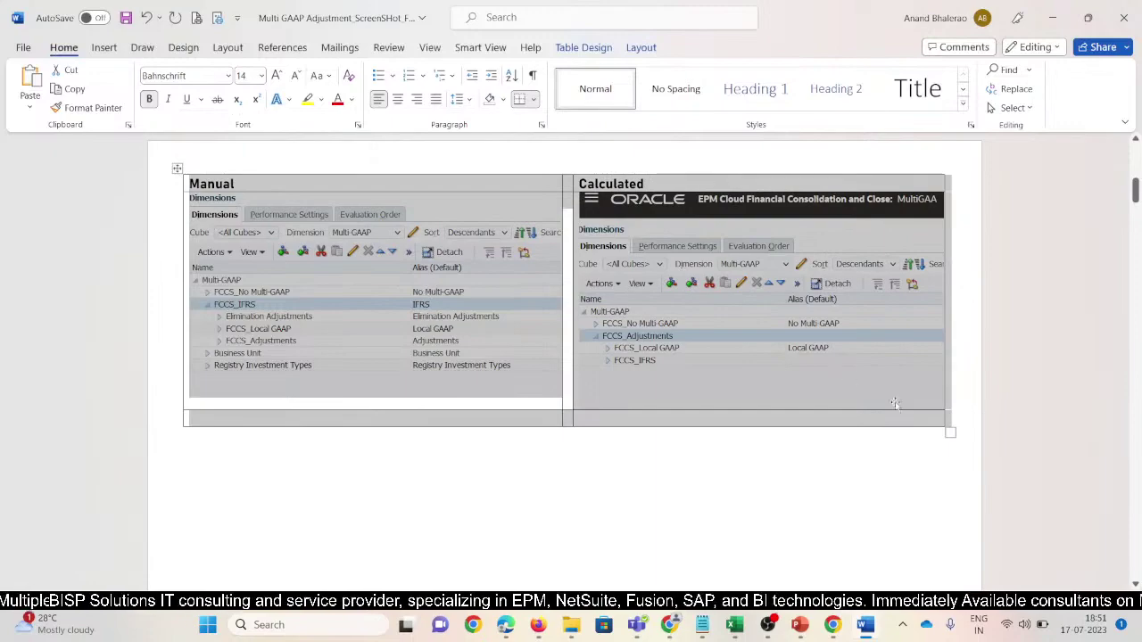
{"action": "left_click", "coordinate": [971, 418]}
{"action": "key", "text": "Return"}
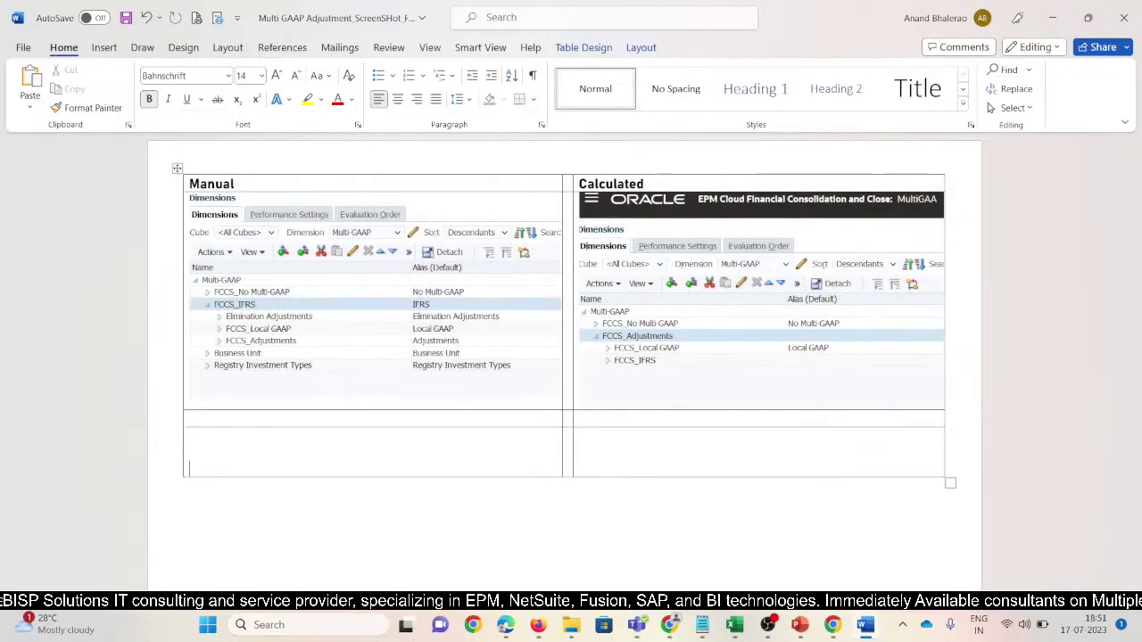
{"action": "key", "text": "BackSpace"}
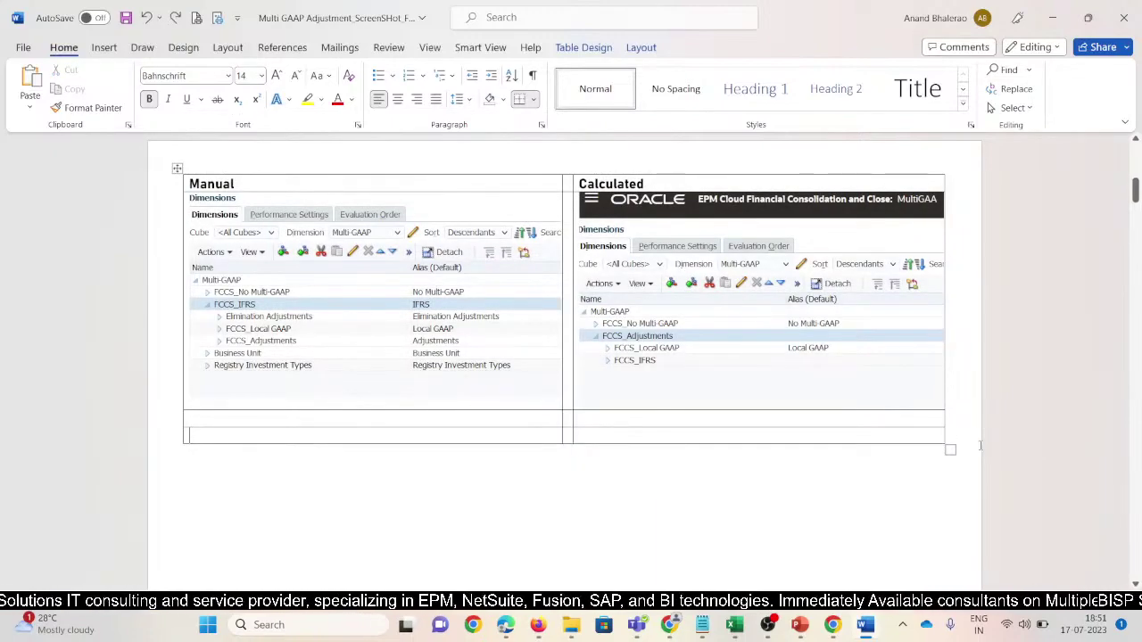
{"action": "key", "text": "ctrl+z"}
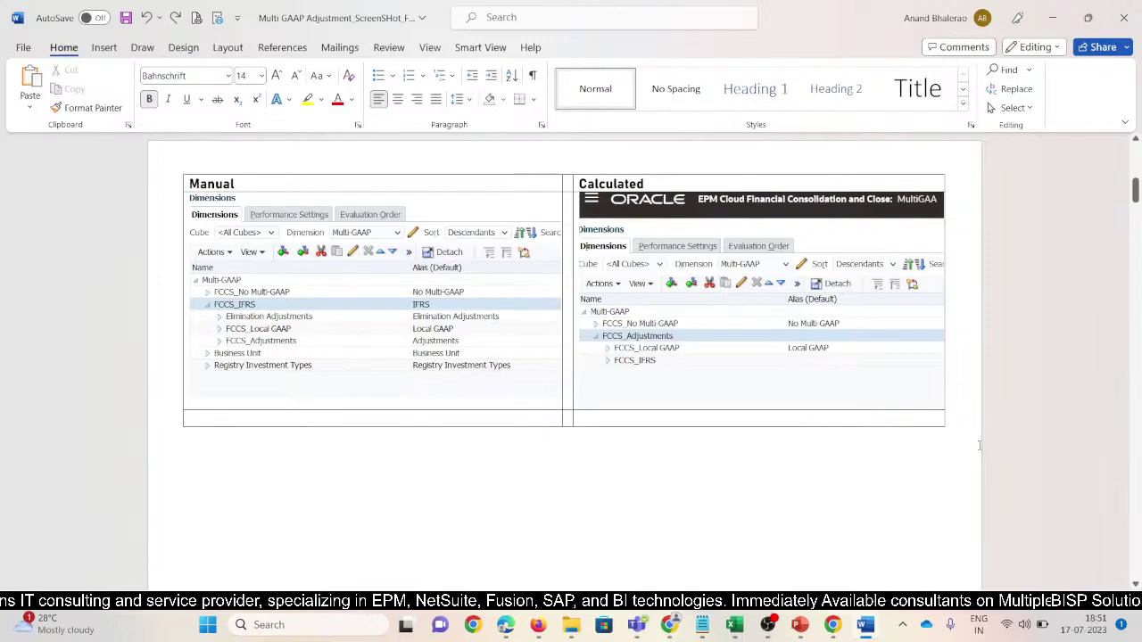
- Paste the copied comparison table beneath the original and push it onto the next page with blank lines between the two tables
{"action": "key", "text": "ctrl+z"}
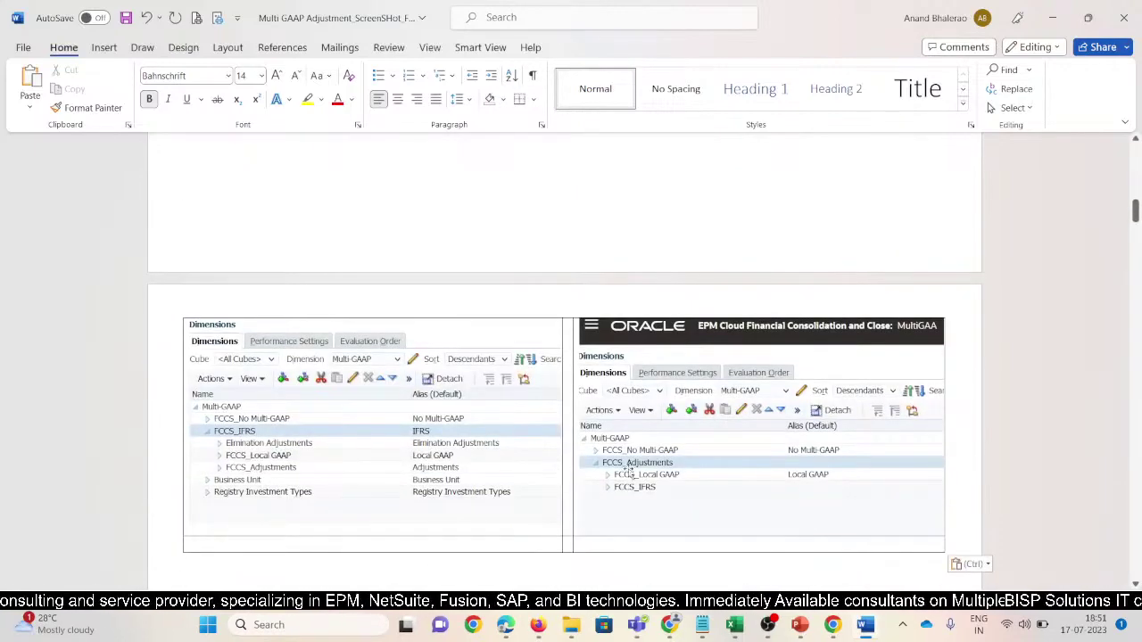
{"action": "left_click", "coordinate": [658, 324]}
{"action": "key", "text": "ctrl+y"}
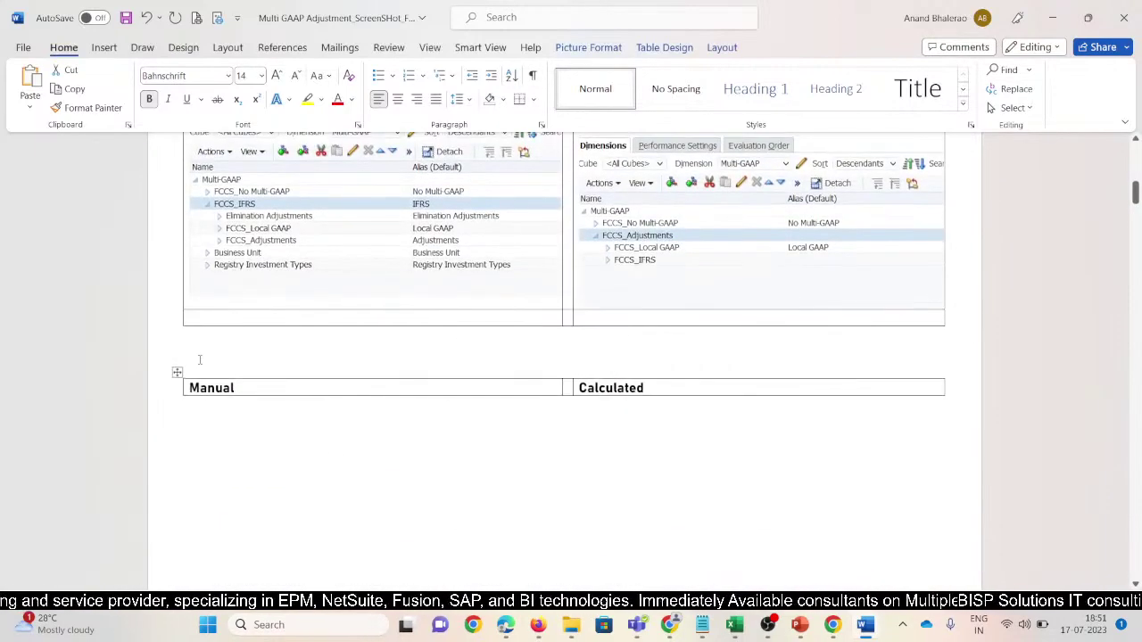
{"action": "left_click", "coordinate": [199, 360]}
{"action": "key", "text": "Return"}
{"action": "key", "text": "Return"}
{"action": "key", "text": "Return"}
{"action": "key", "text": "Return"}
{"action": "key", "text": "Return"}
{"action": "key", "text": "Return"}
{"action": "key", "text": "Return"}
{"action": "key", "text": "Return"}
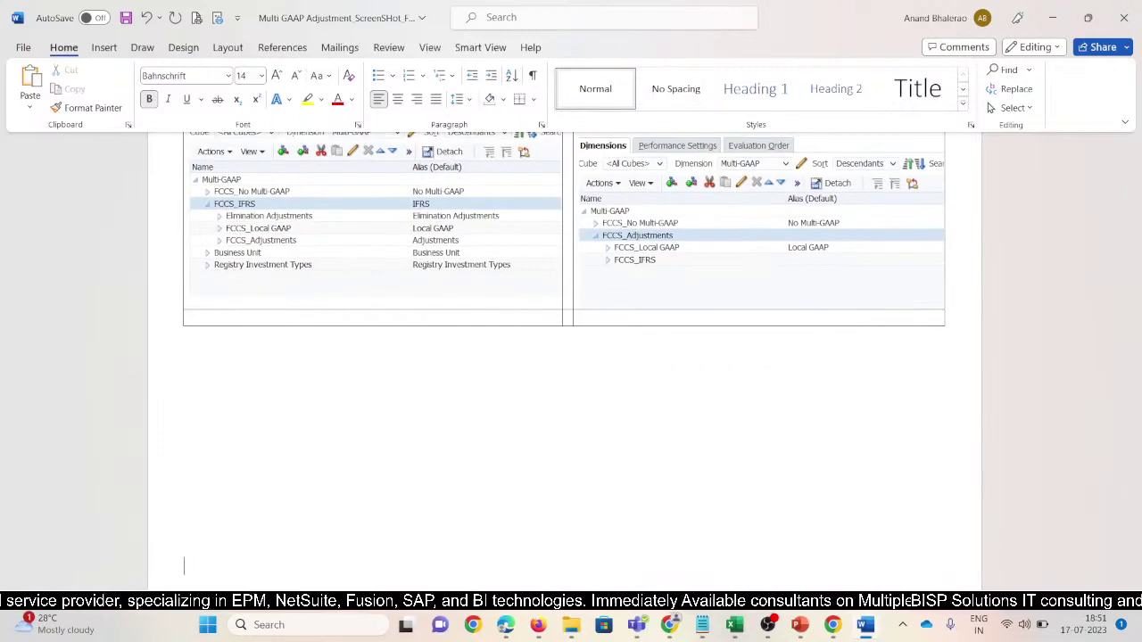
- Delete both dimension hierarchy images from the copied comparison table, keeping only the Manual and Calculated headings
{"action": "scroll", "coordinate": [314, 479], "scroll_direction": "down", "scroll_amount": 6}
{"action": "left_click", "coordinate": [314, 479]}
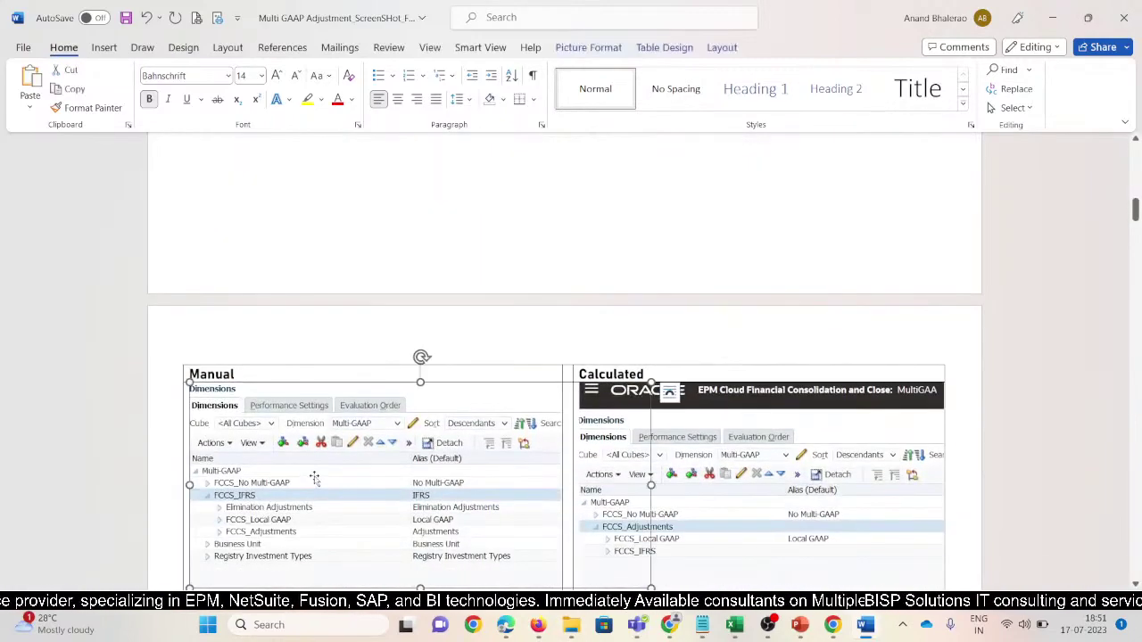
{"action": "key", "text": "Delete"}
{"action": "left_click", "coordinate": [556, 470]}
{"action": "key", "text": "Delete"}
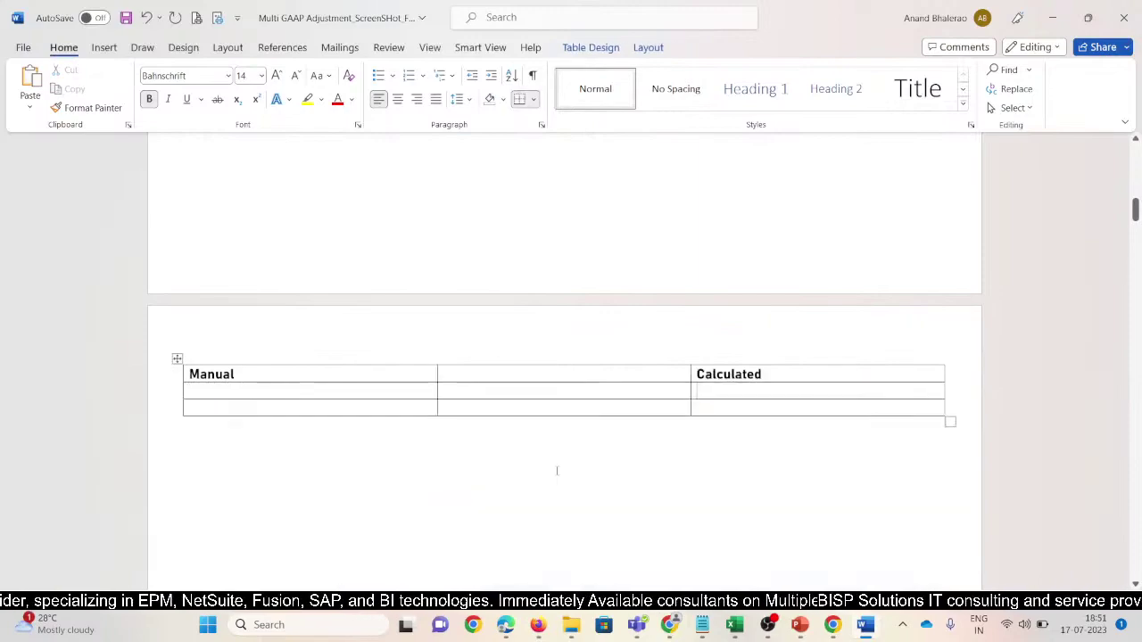
- Switch to the SV_Multi_2 workbook in Excel and inspect the difference formulas in F13:F18 of the Calculated_Adj sheet
{"action": "mouse_move", "coordinate": [703, 625]}
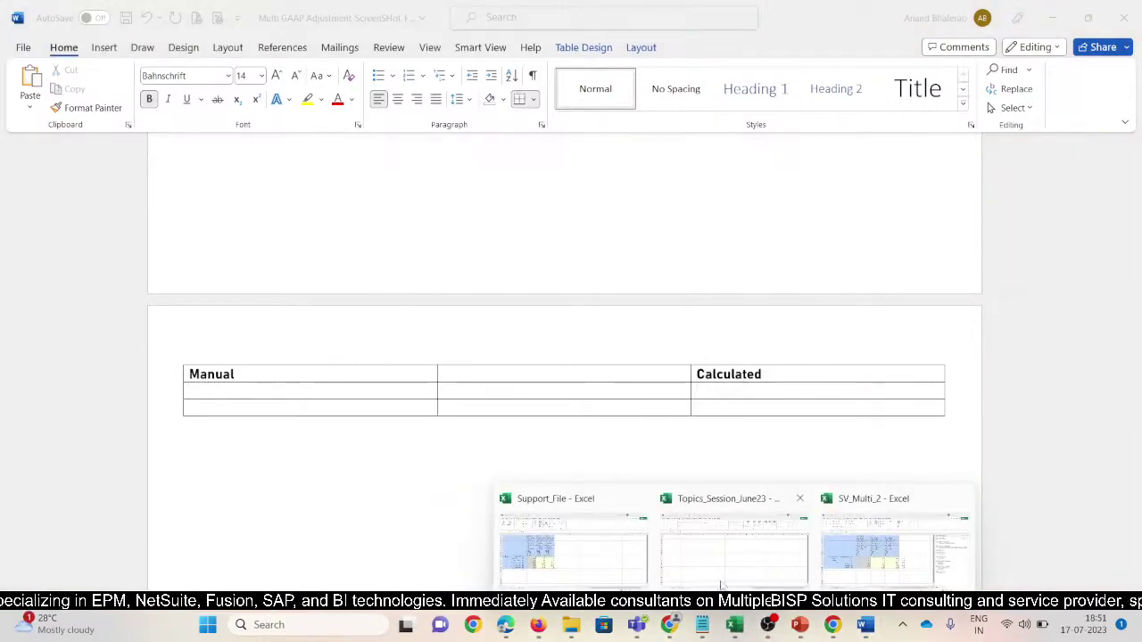
{"action": "left_click", "coordinate": [830, 536]}
{"action": "left_click", "coordinate": [668, 479]}
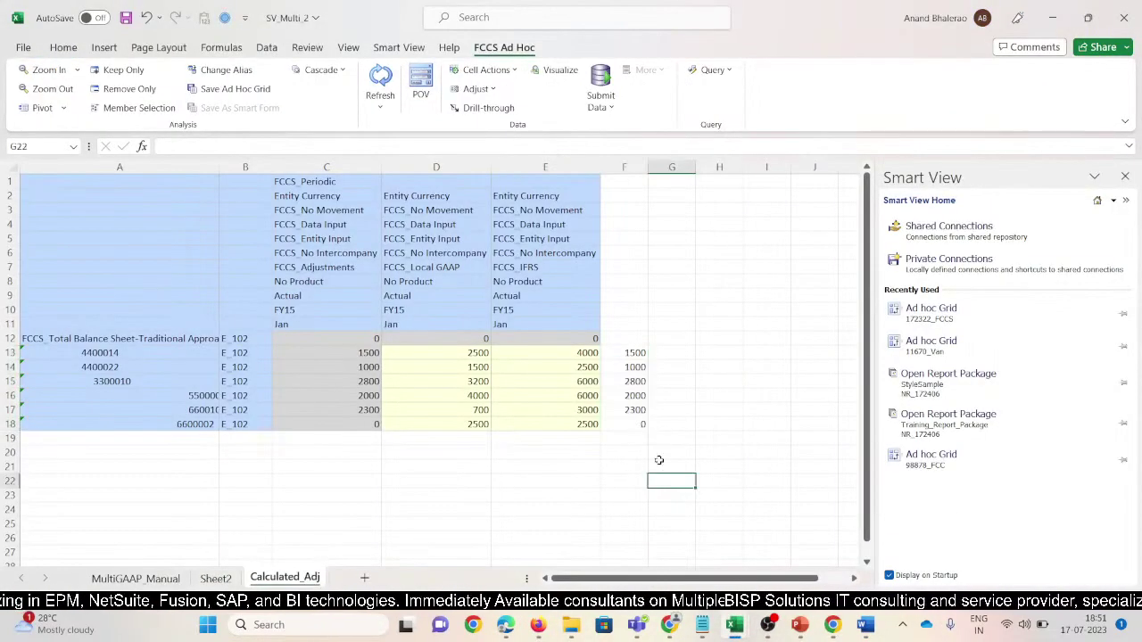
{"action": "left_click_drag", "start_coordinate": [635, 352], "coordinate": [637, 424]}
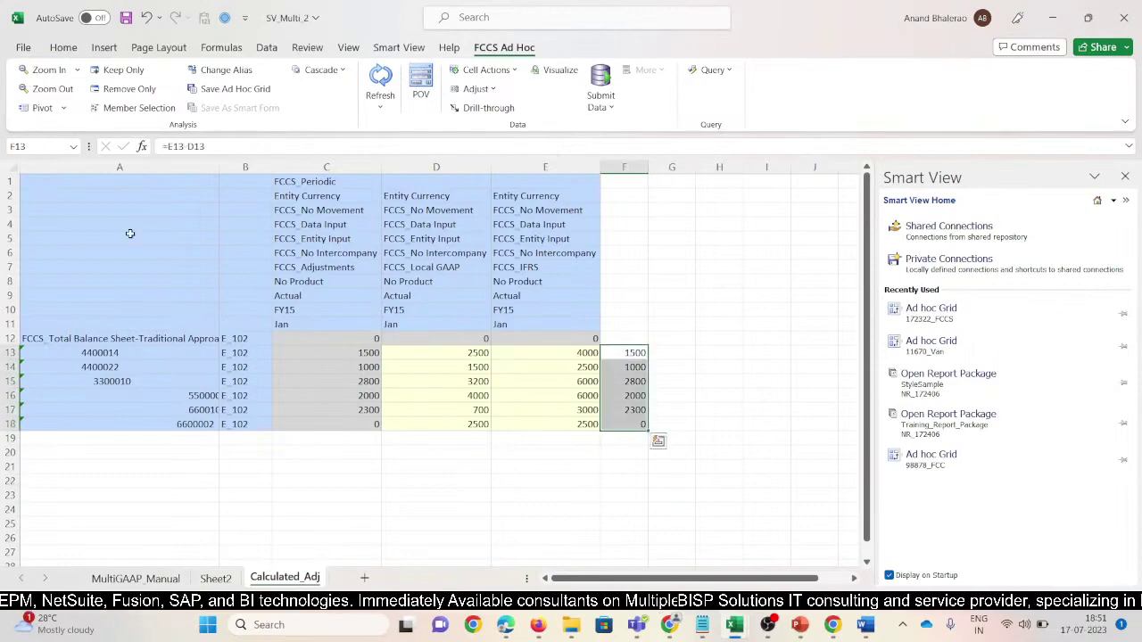
{"action": "left_click", "coordinate": [214, 177]}
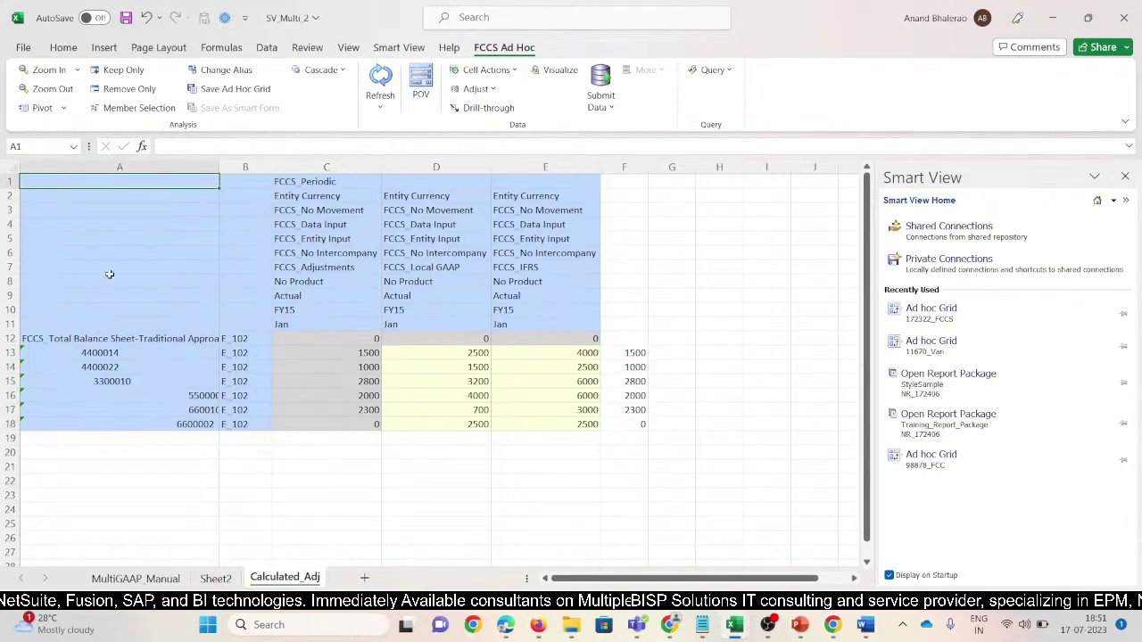
- Center the contents of column A on the Calculated_Adj sheet and narrow the column
{"action": "left_click", "coordinate": [100, 166]}
{"action": "left_click", "coordinate": [63, 48]}
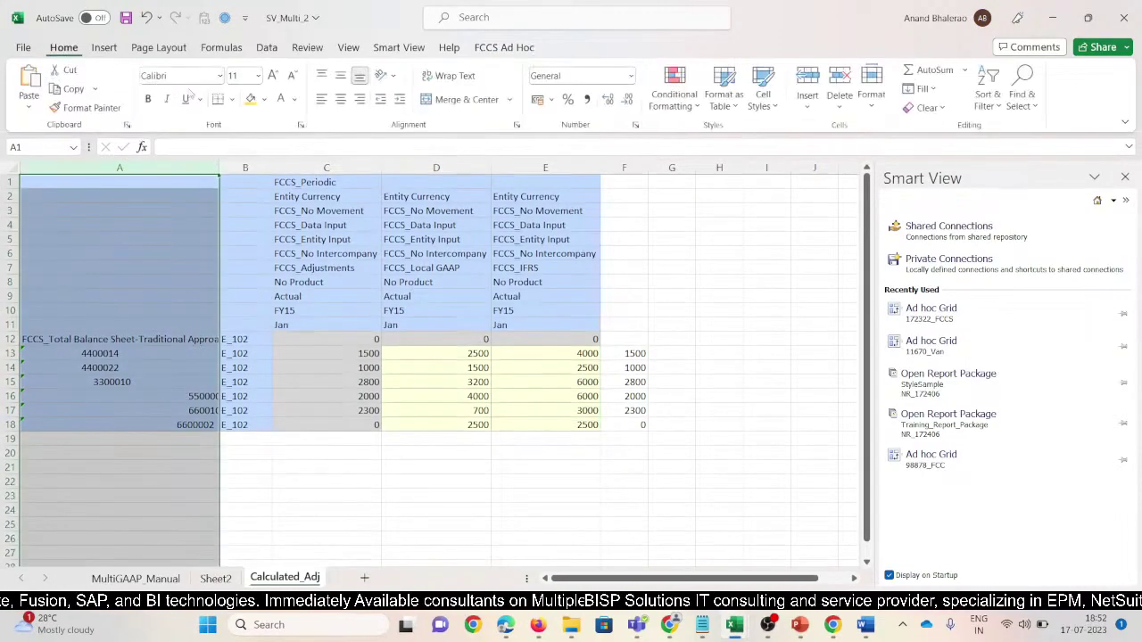
{"action": "left_click", "coordinate": [341, 102]}
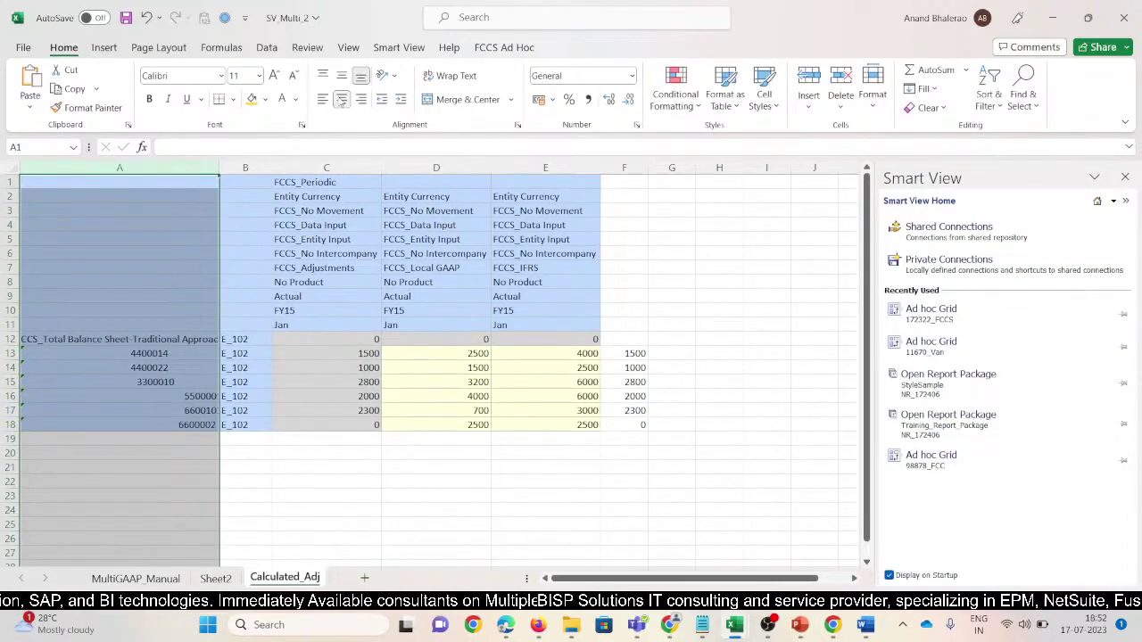
{"action": "left_click", "coordinate": [633, 351]}
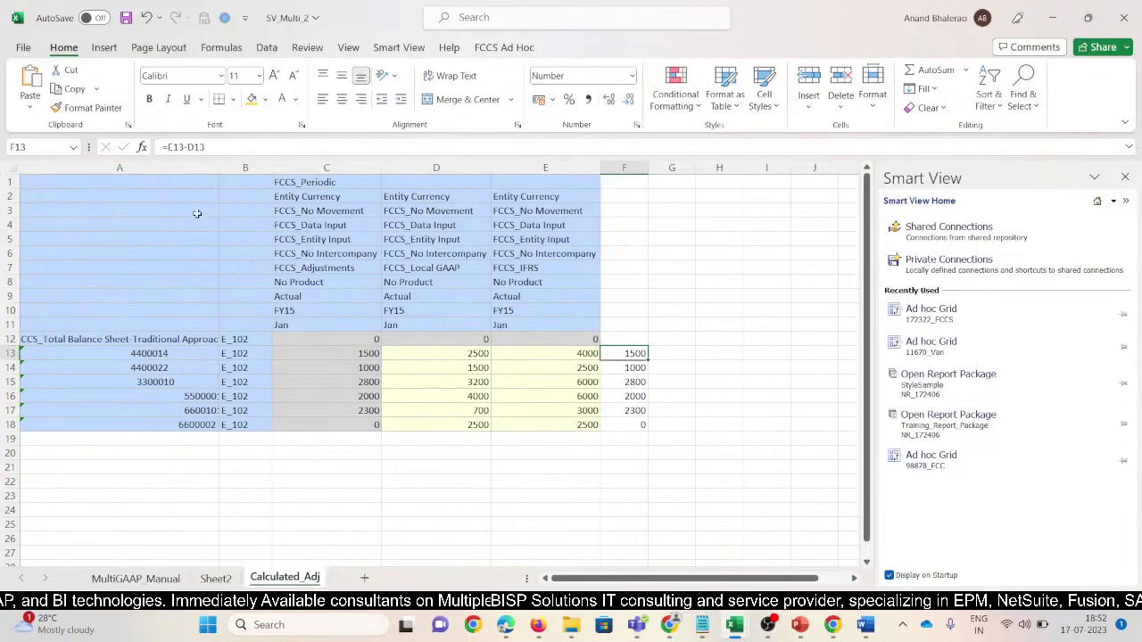
{"action": "left_click_drag", "start_coordinate": [218, 168], "coordinate": [171, 167]}
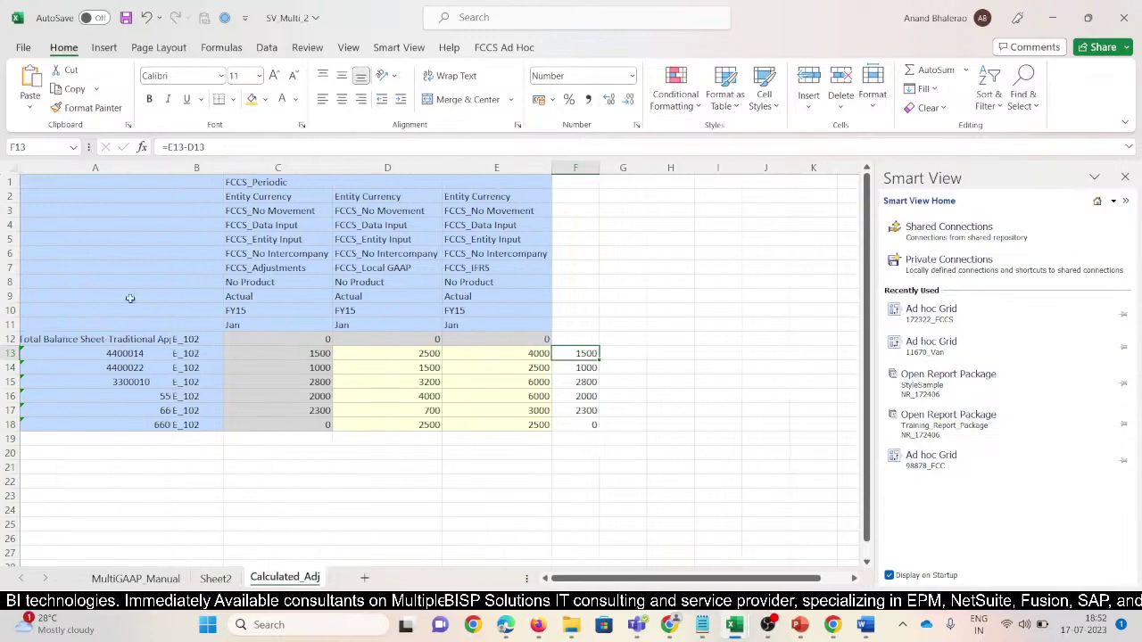
- Right-align the account codes in A13:A18 and capture an image of the Calculated_Adj grid
{"action": "left_click_drag", "start_coordinate": [122, 357], "coordinate": [120, 425]}
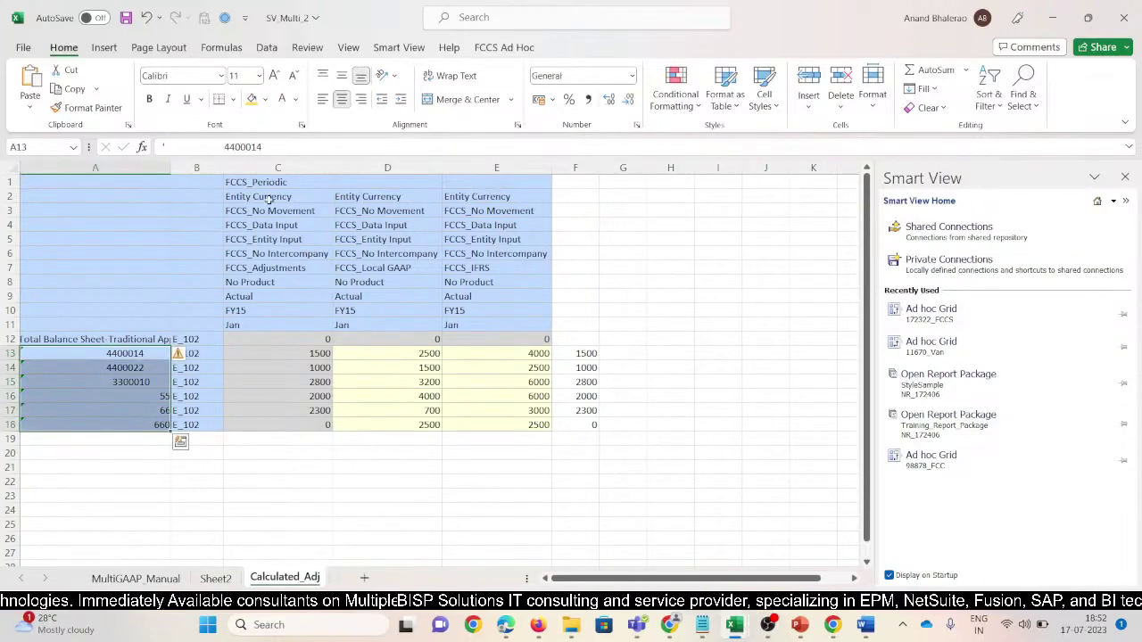
{"action": "left_click", "coordinate": [362, 99]}
{"action": "left_click_drag", "start_coordinate": [277, 482], "coordinate": [277, 467]}
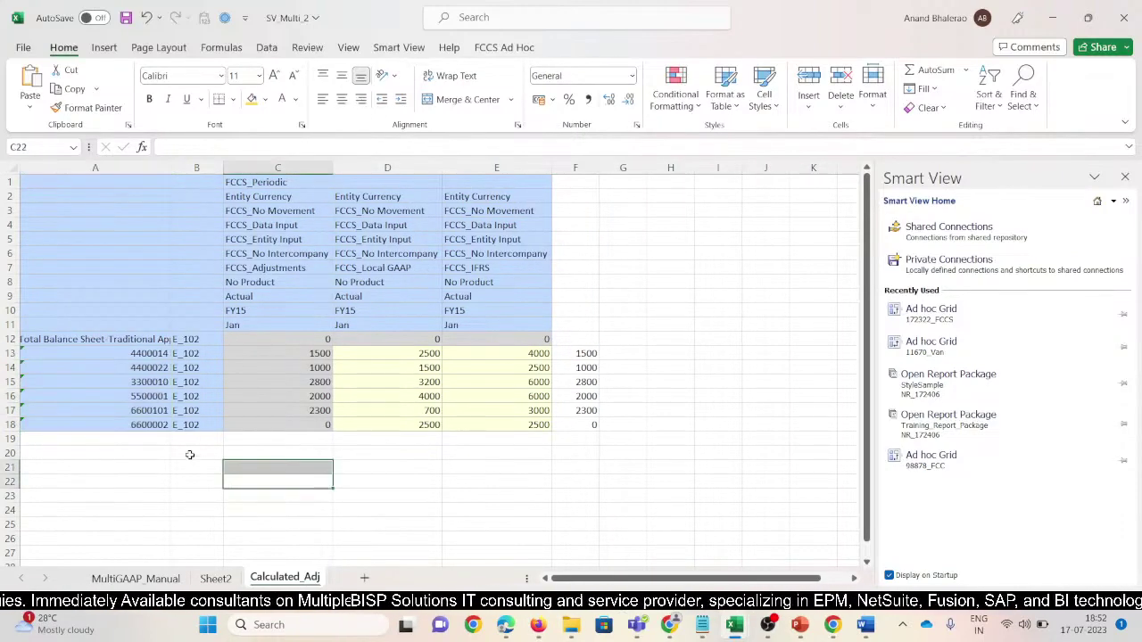
{"action": "key", "text": "super+shift+s"}
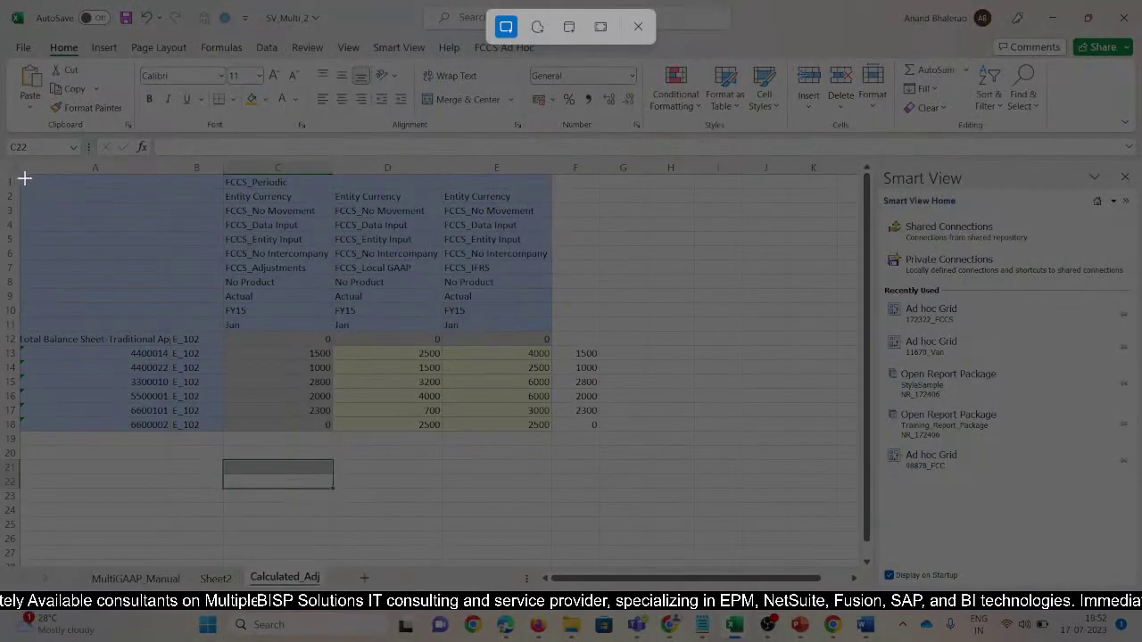
{"action": "left_click_drag", "start_coordinate": [20, 172], "coordinate": [558, 453]}
- Highlight the Multi-GAAP members in row 7: FCCS_Adjustments in gold, FCCS_Local GAAP in light green and FCCS_IFRS in gold
{"action": "left_click", "coordinate": [266, 267]}
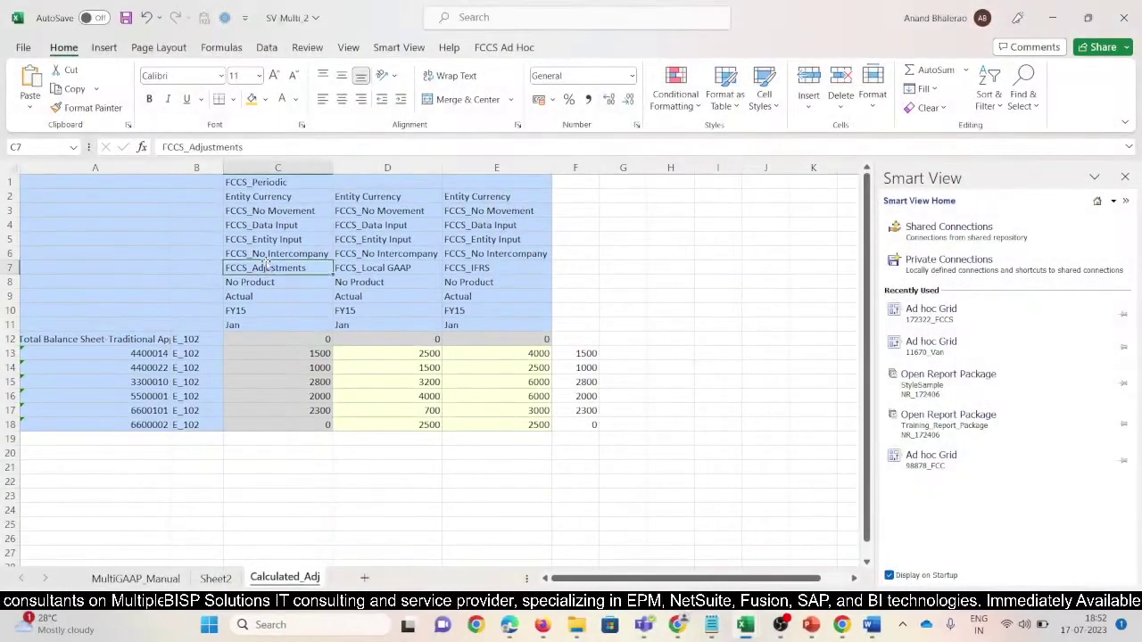
{"action": "left_click", "coordinate": [252, 99]}
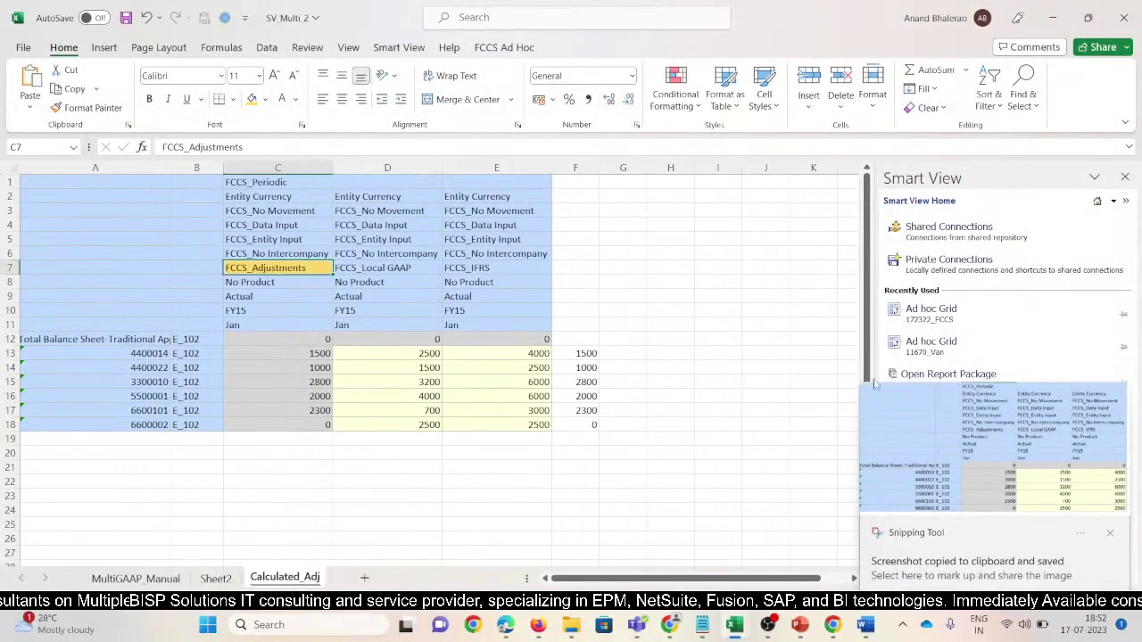
{"action": "left_click", "coordinate": [393, 266]}
{"action": "left_click", "coordinate": [266, 100]}
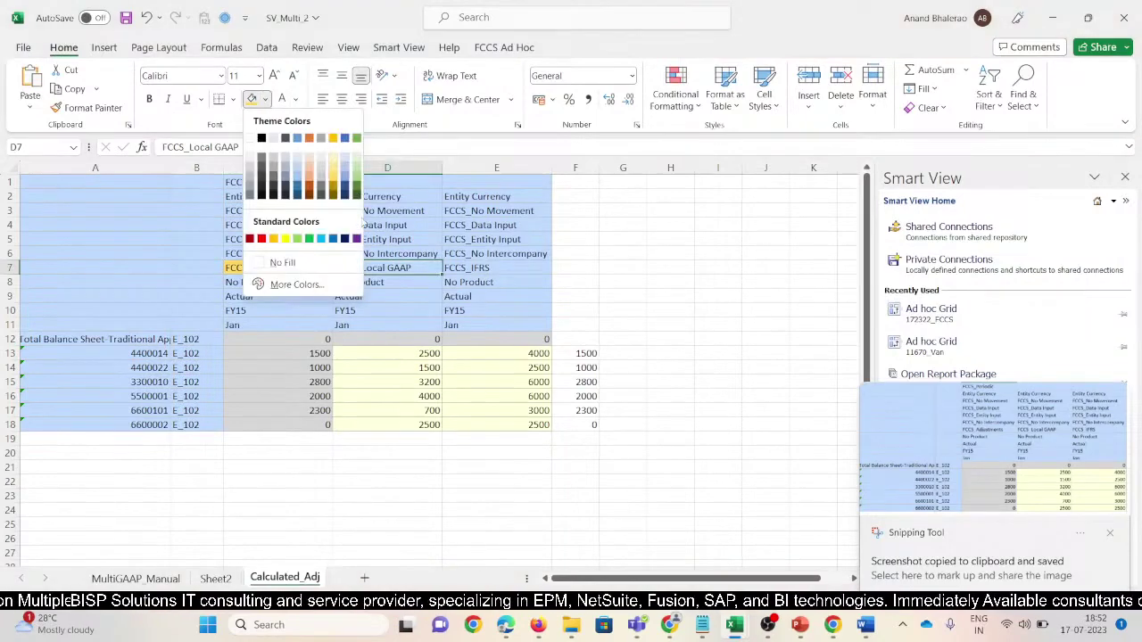
{"action": "left_click", "coordinate": [300, 234]}
{"action": "left_click", "coordinate": [482, 270]}
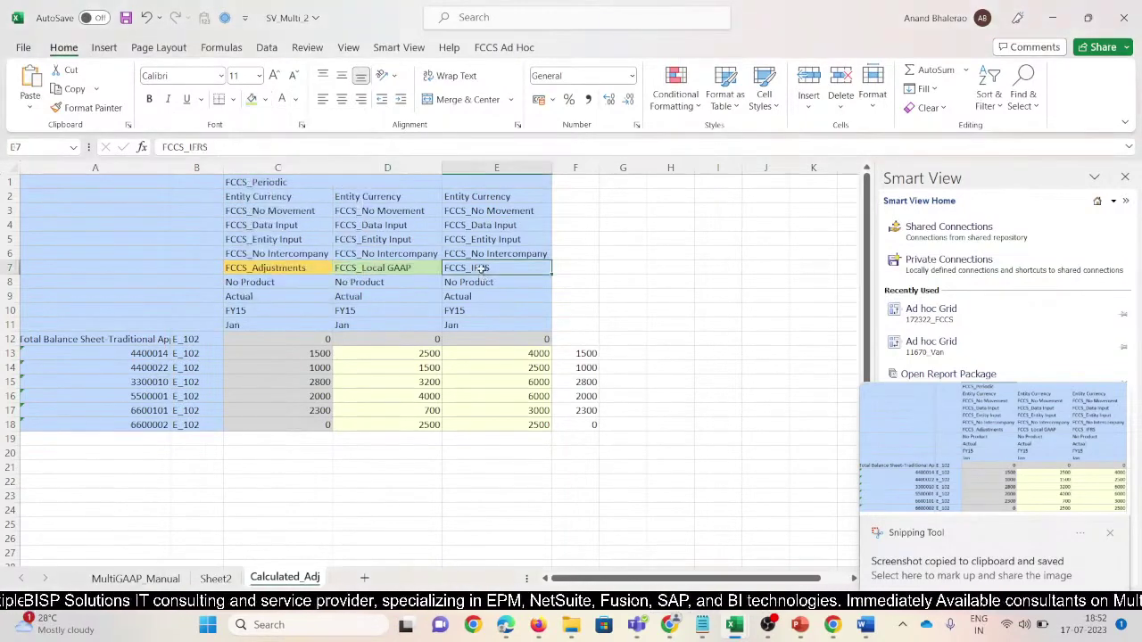
{"action": "left_click", "coordinate": [266, 99]}
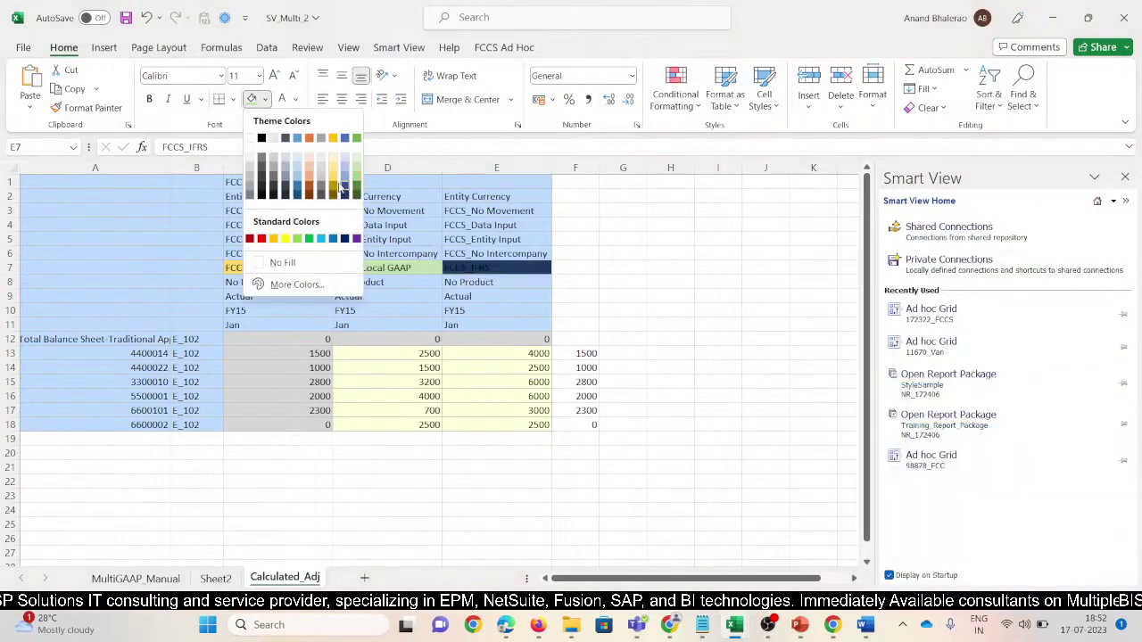
{"action": "left_click", "coordinate": [332, 181]}
- Copy the highlighting of C7:E7 with Format Painter onto the Multi-GAAP members in C7:E7 of the MultiGAAP_Manual sheet
{"action": "left_click_drag", "start_coordinate": [268, 269], "coordinate": [491, 268]}
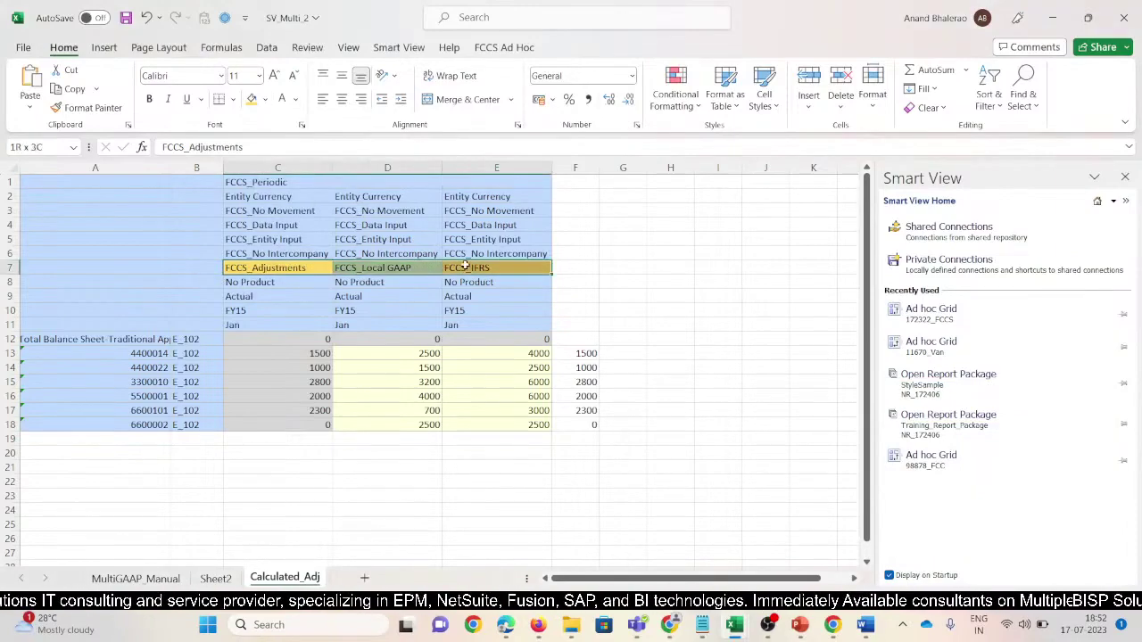
{"action": "left_click", "coordinate": [92, 108]}
{"action": "left_click", "coordinate": [130, 578]}
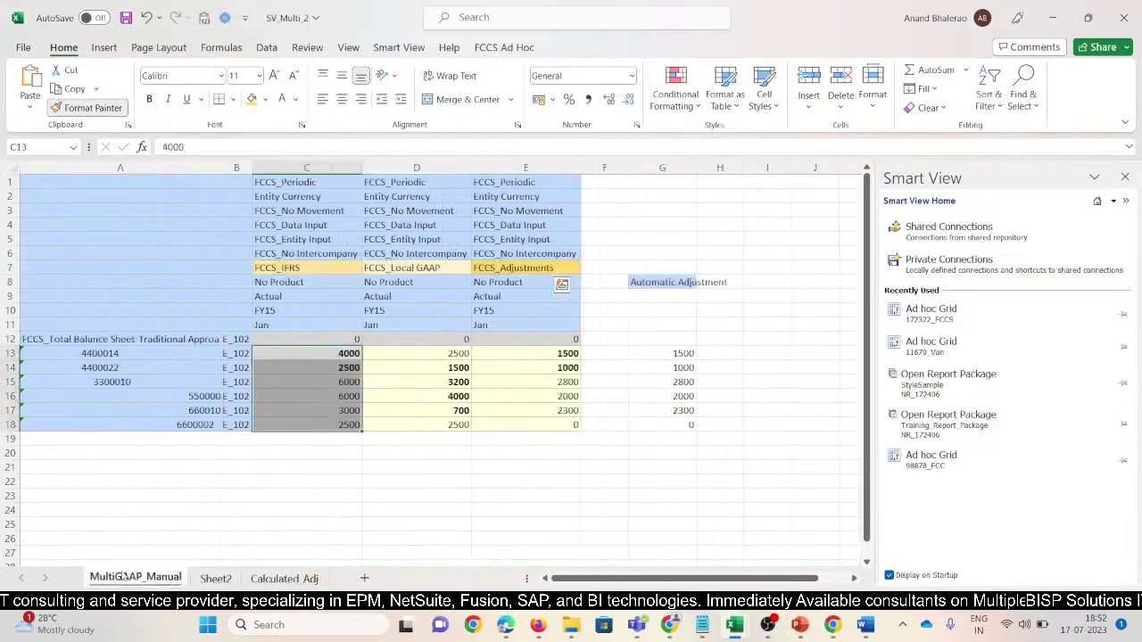
{"action": "key", "text": "ctrl+z"}
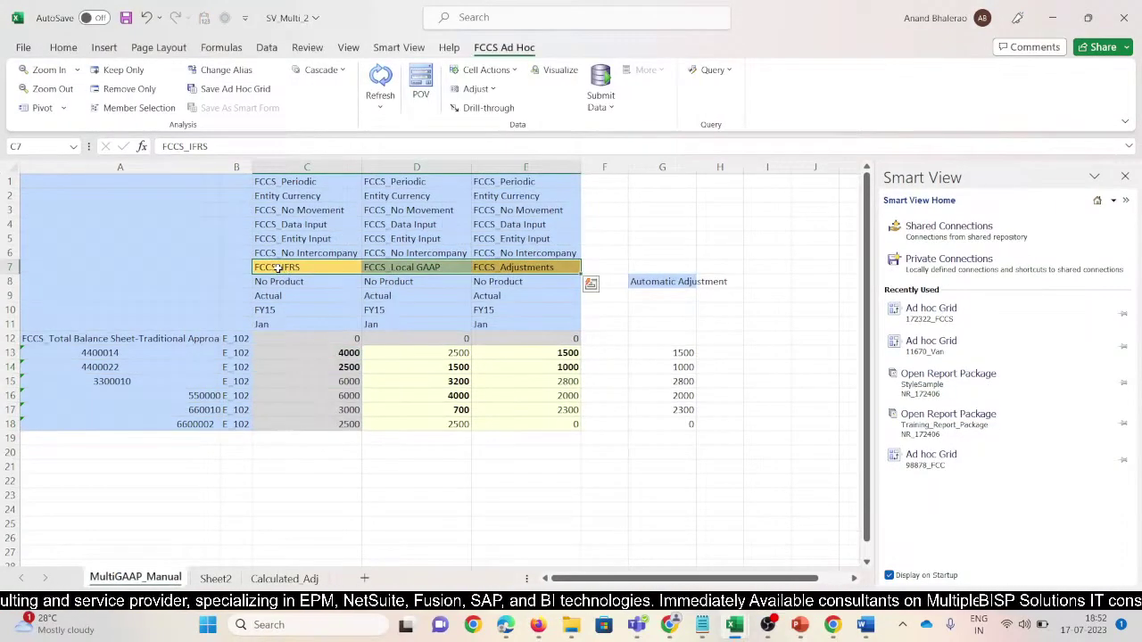
- Capture the highlighted Calculated_Adj grid without the difference column and paste the image below the Calculated heading in Word
{"action": "left_click", "coordinate": [285, 578]}
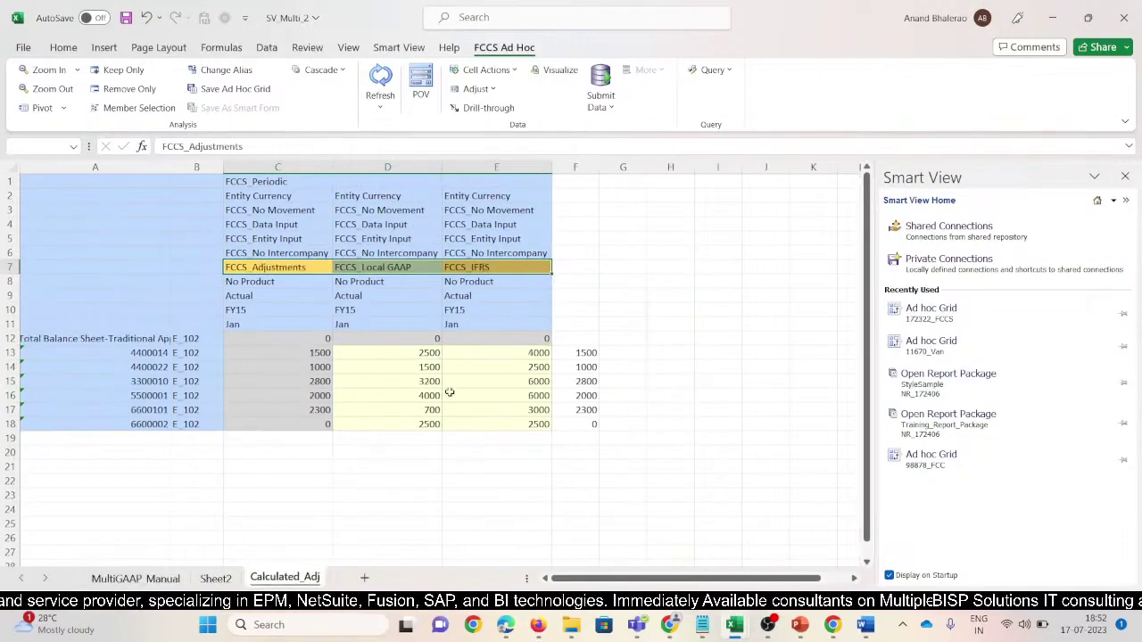
{"action": "left_click", "coordinate": [417, 375]}
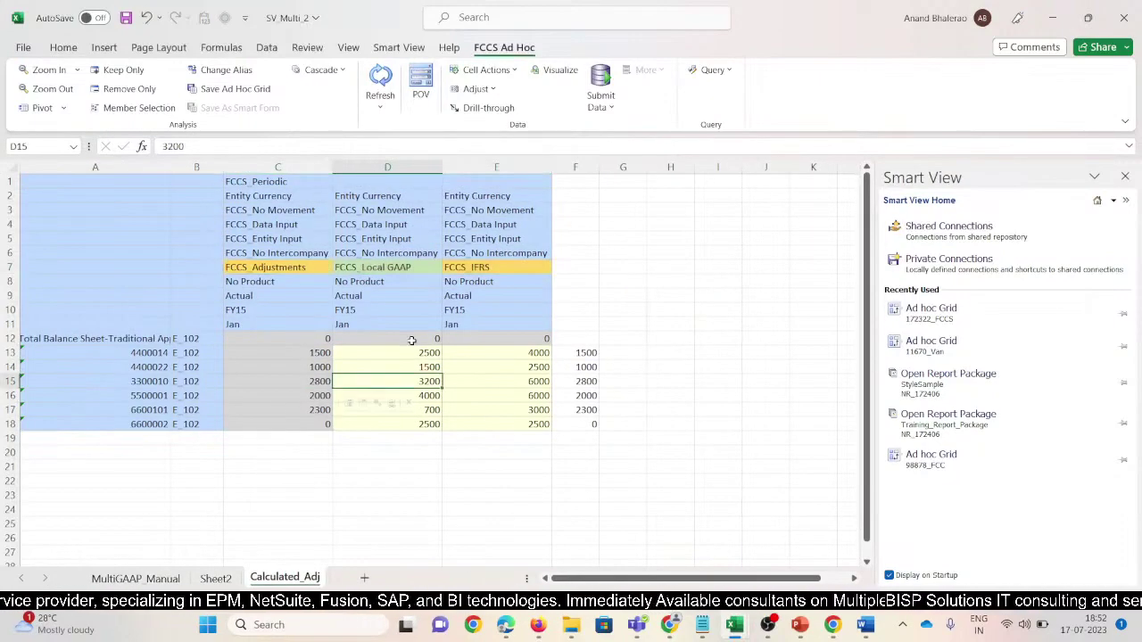
{"action": "key", "text": "super+shift+s"}
{"action": "left_click_drag", "start_coordinate": [20, 175], "coordinate": [557, 434]}
{"action": "key", "text": "alt+Tab"}
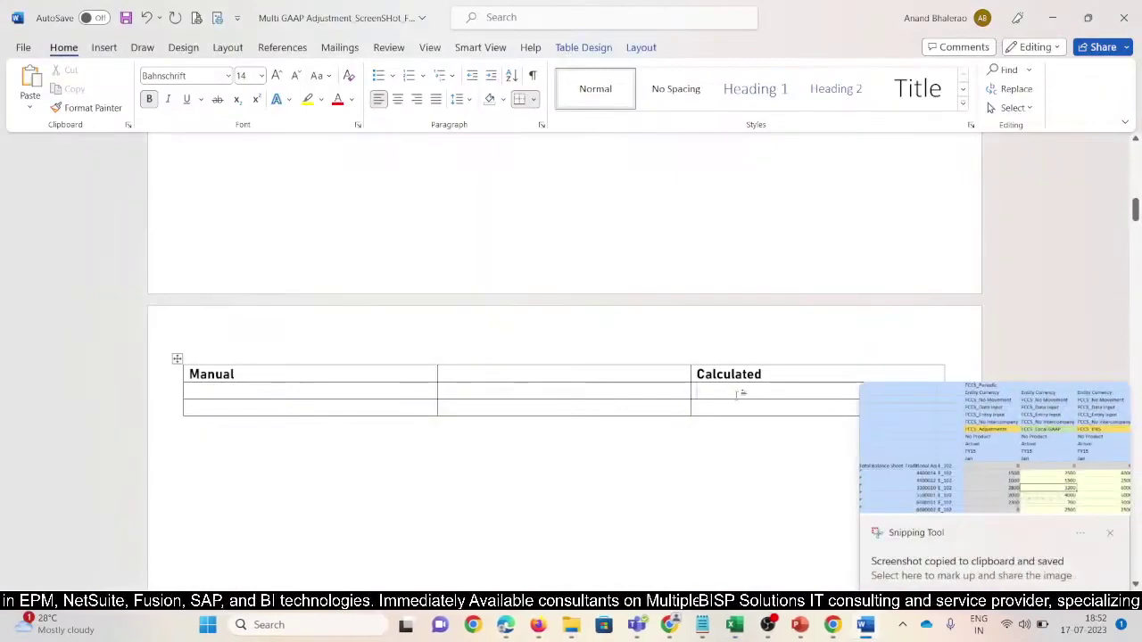
{"action": "key", "text": "ctrl+v"}
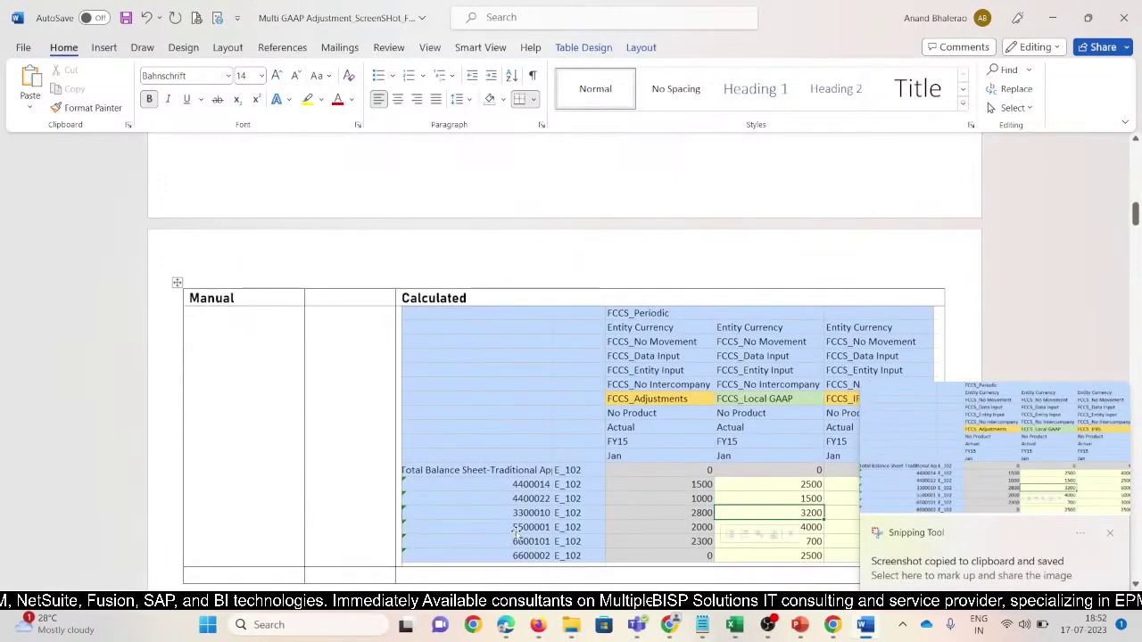
- Capture the MultiGAAP_Manual grid in Excel and try to paste the image below the Manual heading in Word
{"action": "key", "text": "alt+Tab"}
{"action": "key", "text": "ctrl+z"}
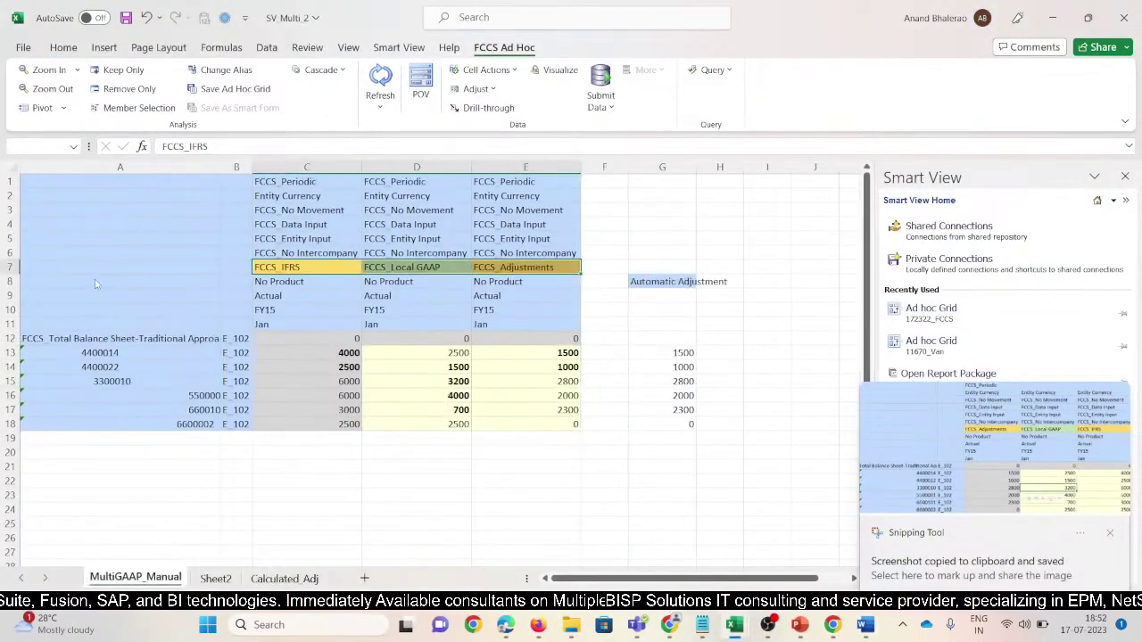
{"action": "left_click", "coordinate": [96, 284]}
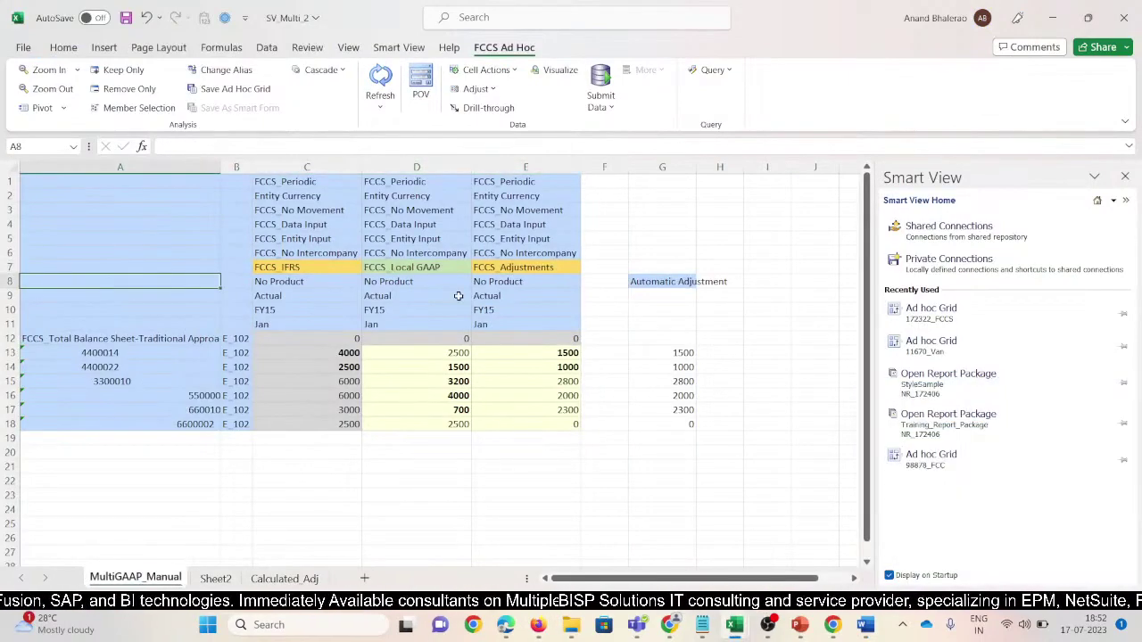
{"action": "key", "text": "super+shift+s"}
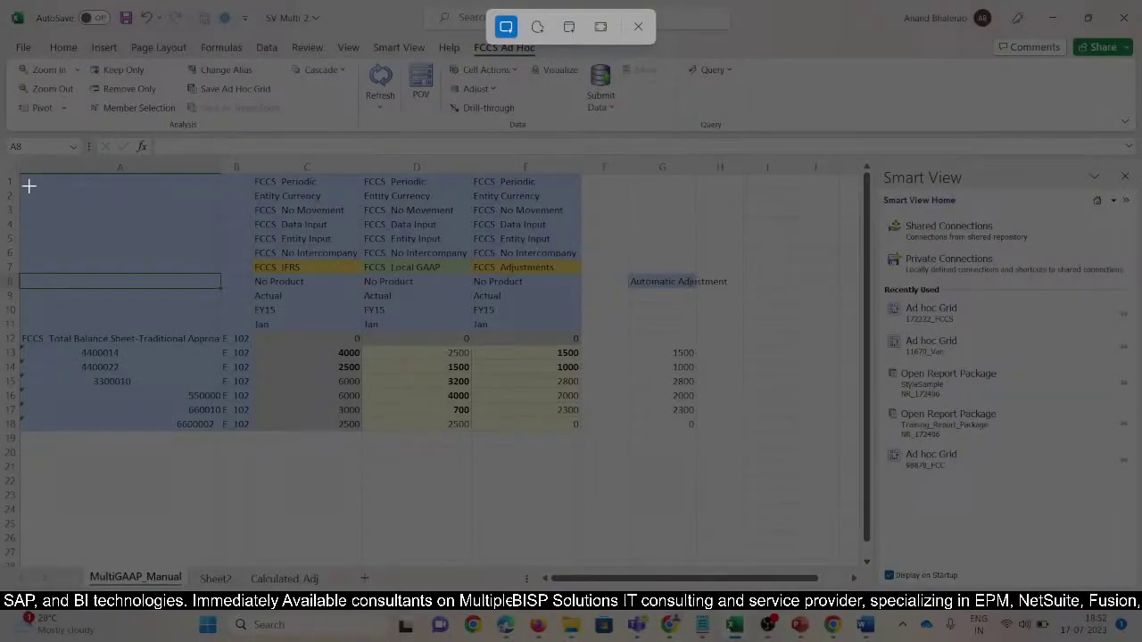
{"action": "left_click_drag", "start_coordinate": [22, 181], "coordinate": [582, 431]}
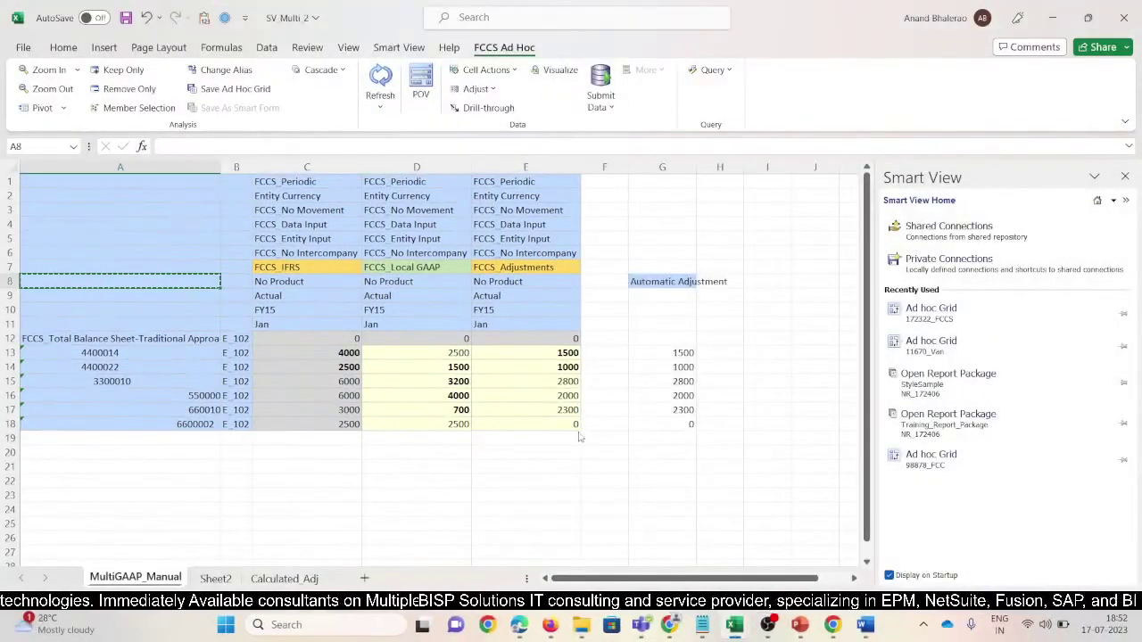
{"action": "key", "text": "alt+Tab"}
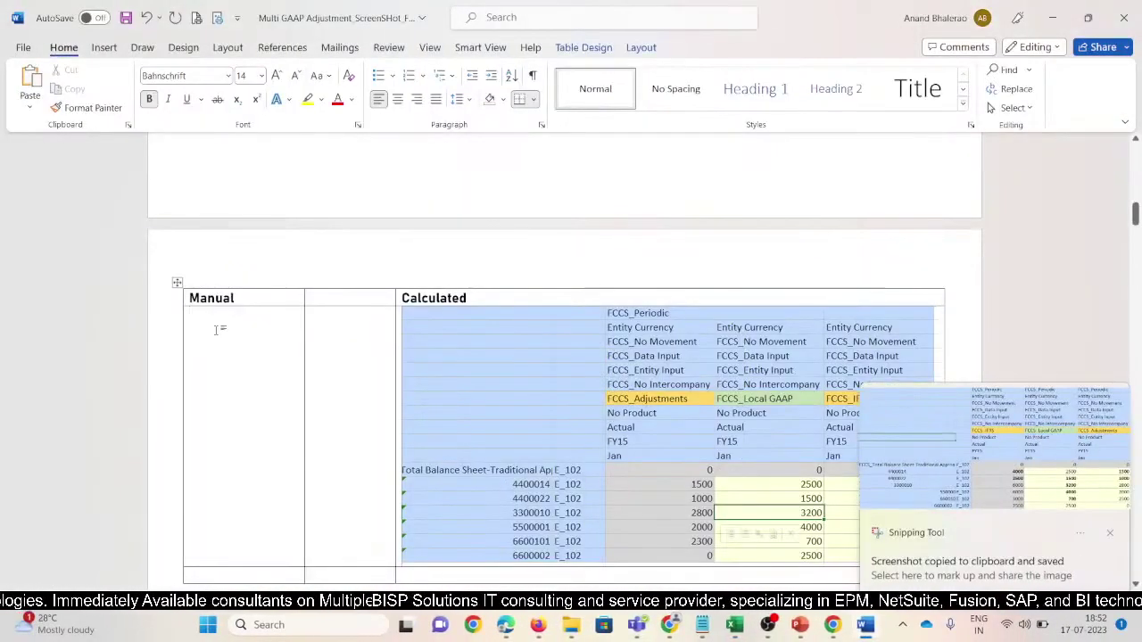
{"action": "key", "text": "ctrl+v"}
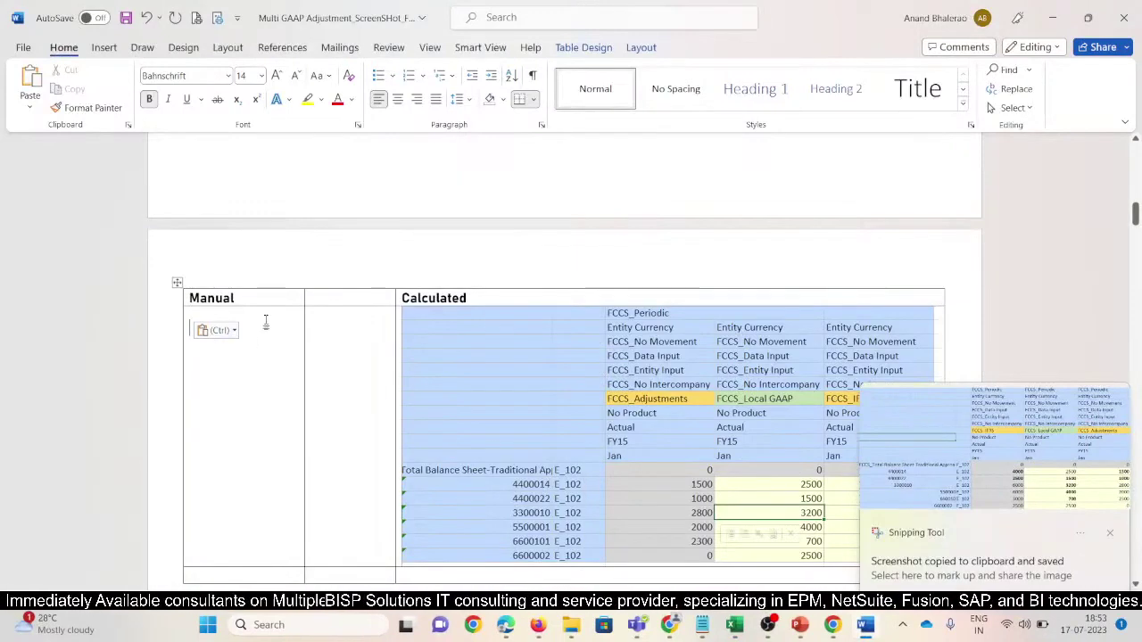